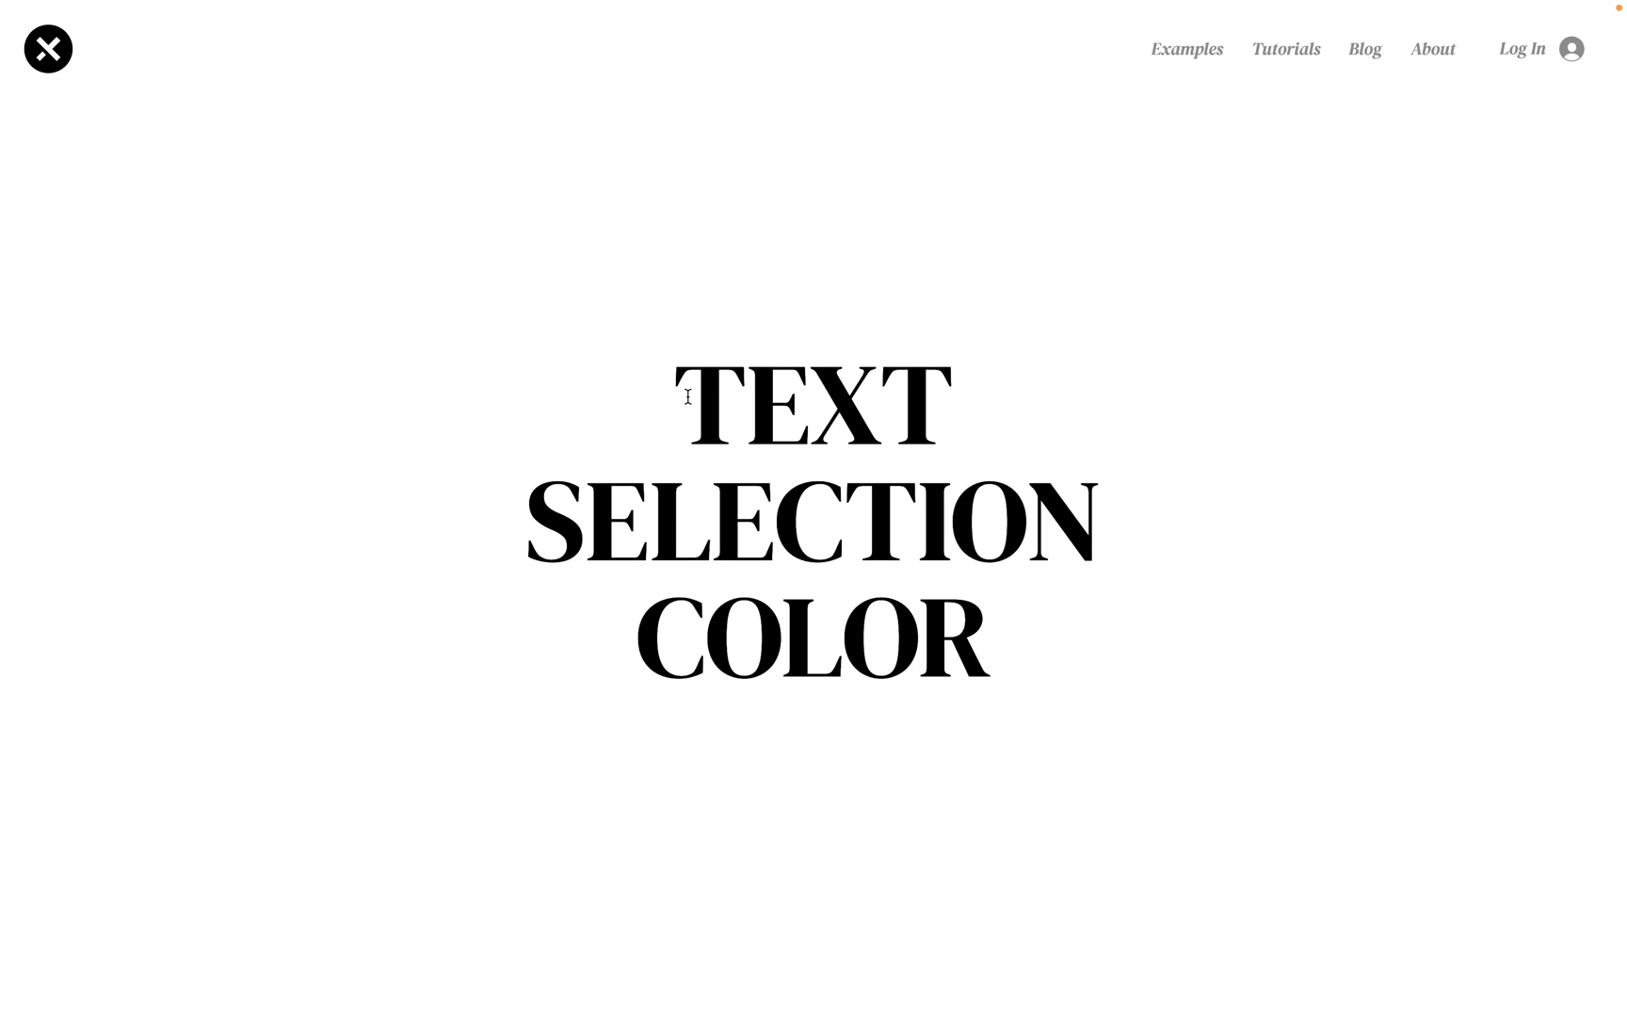
Step: Highlight the heading on the live page to check its default text selection color
{"action": "left_click_drag", "start_coordinate": [687, 396], "coordinate": [835, 618]}
{"action": "left_click", "coordinate": [854, 587]}
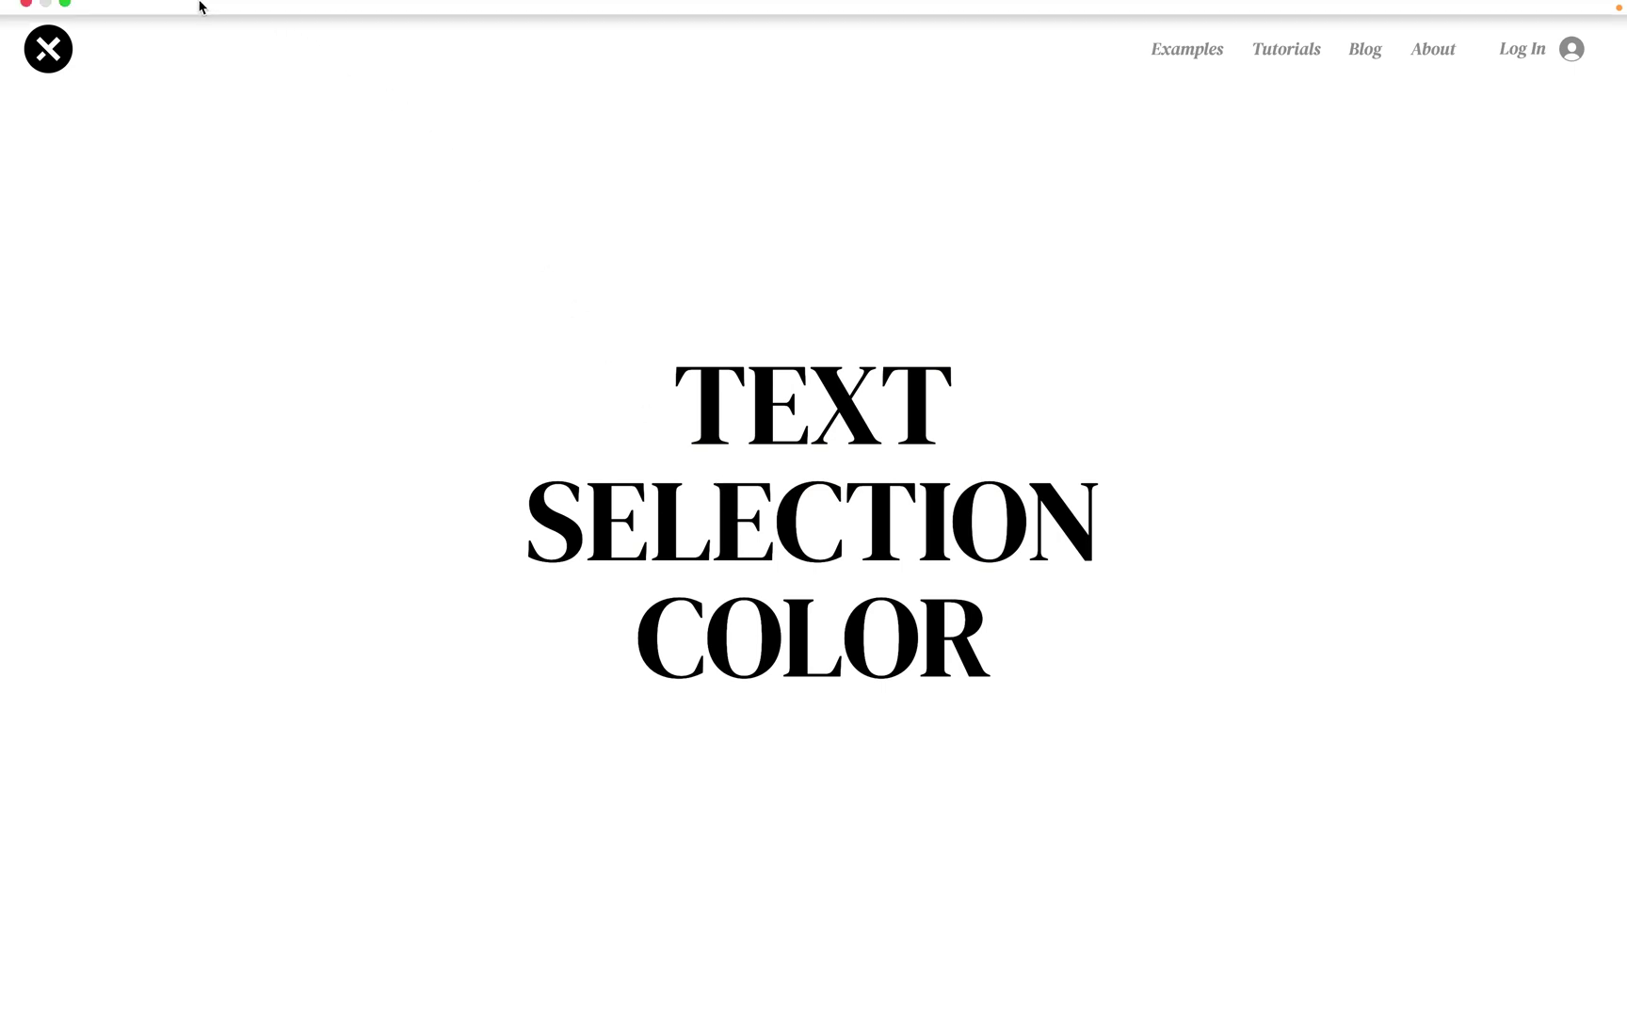
{"action": "left_click", "coordinate": [65, 44]}
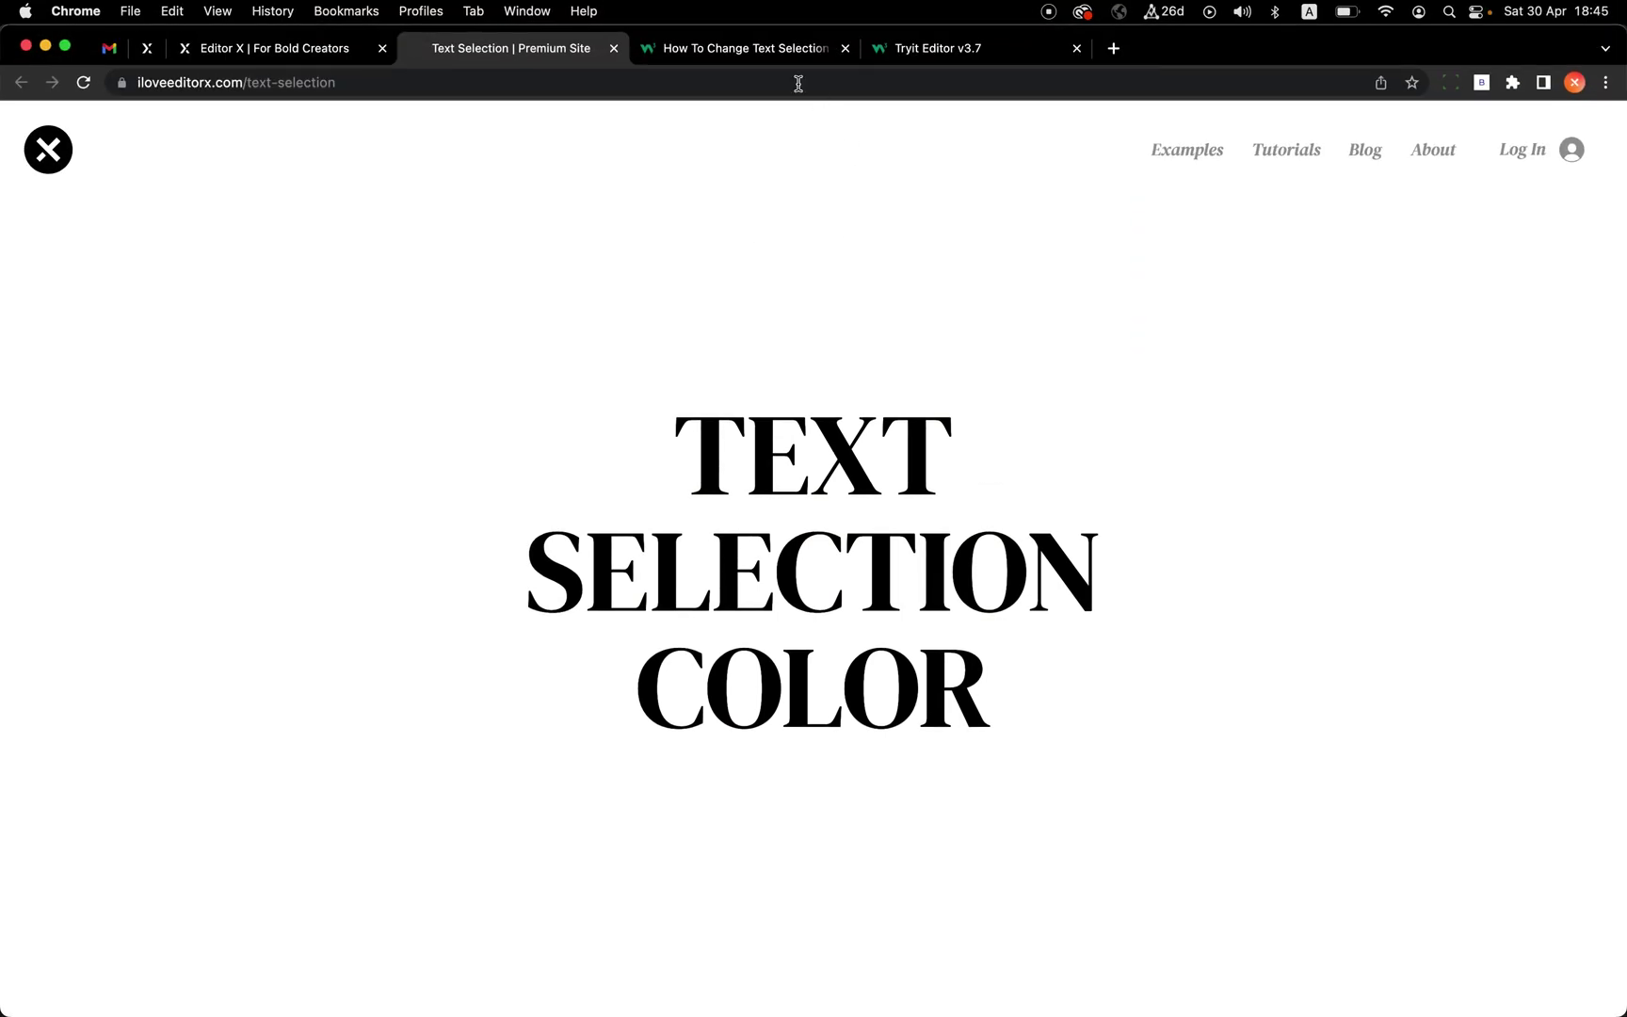
Step: Review the W3Schools how-to on changing text selection color and open its example in the Tryit Editor
{"action": "left_click", "coordinate": [765, 59]}
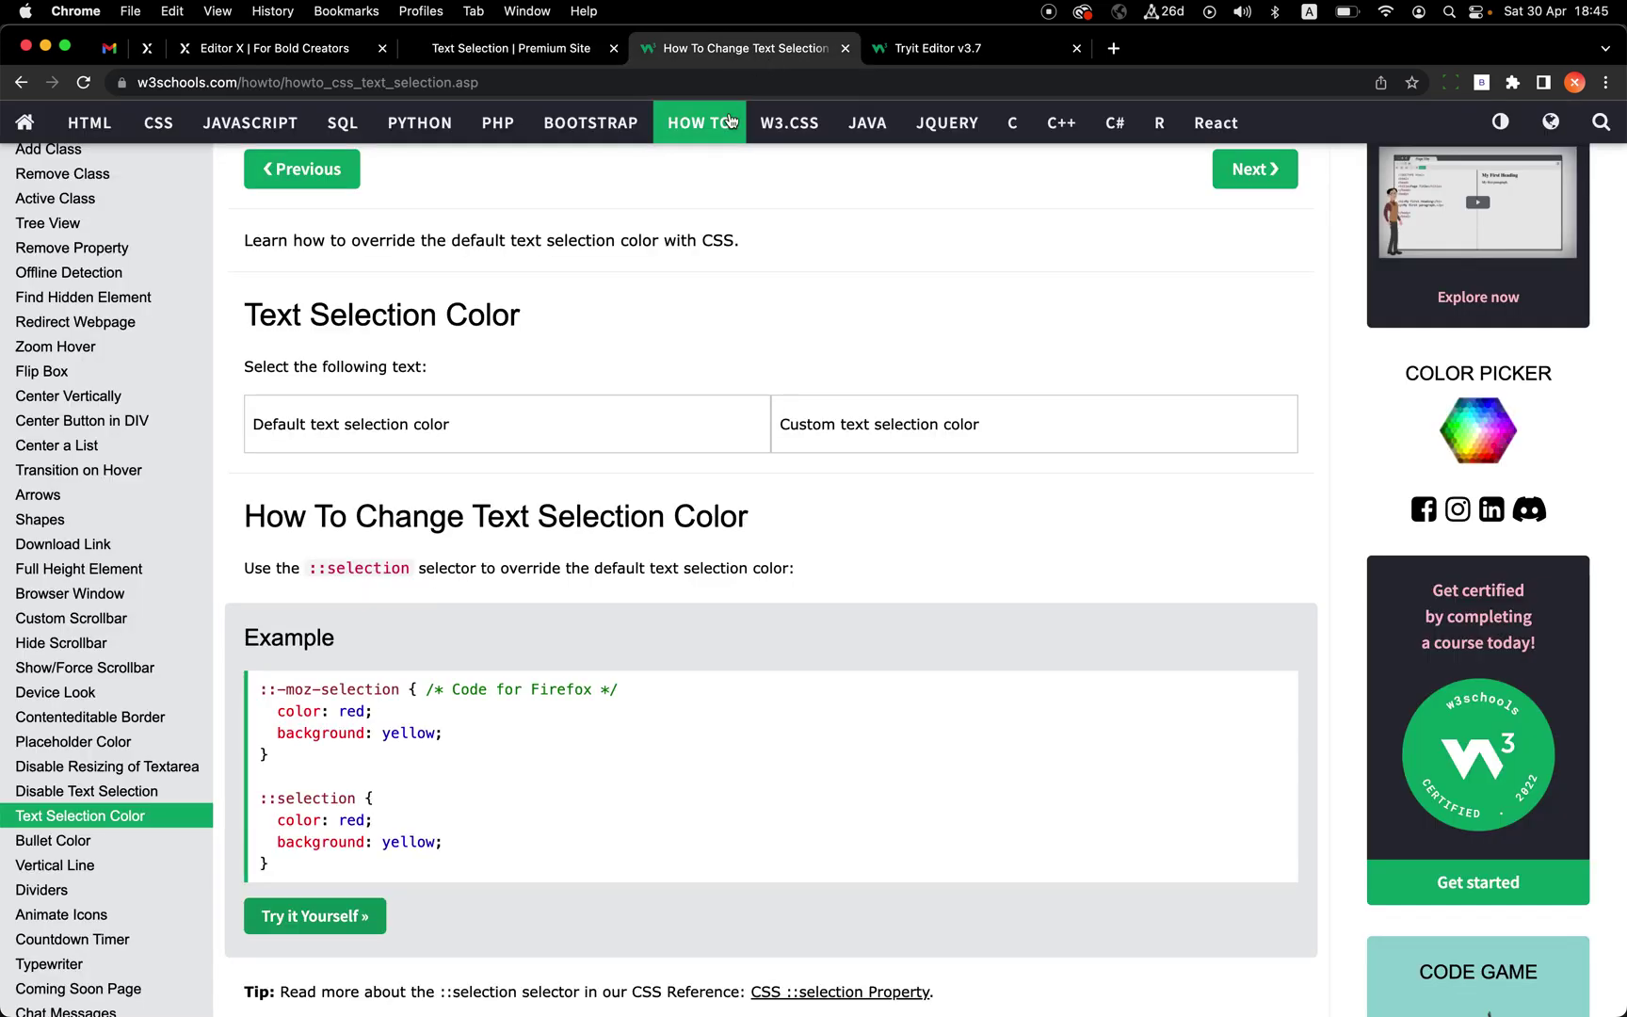
{"action": "scroll", "coordinate": [394, 318], "scroll_direction": "up", "scroll_amount": 5}
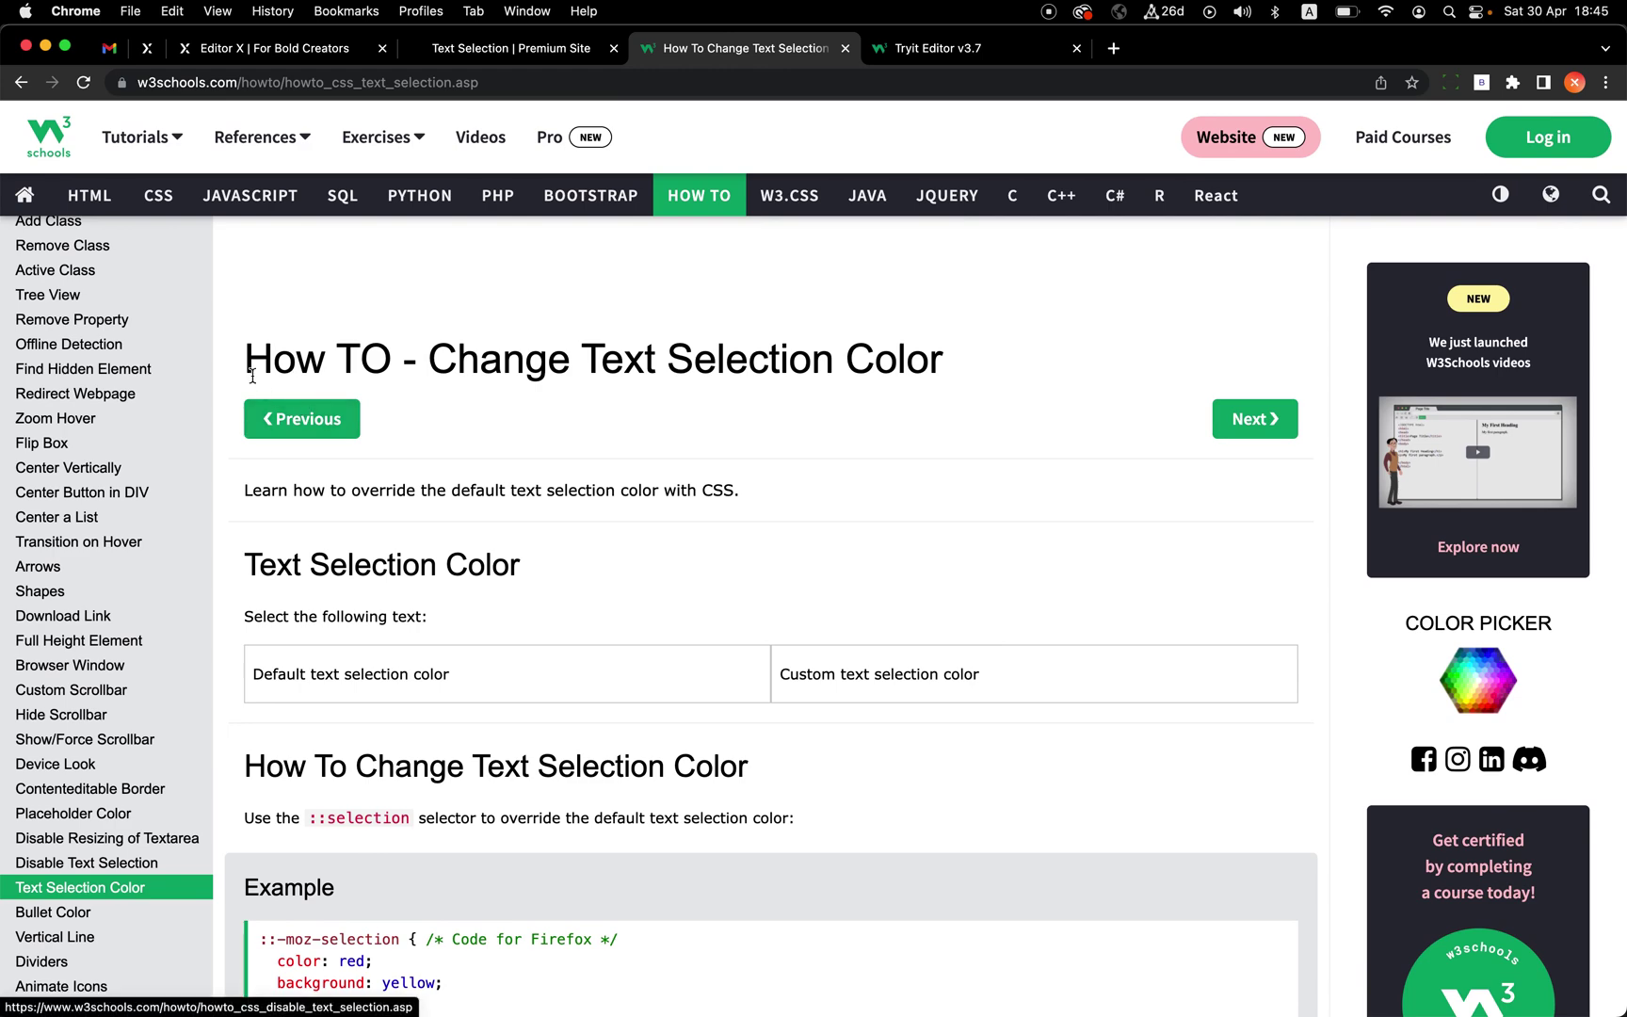
{"action": "left_click_drag", "start_coordinate": [245, 366], "coordinate": [951, 364]}
{"action": "left_click", "coordinate": [657, 378]}
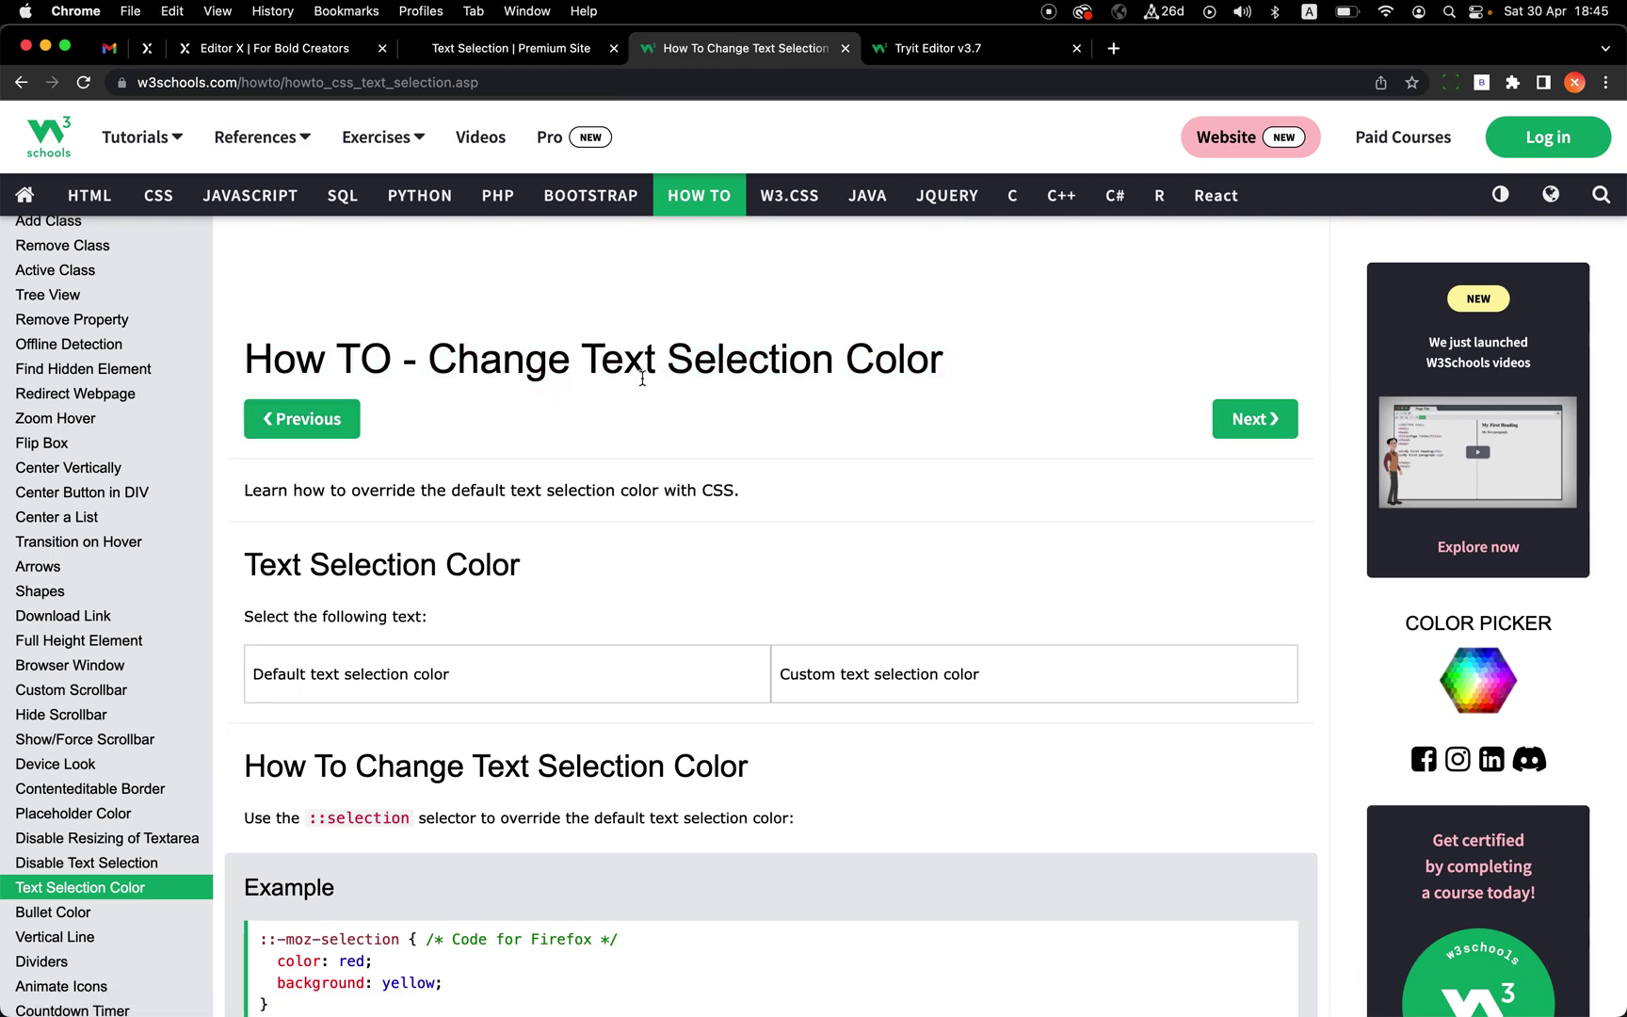
{"action": "scroll", "coordinate": [615, 375], "scroll_direction": "down", "scroll_amount": 5}
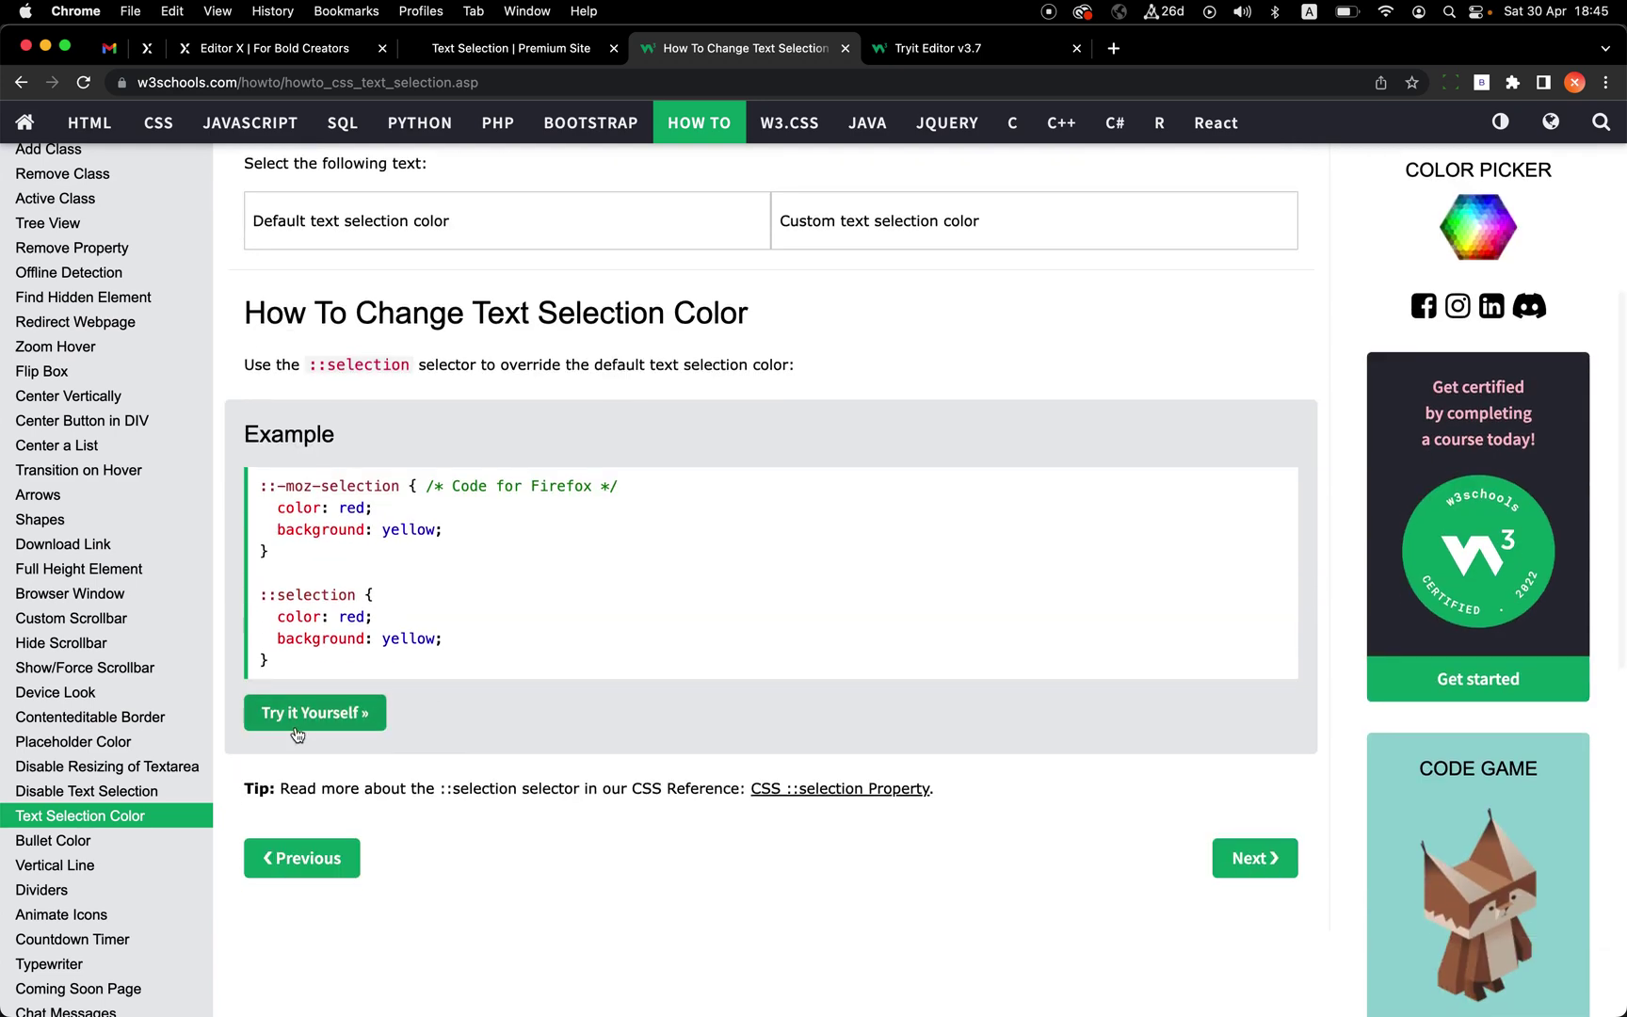
{"action": "left_click", "coordinate": [307, 716]}
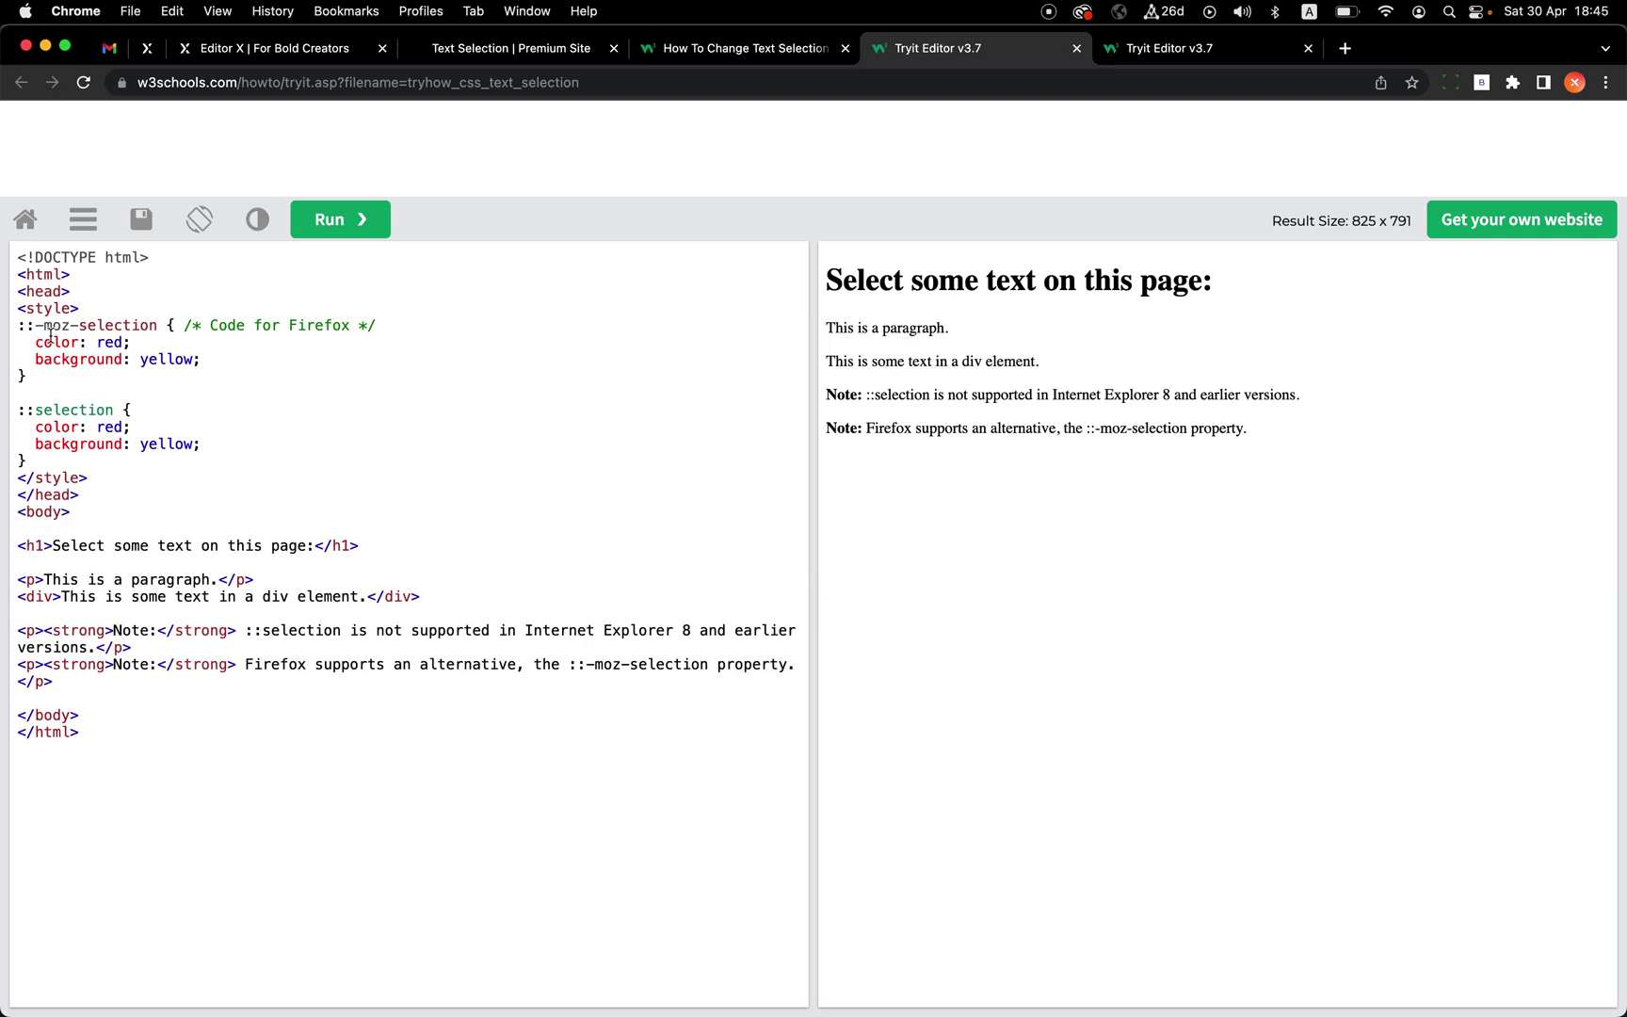
Step: Examine the ::-moz-selection rule for Firefox and the standard ::selection rule in the example code
{"action": "scroll", "coordinate": [50, 331], "scroll_direction": "up", "scroll_amount": 5}
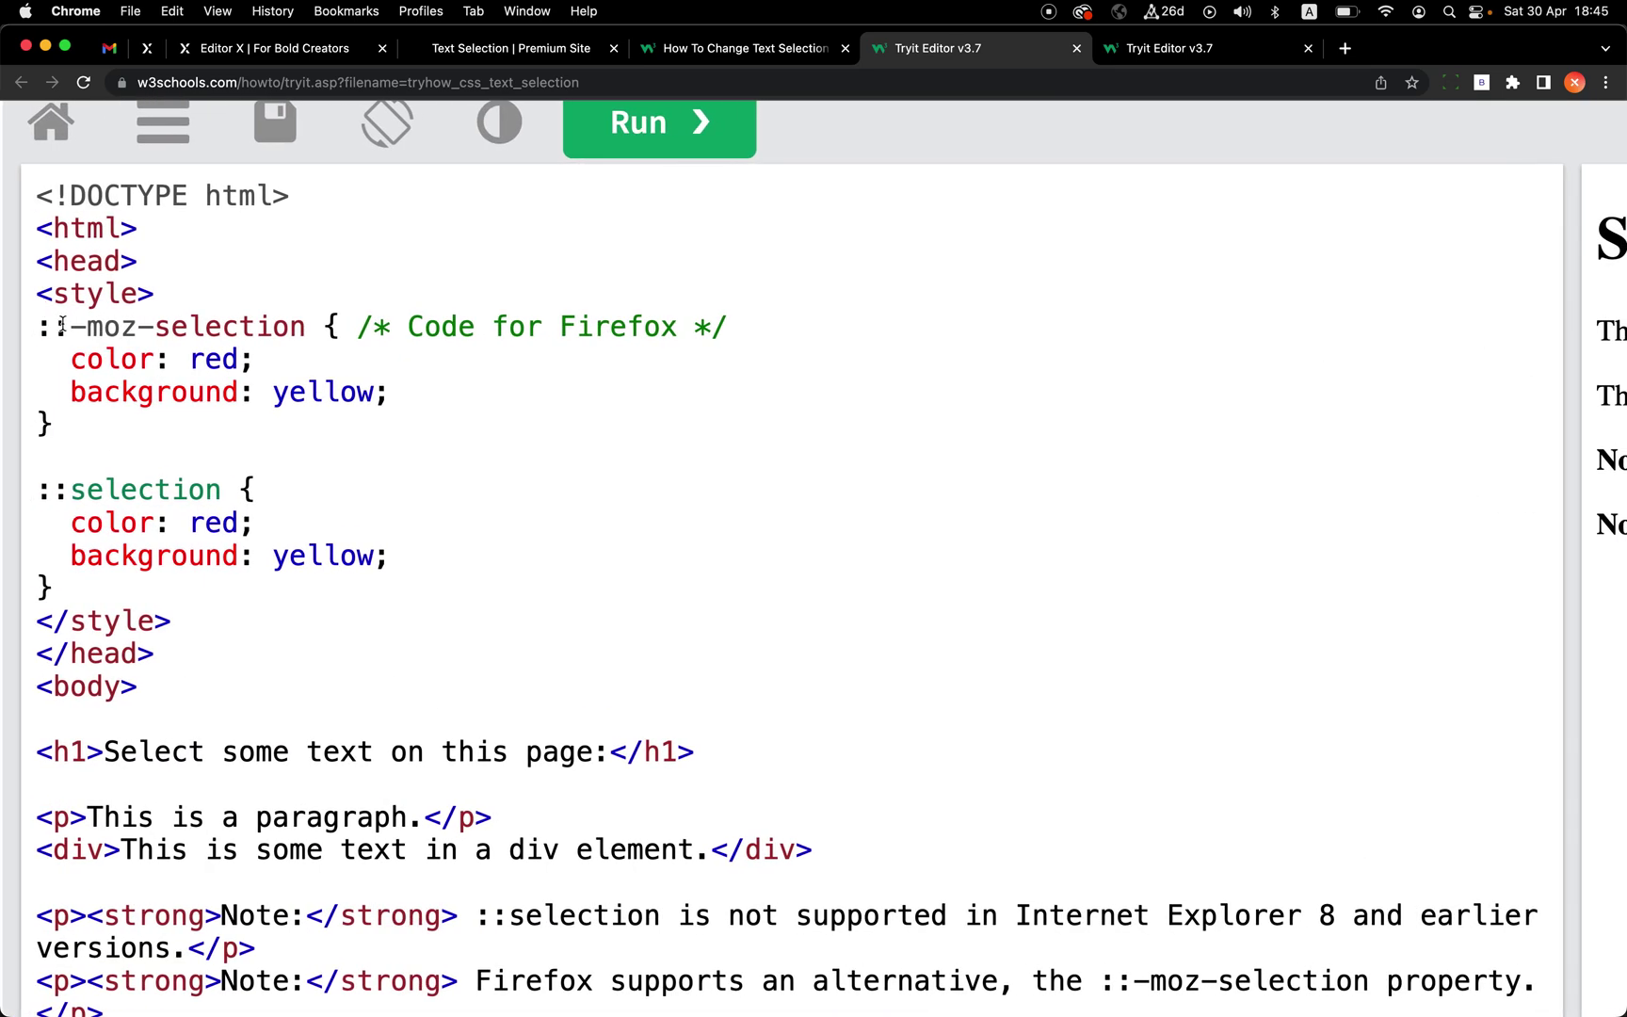
{"action": "left_click_drag", "start_coordinate": [36, 326], "coordinate": [298, 324]}
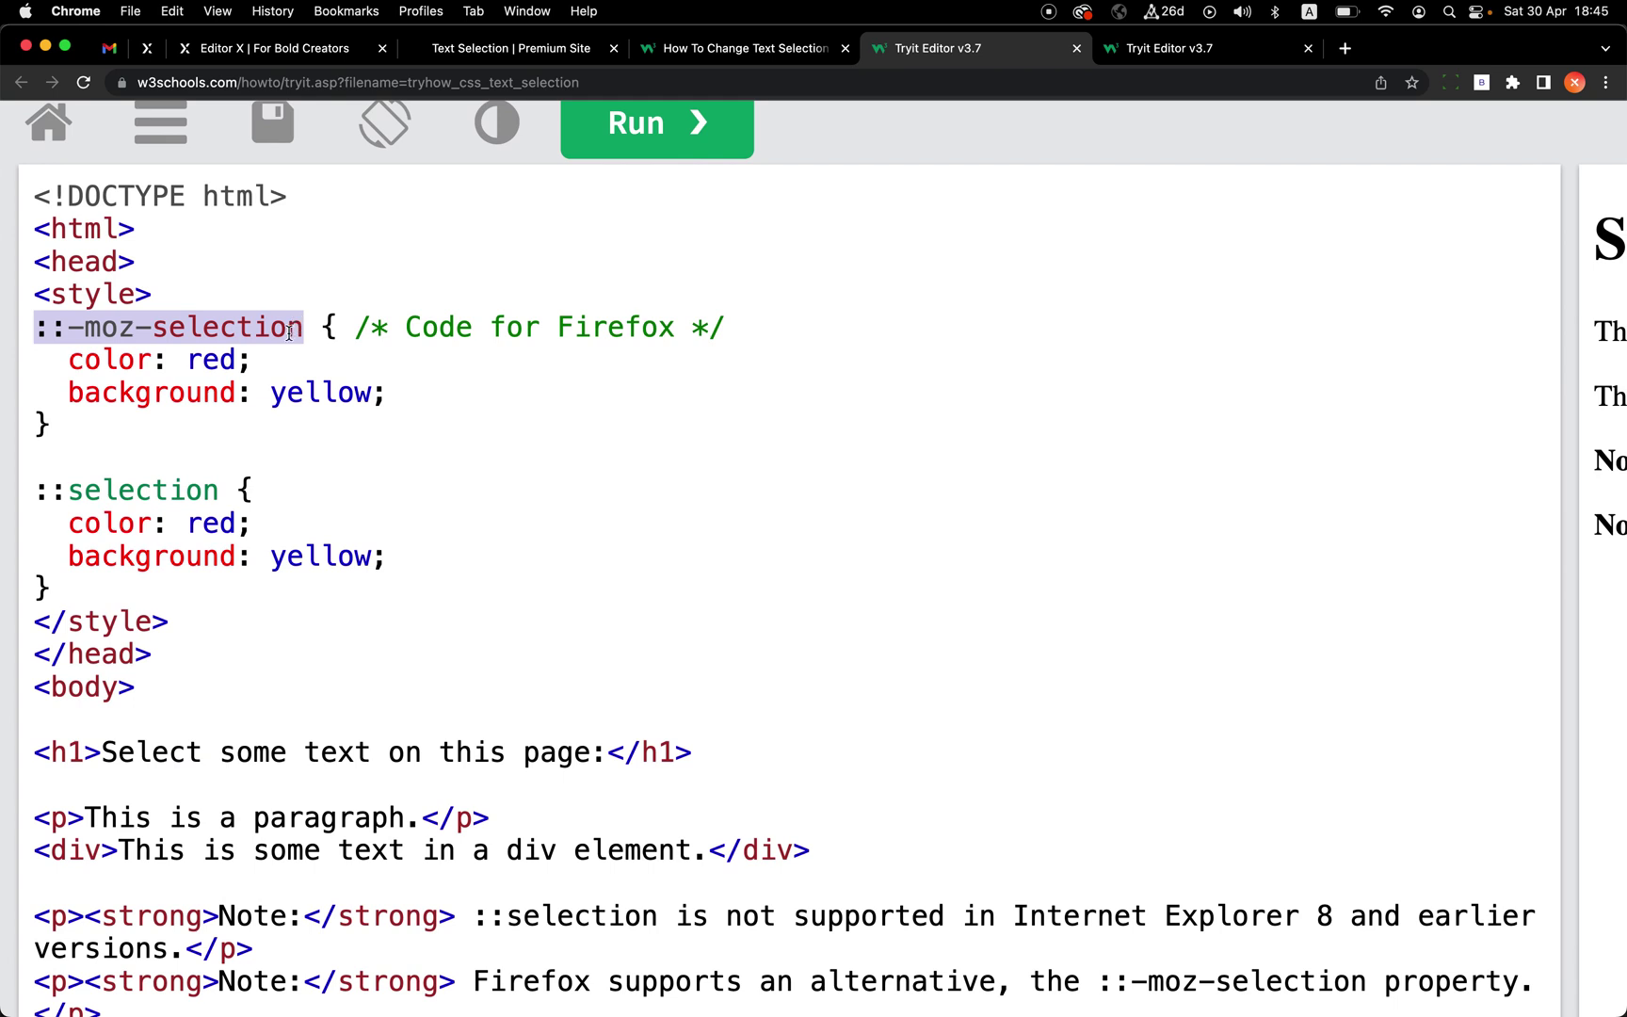
{"action": "double_click", "coordinate": [250, 332]}
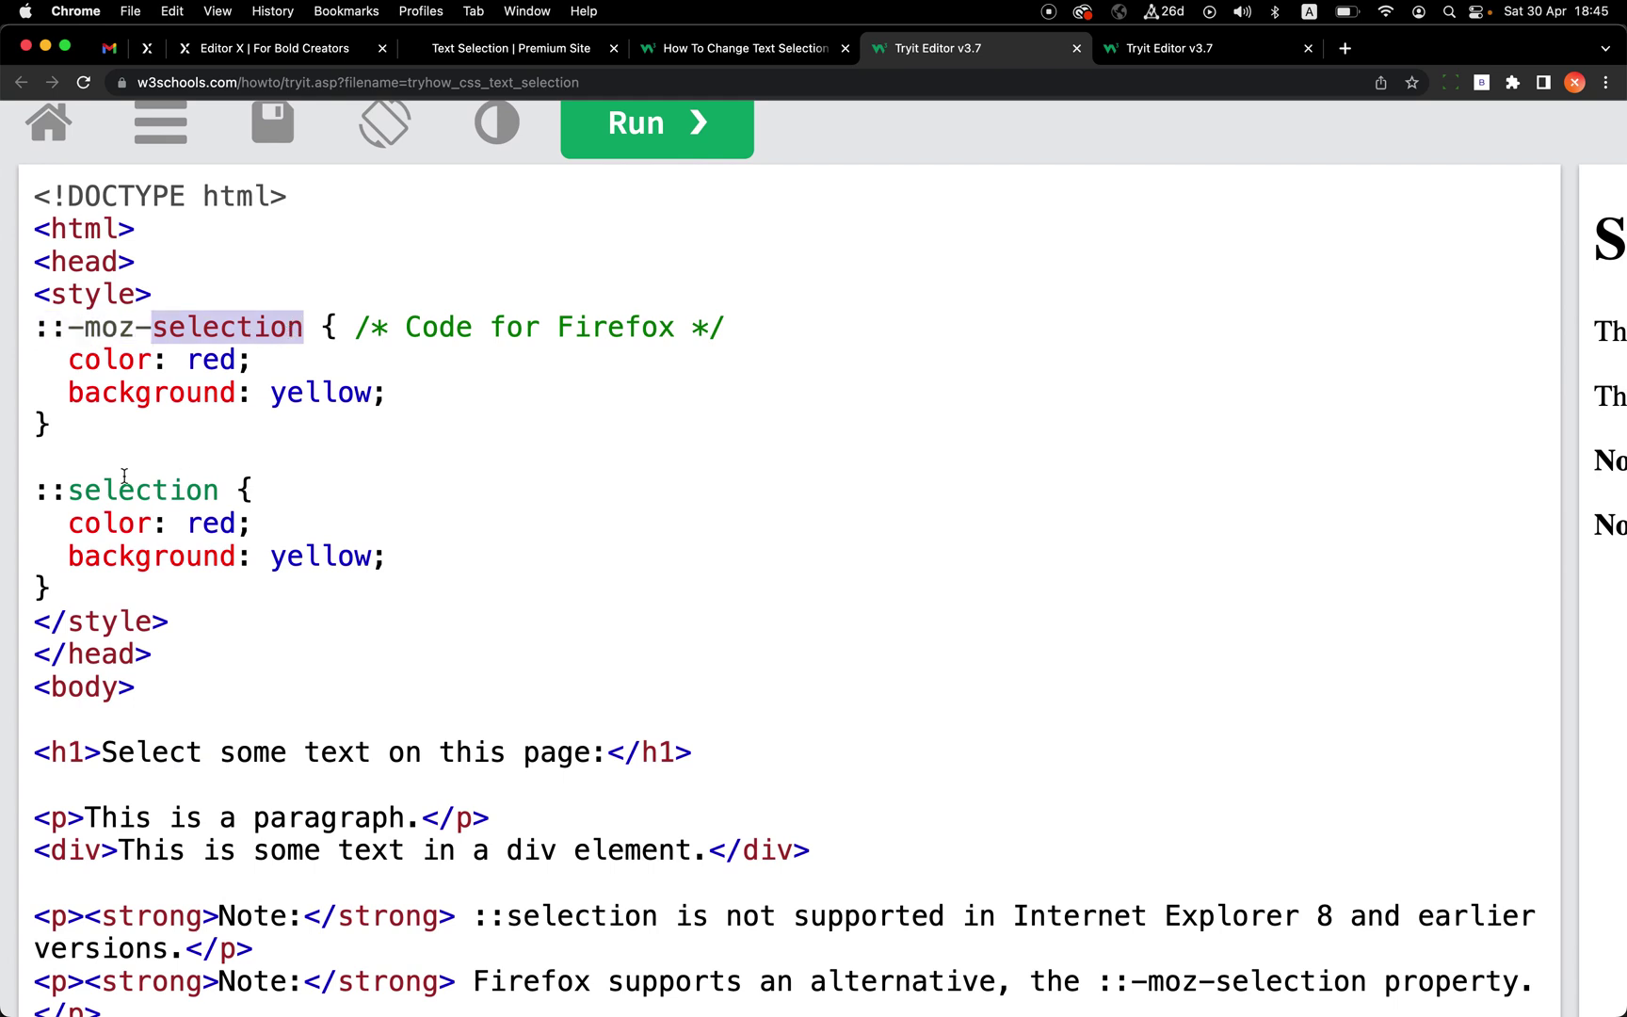
{"action": "left_click_drag", "start_coordinate": [67, 326], "coordinate": [161, 326]}
{"action": "key", "text": "super+0"}
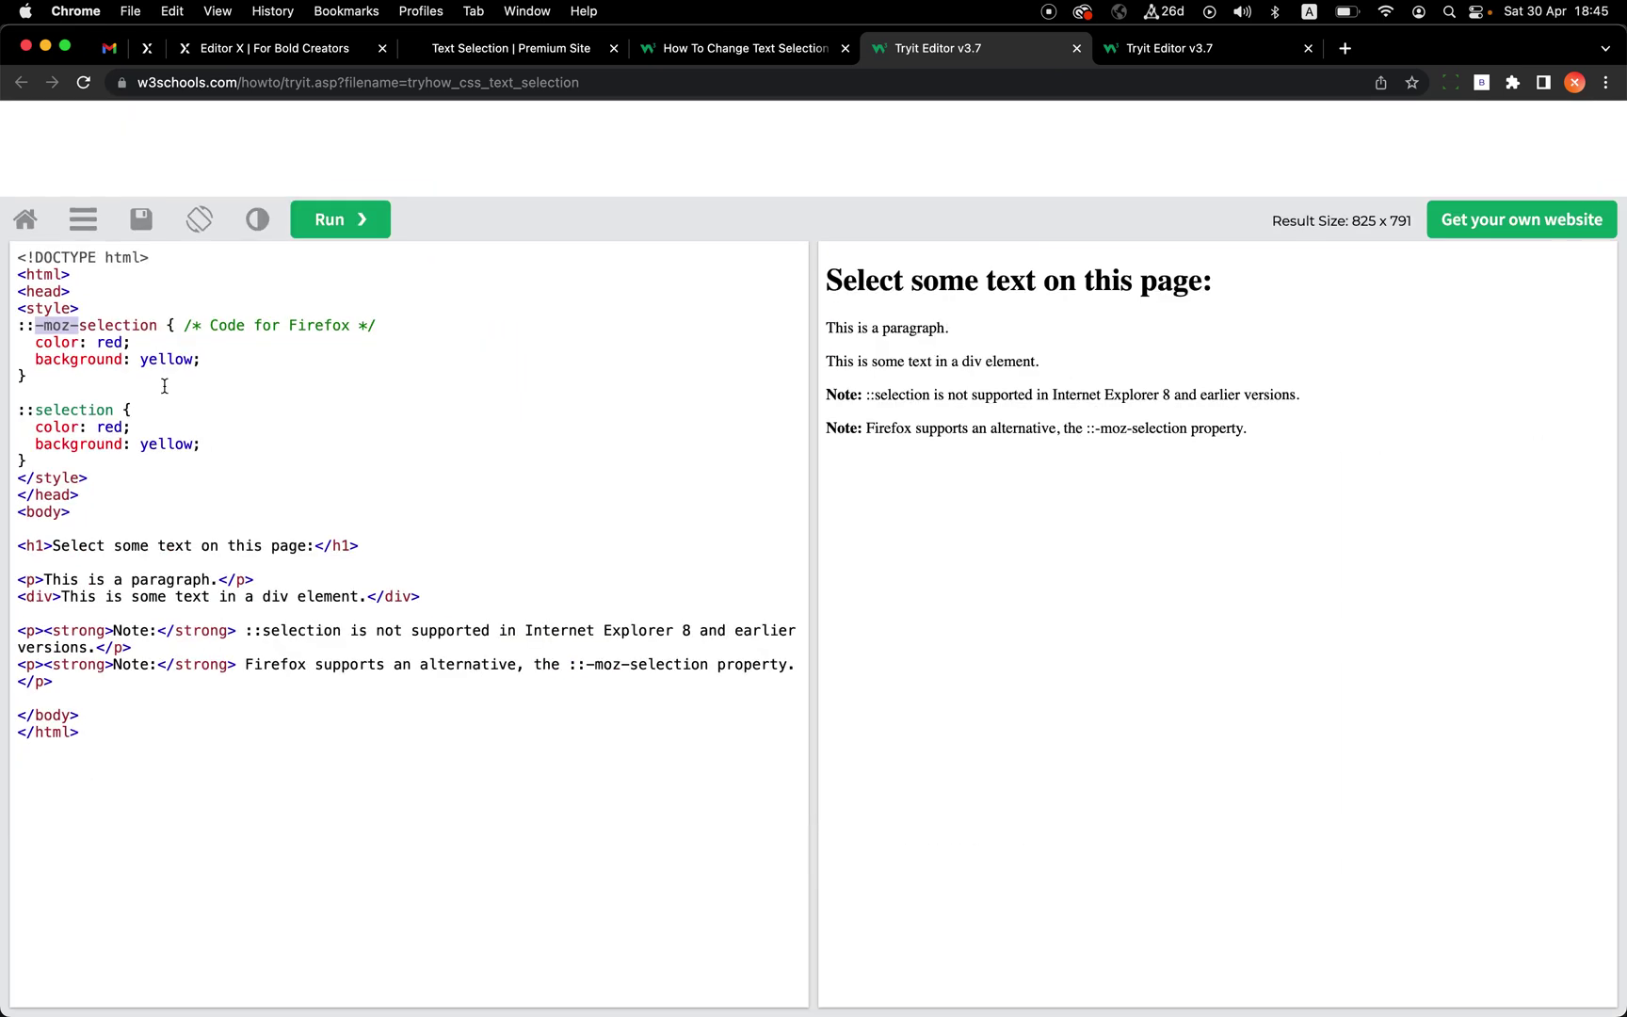
{"action": "left_click", "coordinate": [126, 423]}
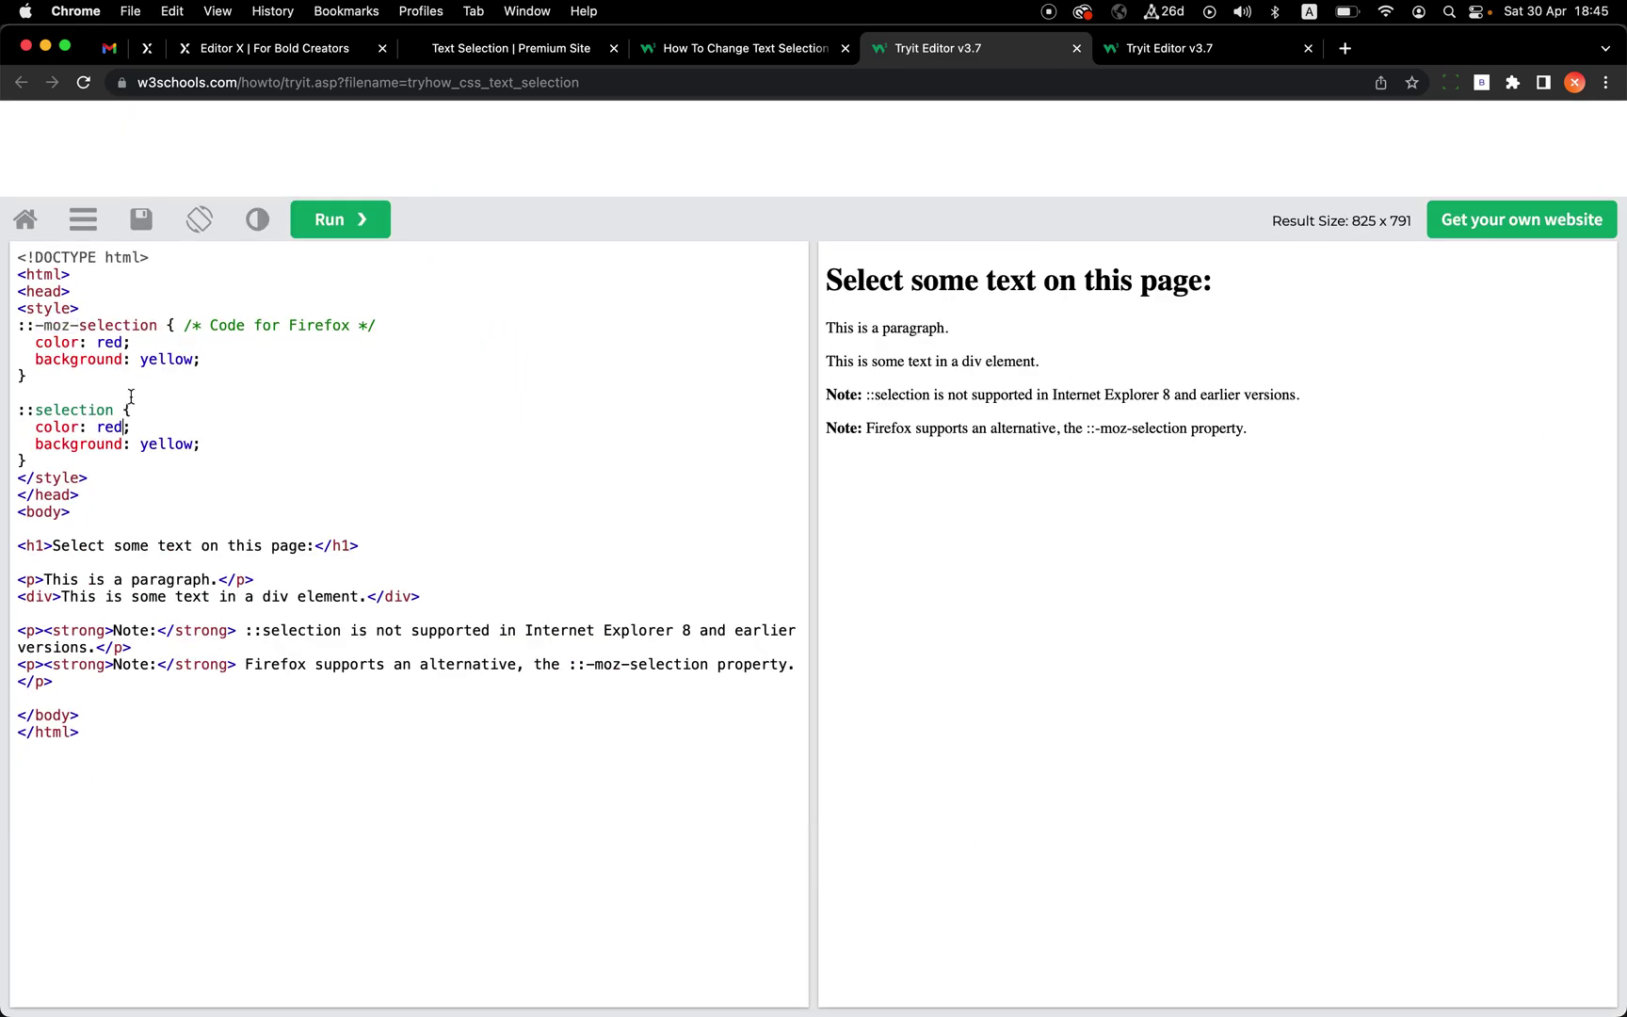
{"action": "double_click", "coordinate": [292, 328]}
{"action": "left_click", "coordinate": [266, 388]}
Step: Highlight text in the example's rendered result and compare it with the color and background values in the code
{"action": "left_click_drag", "start_coordinate": [828, 280], "coordinate": [1097, 280]}
{"action": "left_click_drag", "start_coordinate": [868, 345], "coordinate": [930, 325]}
{"action": "left_click", "coordinate": [929, 325]}
{"action": "left_click_drag", "start_coordinate": [98, 346], "coordinate": [122, 360]}
{"action": "double_click", "coordinate": [173, 359]}
{"action": "left_click_drag", "start_coordinate": [829, 329], "coordinate": [933, 396]}
{"action": "double_click", "coordinate": [933, 395]}
Step: Copy the whole style block, from the opening to the closing style tag, out of the example code
{"action": "left_click_drag", "start_coordinate": [98, 478], "coordinate": [10, 313]}
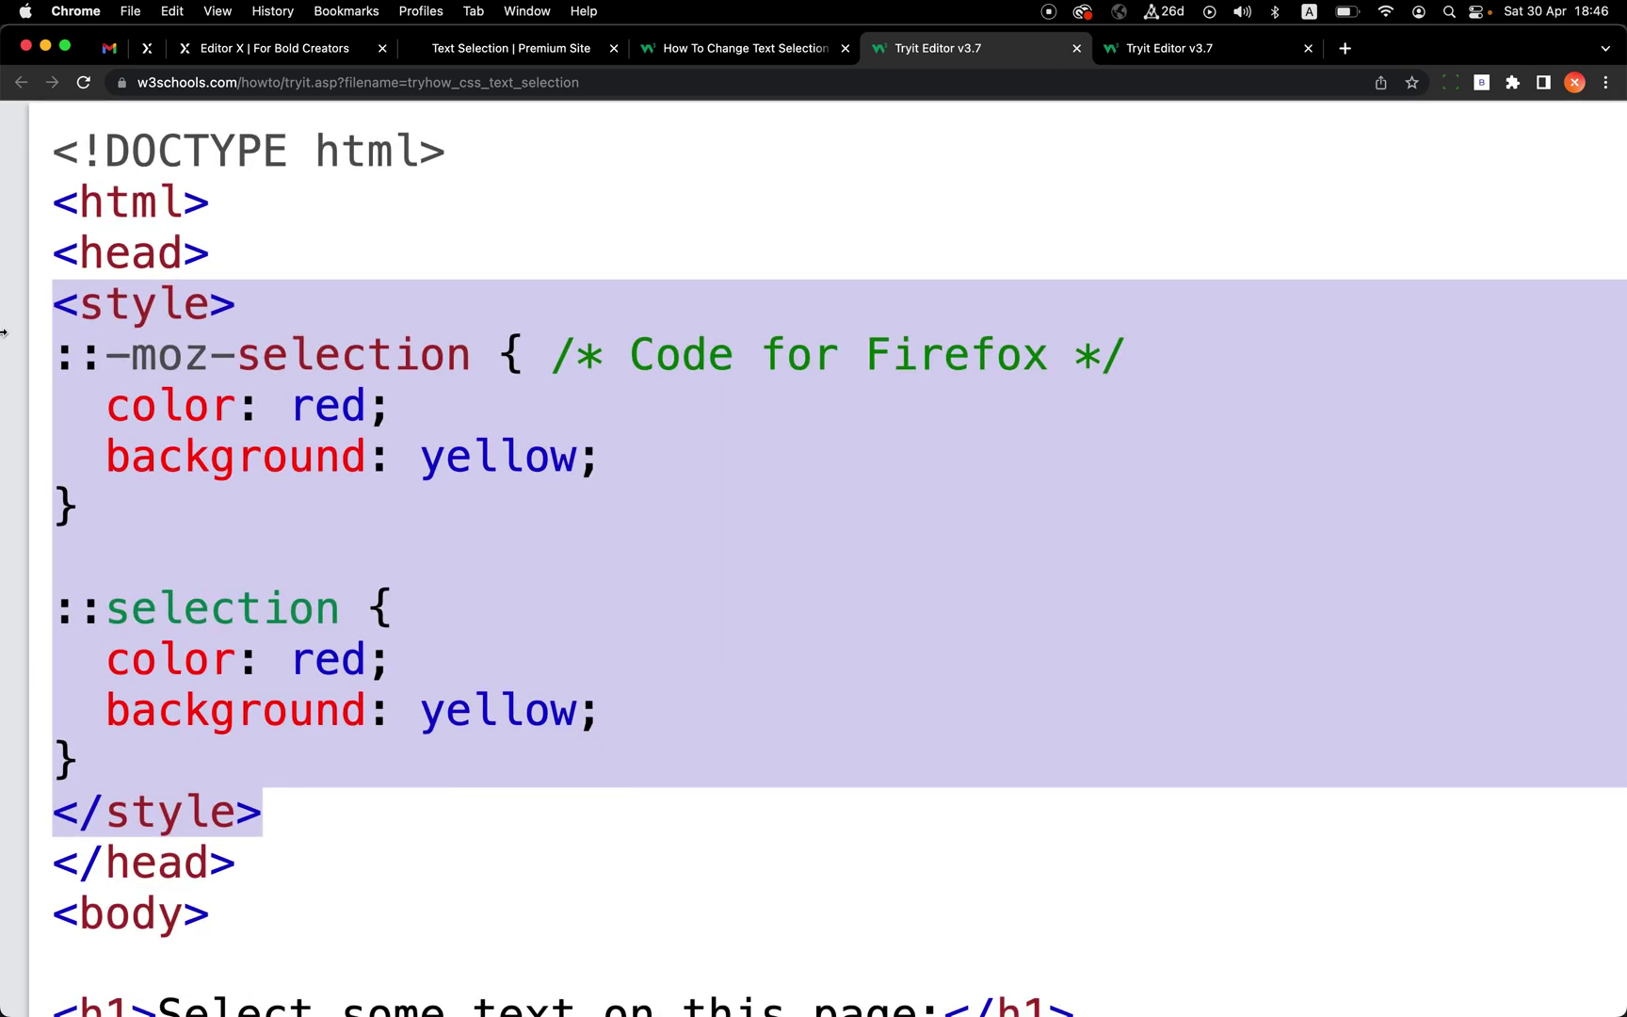
{"action": "scroll", "coordinate": [210, 305], "scroll_direction": "down", "scroll_amount": 1}
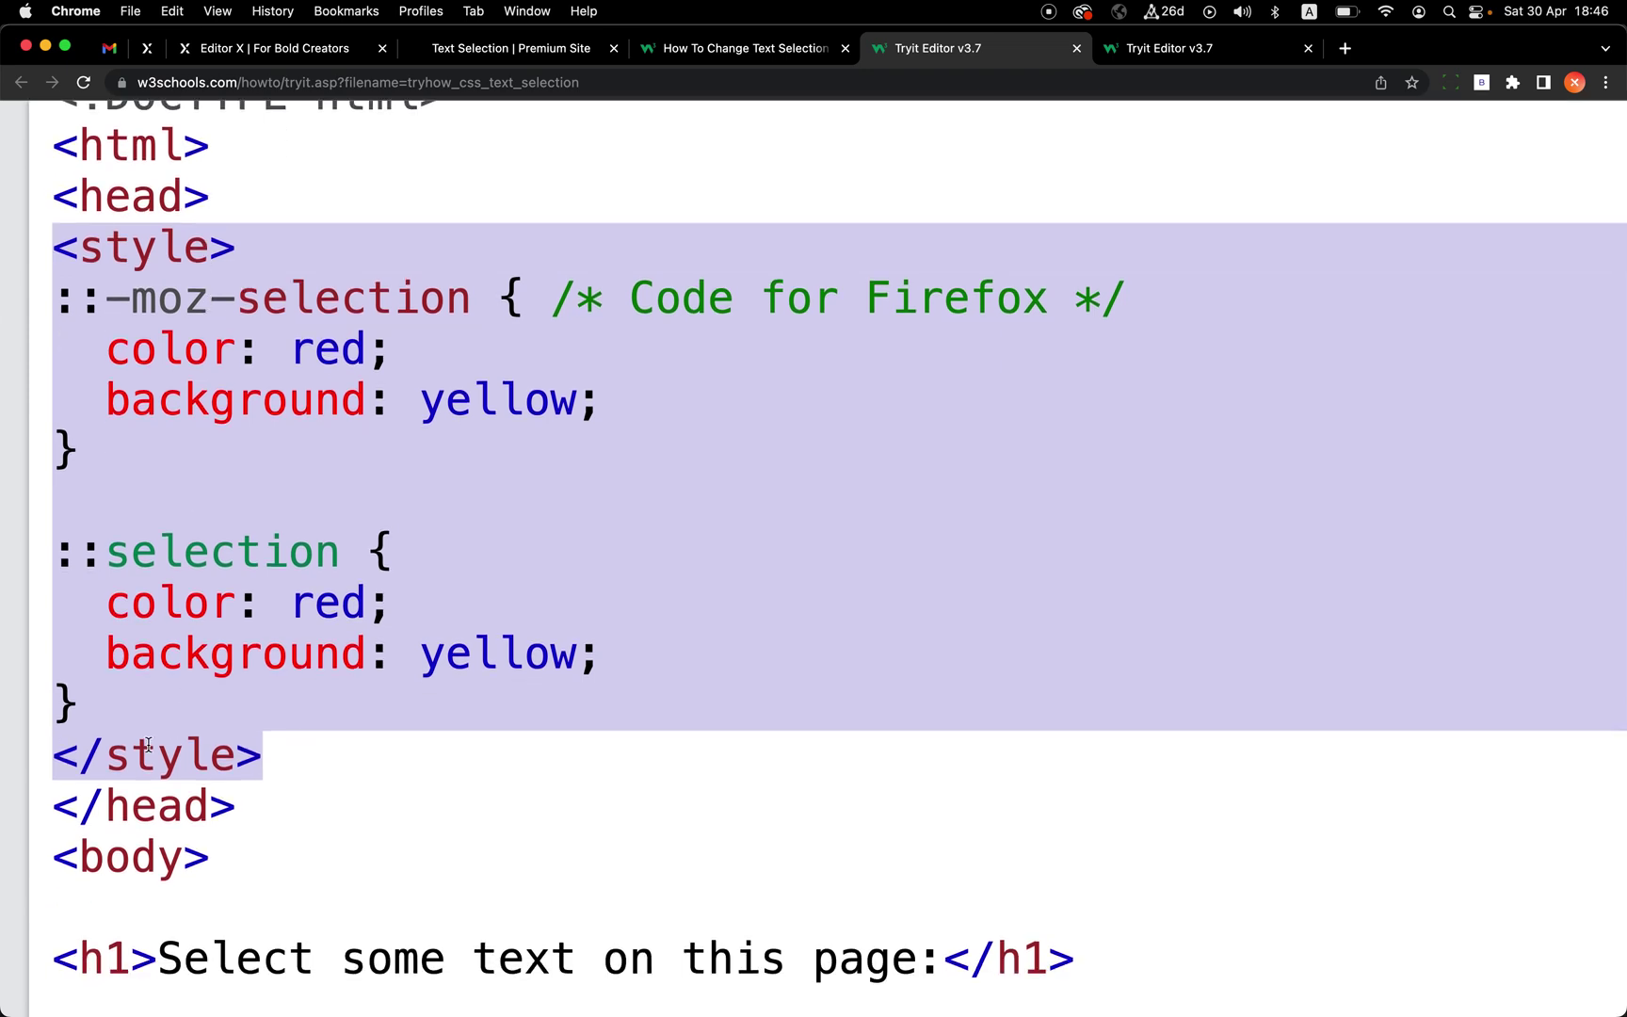
{"action": "right_click", "coordinate": [190, 440]}
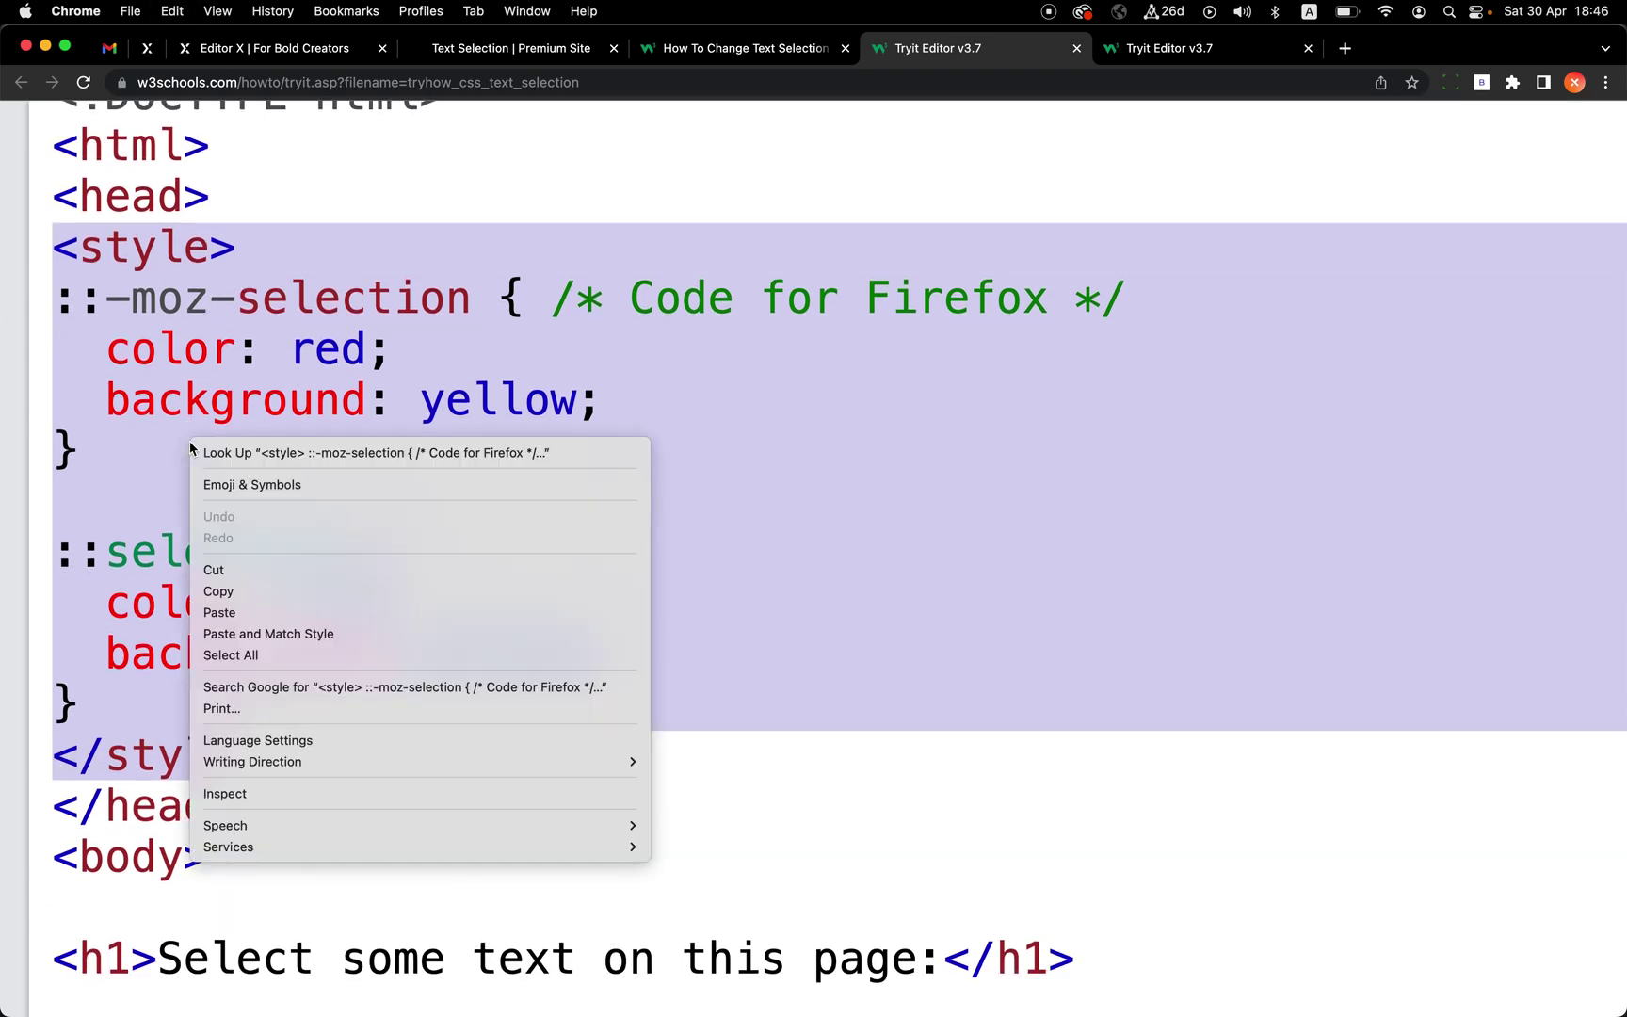
{"action": "left_click", "coordinate": [267, 592]}
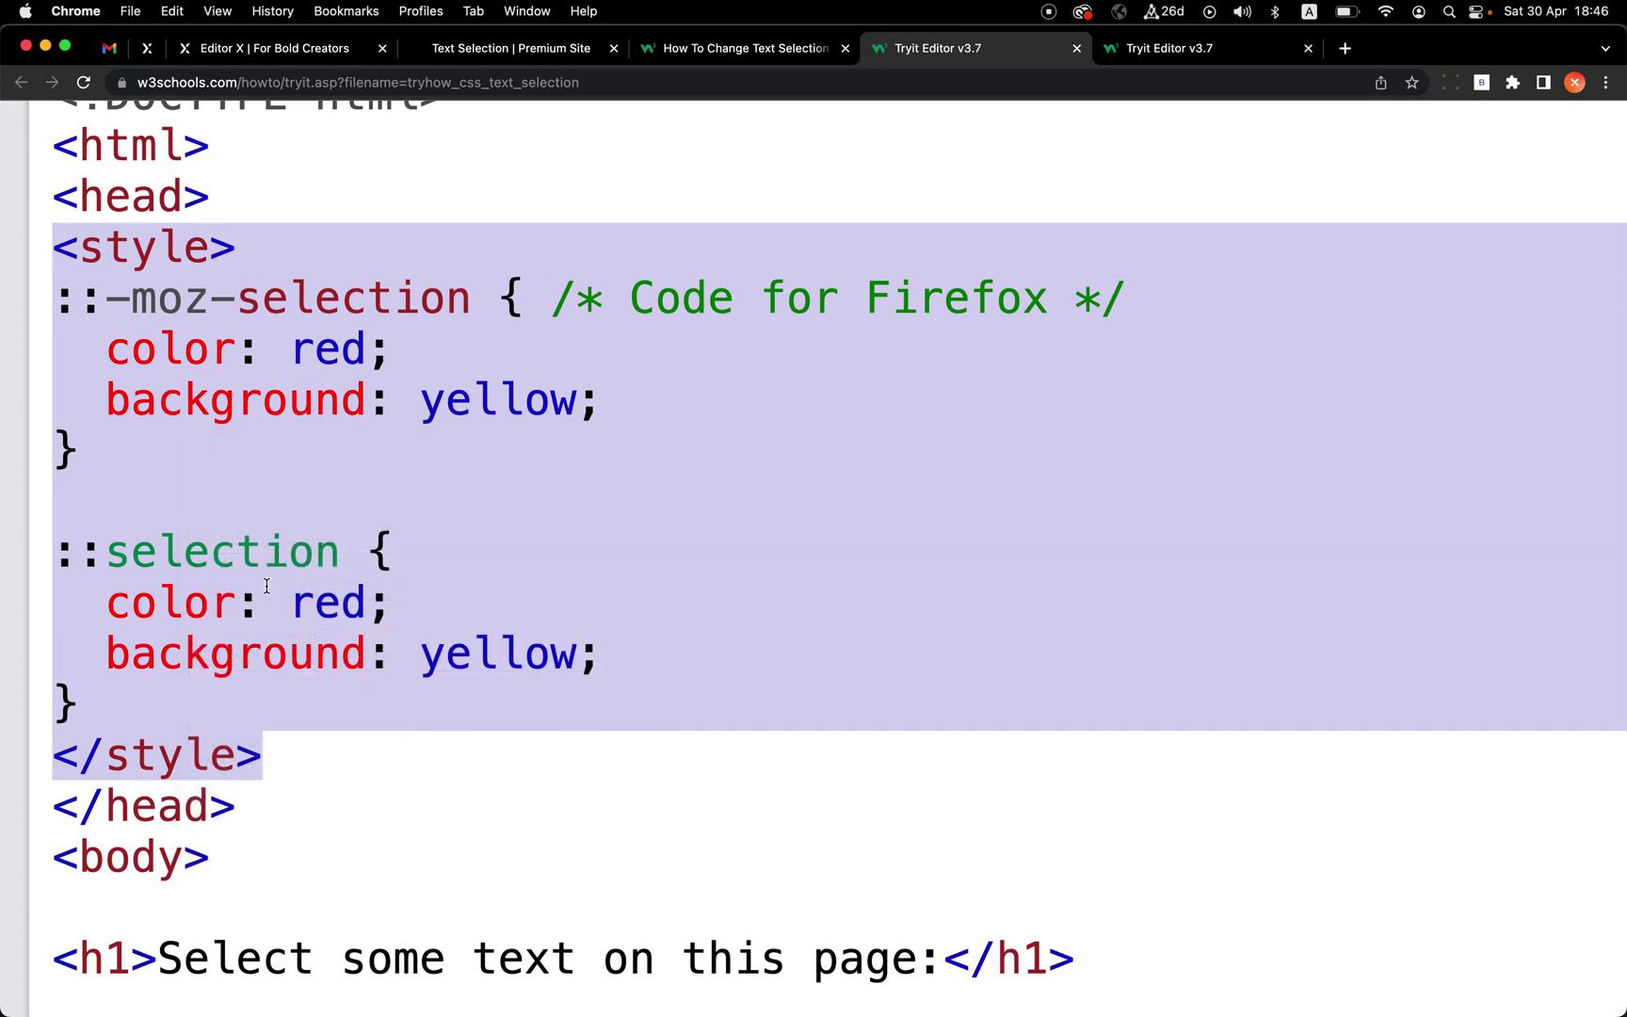
{"action": "key", "text": "super+0"}
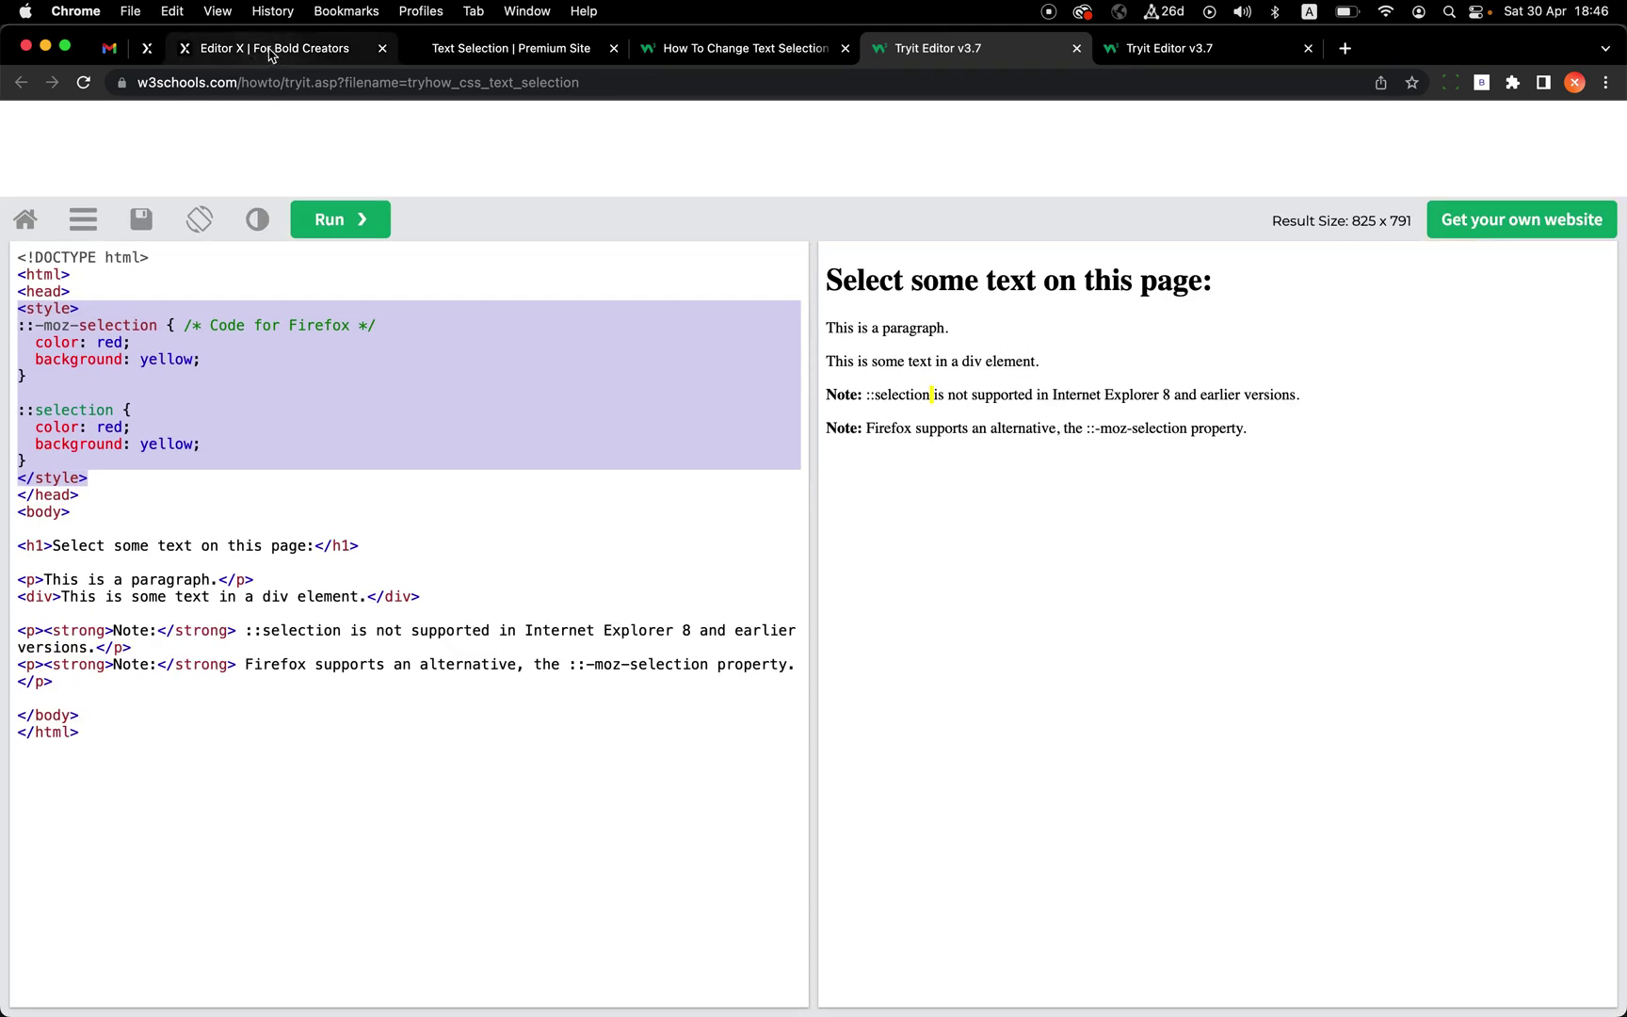
Step: Switch to the site's Custom Code settings in the Editor X dashboard and look over the existing snippets
{"action": "left_click", "coordinate": [195, 60]}
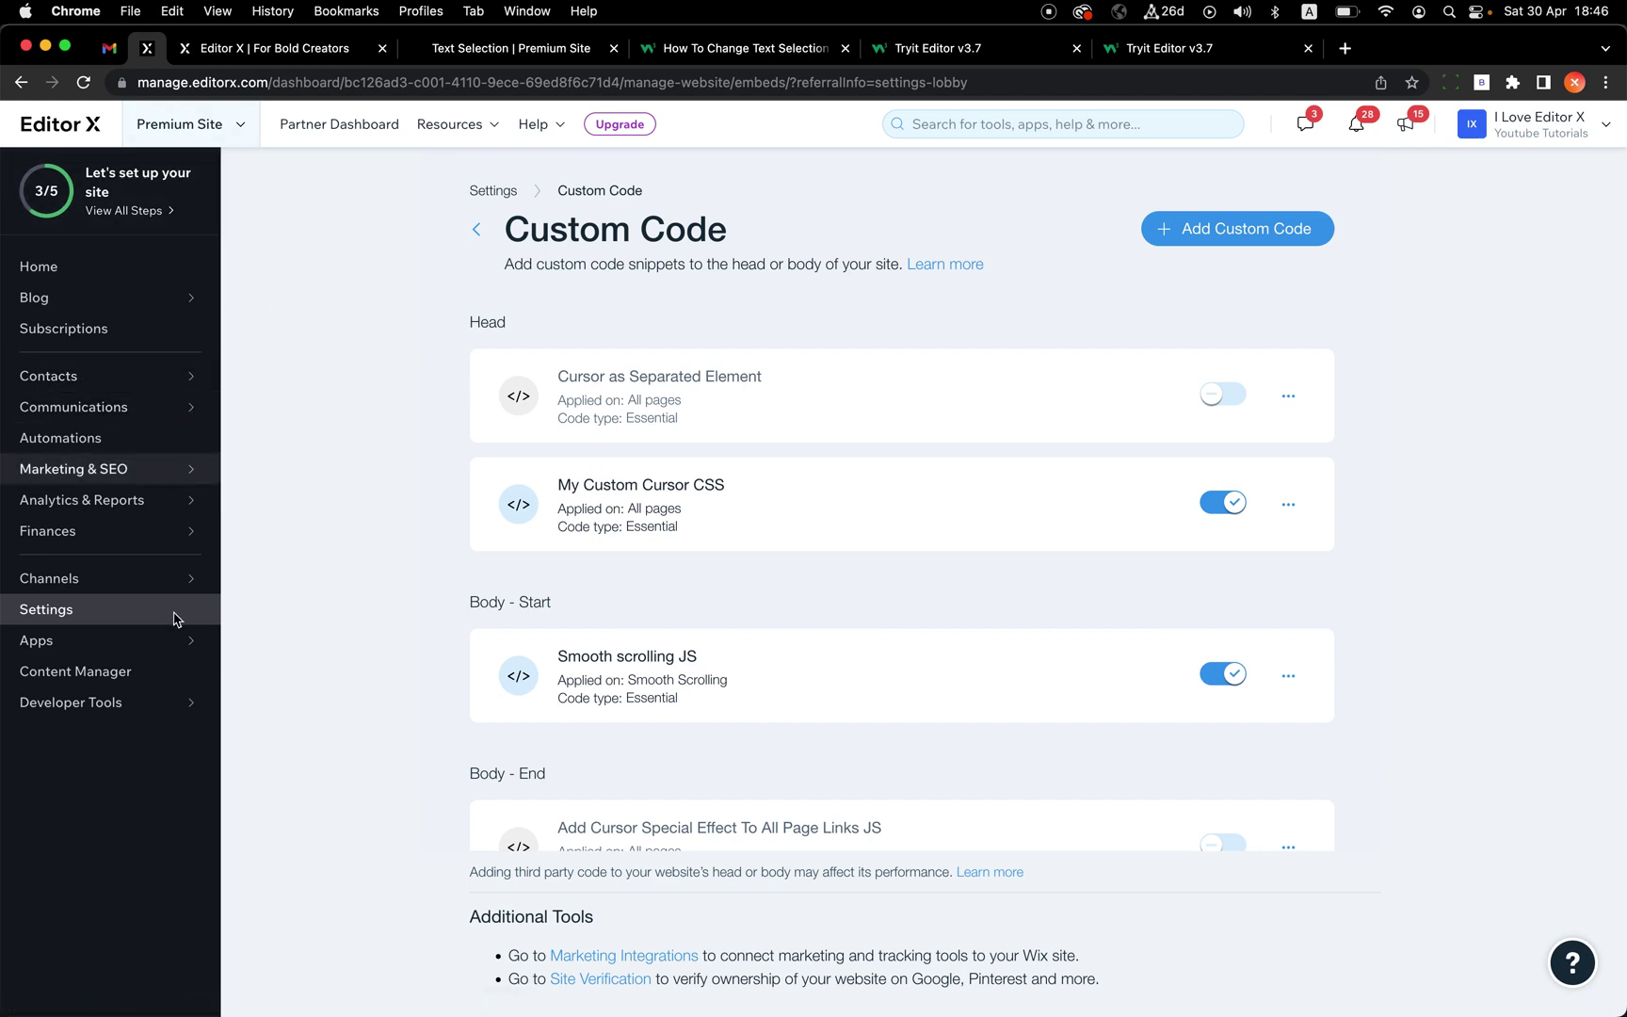
{"action": "left_click_drag", "start_coordinate": [524, 228], "coordinate": [784, 226]}
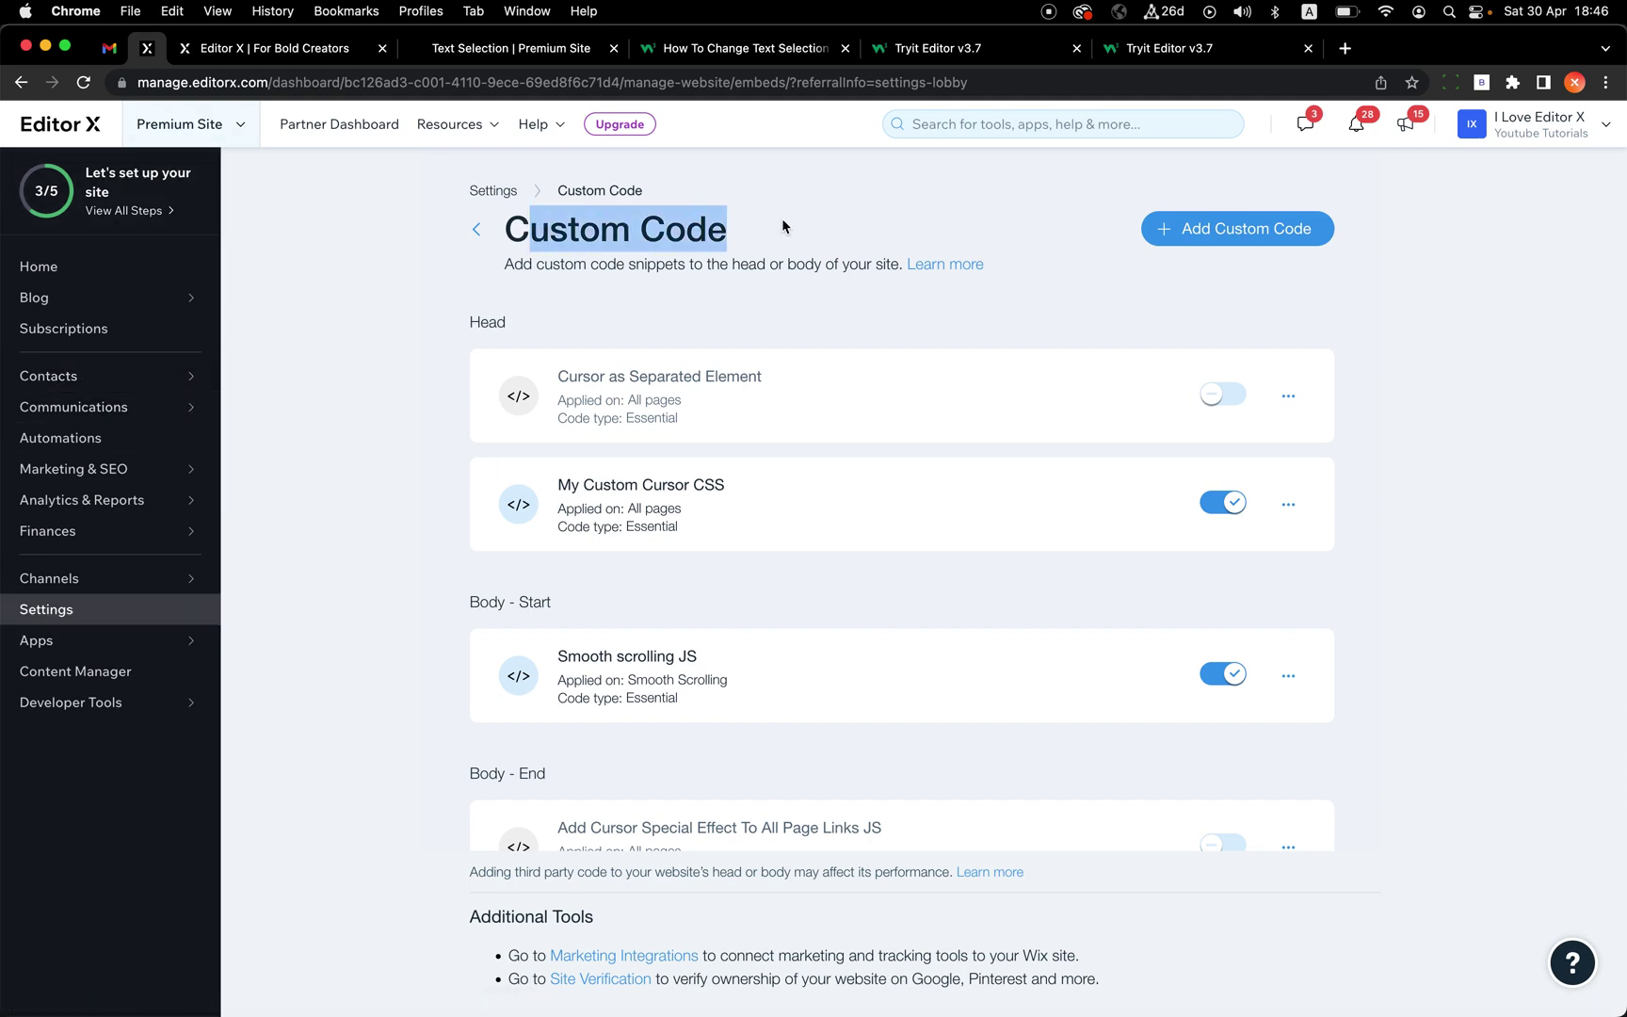
{"action": "left_click", "coordinate": [838, 227]}
{"action": "scroll", "coordinate": [1059, 320], "scroll_direction": "down", "scroll_amount": 2}
{"action": "scroll", "coordinate": [1060, 320], "scroll_direction": "up", "scroll_amount": 2}
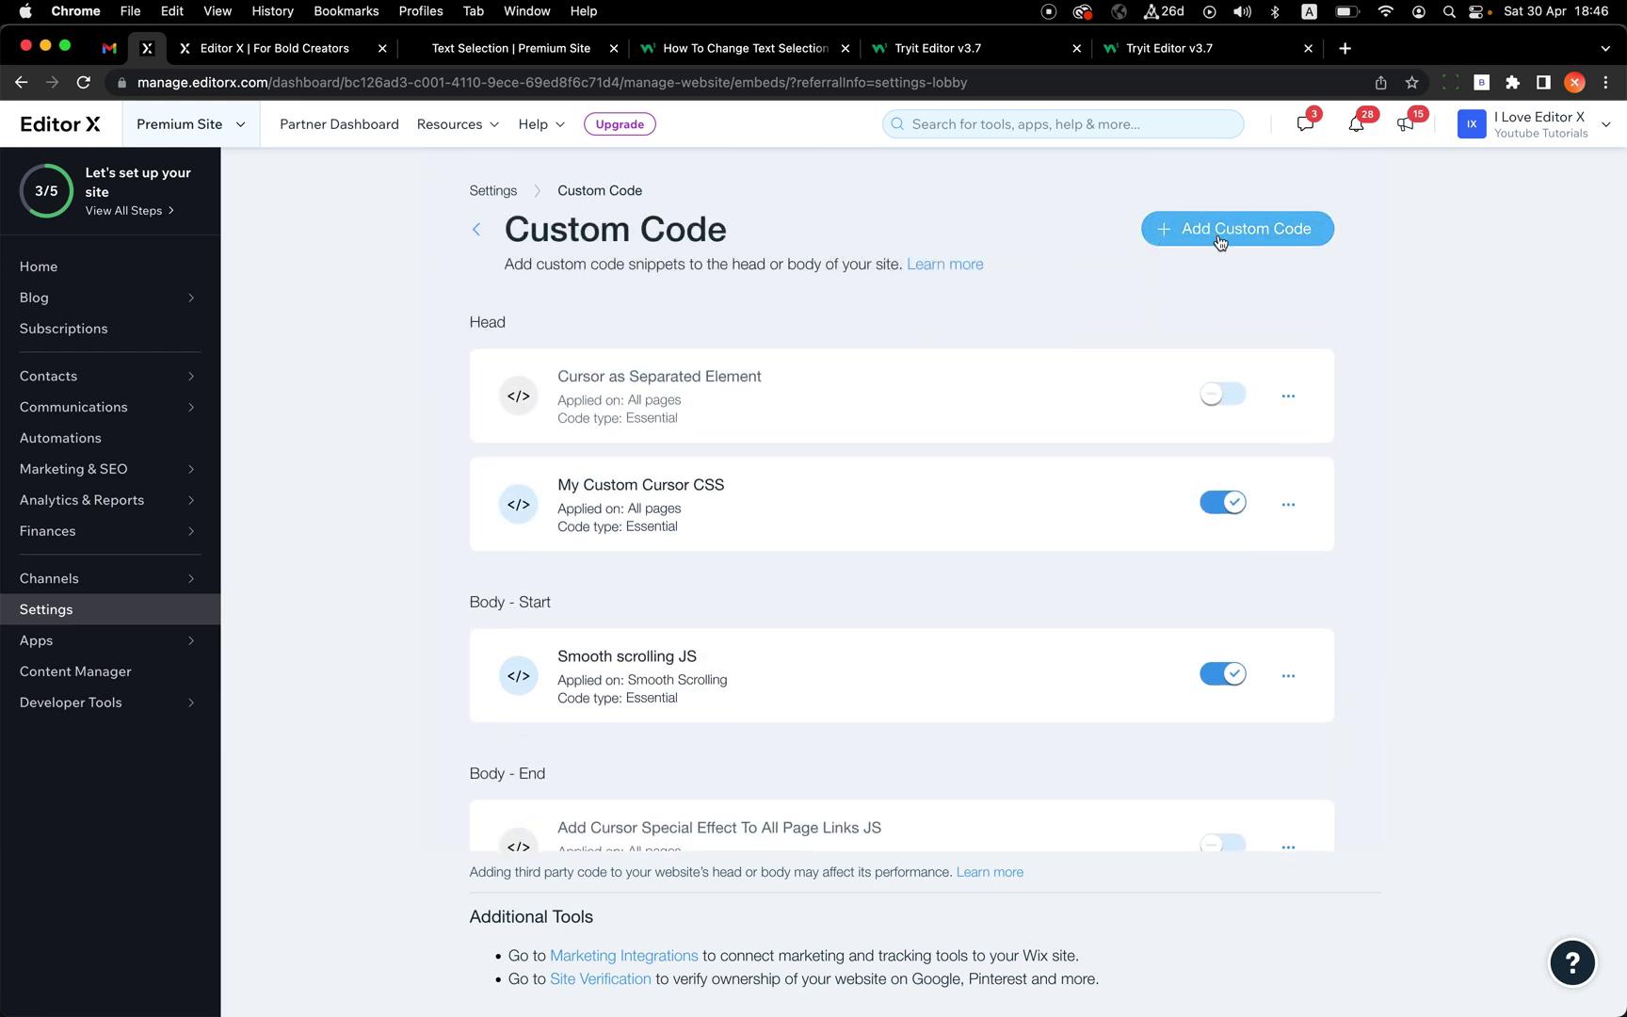
Step: Start a new custom code entry, paste the copied style block as its snippet and check the pasted code
{"action": "left_click", "coordinate": [1262, 234]}
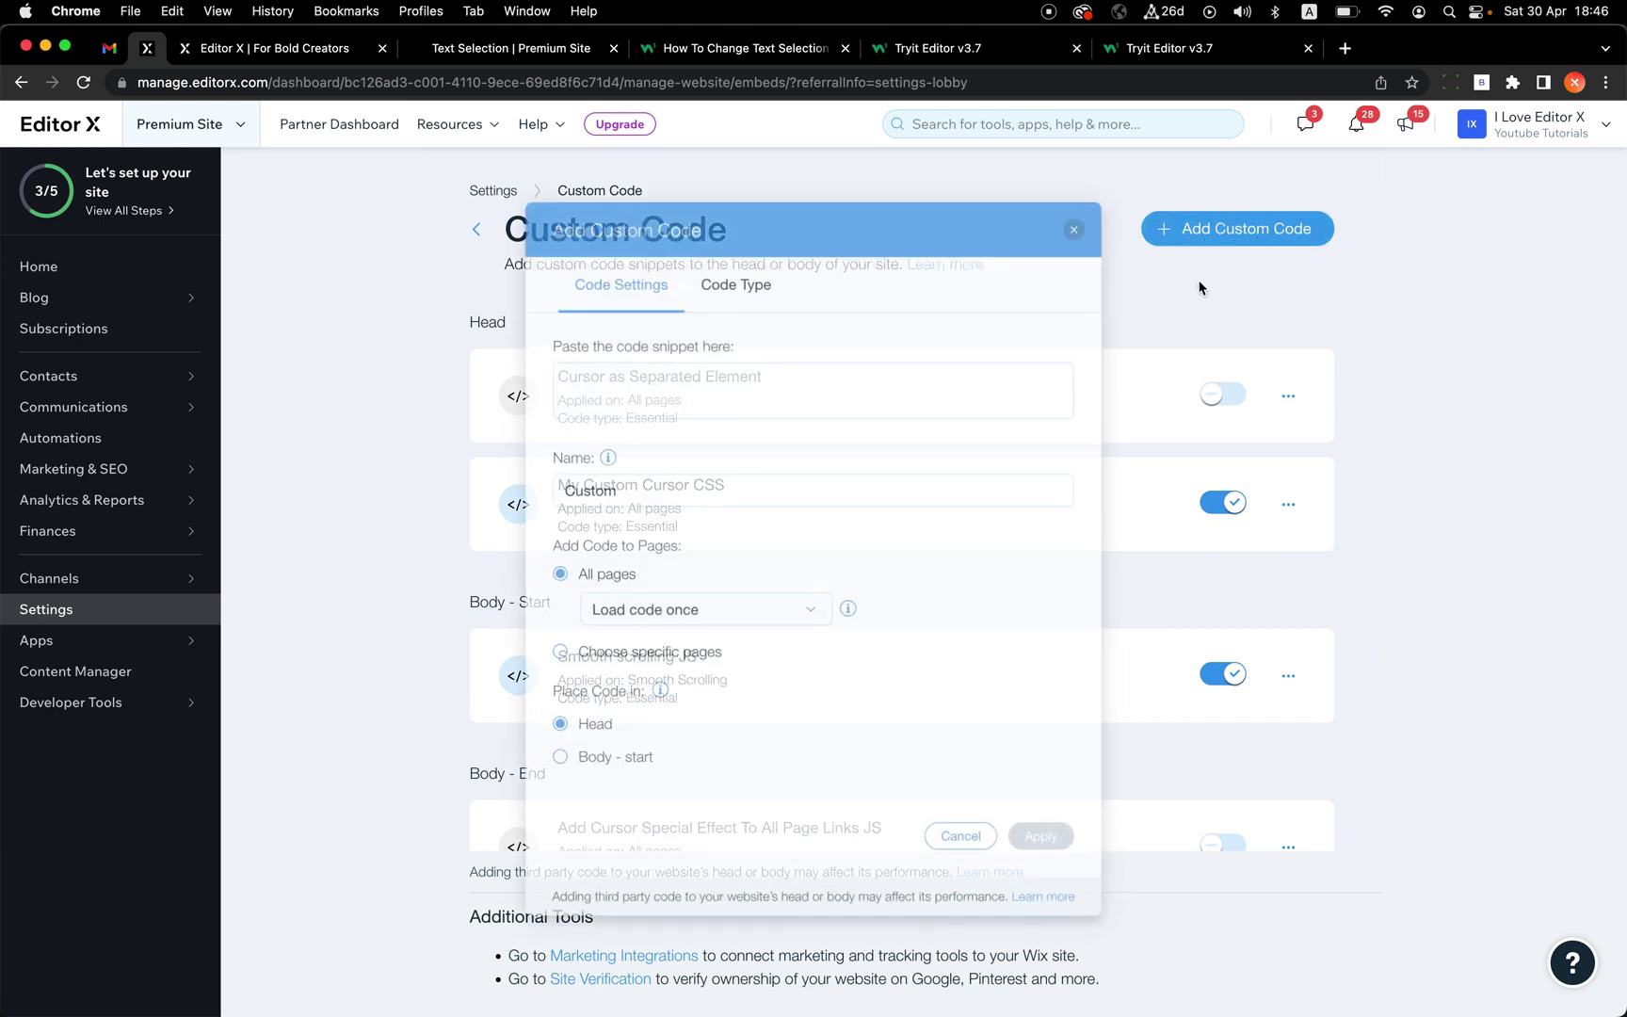
{"action": "left_click", "coordinate": [635, 381]}
{"action": "key", "text": "super+v"}
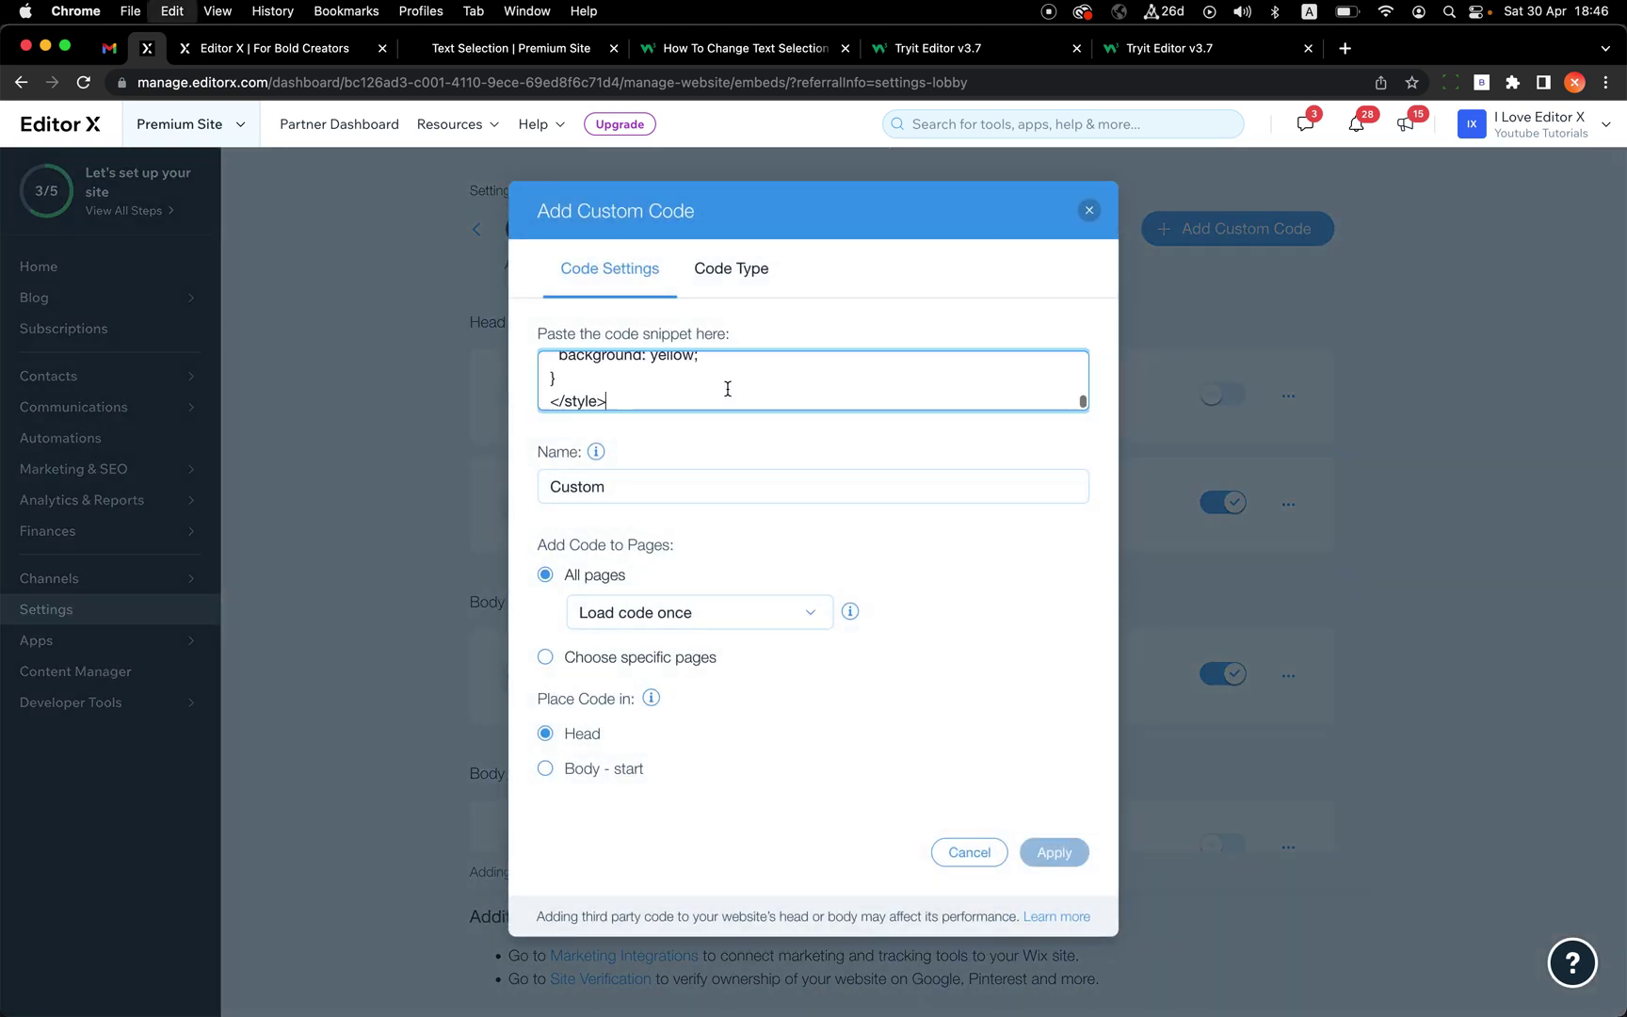
{"action": "scroll", "coordinate": [728, 389], "scroll_direction": "up", "scroll_amount": 3}
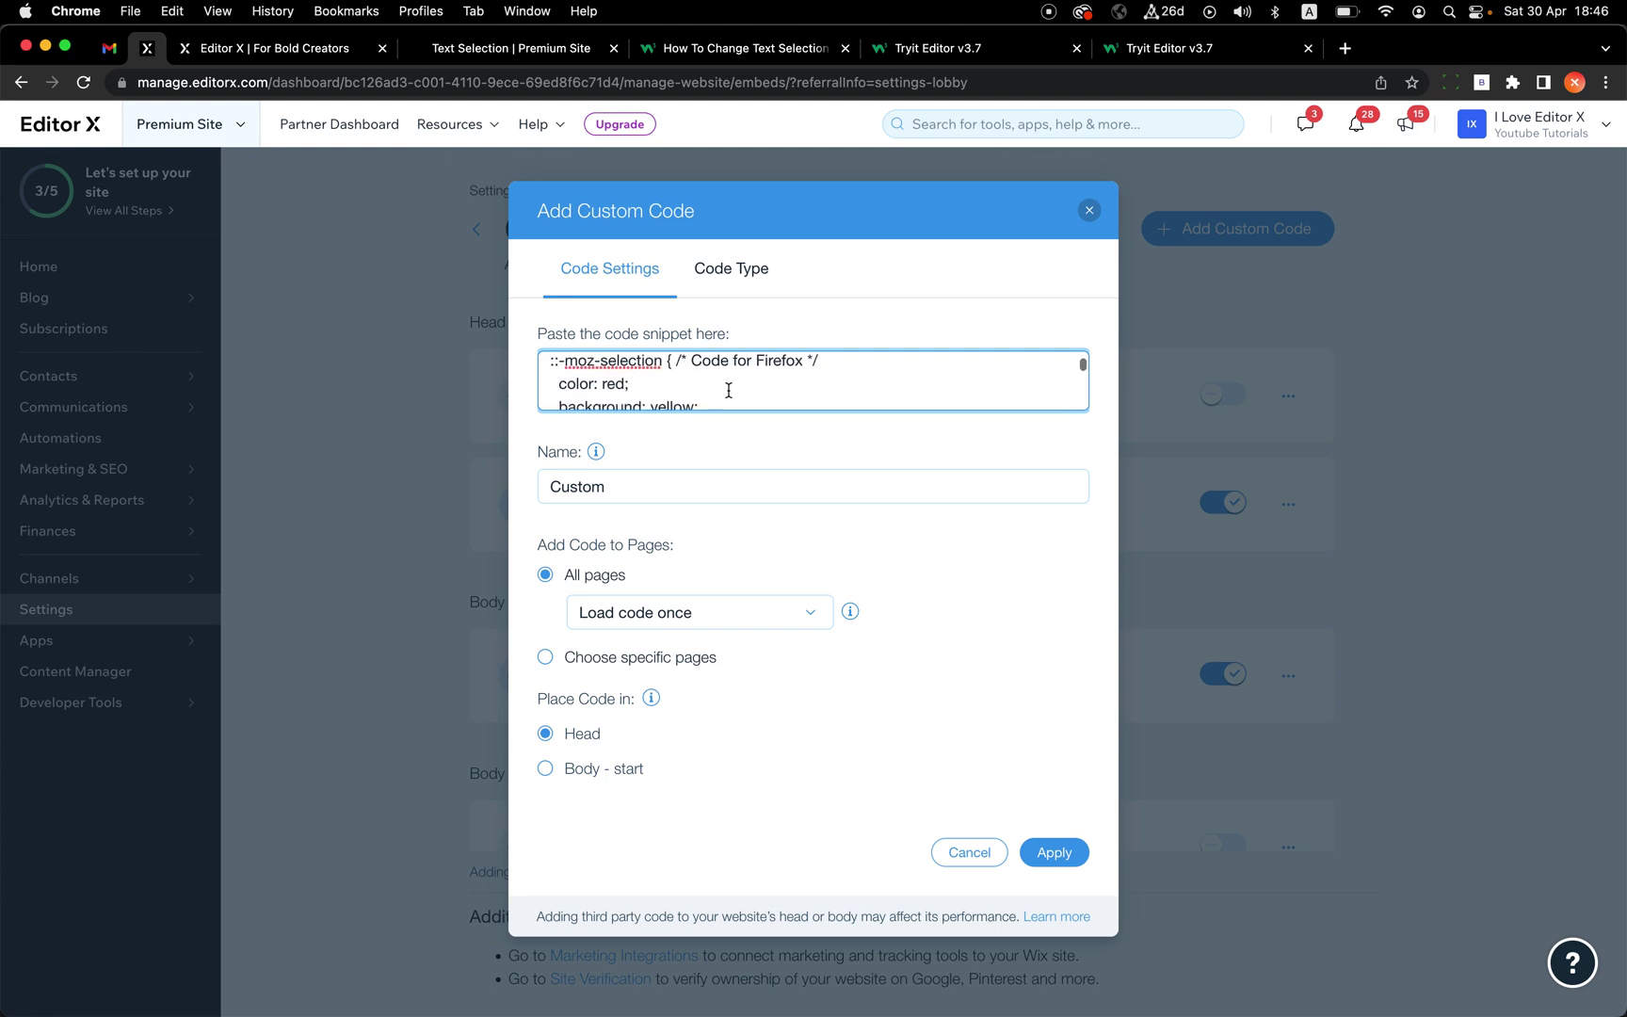
{"action": "scroll", "coordinate": [728, 389], "scroll_direction": "down", "scroll_amount": 5}
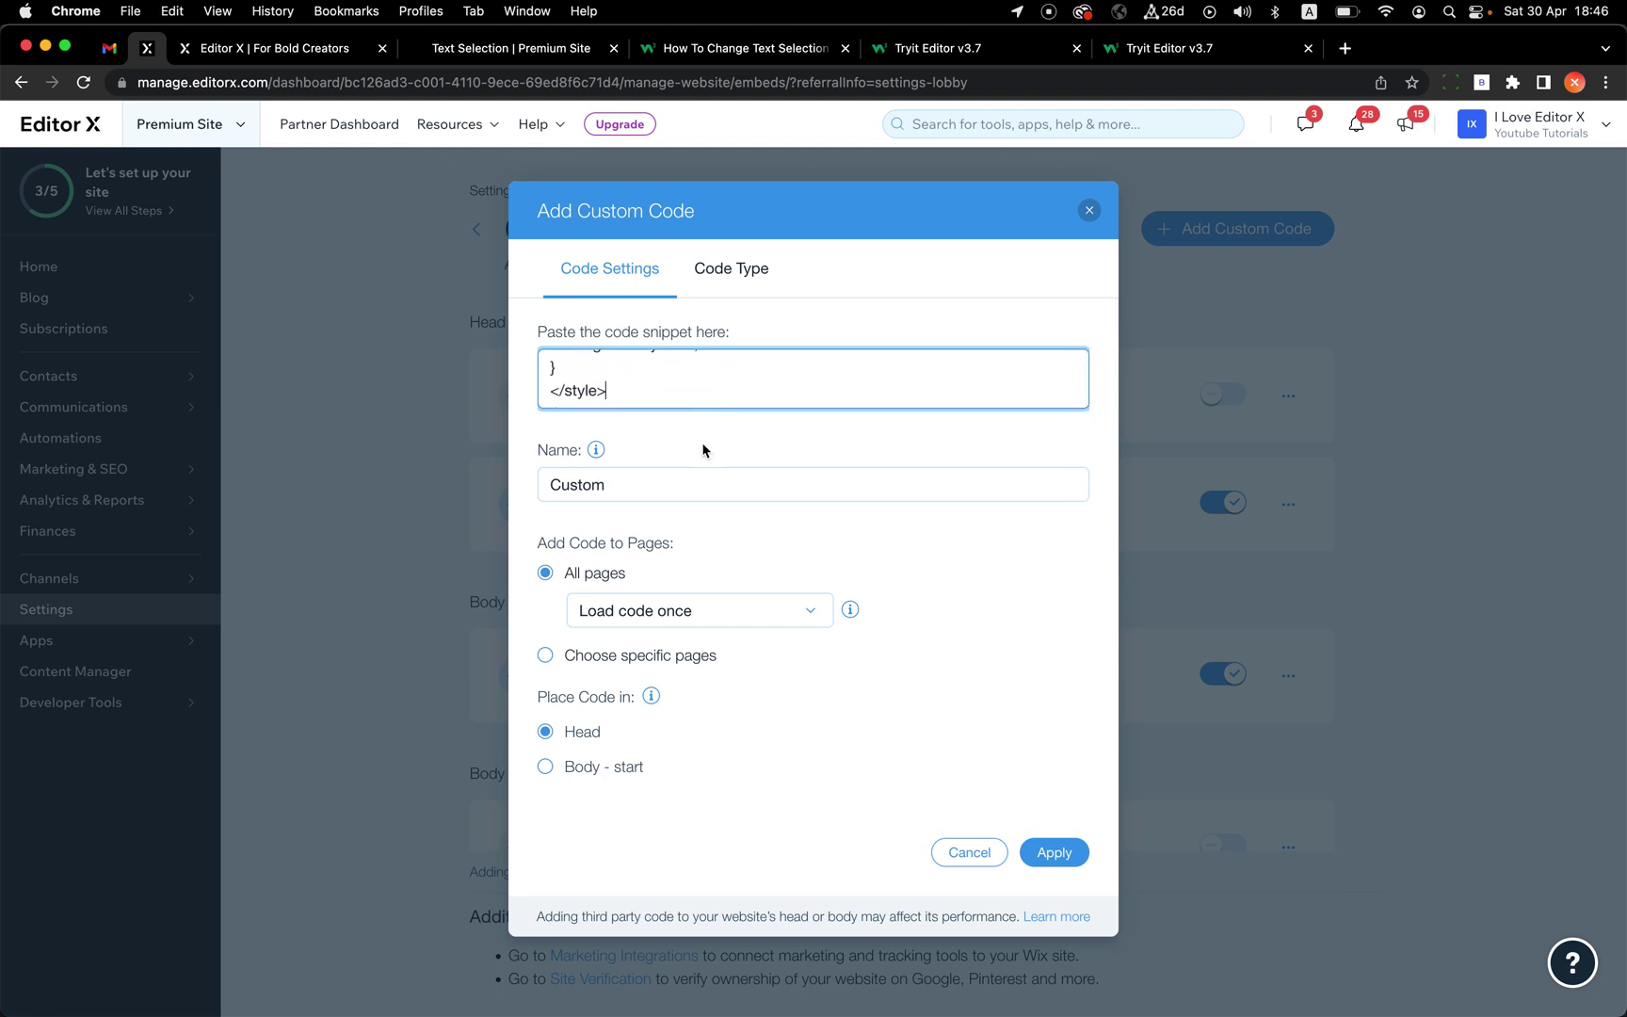
Step: Name the new snippet "Custom Text Selection Color - CSS"
{"action": "left_click", "coordinate": [649, 485]}
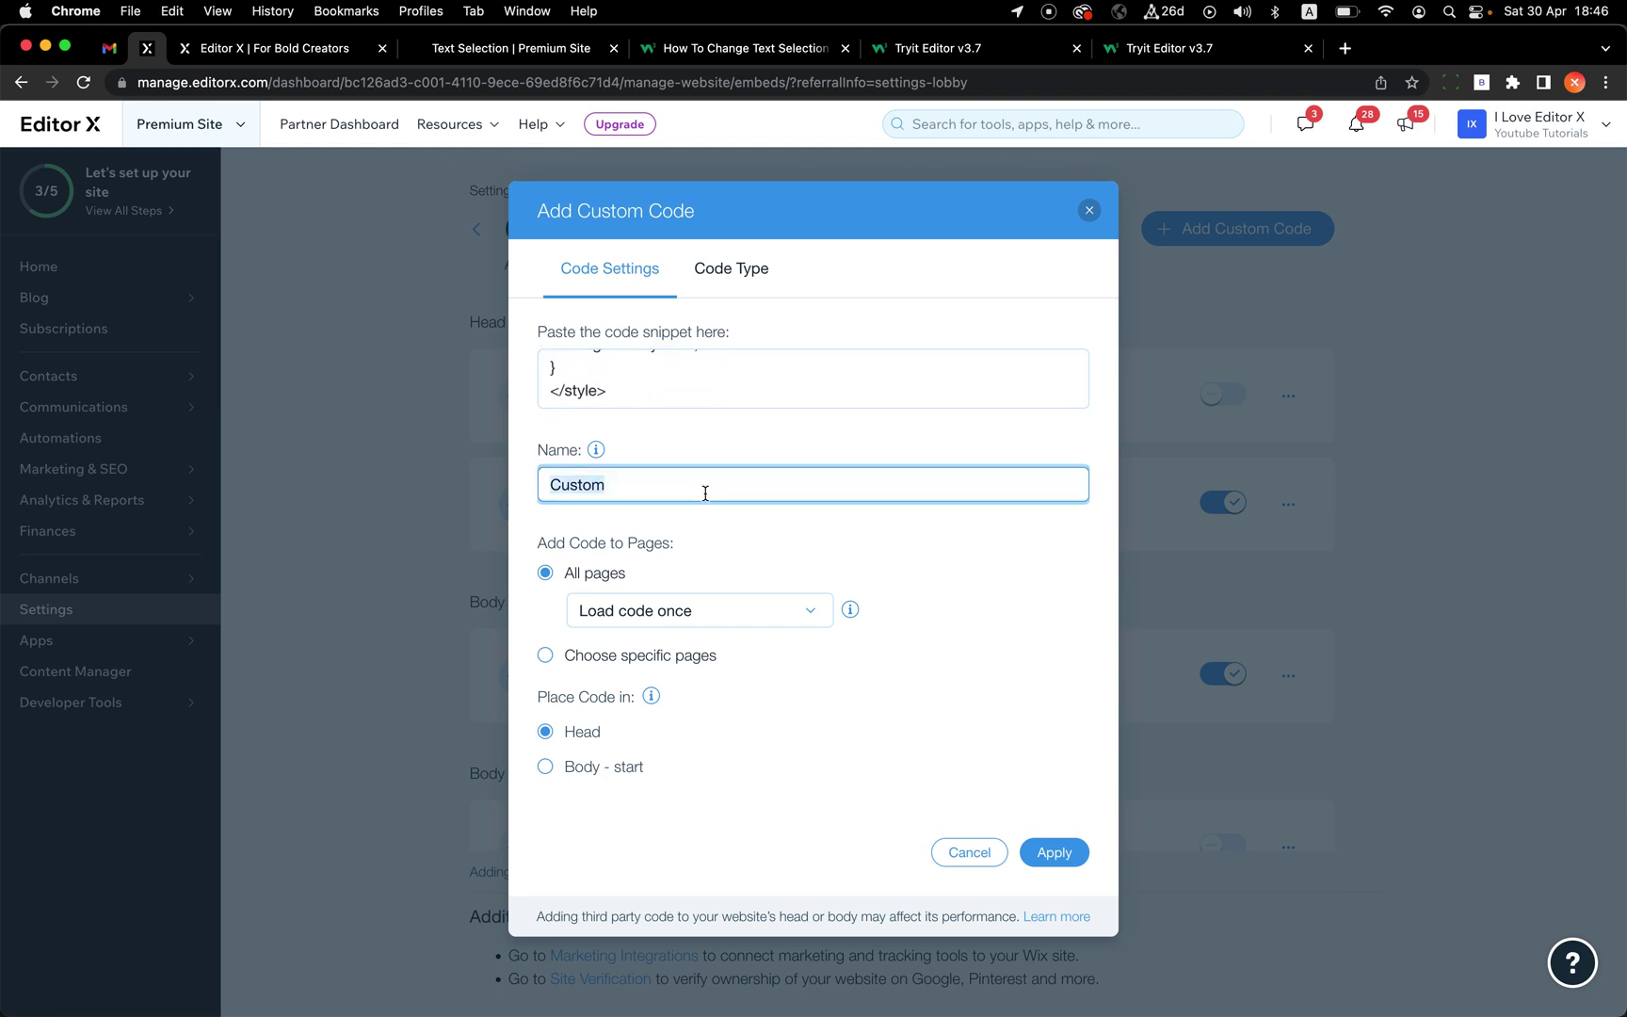
{"action": "key", "text": "Right"}
{"action": "type", "text": "Text Selectio"}
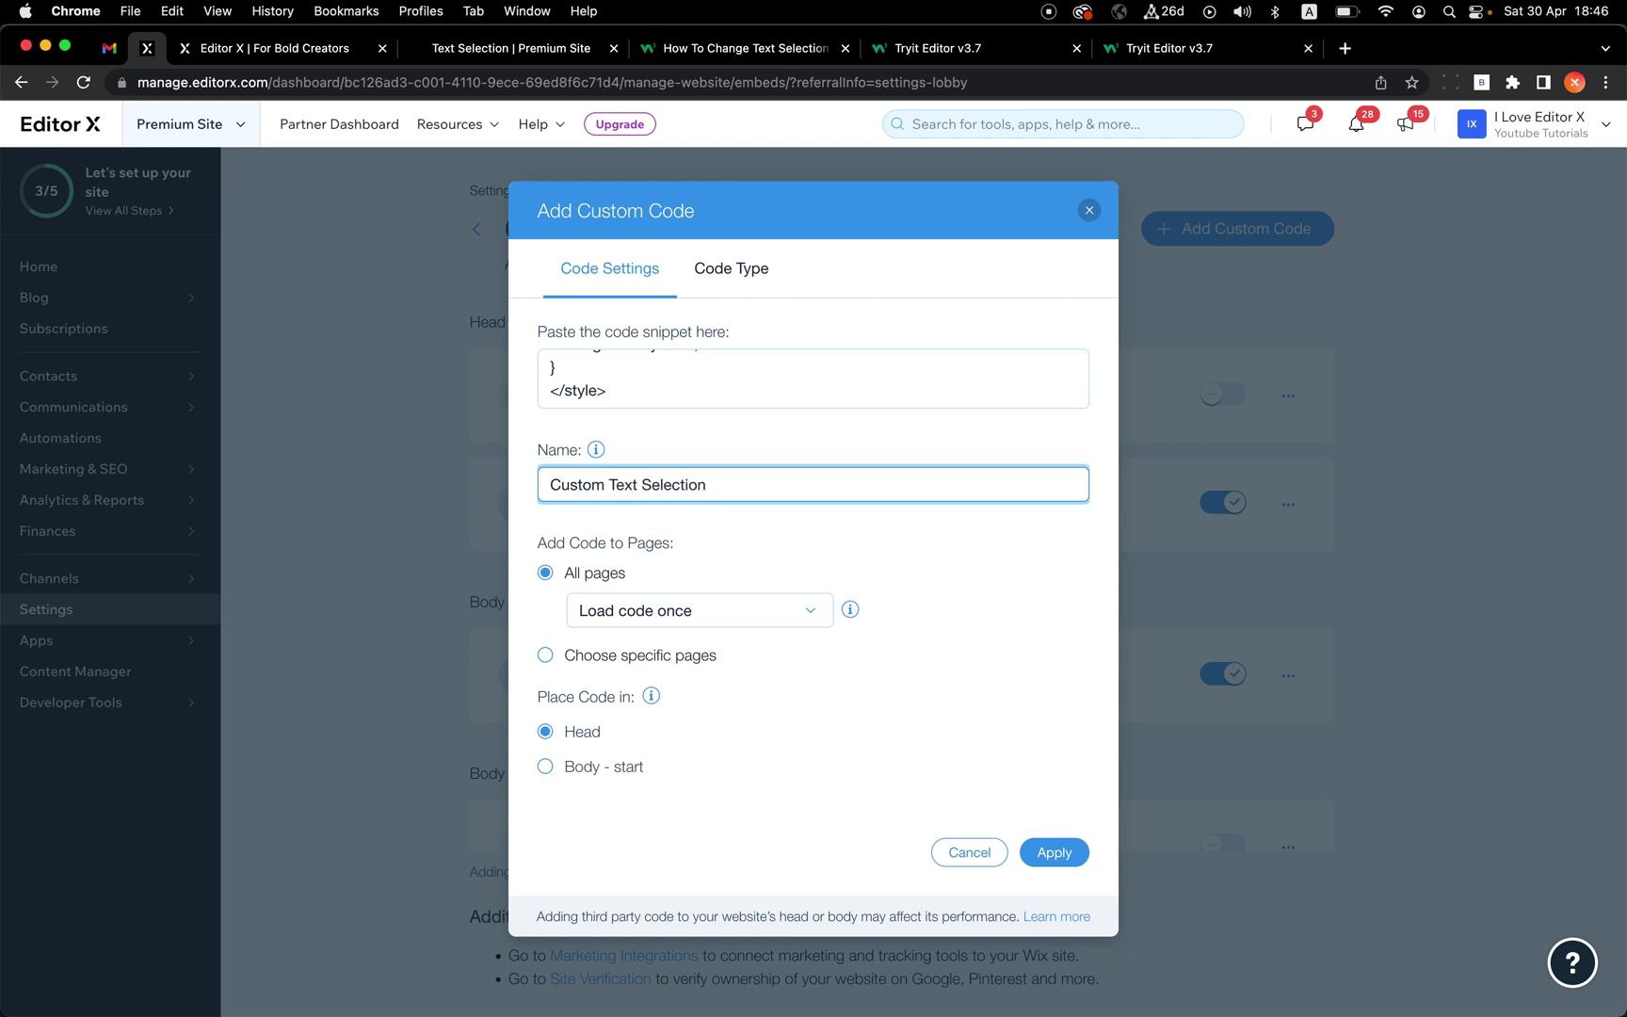
{"action": "type", "text": "n Color -  CSS"}
{"action": "left_click", "coordinate": [751, 560]}
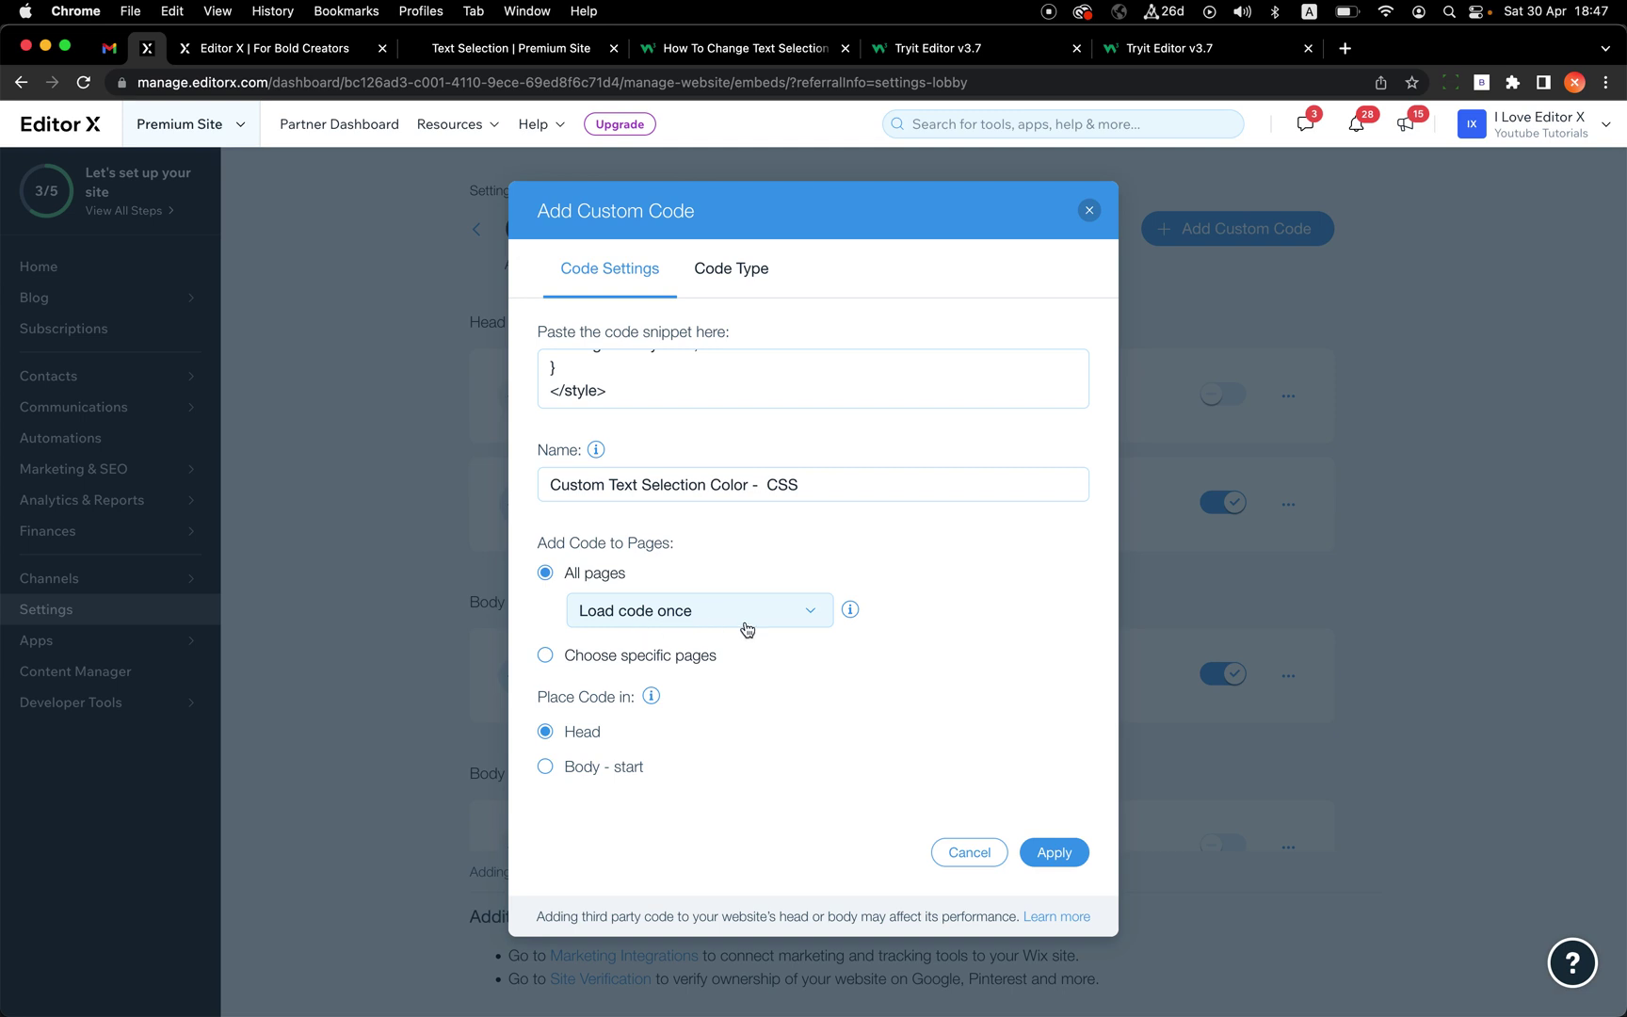
Step: Apply the new snippet to all pages with Load code once and placement in the Head
{"action": "scroll", "coordinate": [742, 629], "scroll_direction": "down", "scroll_amount": 1}
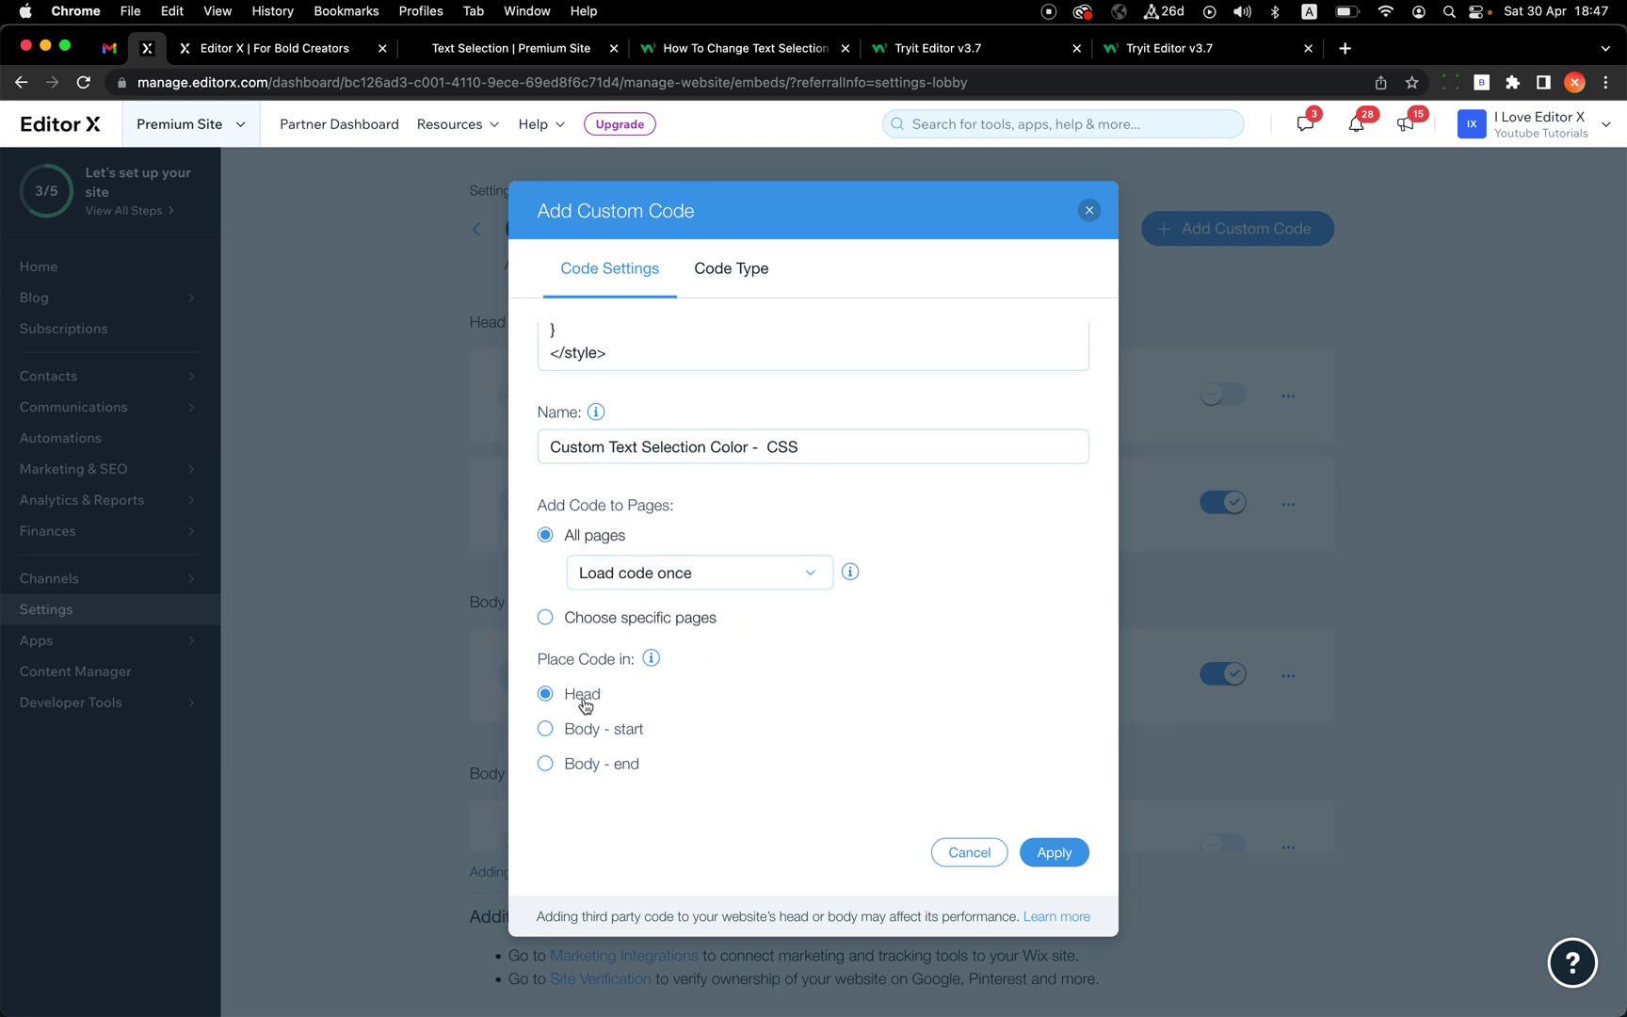
{"action": "left_click_drag", "start_coordinate": [539, 659], "coordinate": [619, 659]}
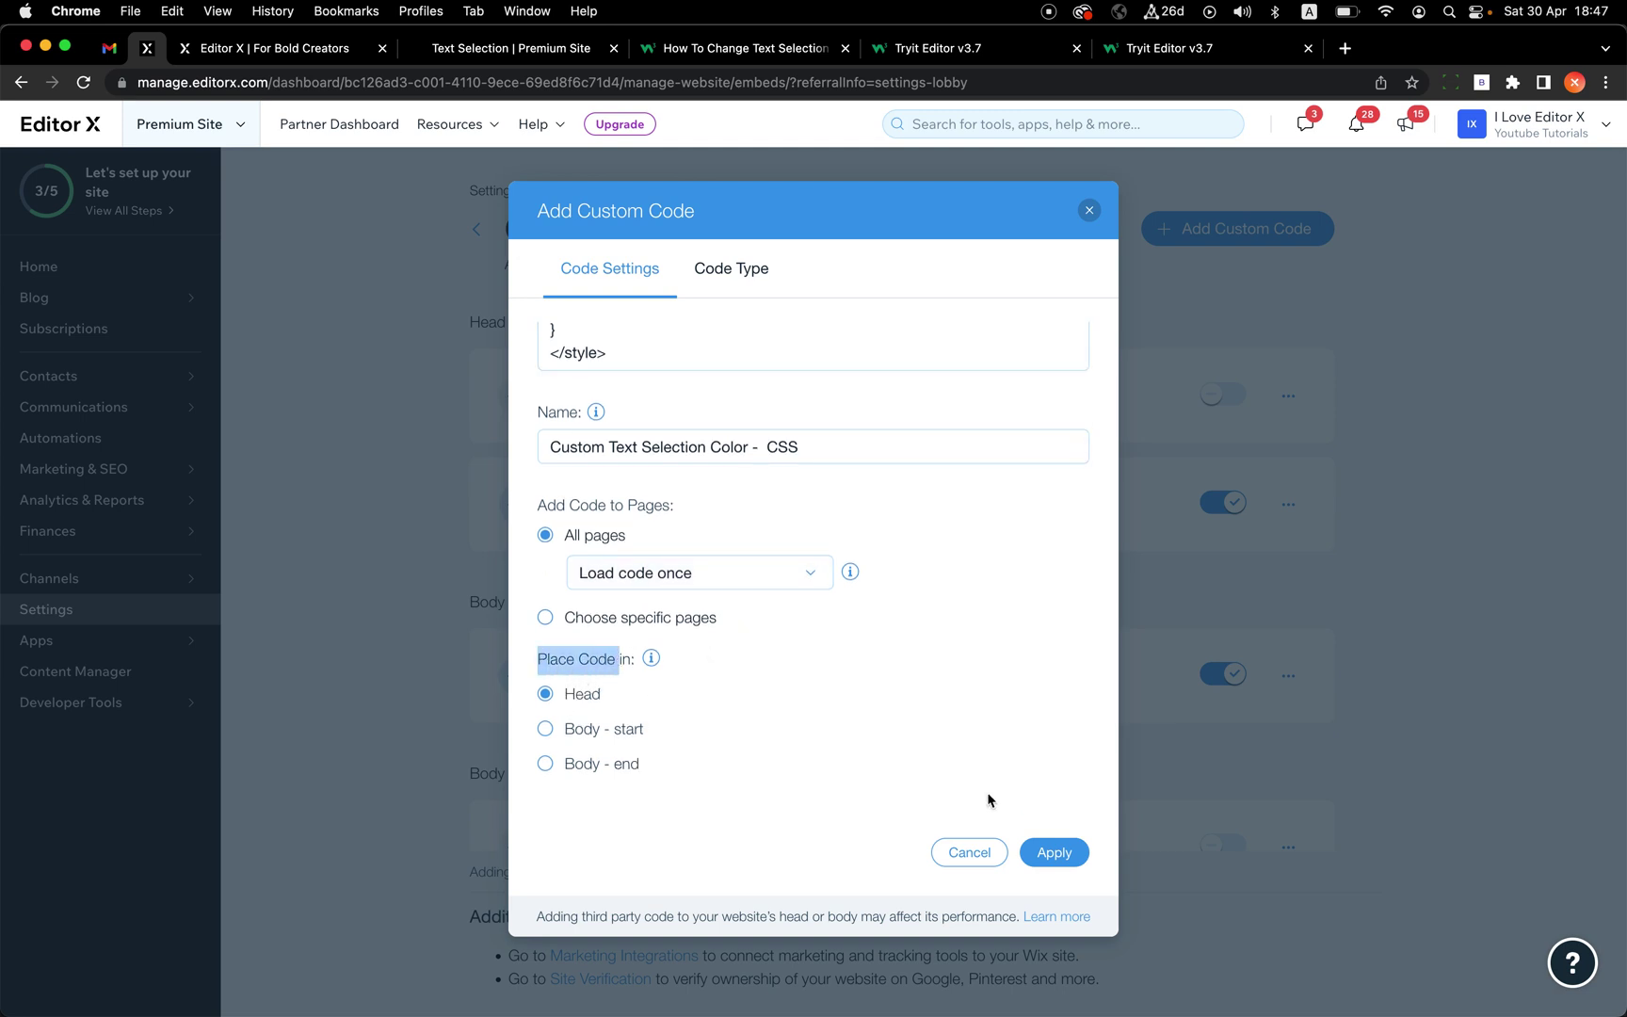
{"action": "left_click", "coordinate": [1055, 853]}
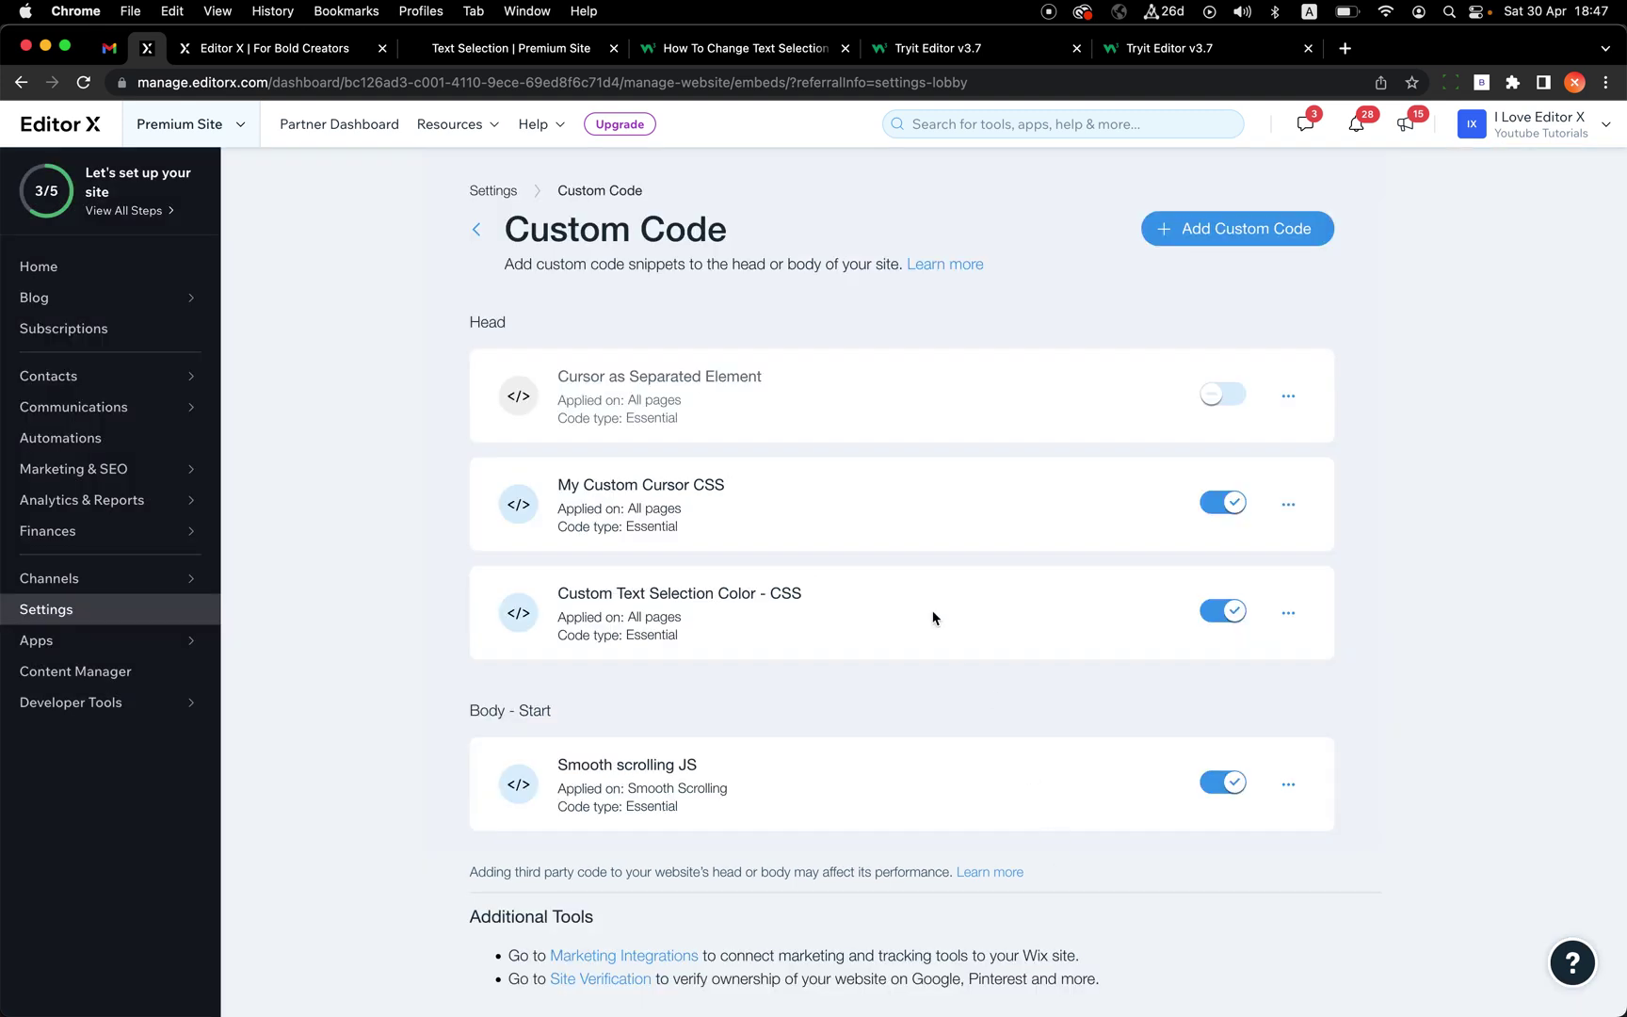
Step: Reload the live text-selection page and highlight its heading to test the custom selection color
{"action": "left_click", "coordinate": [477, 55]}
{"action": "left_click", "coordinate": [463, 83]}
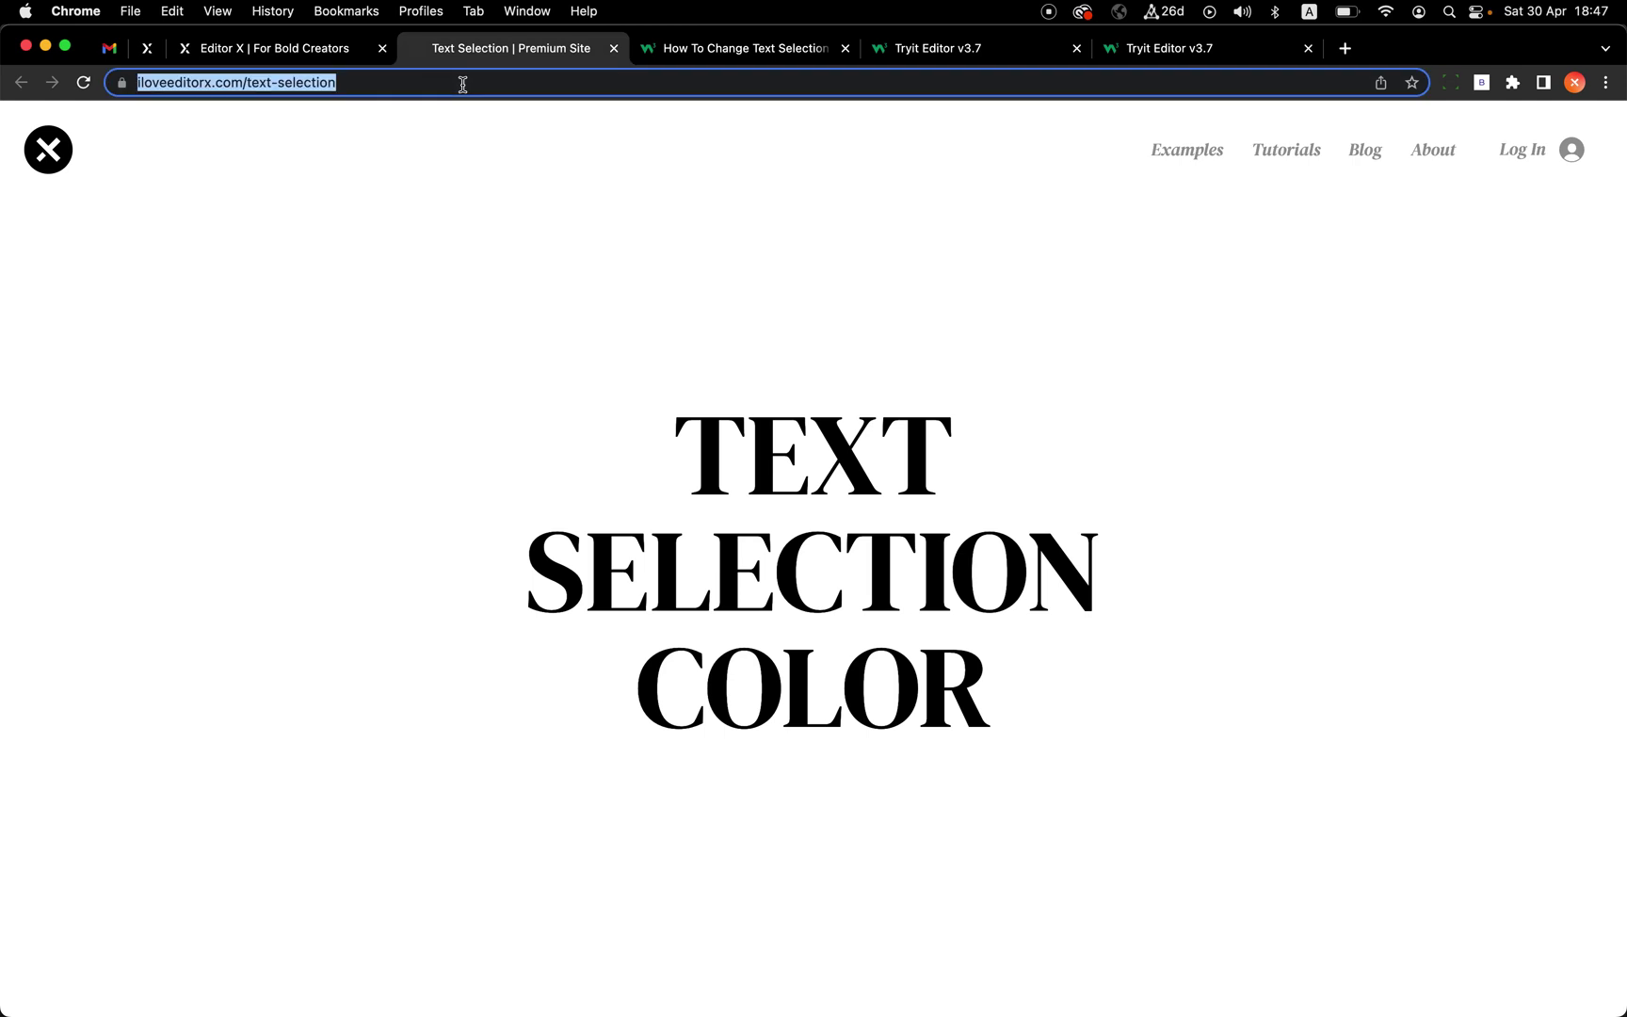
{"action": "key", "text": "Return"}
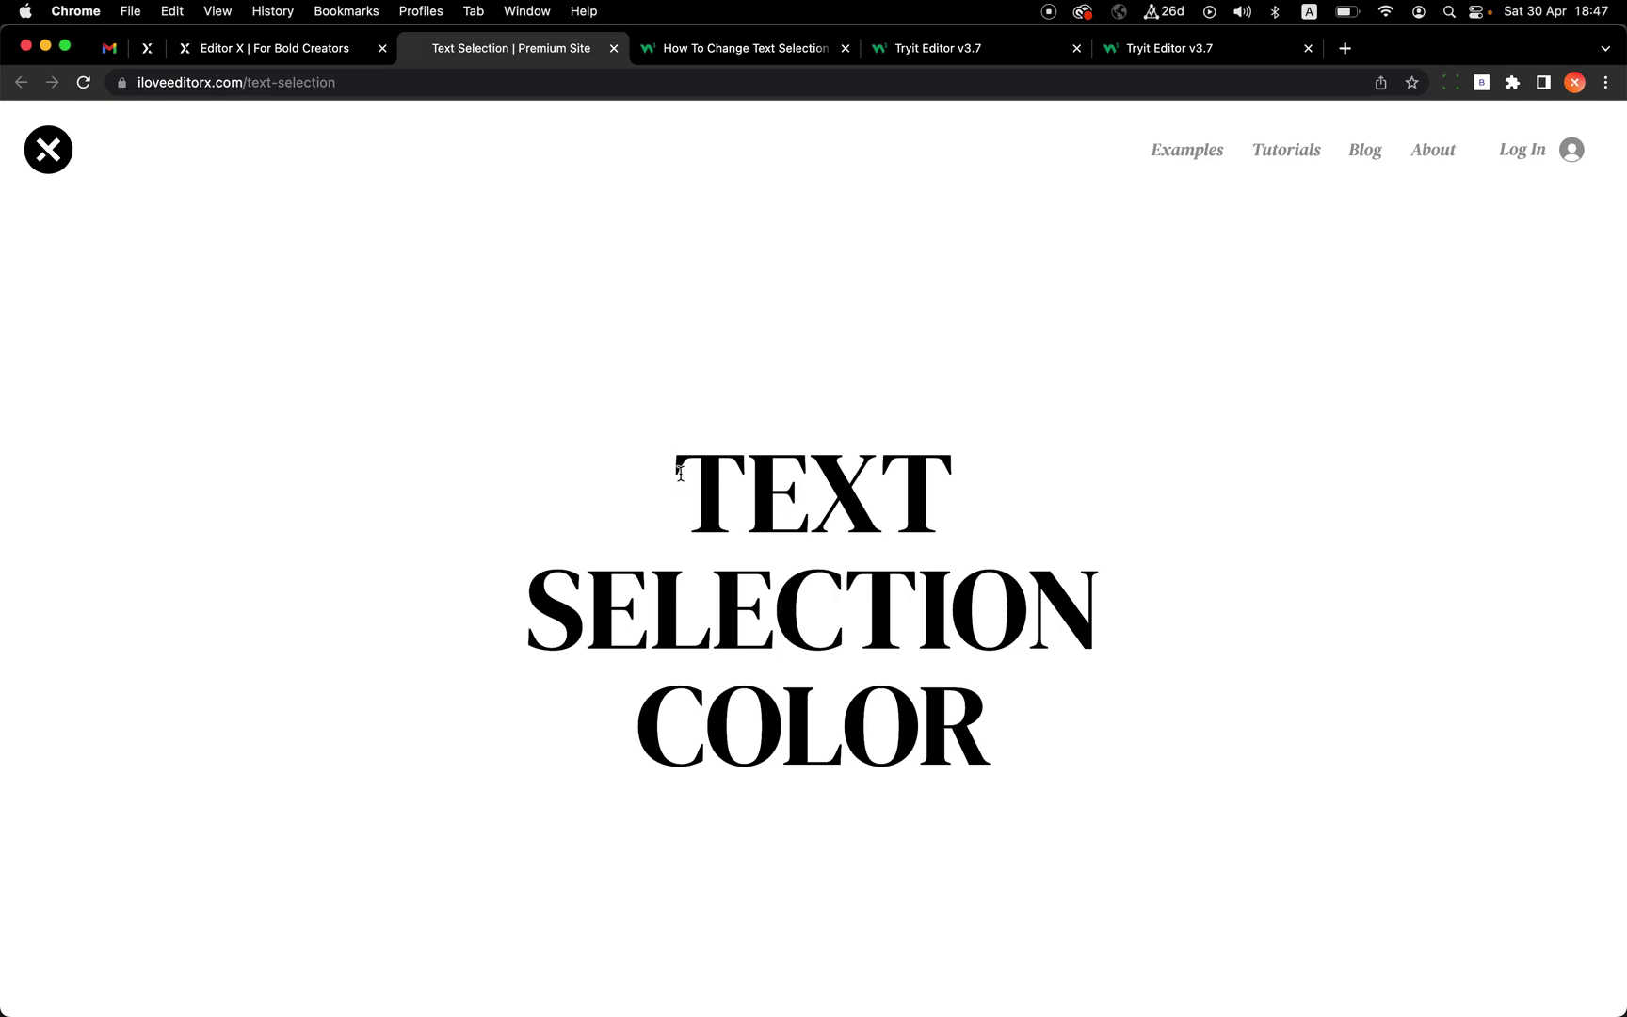
{"action": "left_click_drag", "start_coordinate": [681, 473], "coordinate": [888, 487]}
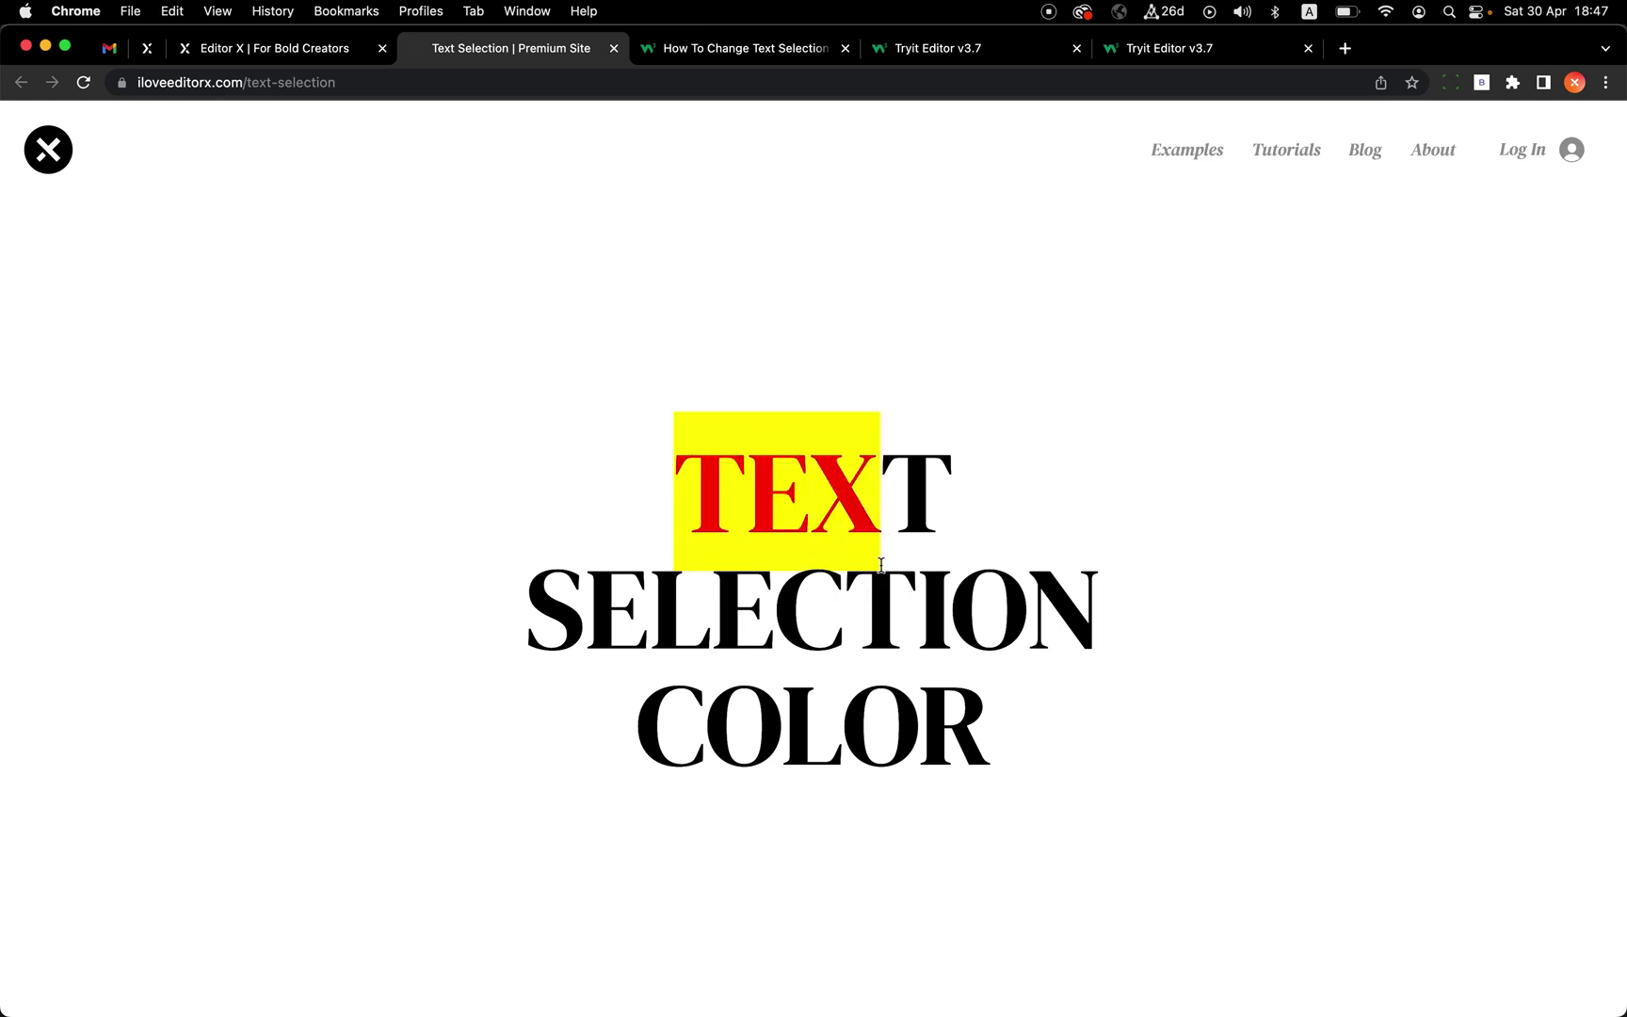
{"action": "left_click_drag", "start_coordinate": [881, 565], "coordinate": [794, 496]}
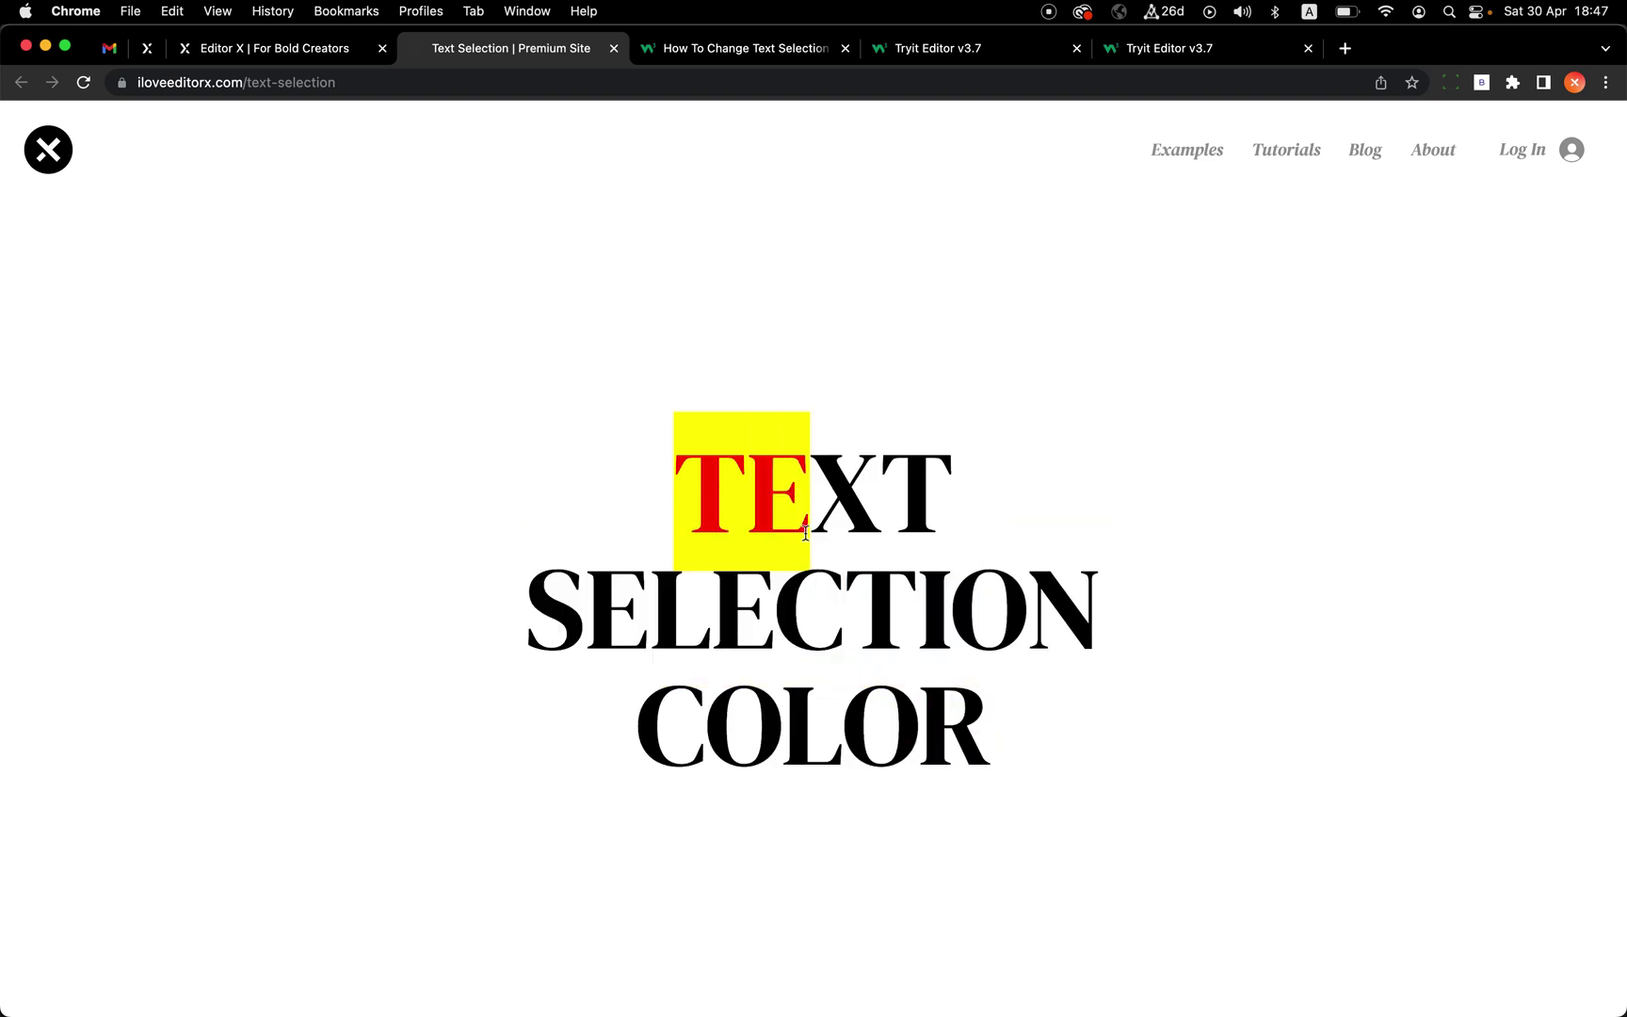
{"action": "left_click", "coordinate": [791, 516]}
{"action": "left_click_drag", "start_coordinate": [692, 489], "coordinate": [1027, 761]}
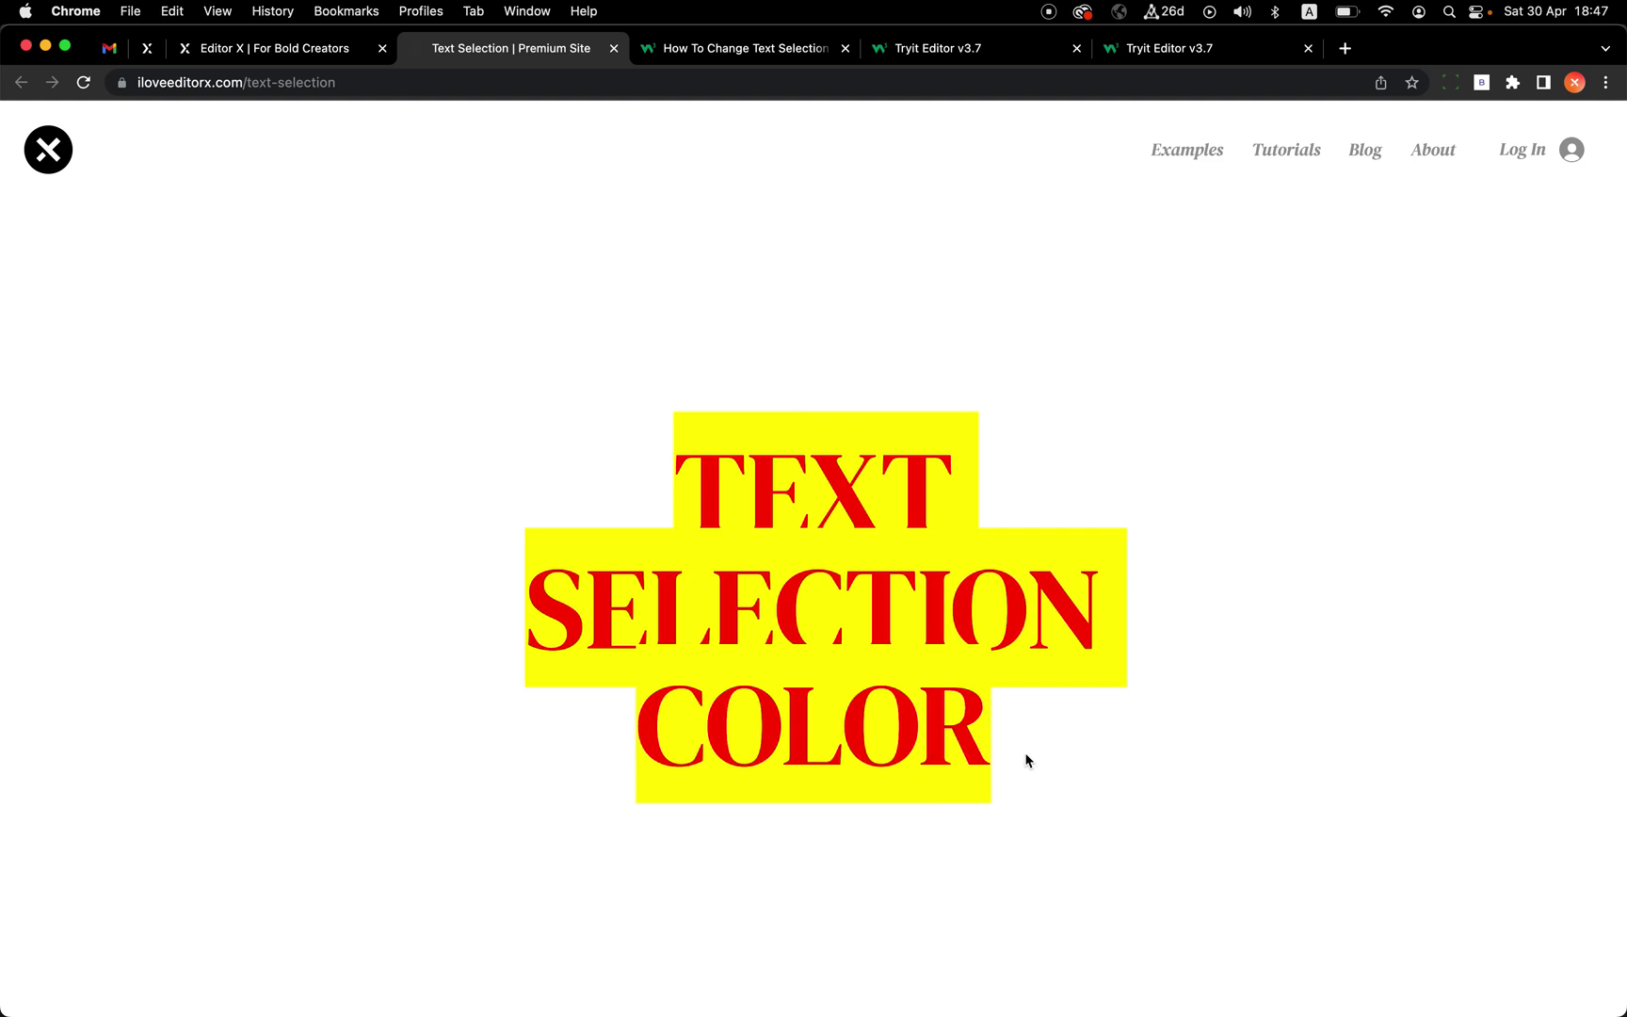
Step: Clear the heading highlight and disable the "Custom Text Selection Color - CSS" snippet in the site's custom code list
{"action": "left_click", "coordinate": [1027, 761]}
{"action": "left_click", "coordinate": [272, 52]}
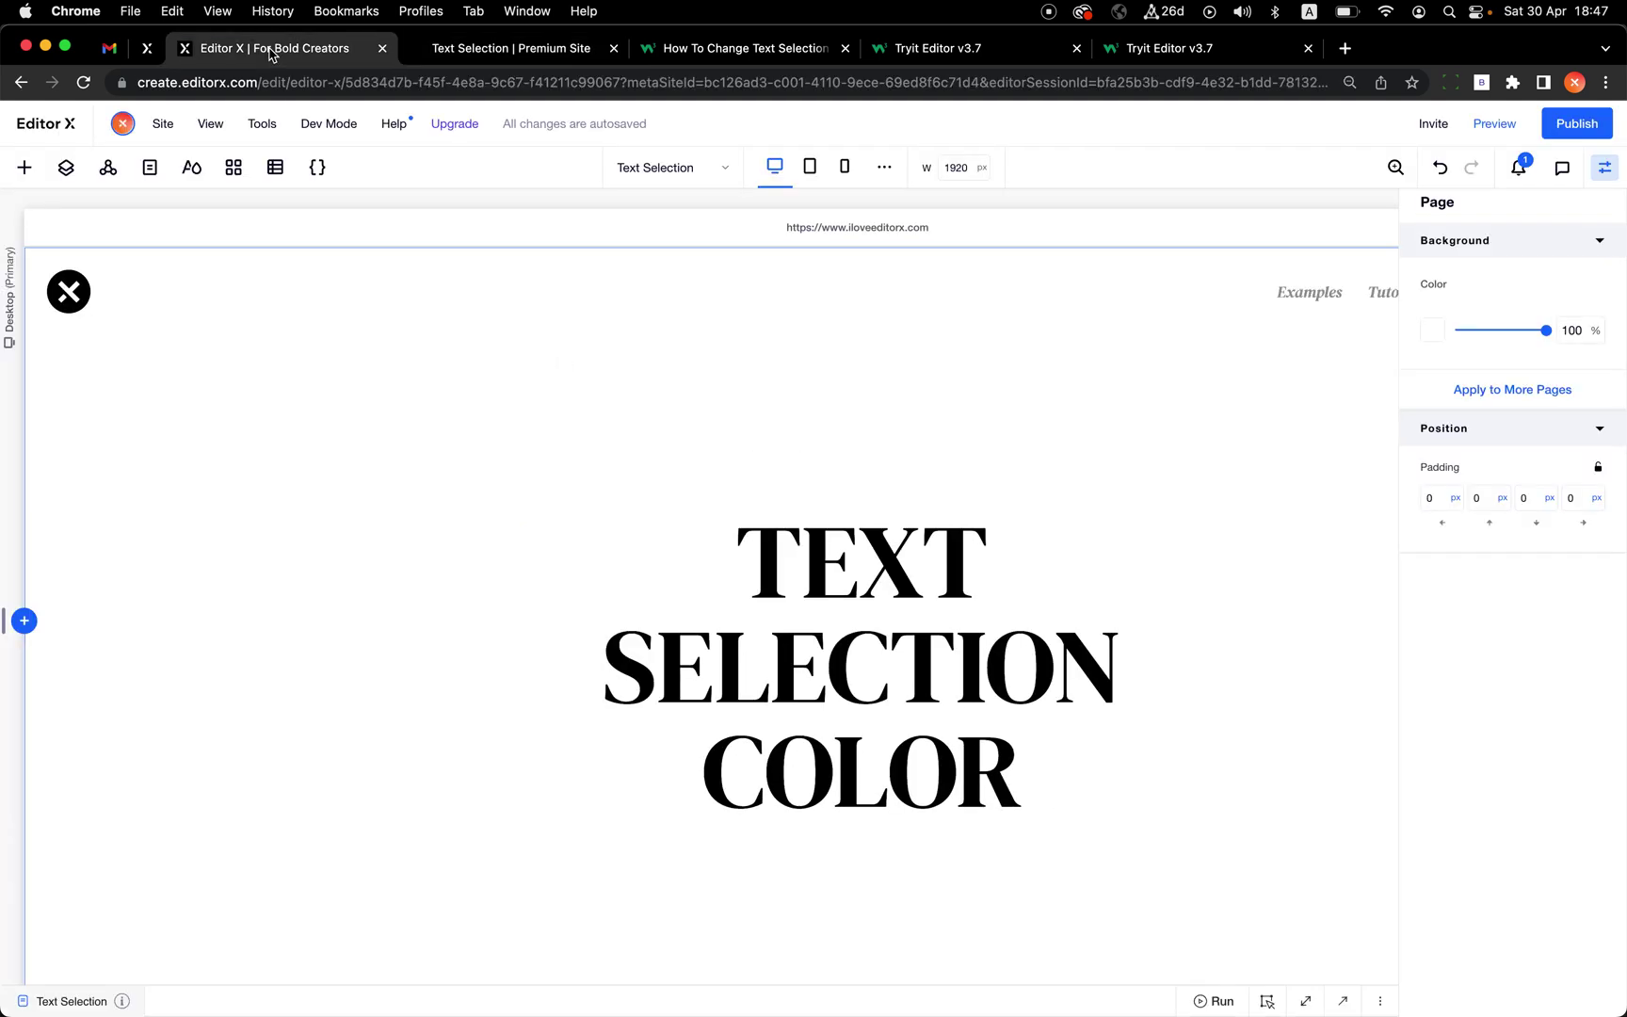
{"action": "left_click", "coordinate": [147, 48]}
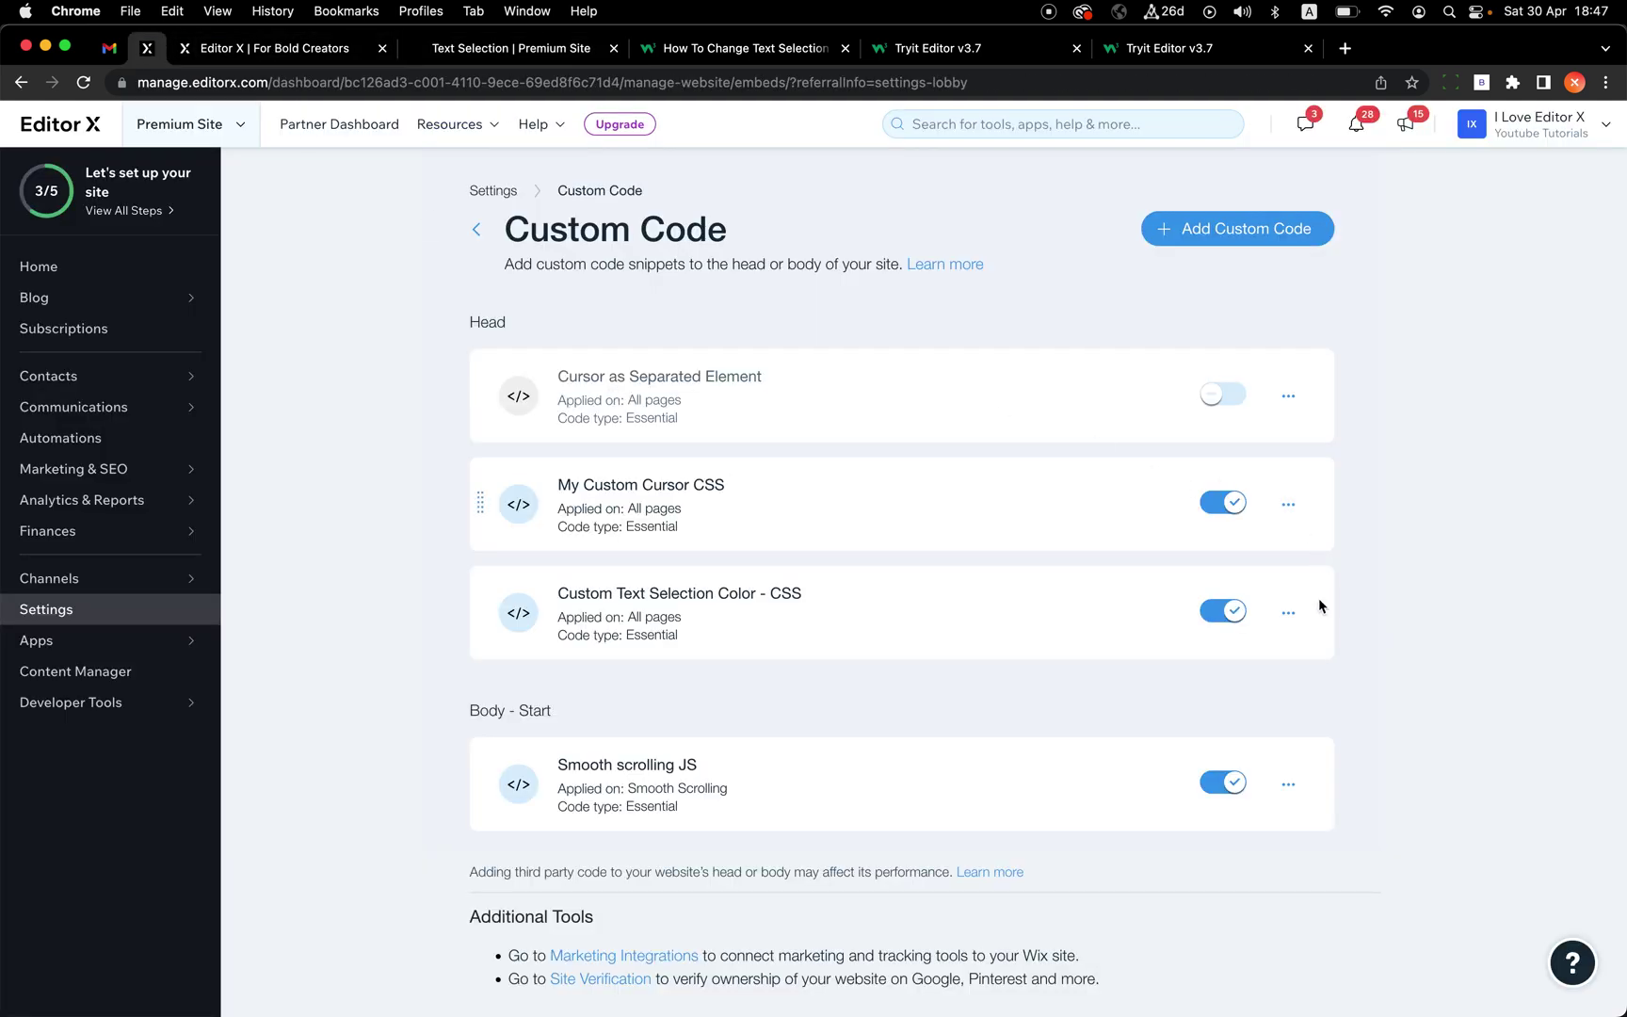
{"action": "left_click", "coordinate": [1230, 618]}
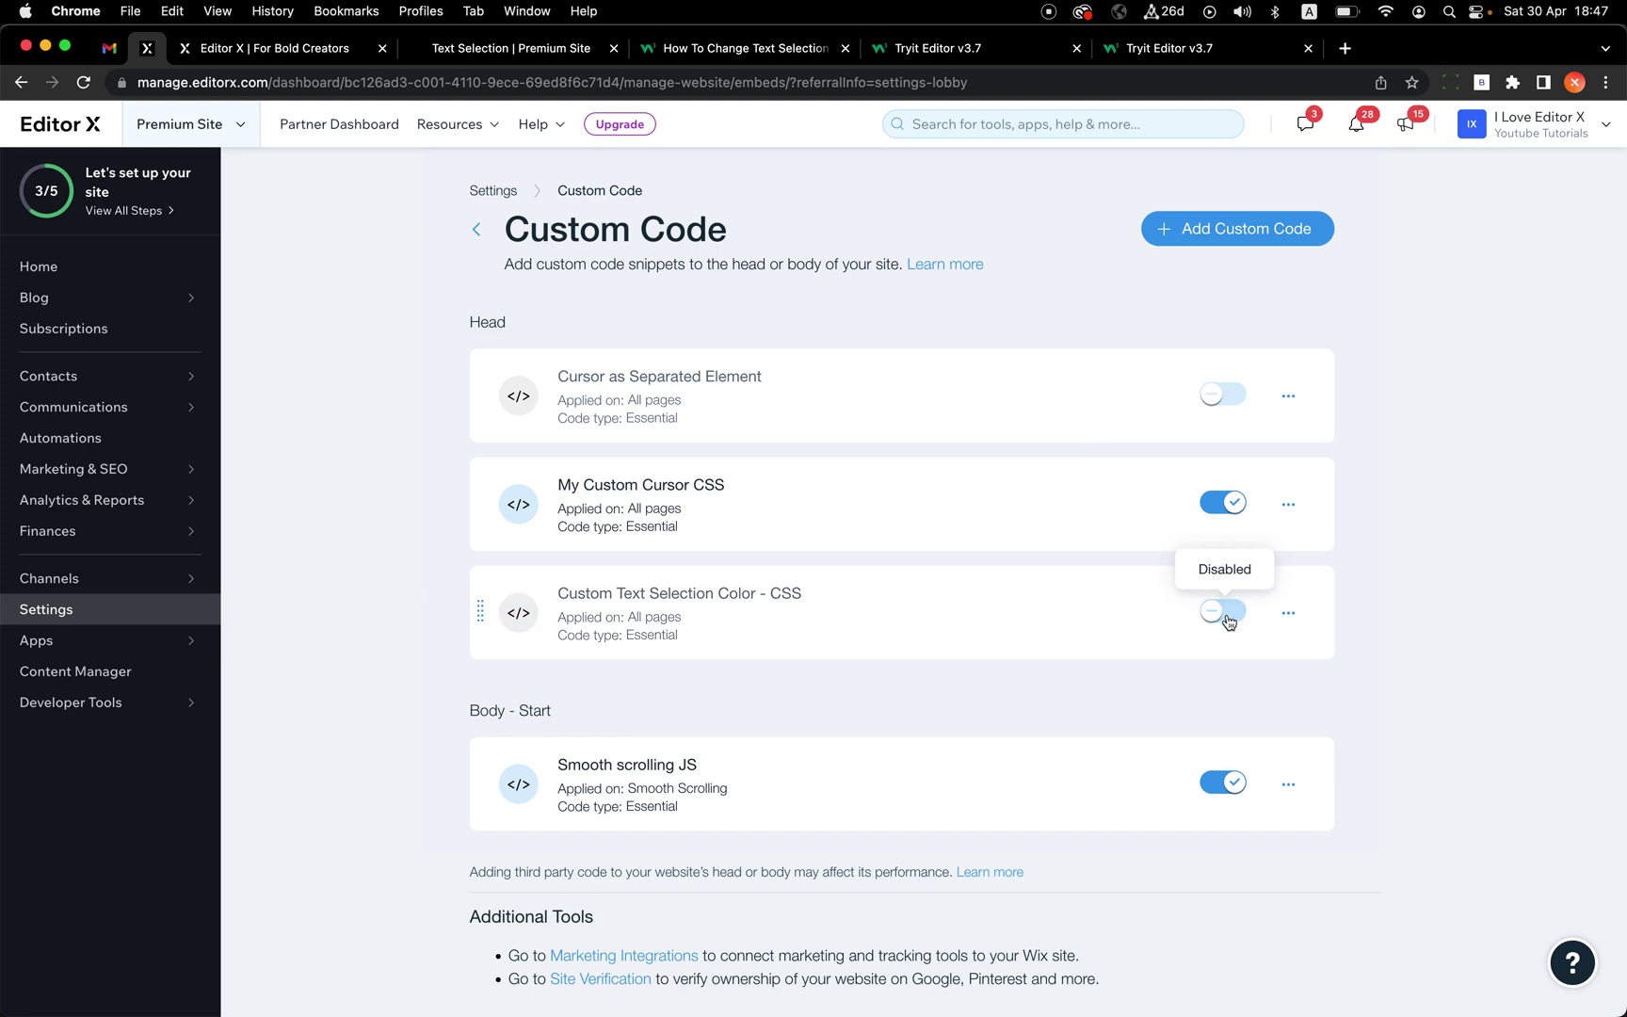
Step: Reload the live text-selection page and highlight the whole heading to inspect the selection color without the snippet
{"action": "left_click", "coordinate": [494, 53]}
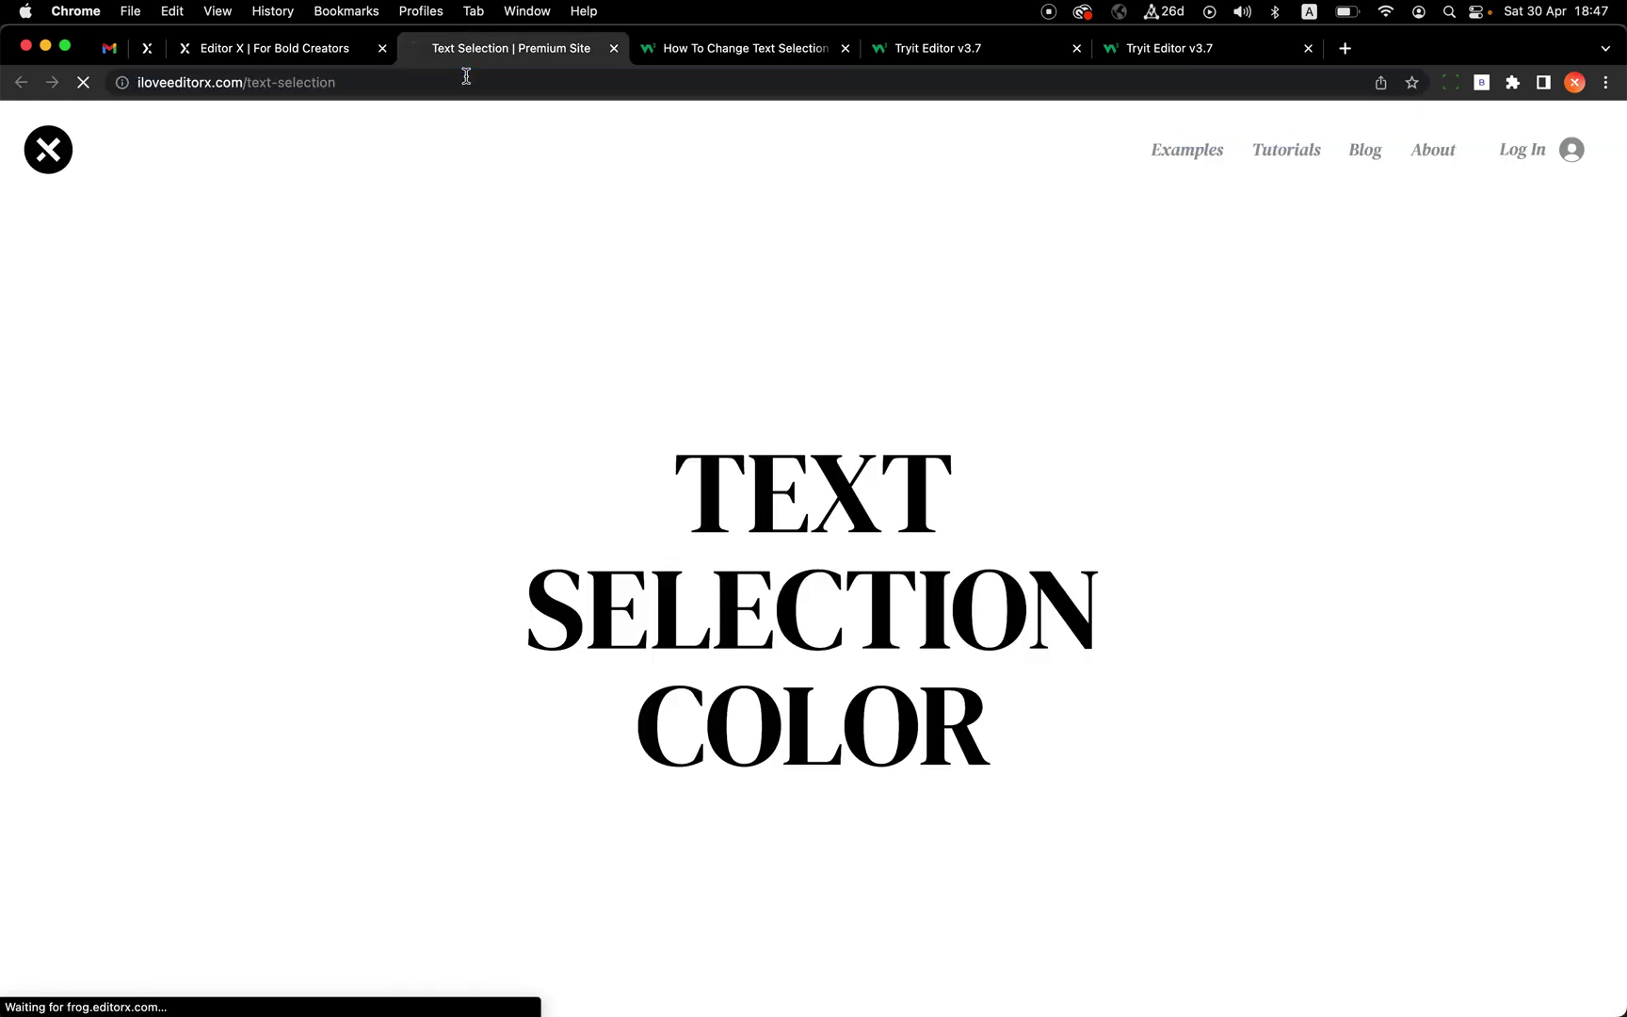
{"action": "left_click_drag", "start_coordinate": [676, 461], "coordinate": [990, 708]}
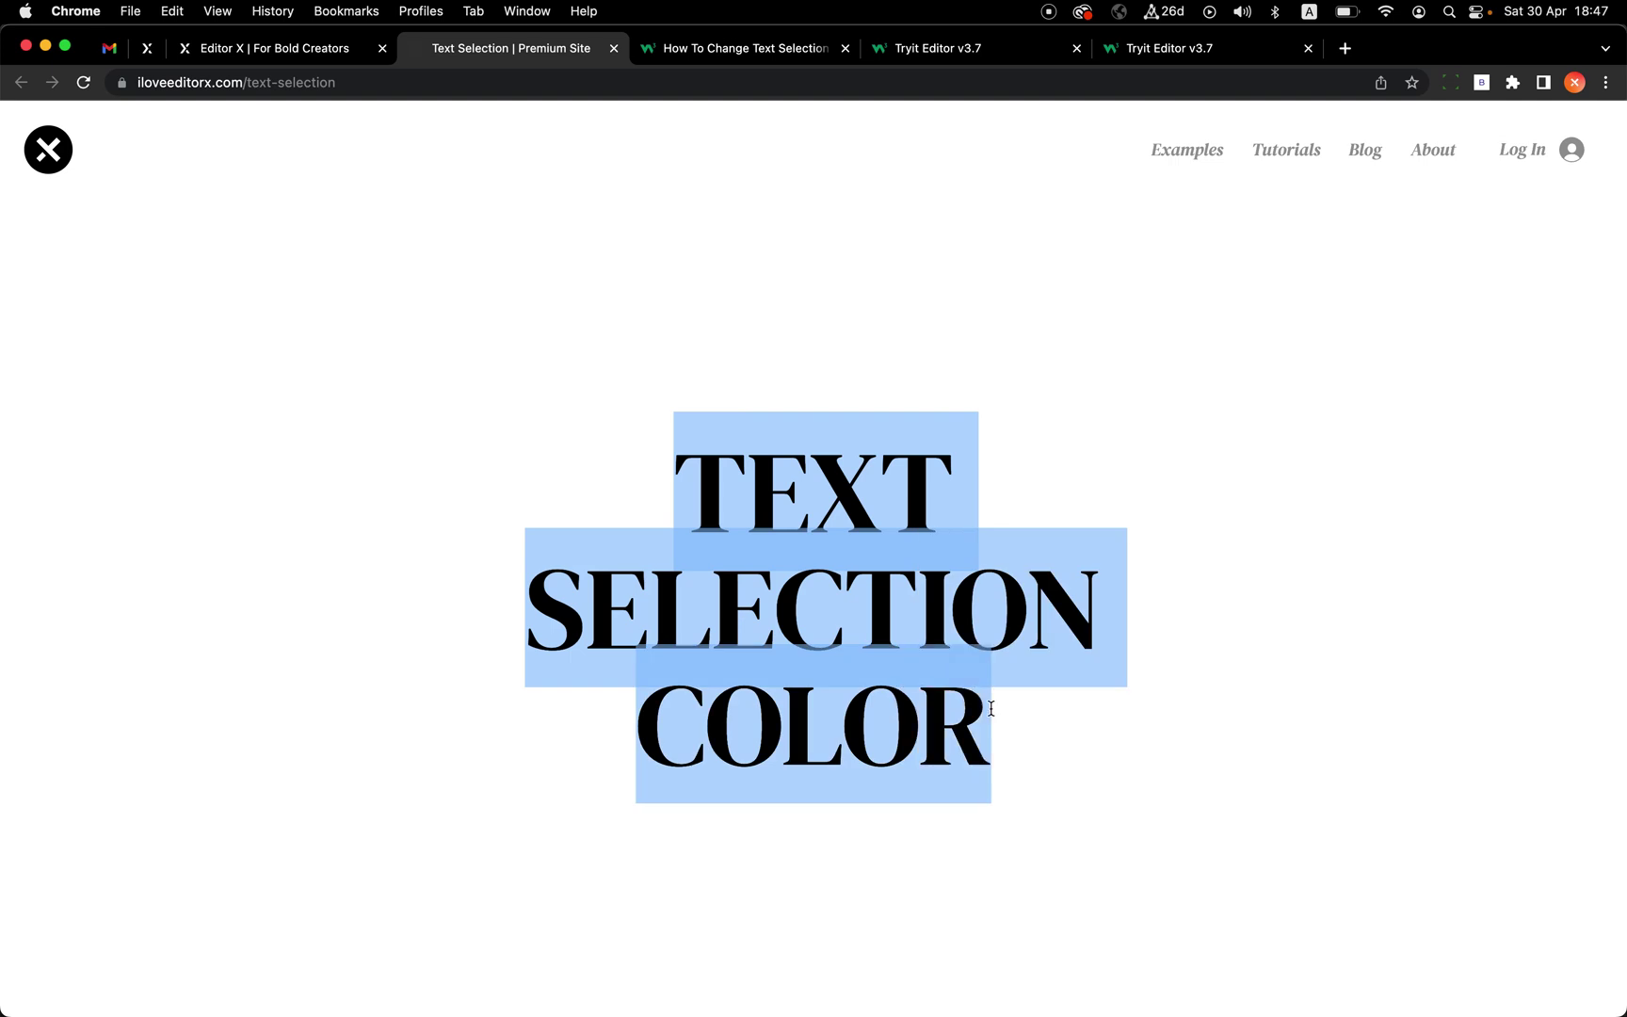
{"action": "scroll", "coordinate": [859, 640], "scroll_direction": "up", "scroll_amount": 5}
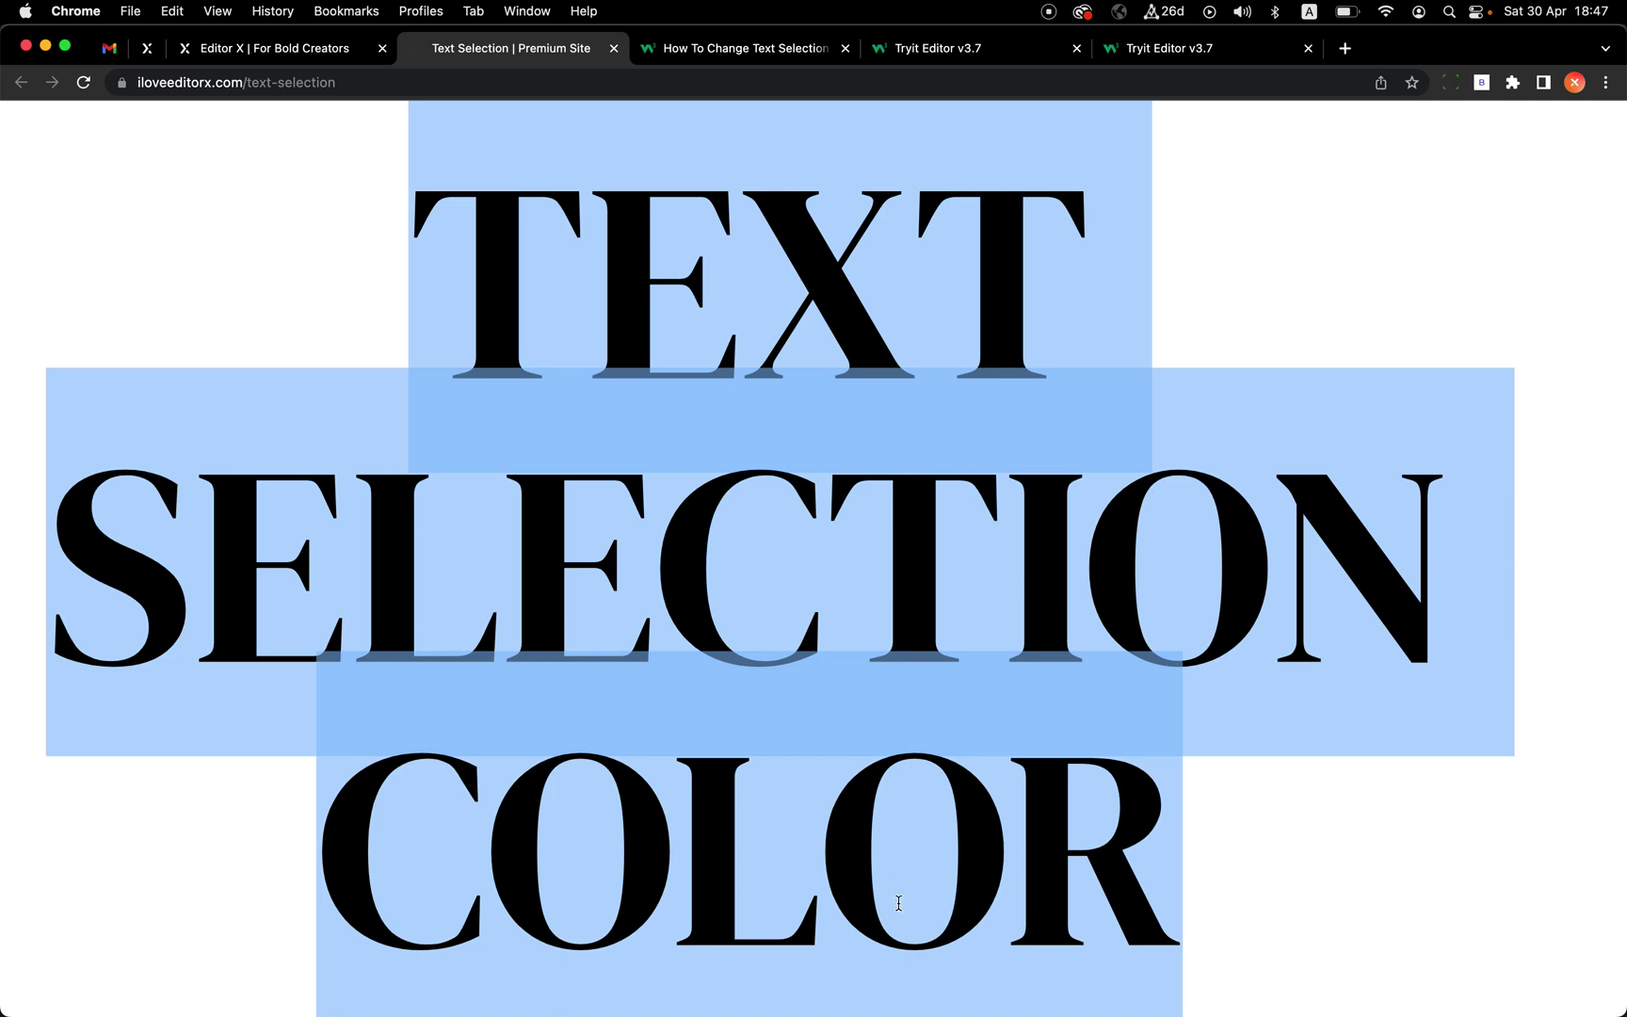
{"action": "scroll", "coordinate": [898, 903], "scroll_direction": "down", "scroll_amount": 5}
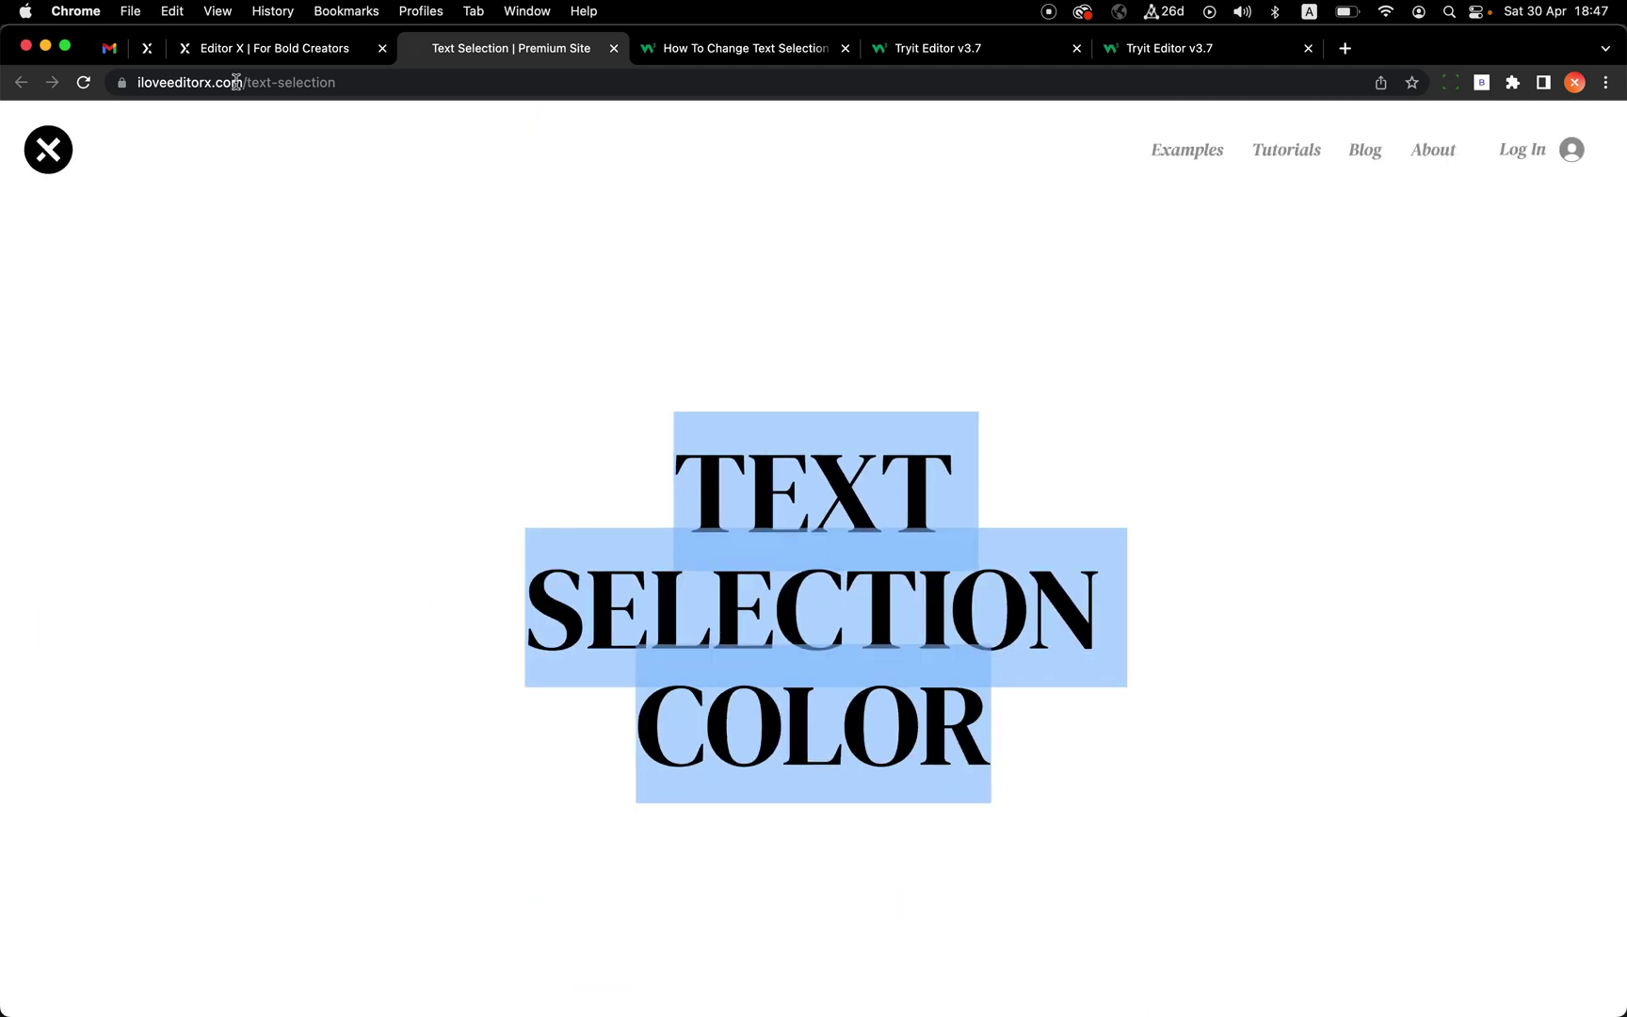
Step: Re-enable the "Custom Text Selection Color - CSS" snippet and reload the live text-selection page
{"action": "left_click", "coordinate": [147, 48]}
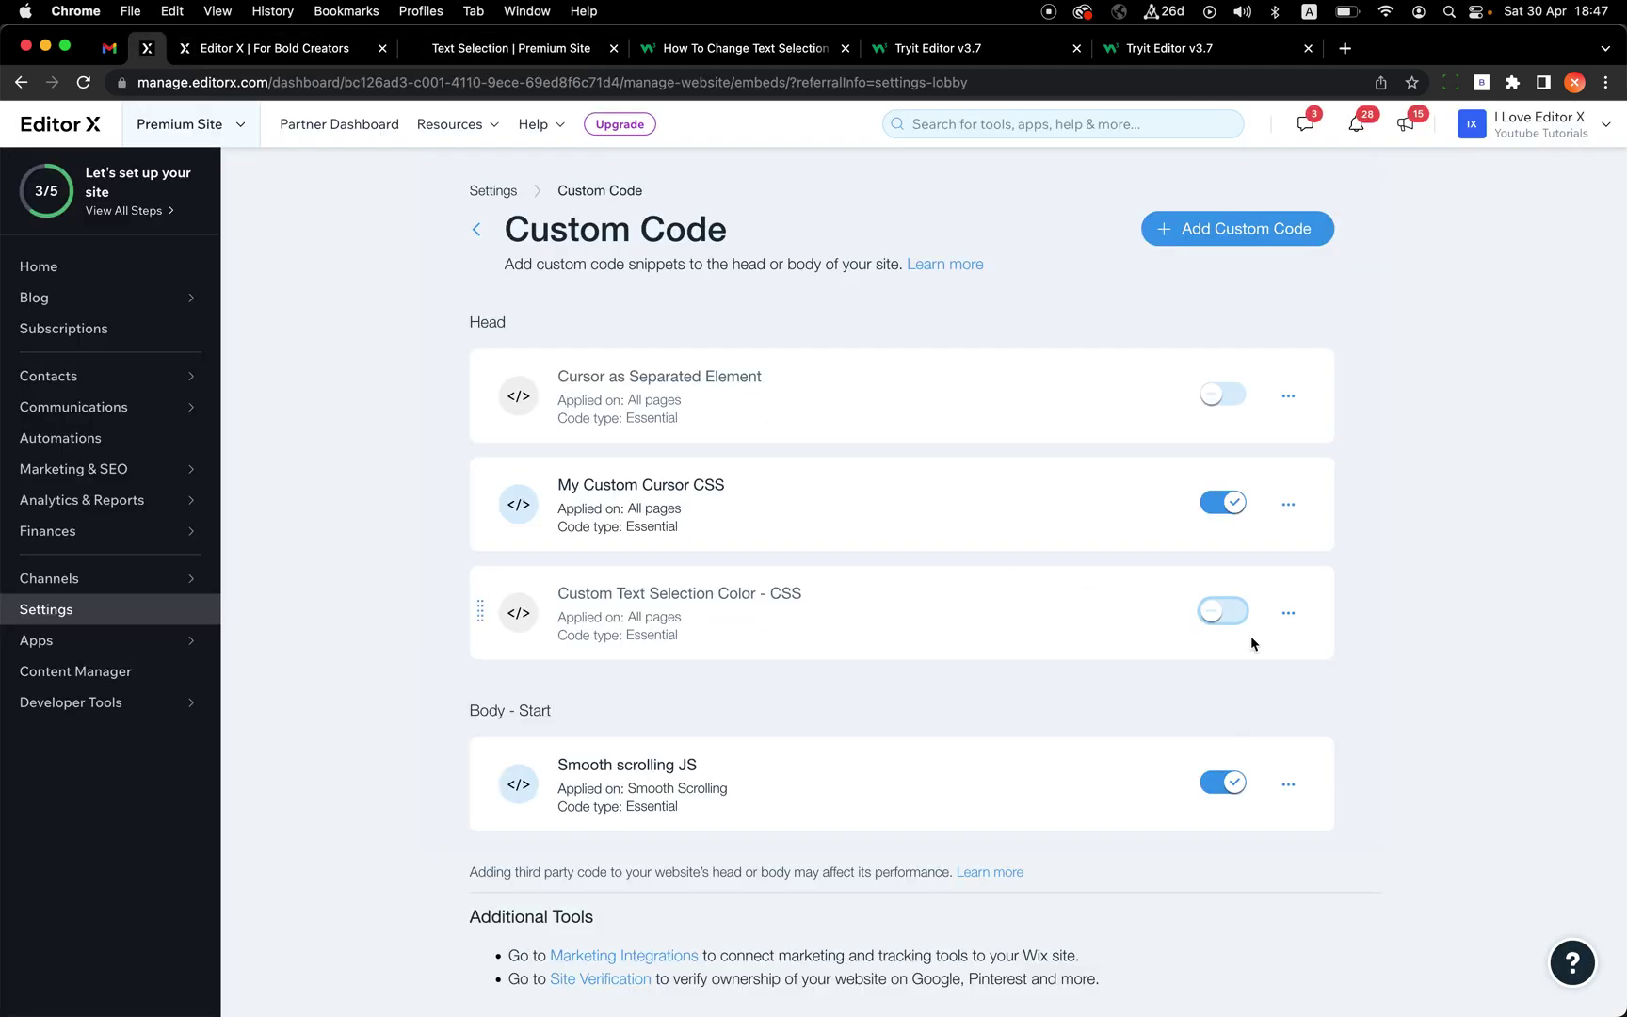
{"action": "left_click", "coordinate": [1224, 612]}
{"action": "left_click", "coordinate": [508, 48]}
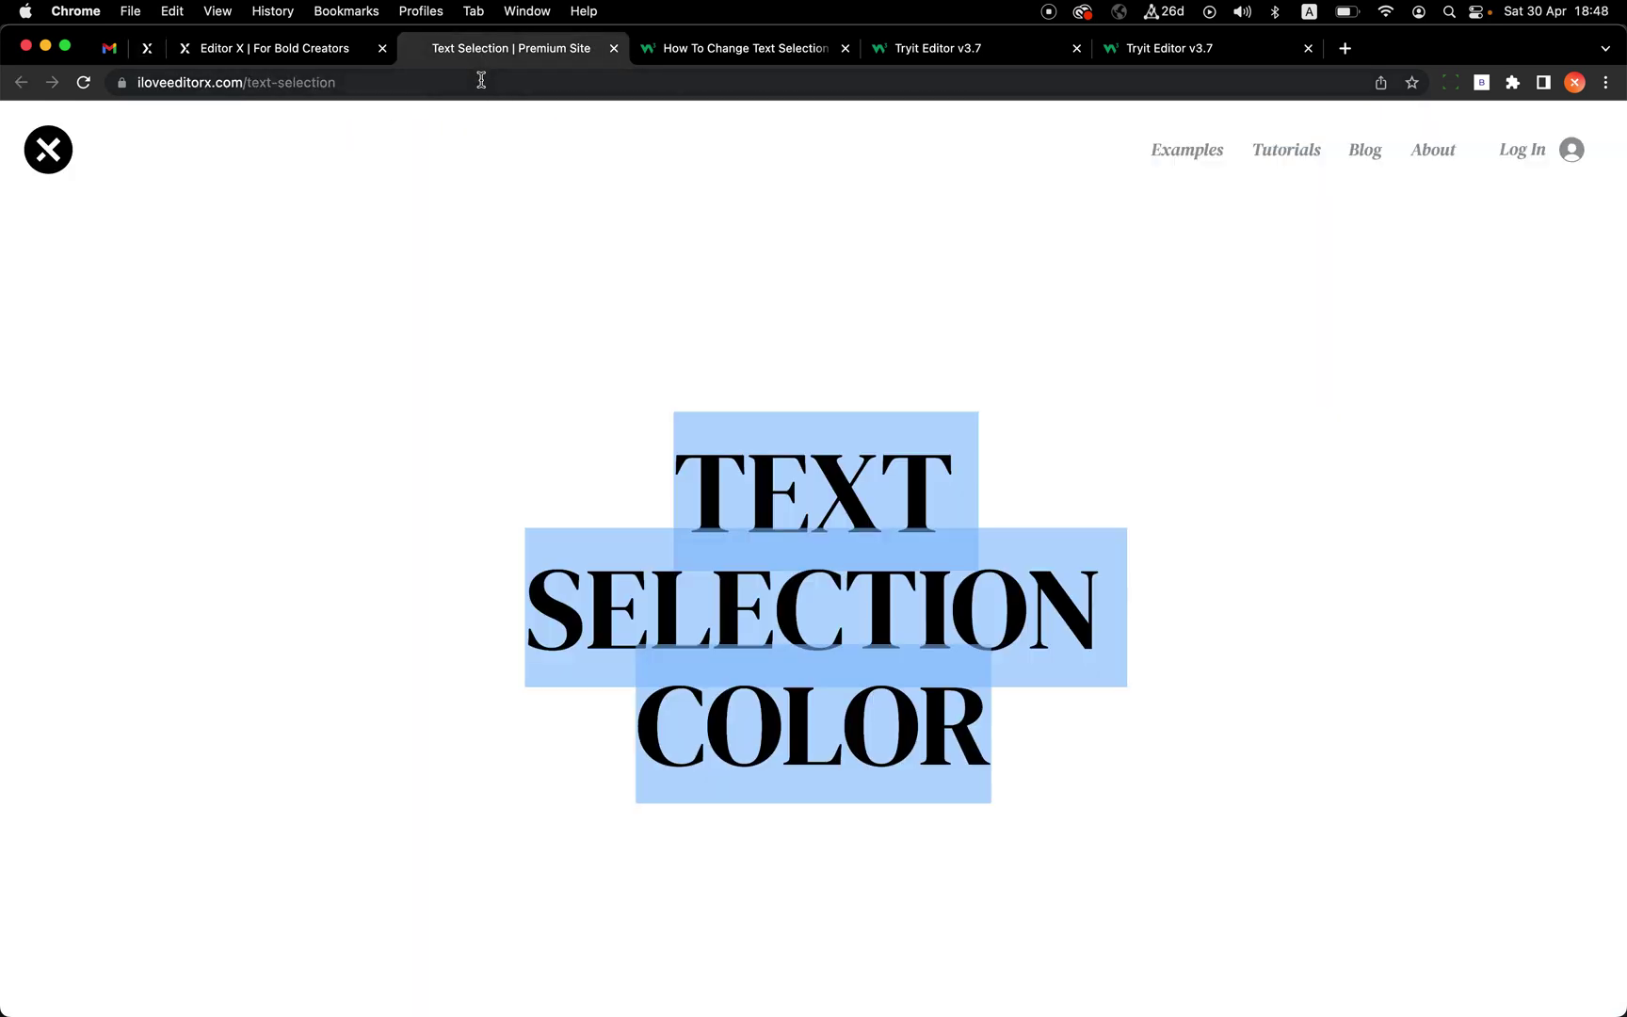
{"action": "left_click", "coordinate": [481, 80]}
{"action": "key", "text": "Return"}
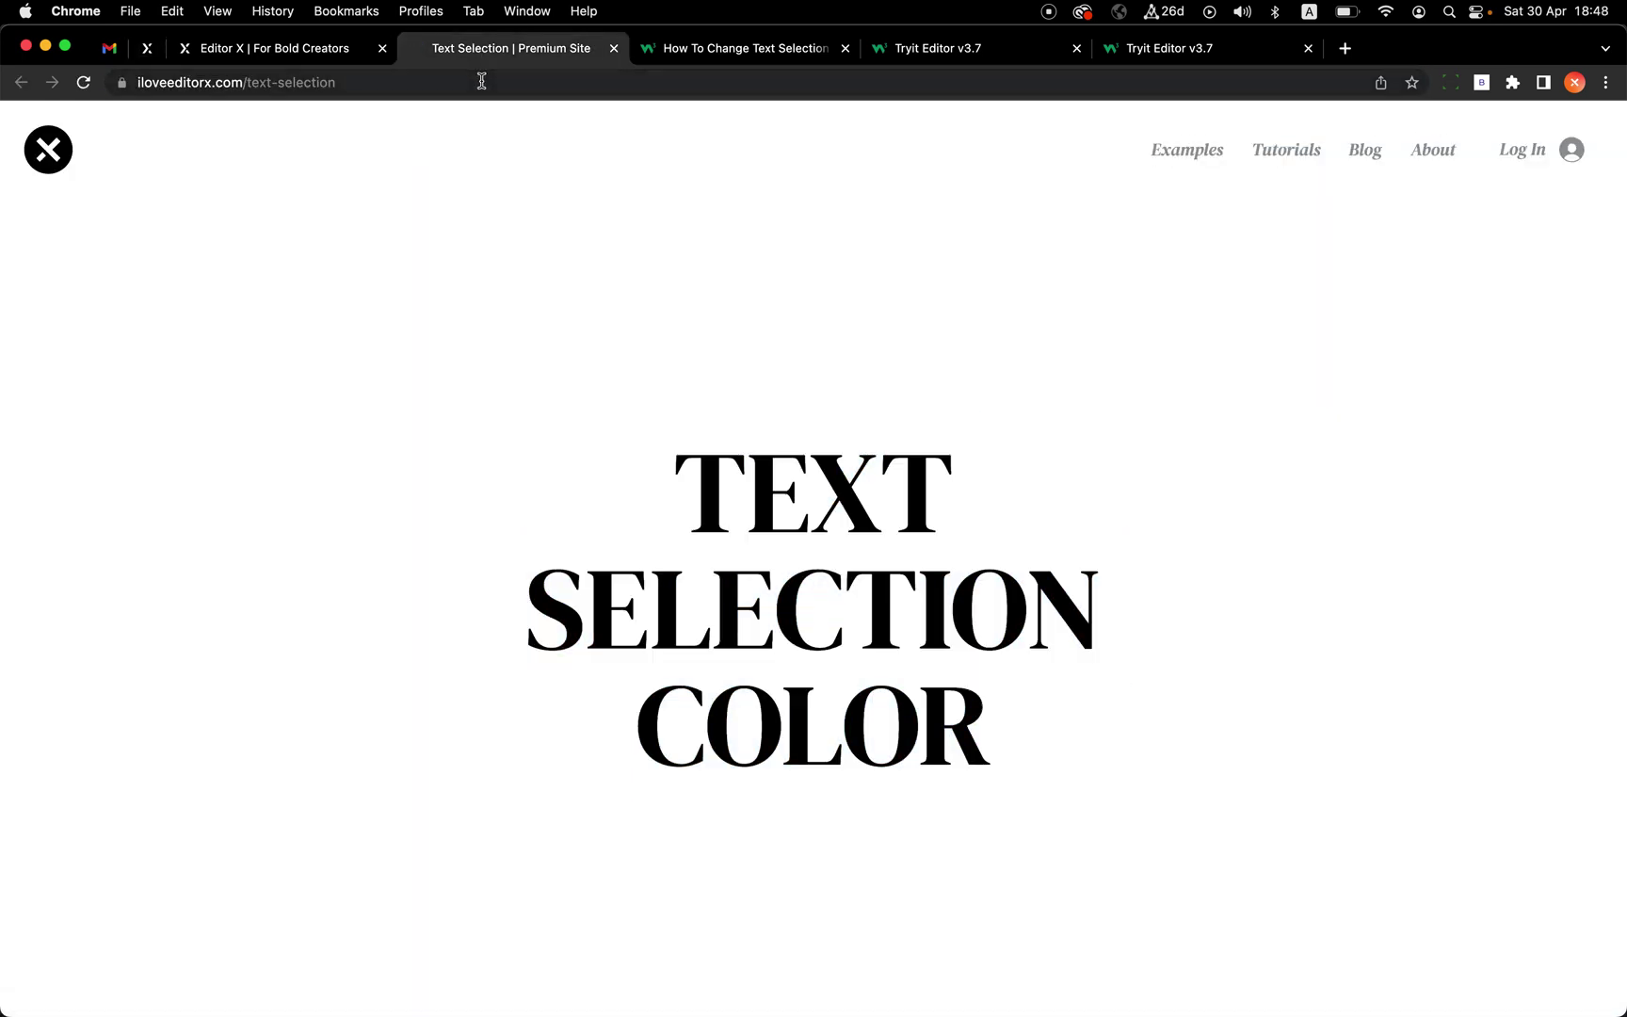
Step: Highlight part of the live heading, reload the page and highlight it again to inspect the selection color closely
{"action": "left_click_drag", "start_coordinate": [696, 499], "coordinate": [841, 495]}
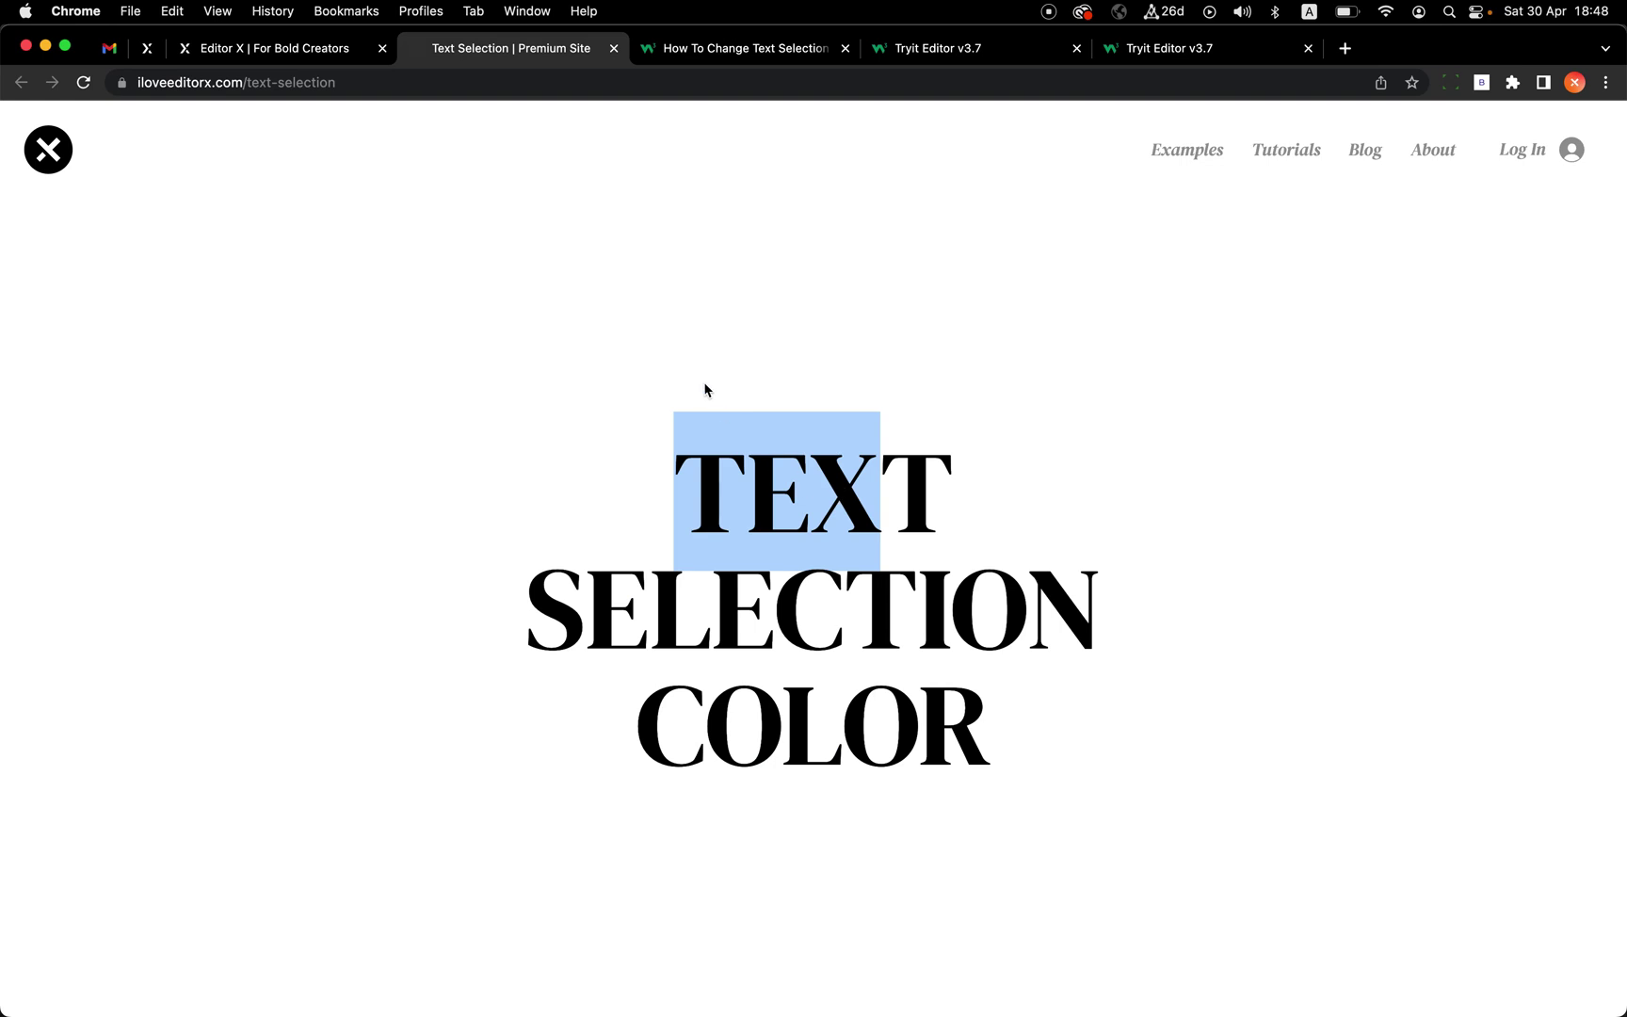
{"action": "key", "text": "super+r"}
{"action": "left_click_drag", "start_coordinate": [694, 465], "coordinate": [857, 643]}
{"action": "scroll", "coordinate": [804, 562], "scroll_direction": "up", "scroll_amount": 5}
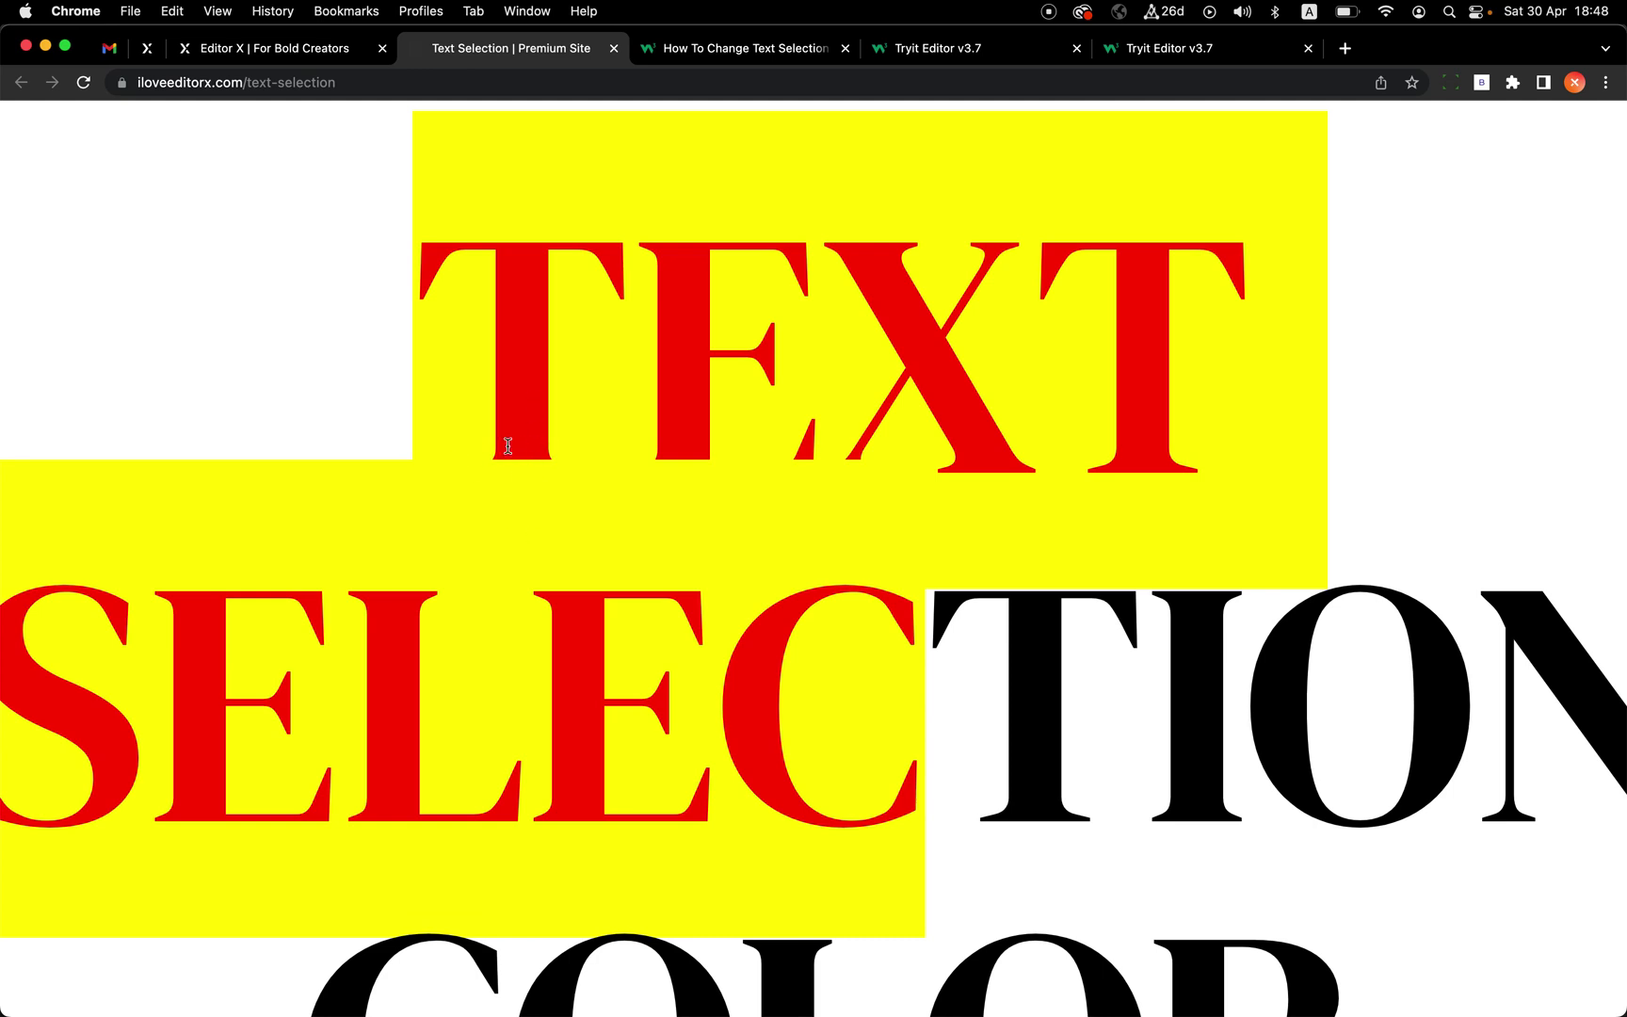
{"action": "scroll", "coordinate": [624, 561], "scroll_direction": "down", "scroll_amount": 5}
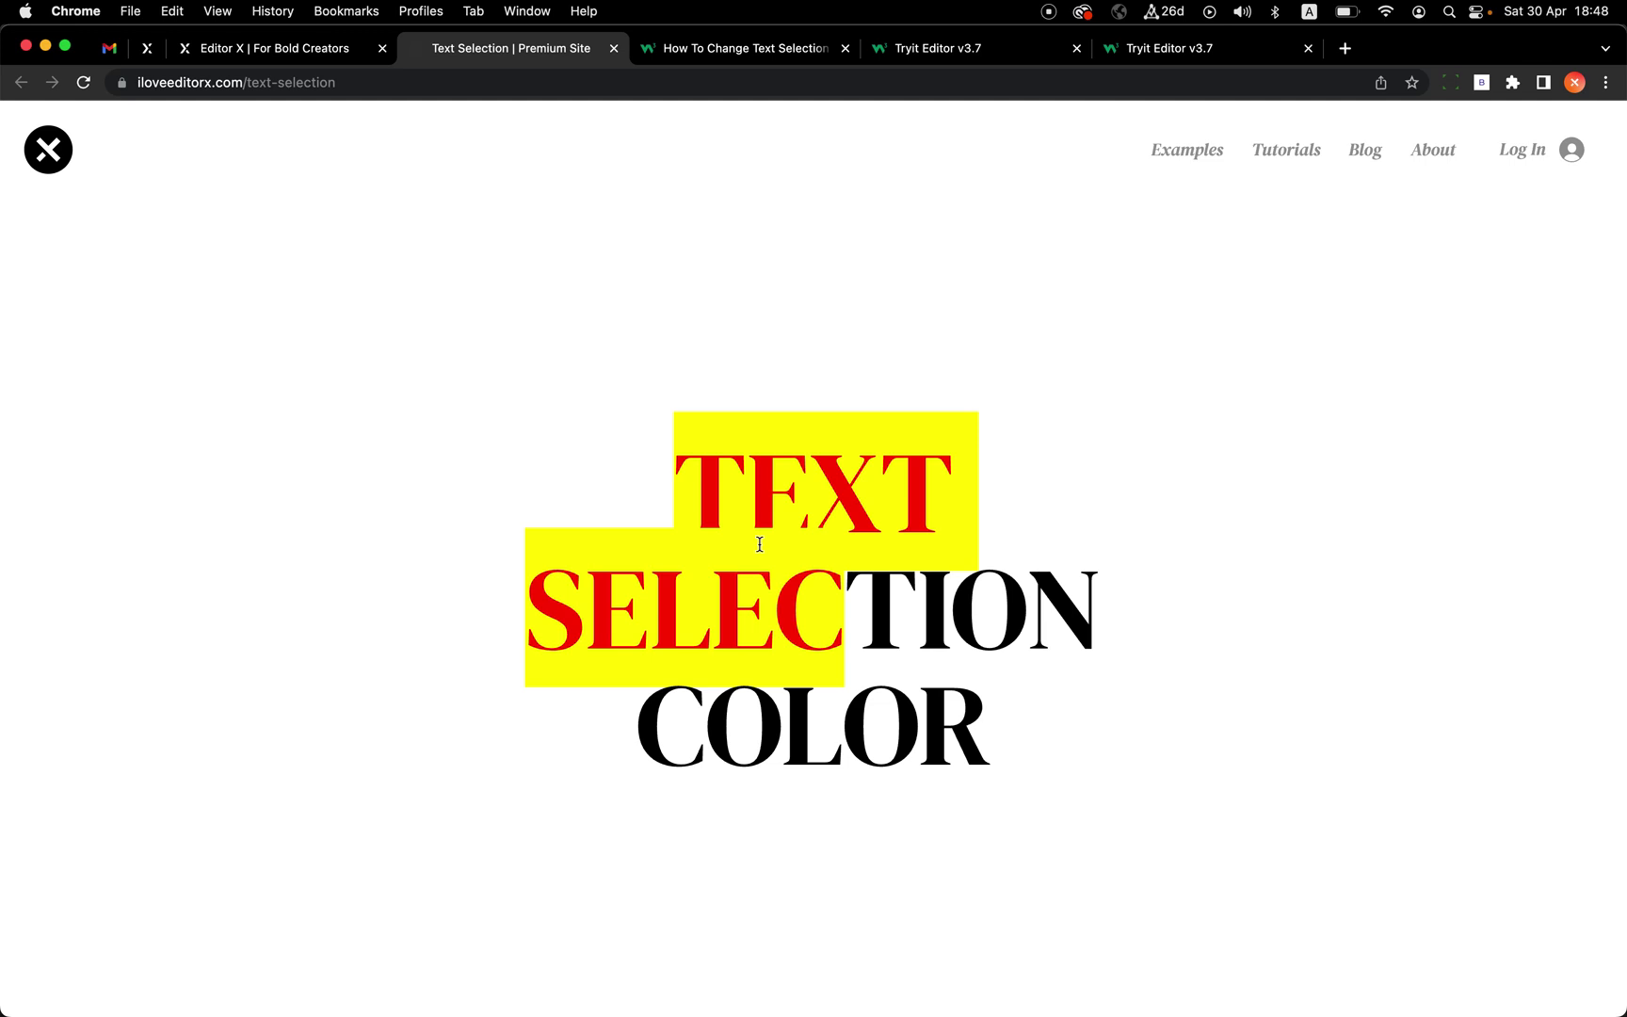
Step: Inspect the live page's code in the developer tools and find the "::selection" rule in the head's style block
{"action": "key", "text": "super+alt+i"}
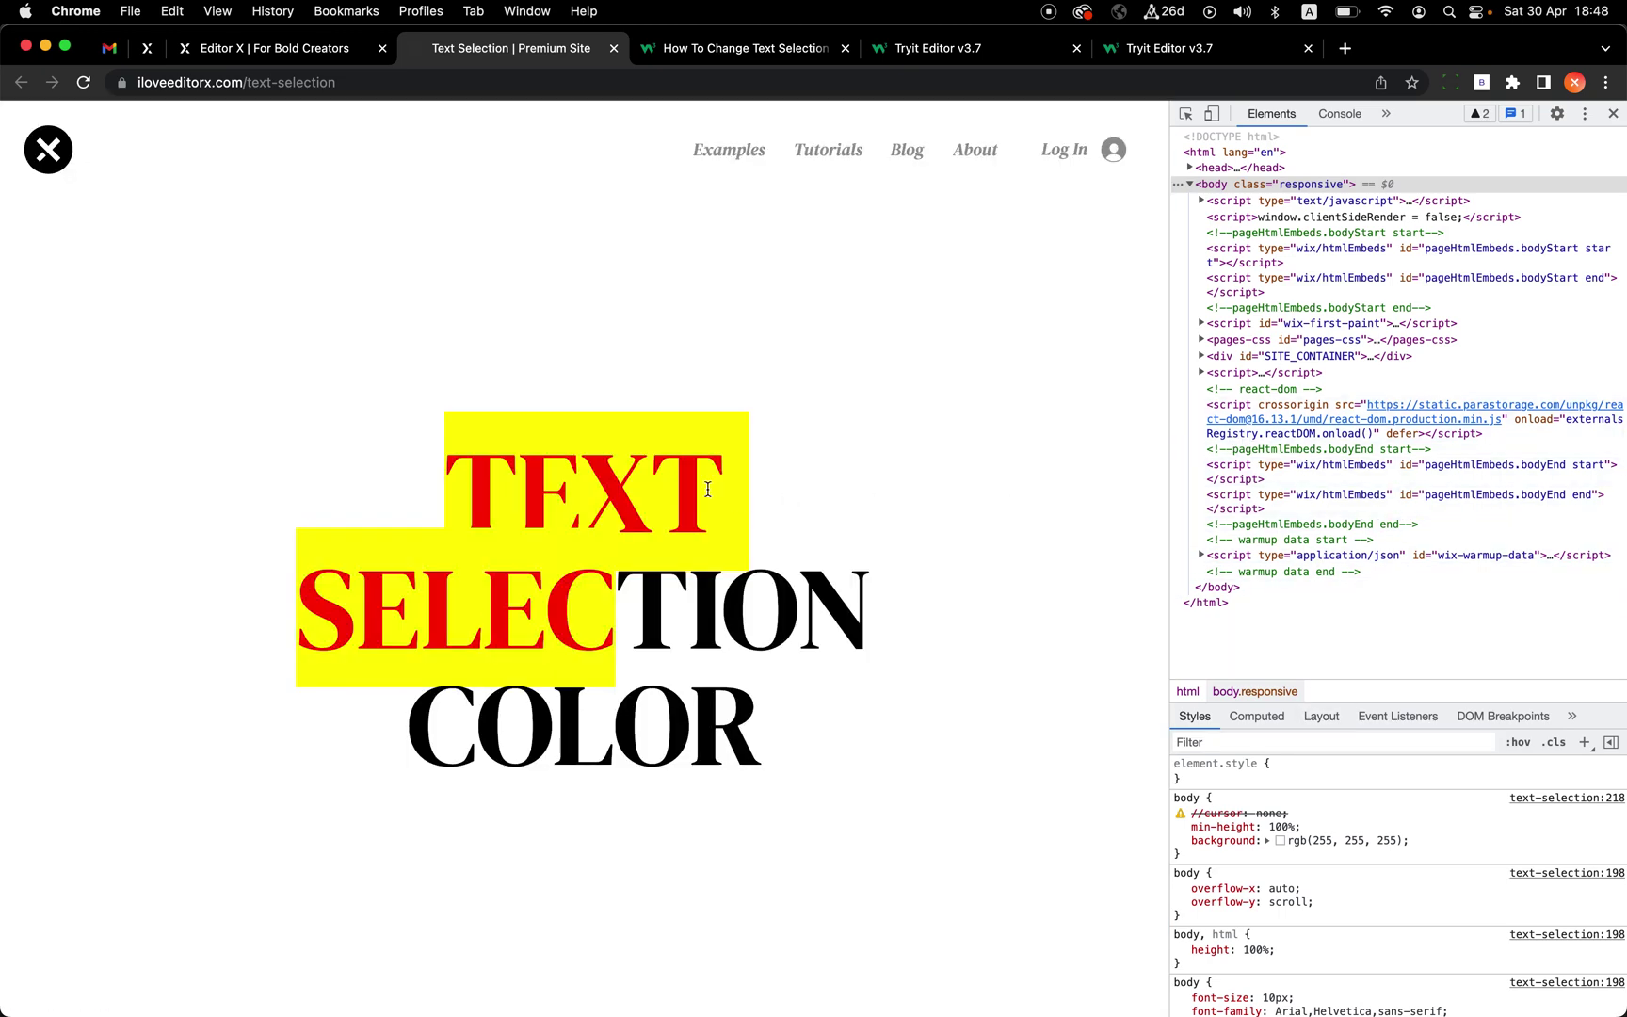
{"action": "left_click", "coordinate": [1403, 374]}
{"action": "key", "text": "super+f"}
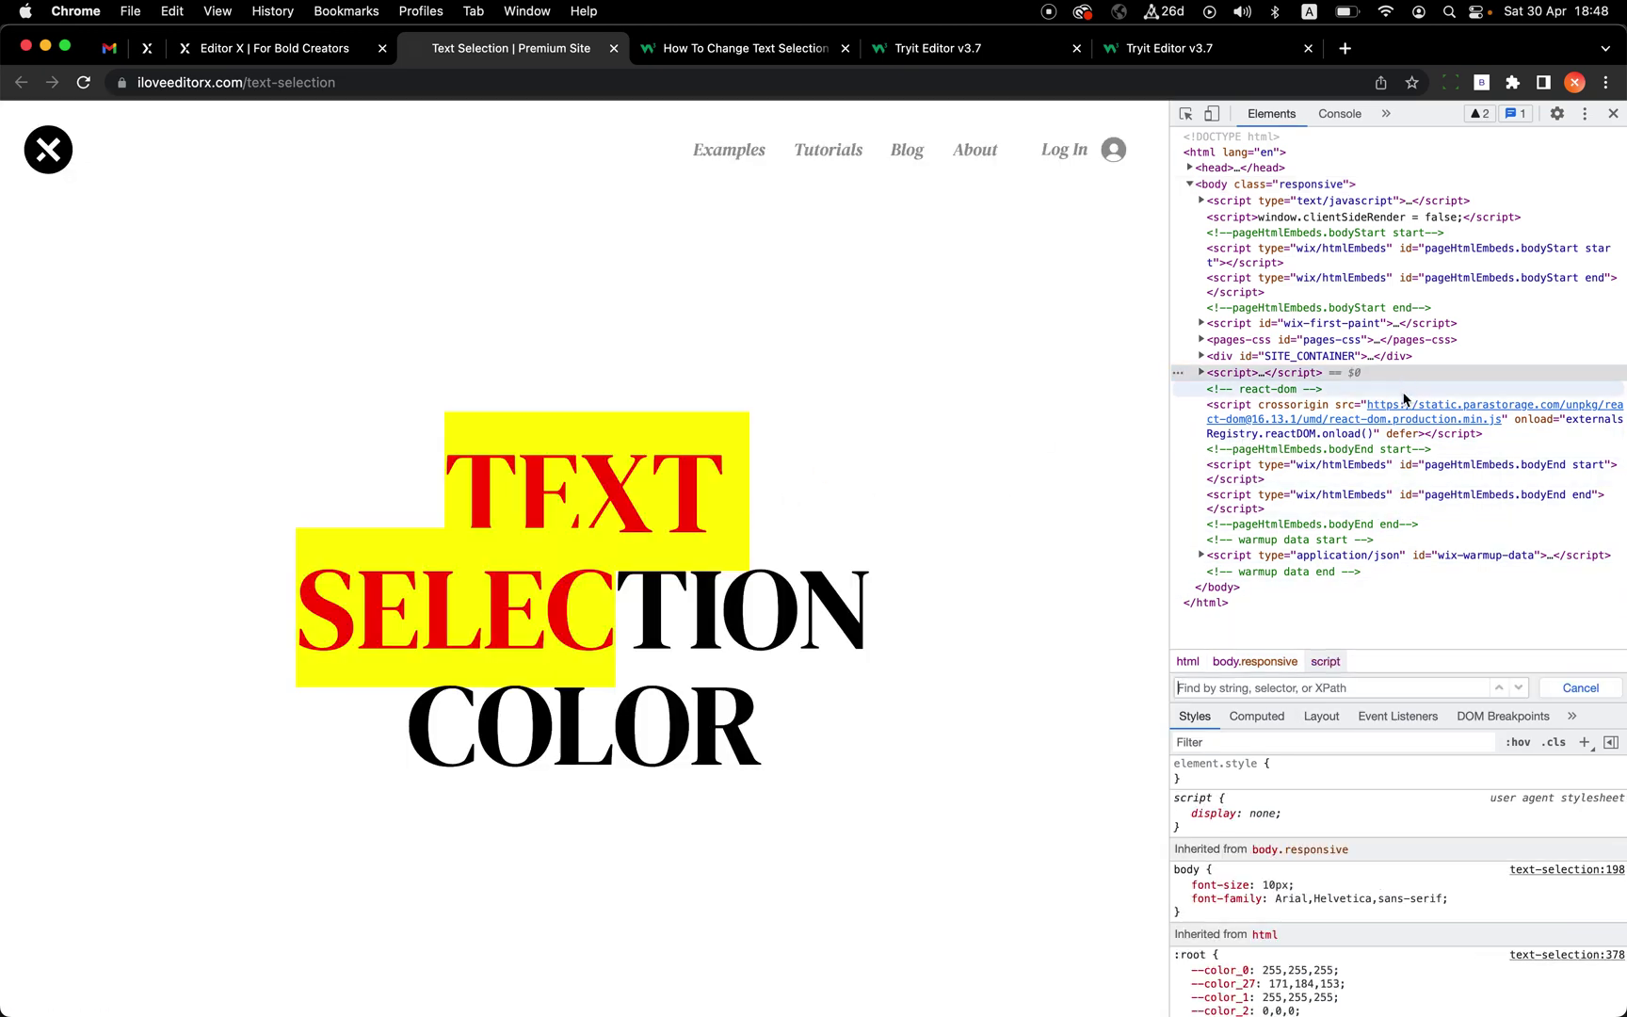
{"action": "type", "text": "::"}
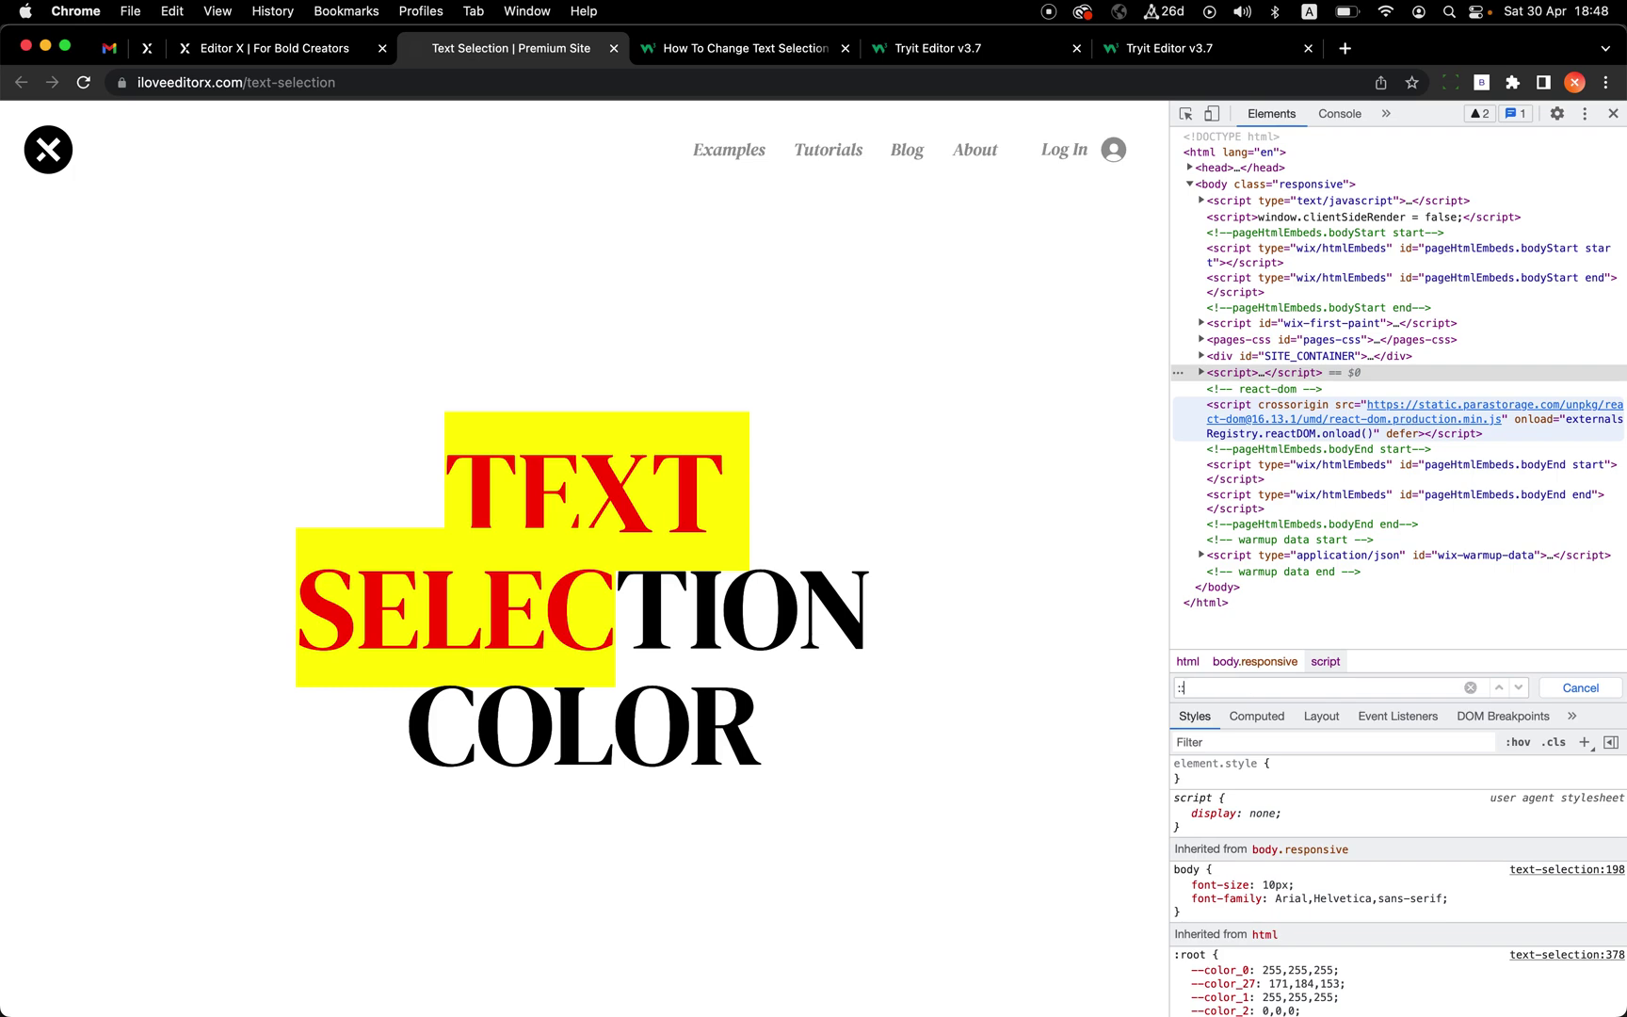
{"action": "type", "text": "selection"}
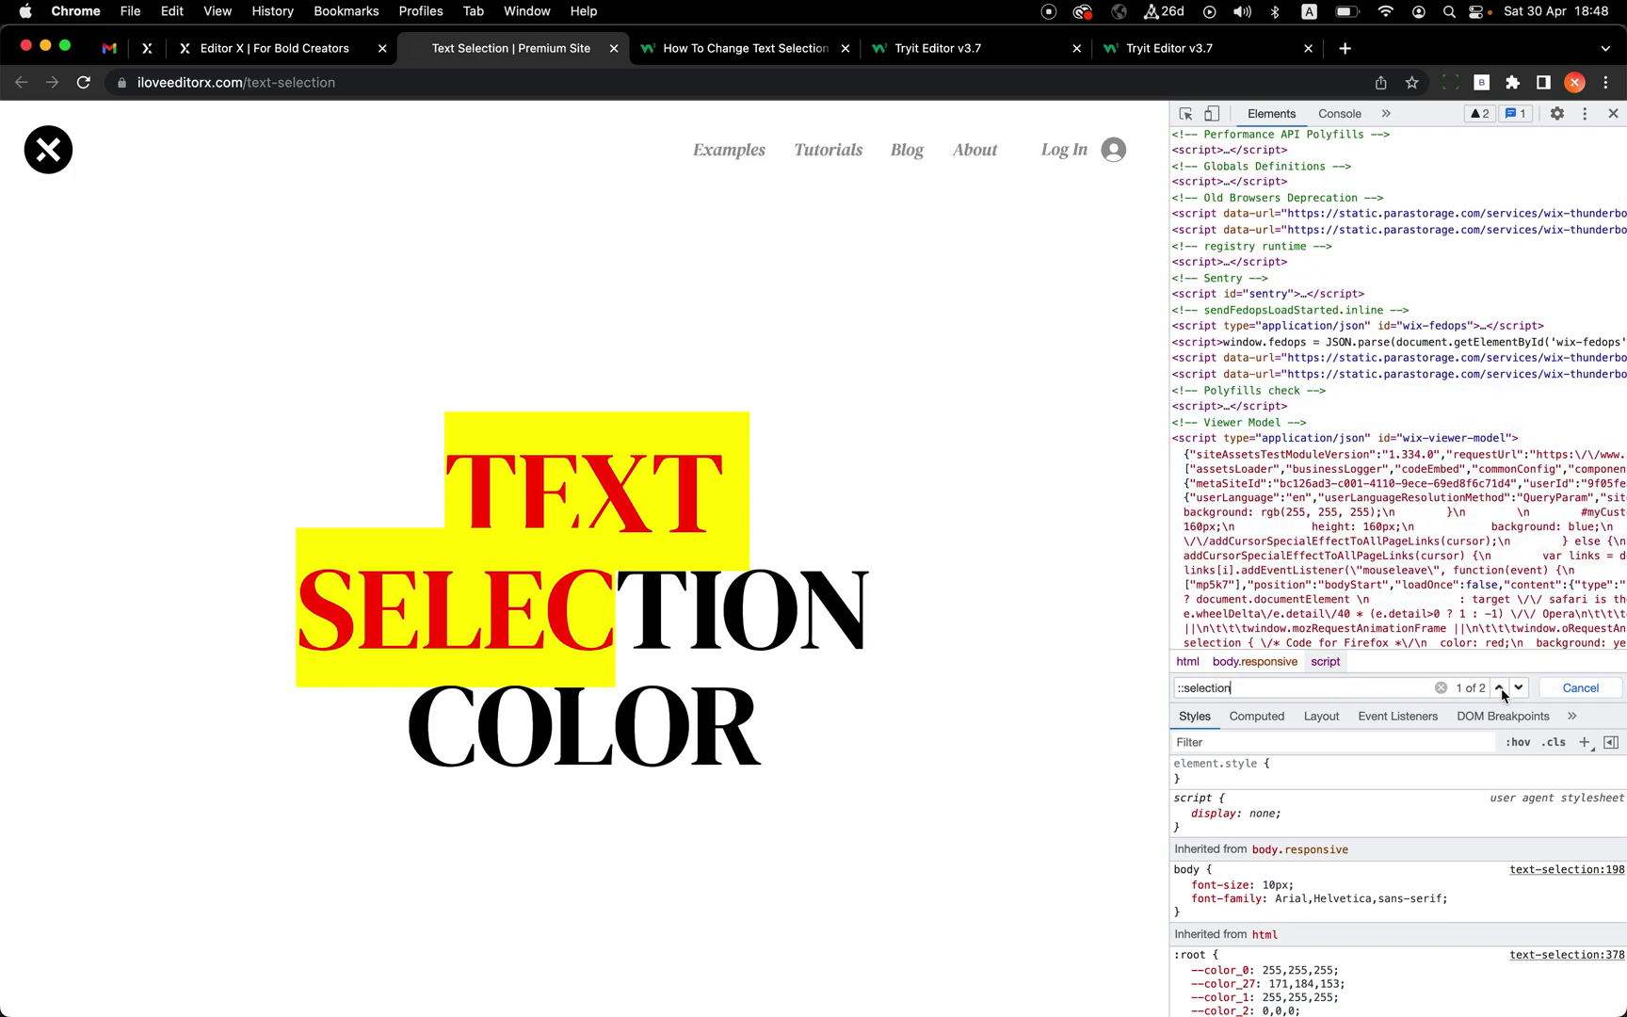
{"action": "left_click", "coordinate": [1518, 687]}
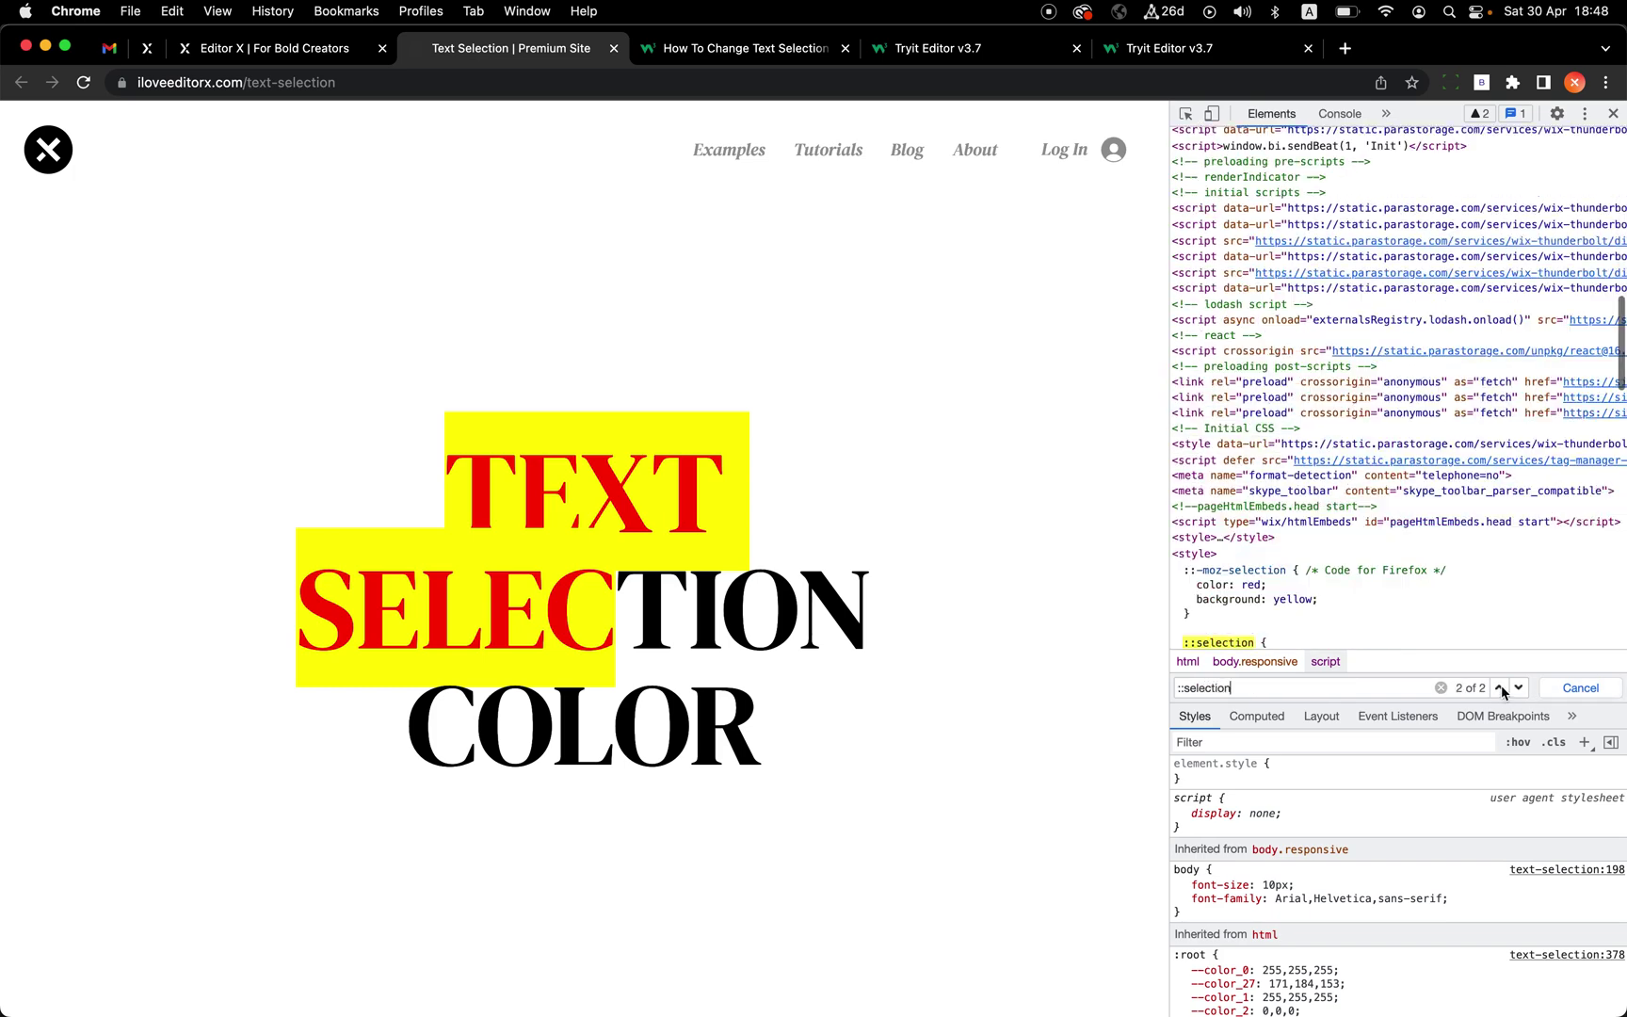
{"action": "scroll", "coordinate": [1297, 610], "scroll_direction": "down", "scroll_amount": 3}
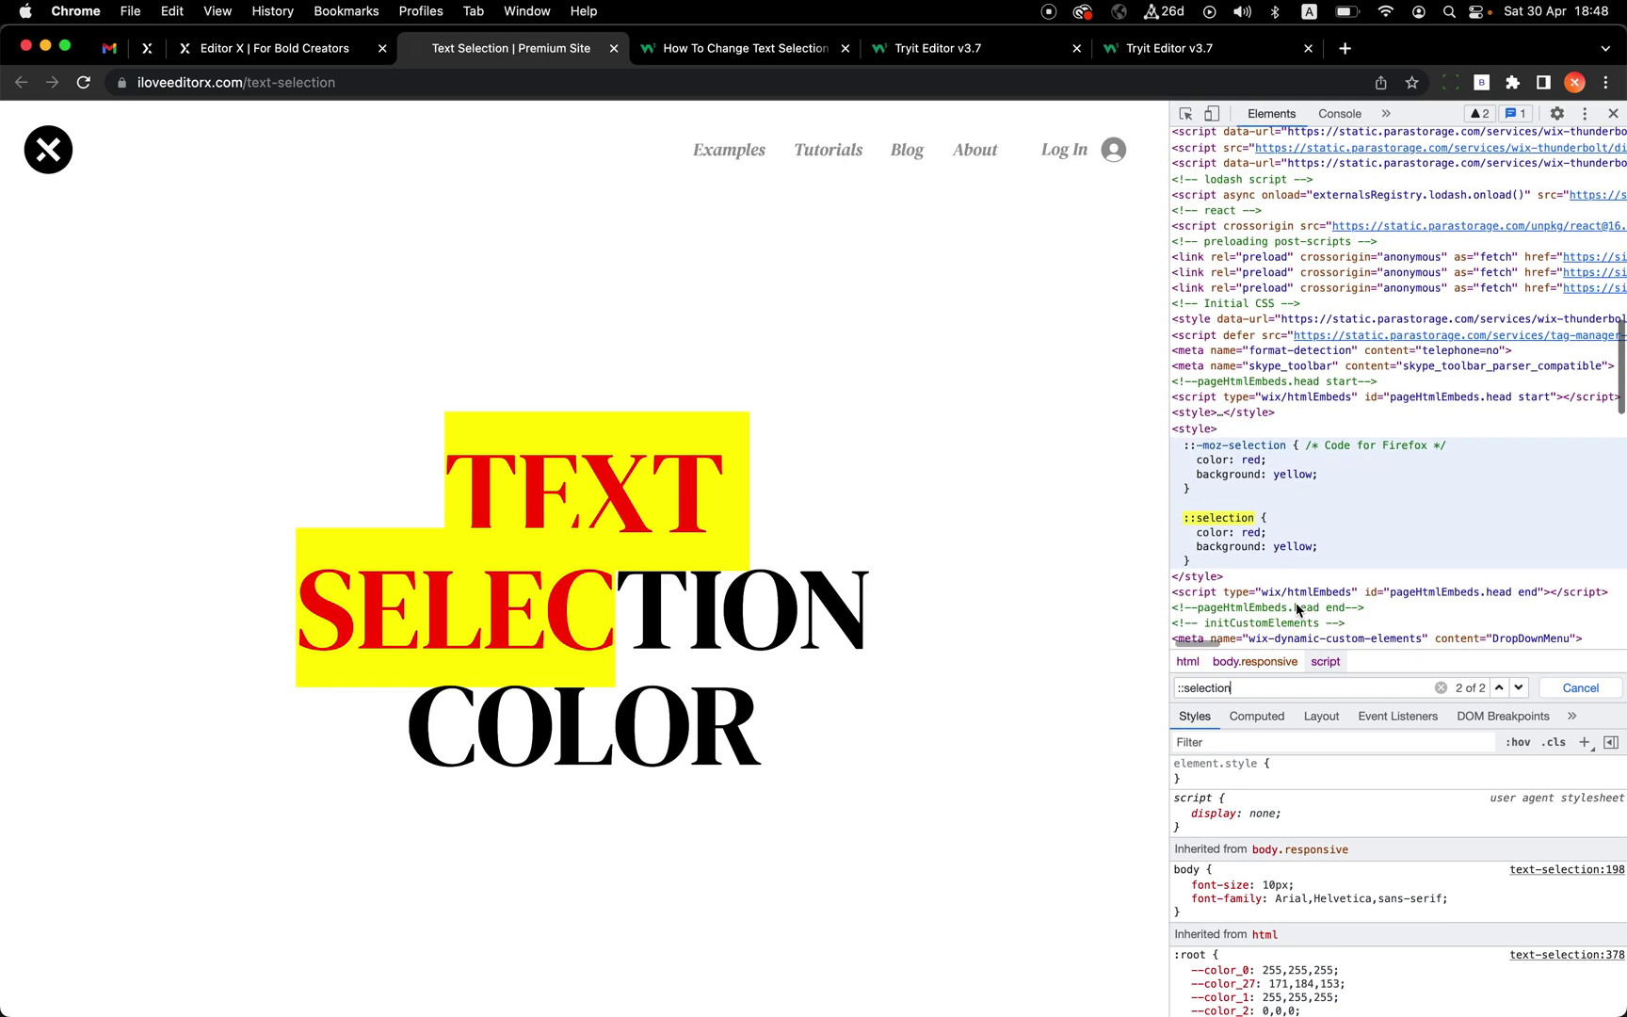
{"action": "double_click", "coordinate": [1291, 554]}
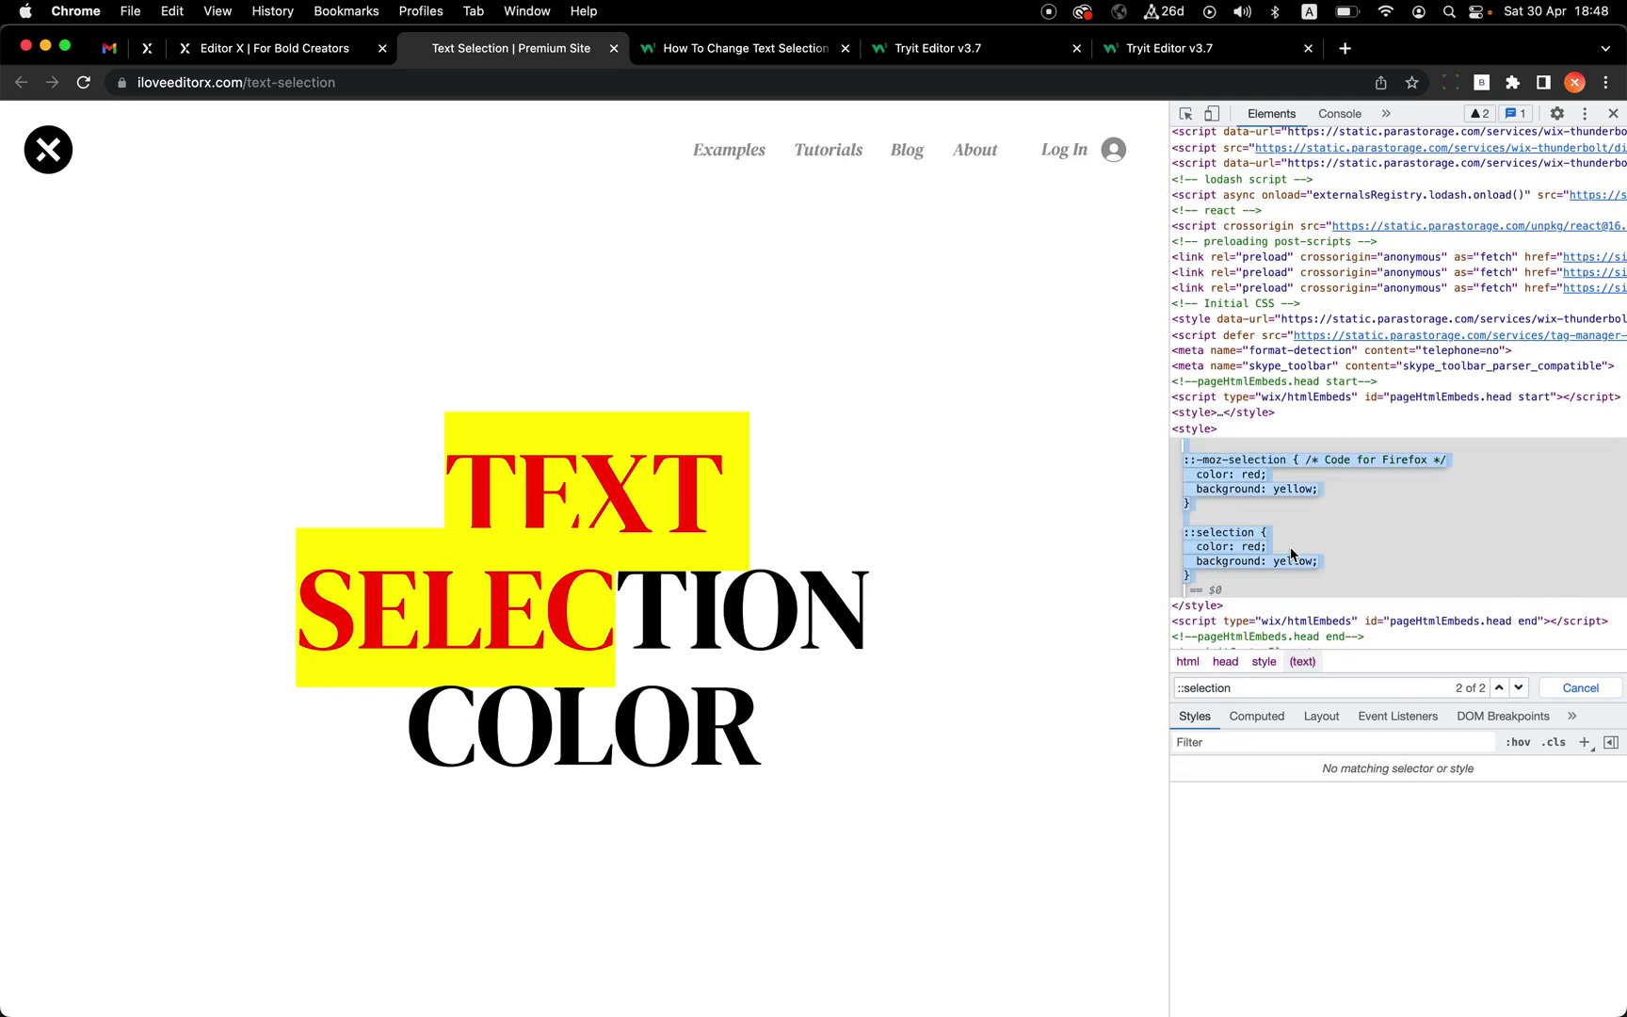
{"action": "double_click", "coordinate": [1293, 560]}
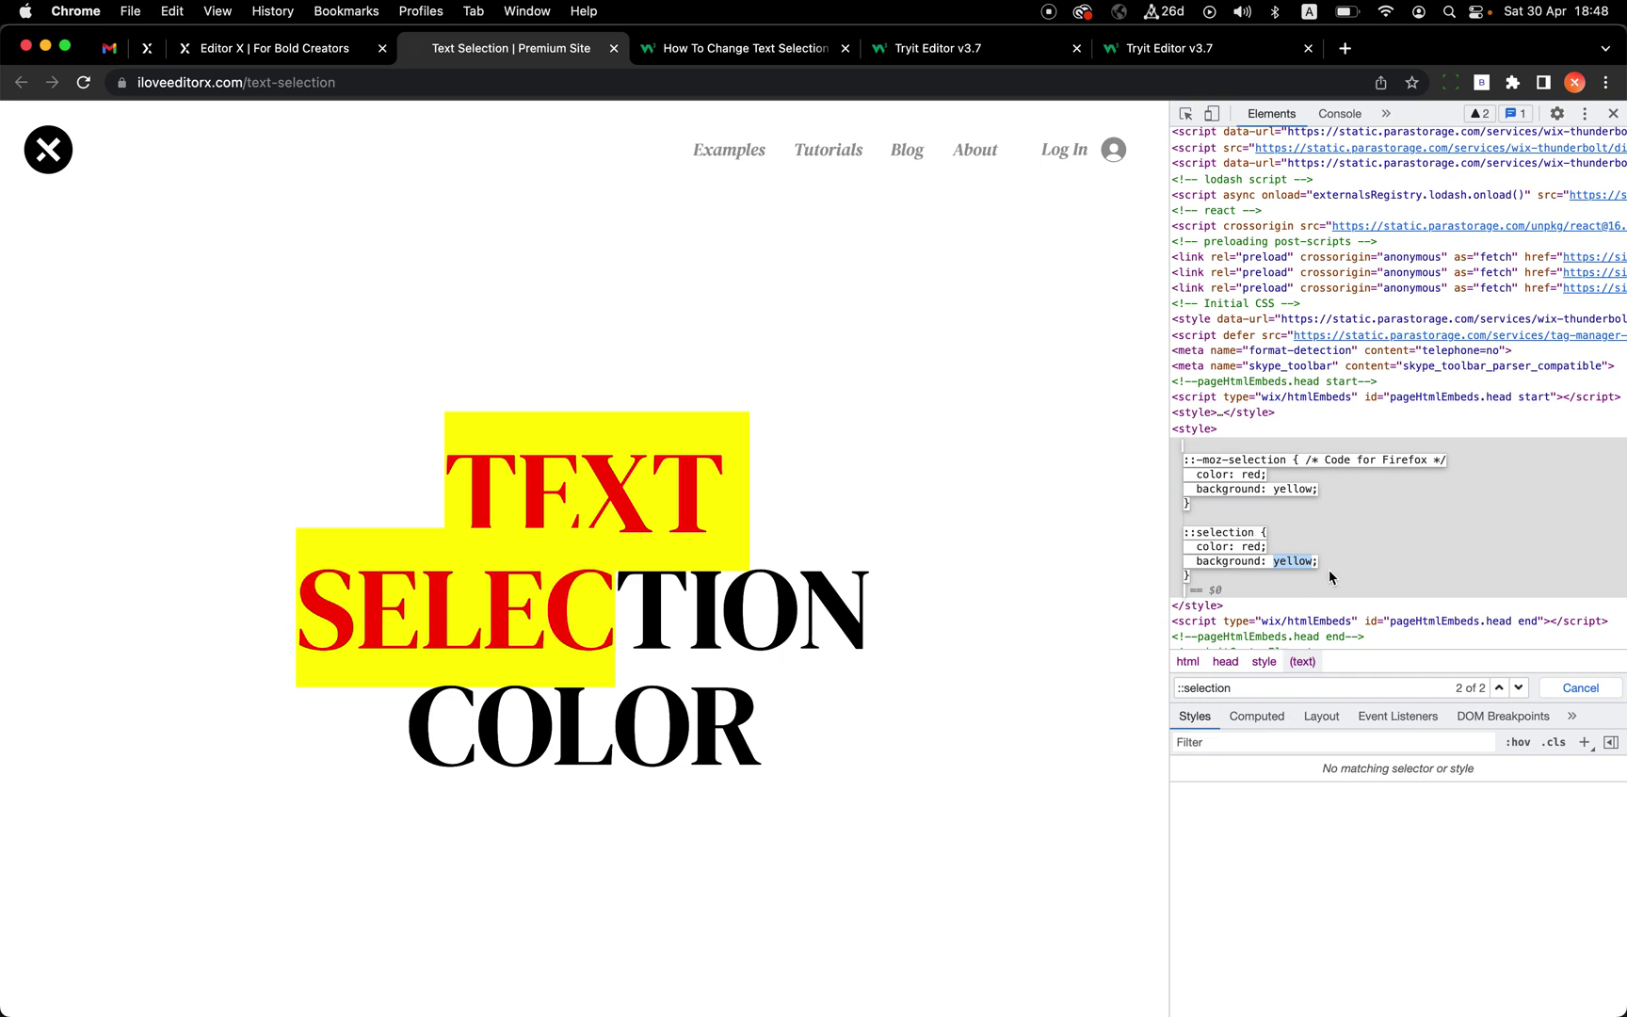
{"action": "key", "text": "Escape"}
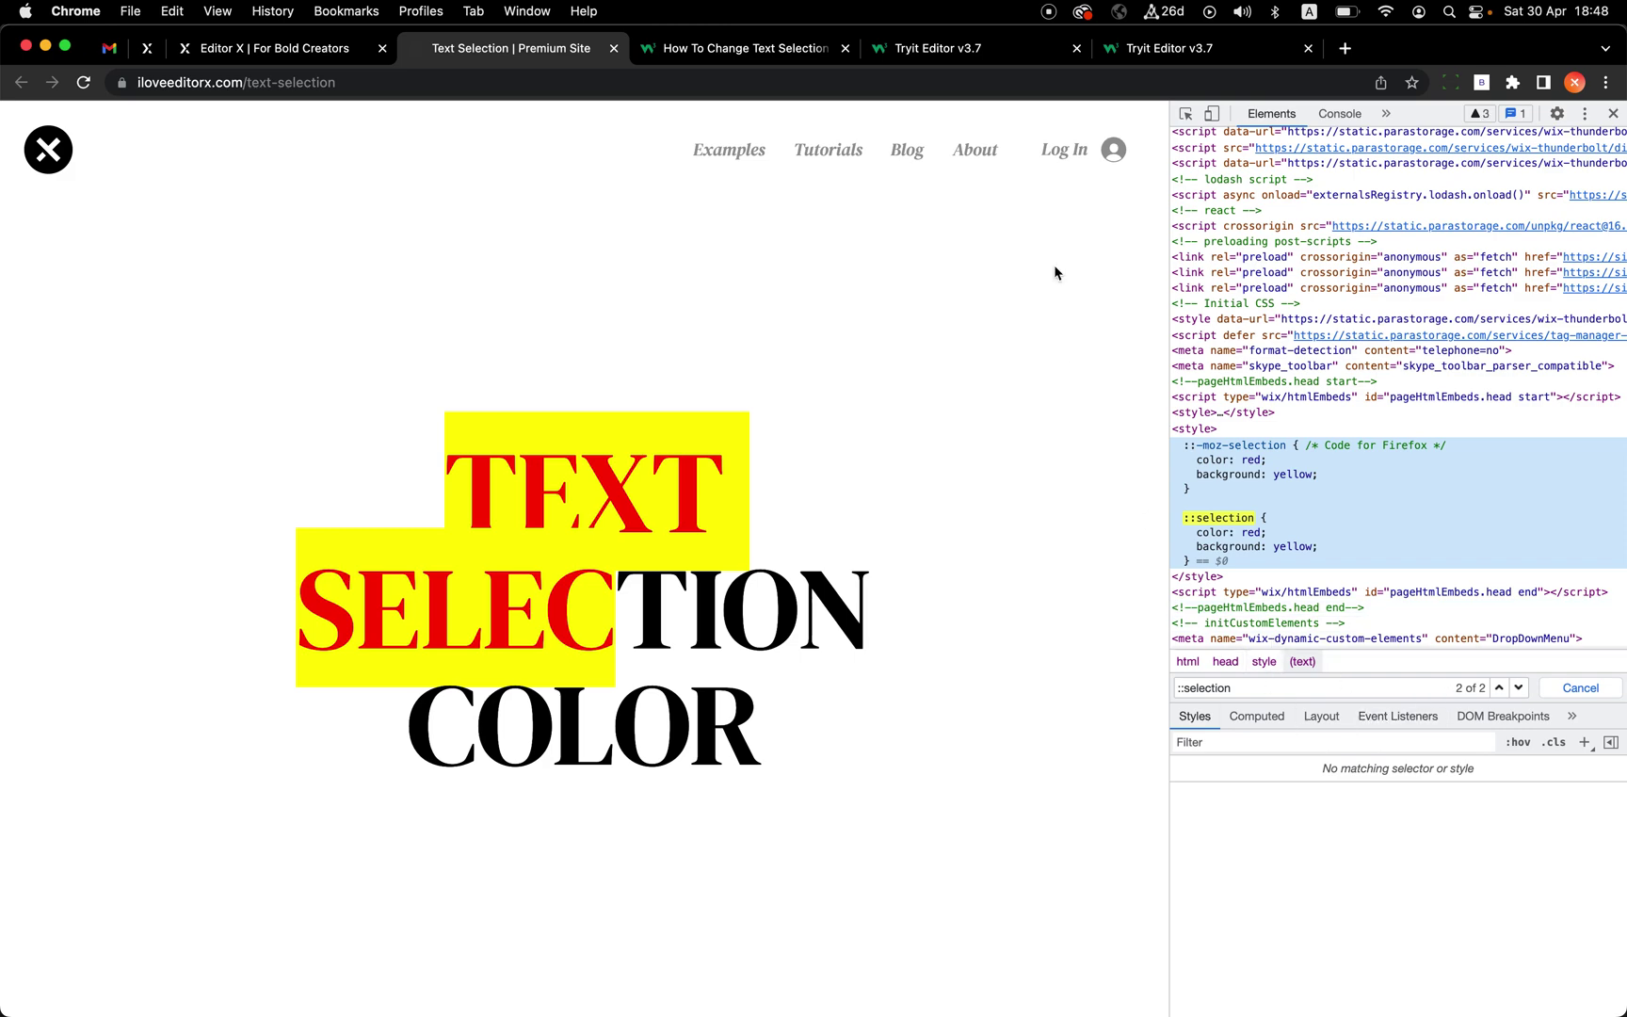
Step: Inspect the heading's span element and add a new style rule with the selector "::selection"
{"action": "key", "text": "super+shift+c"}
{"action": "left_click", "coordinate": [584, 608]}
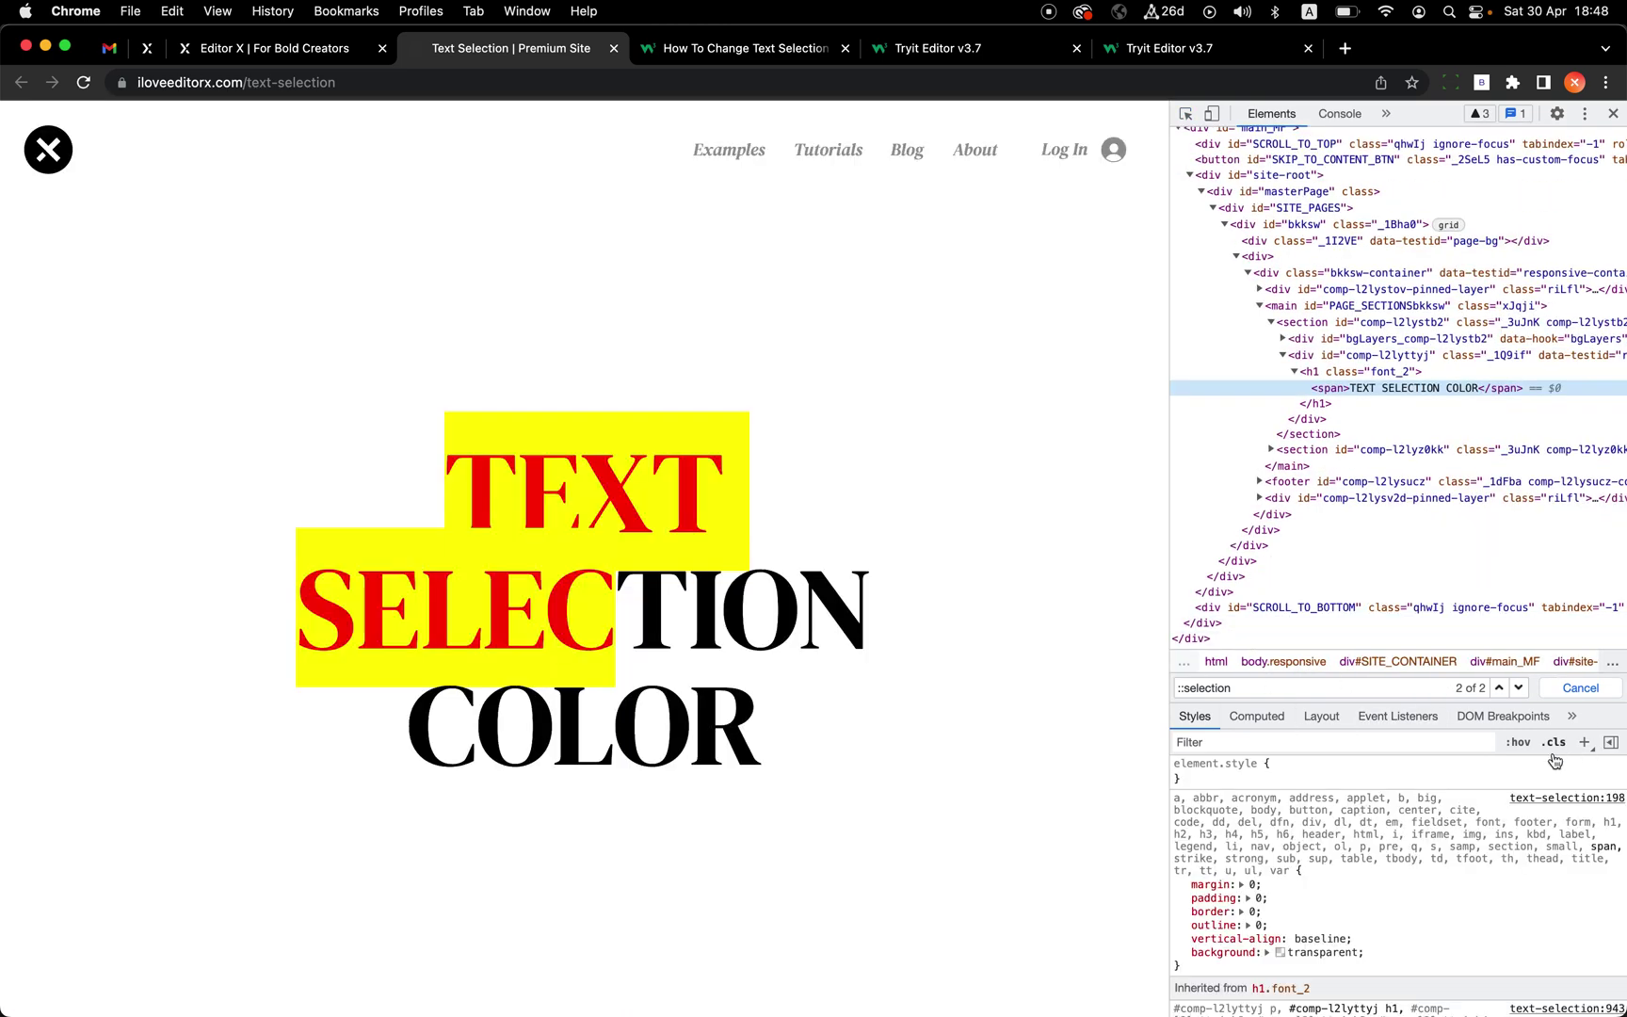
{"action": "left_click", "coordinate": [1584, 744]}
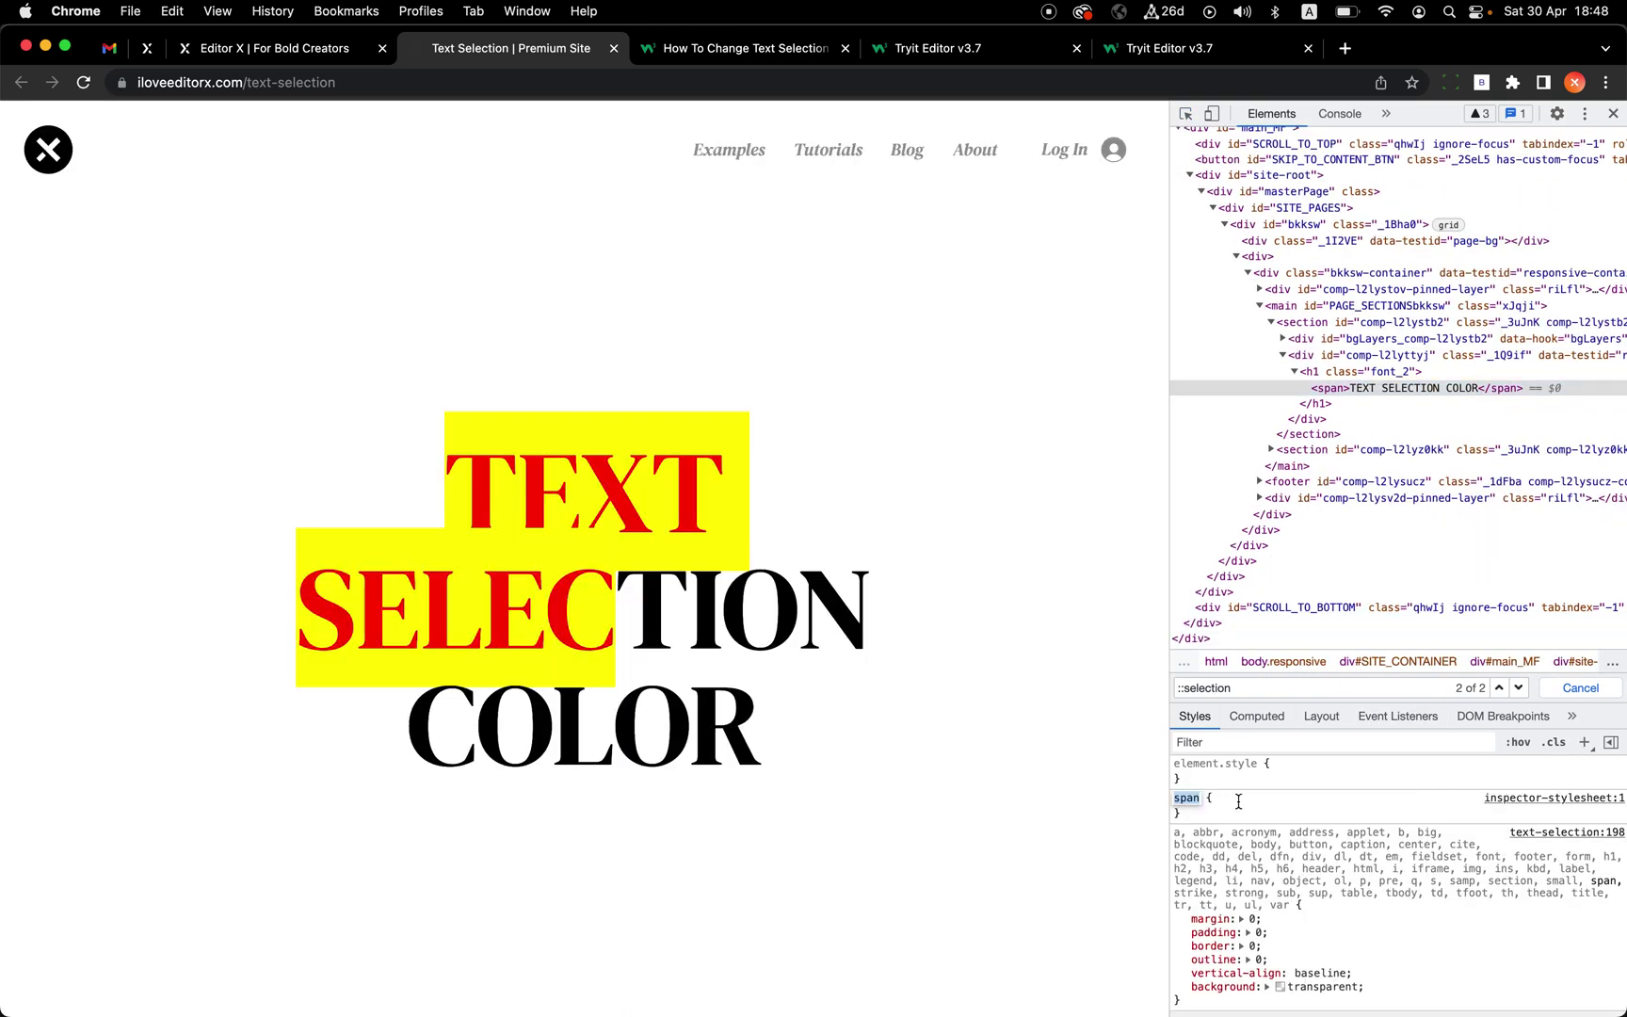
{"action": "type", "text": "::selection"}
{"action": "key", "text": "Return"}
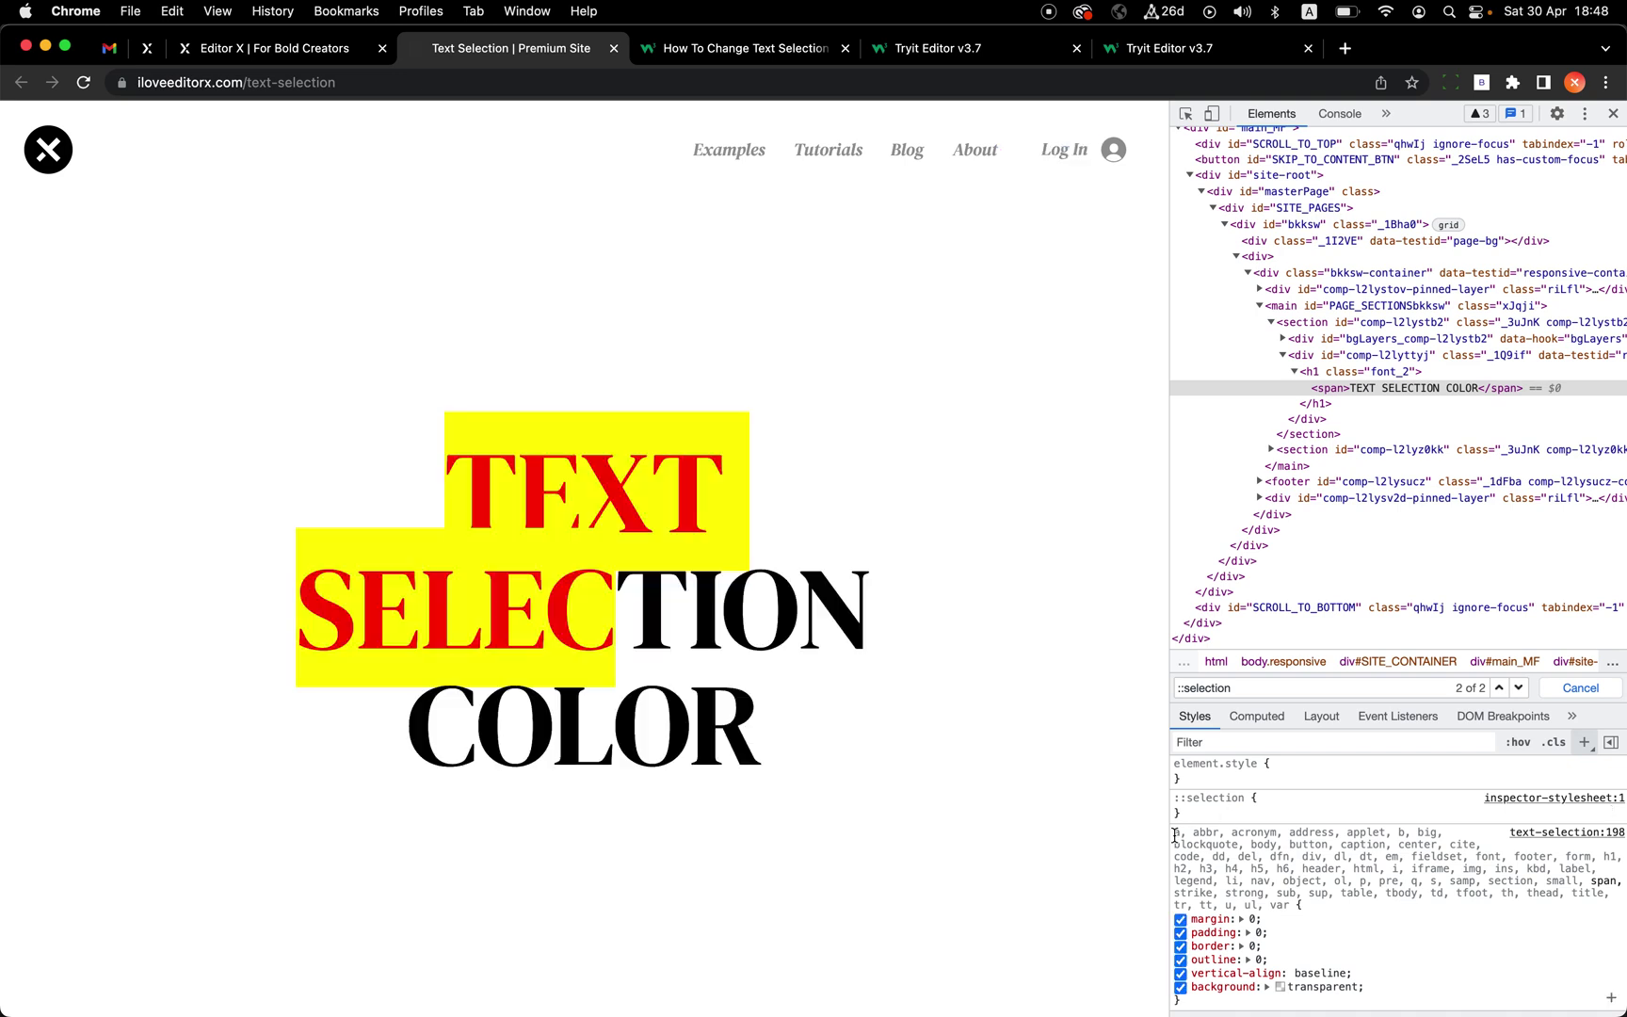
Step: Add a yellow background declaration to the new "::selection" rule
{"action": "left_click", "coordinate": [1281, 816]}
{"action": "type", "text": "back"}
{"action": "key", "text": "Tab"}
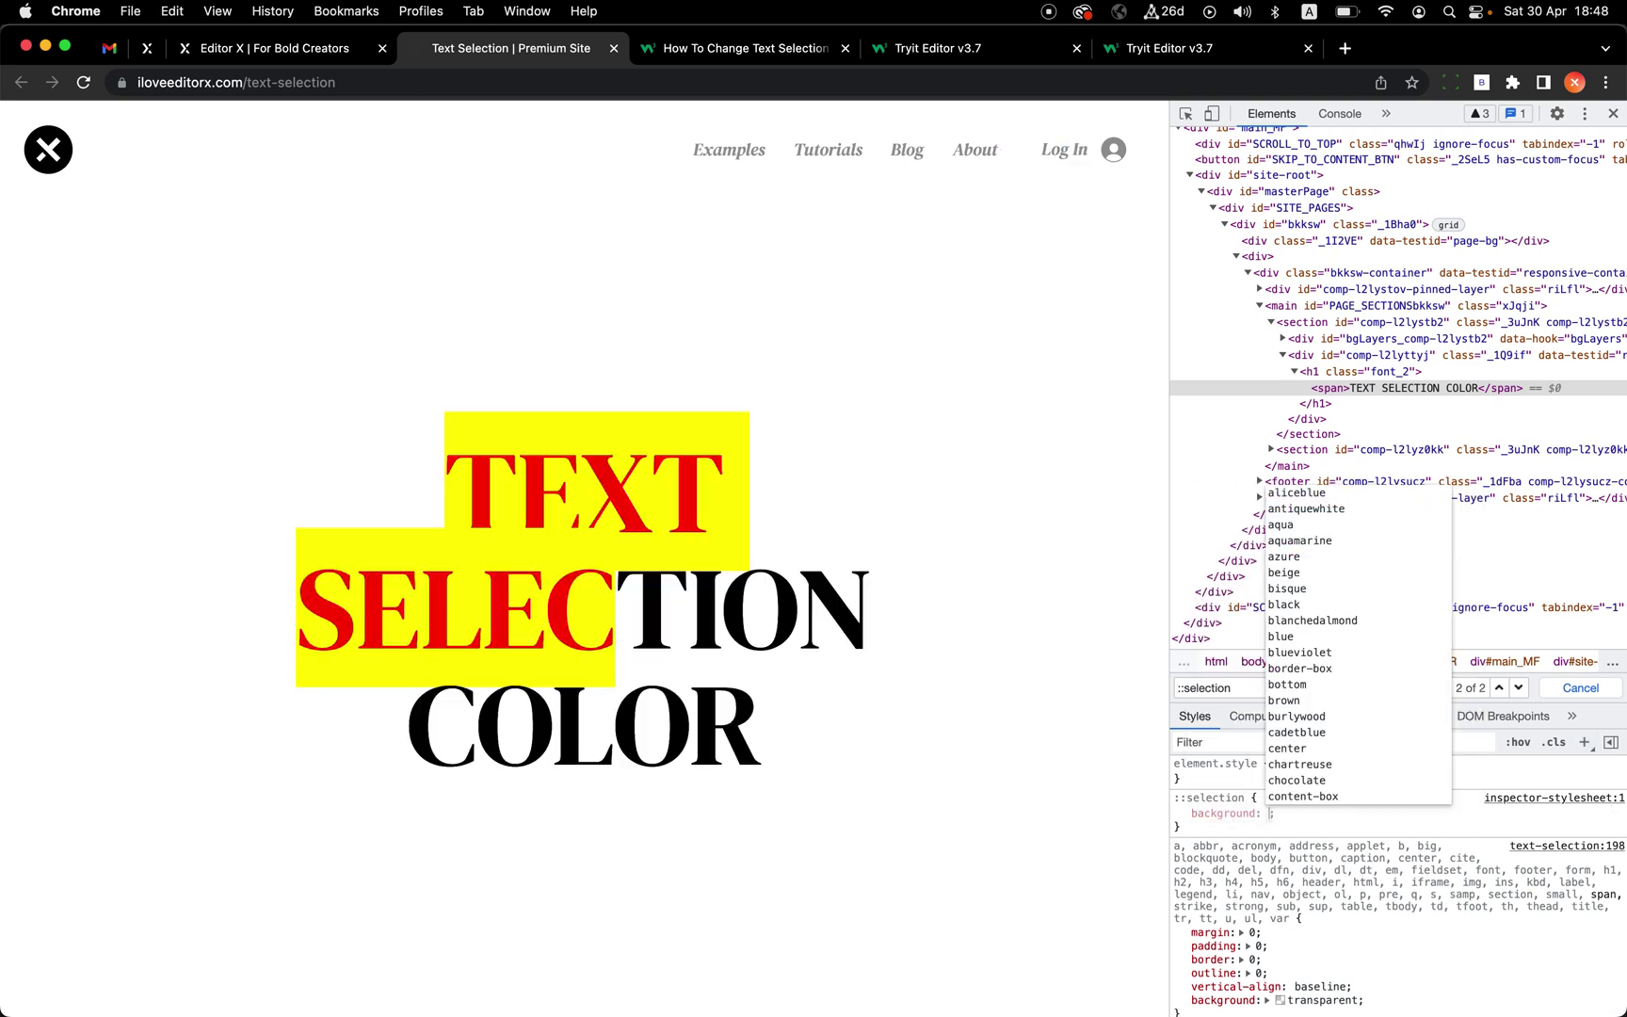
{"action": "type", "text": "yellow"}
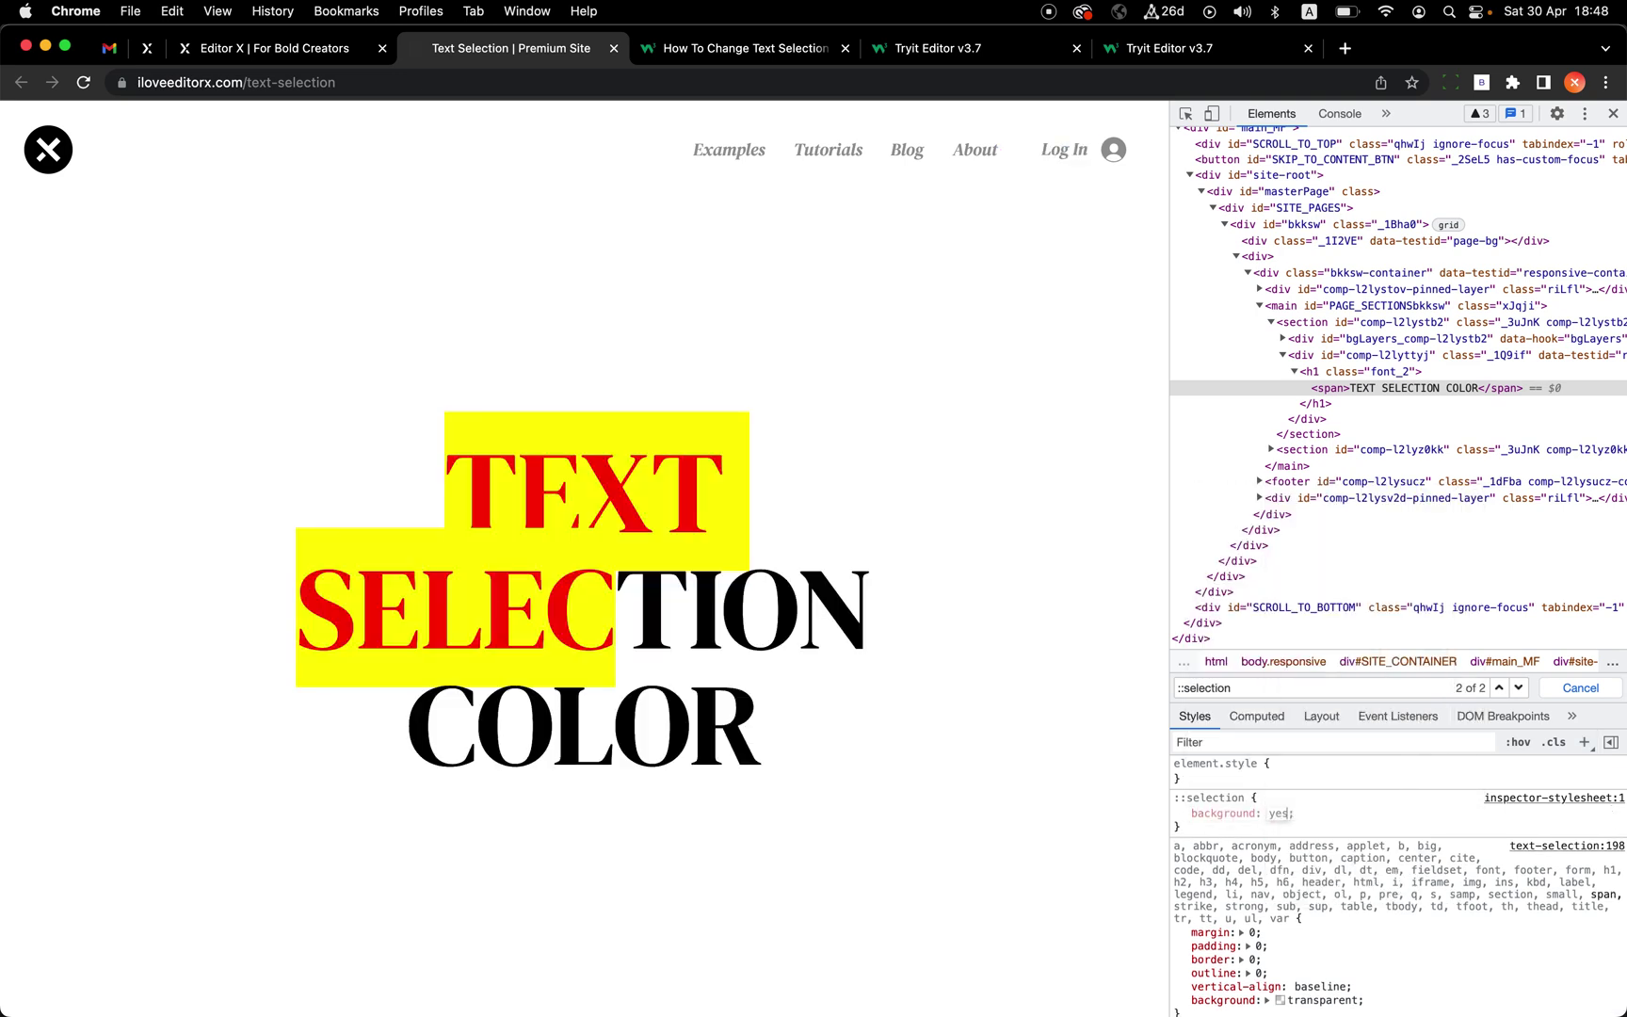
{"action": "key", "text": "Return"}
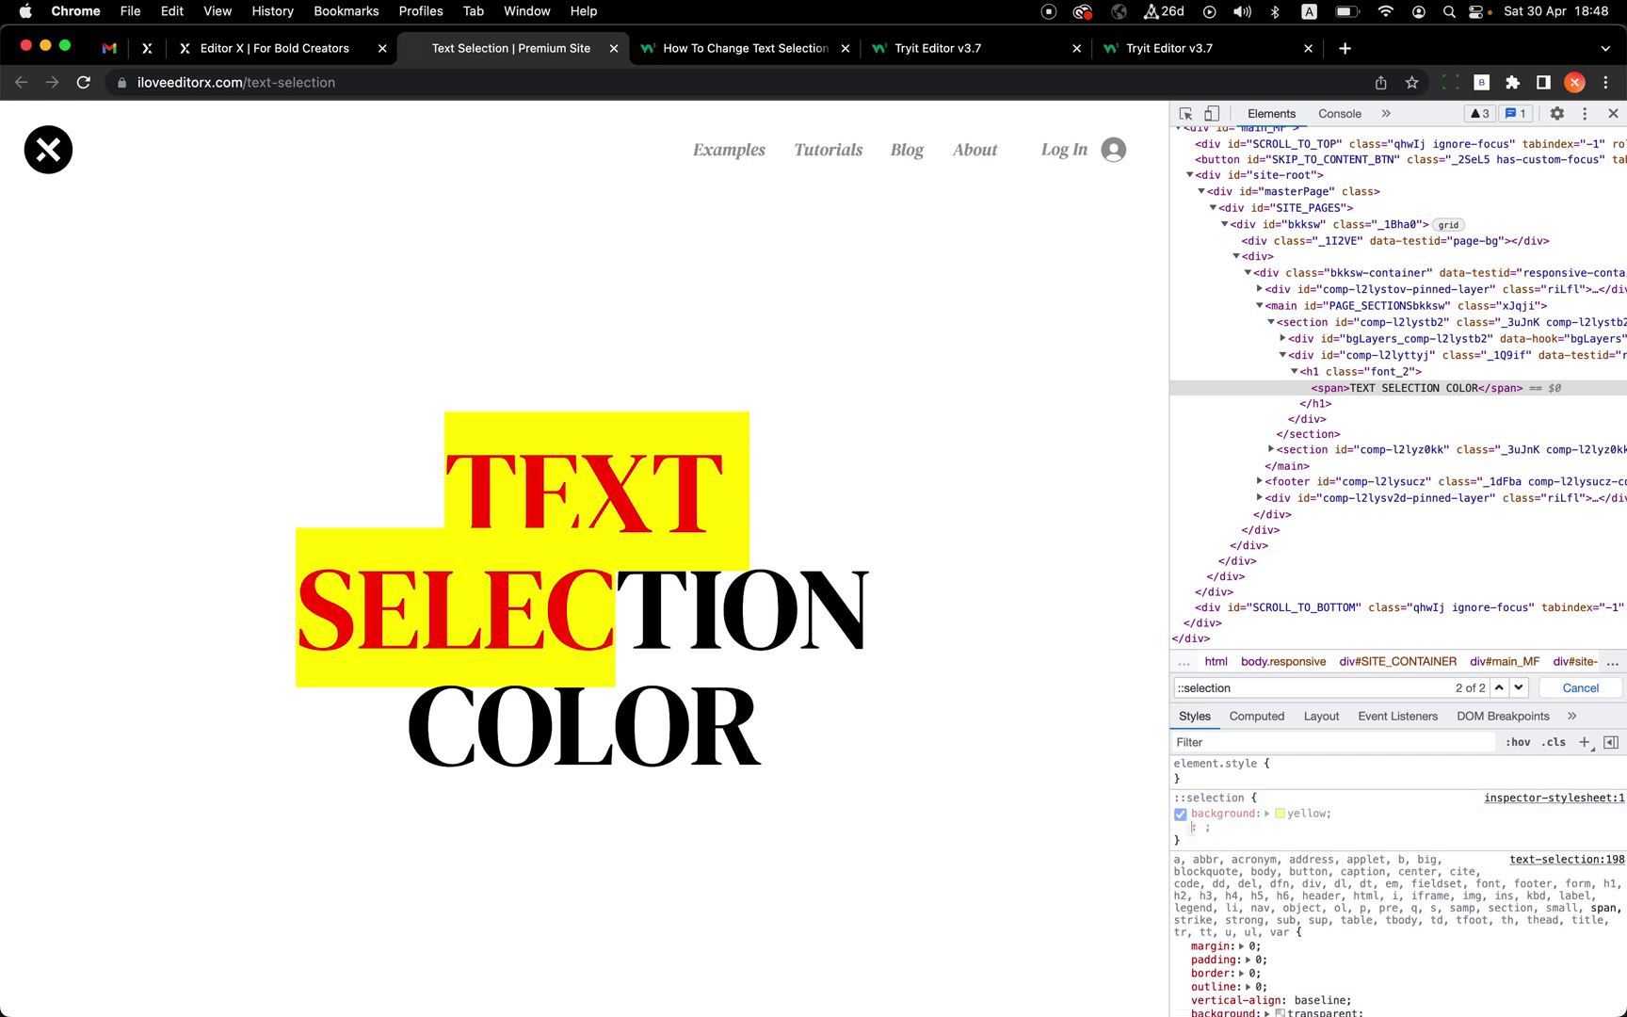
{"action": "key", "text": "BackSpace"}
{"action": "key", "text": "Escape"}
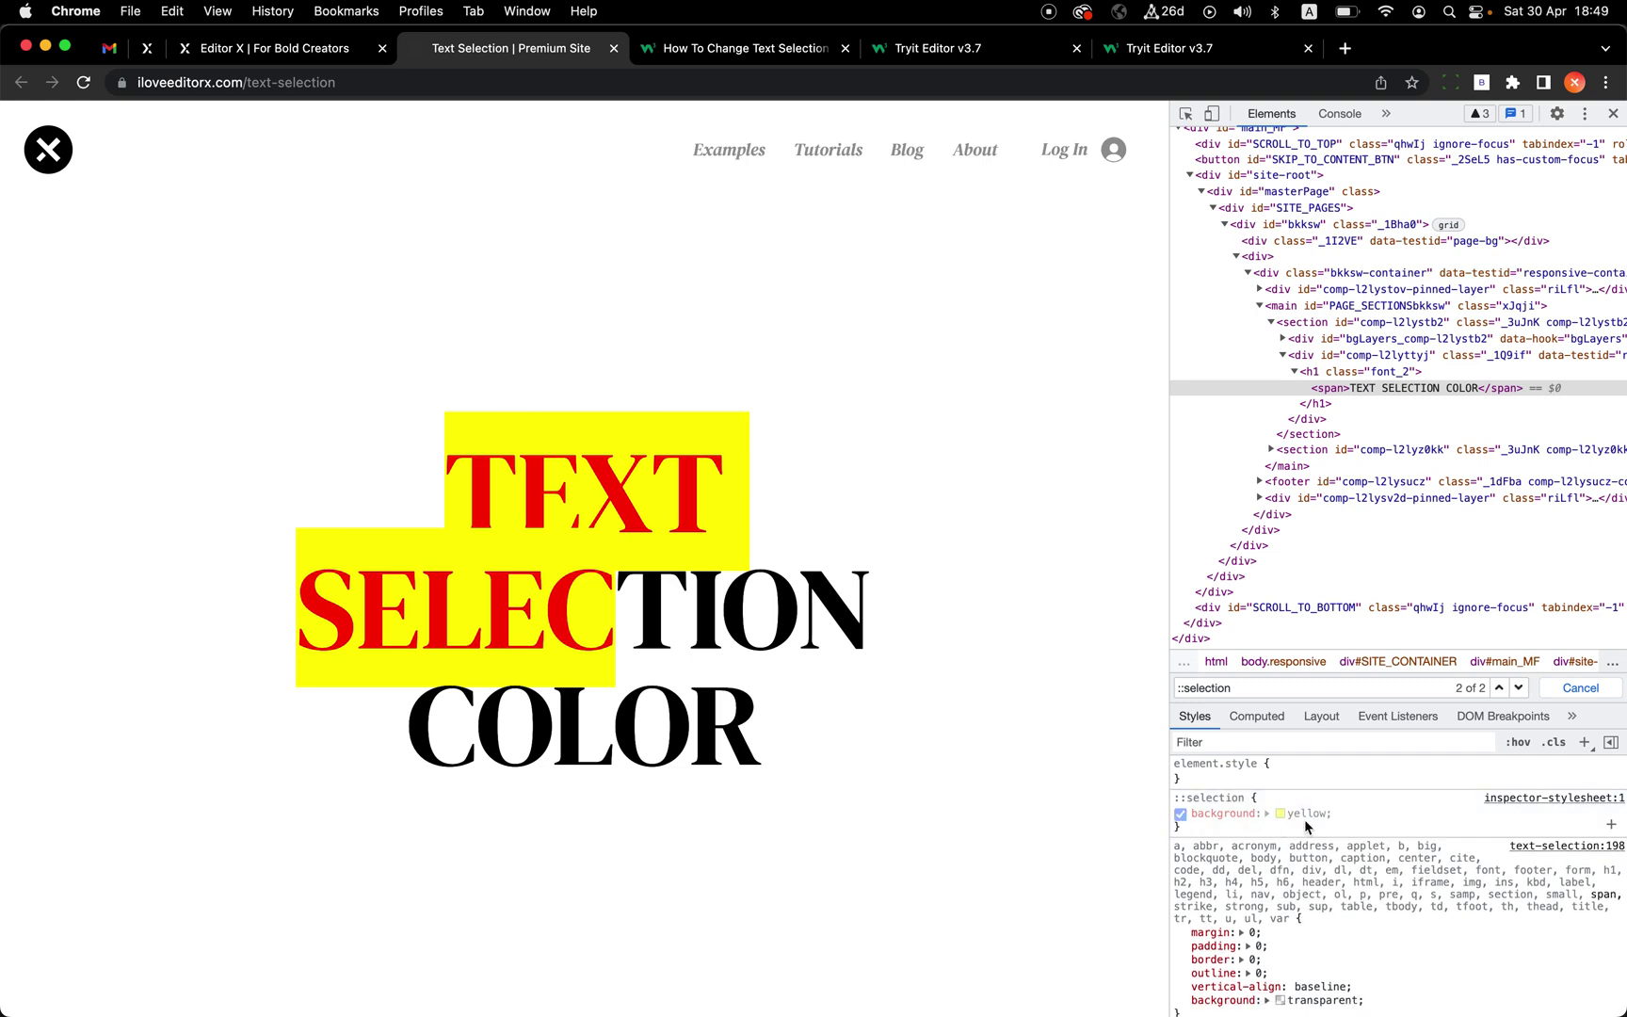
Step: Make the rule's yellow background semi-transparent at #ffff00a8 and copy the color value
{"action": "left_click", "coordinate": [1282, 819]}
{"action": "left_click", "coordinate": [1410, 654]}
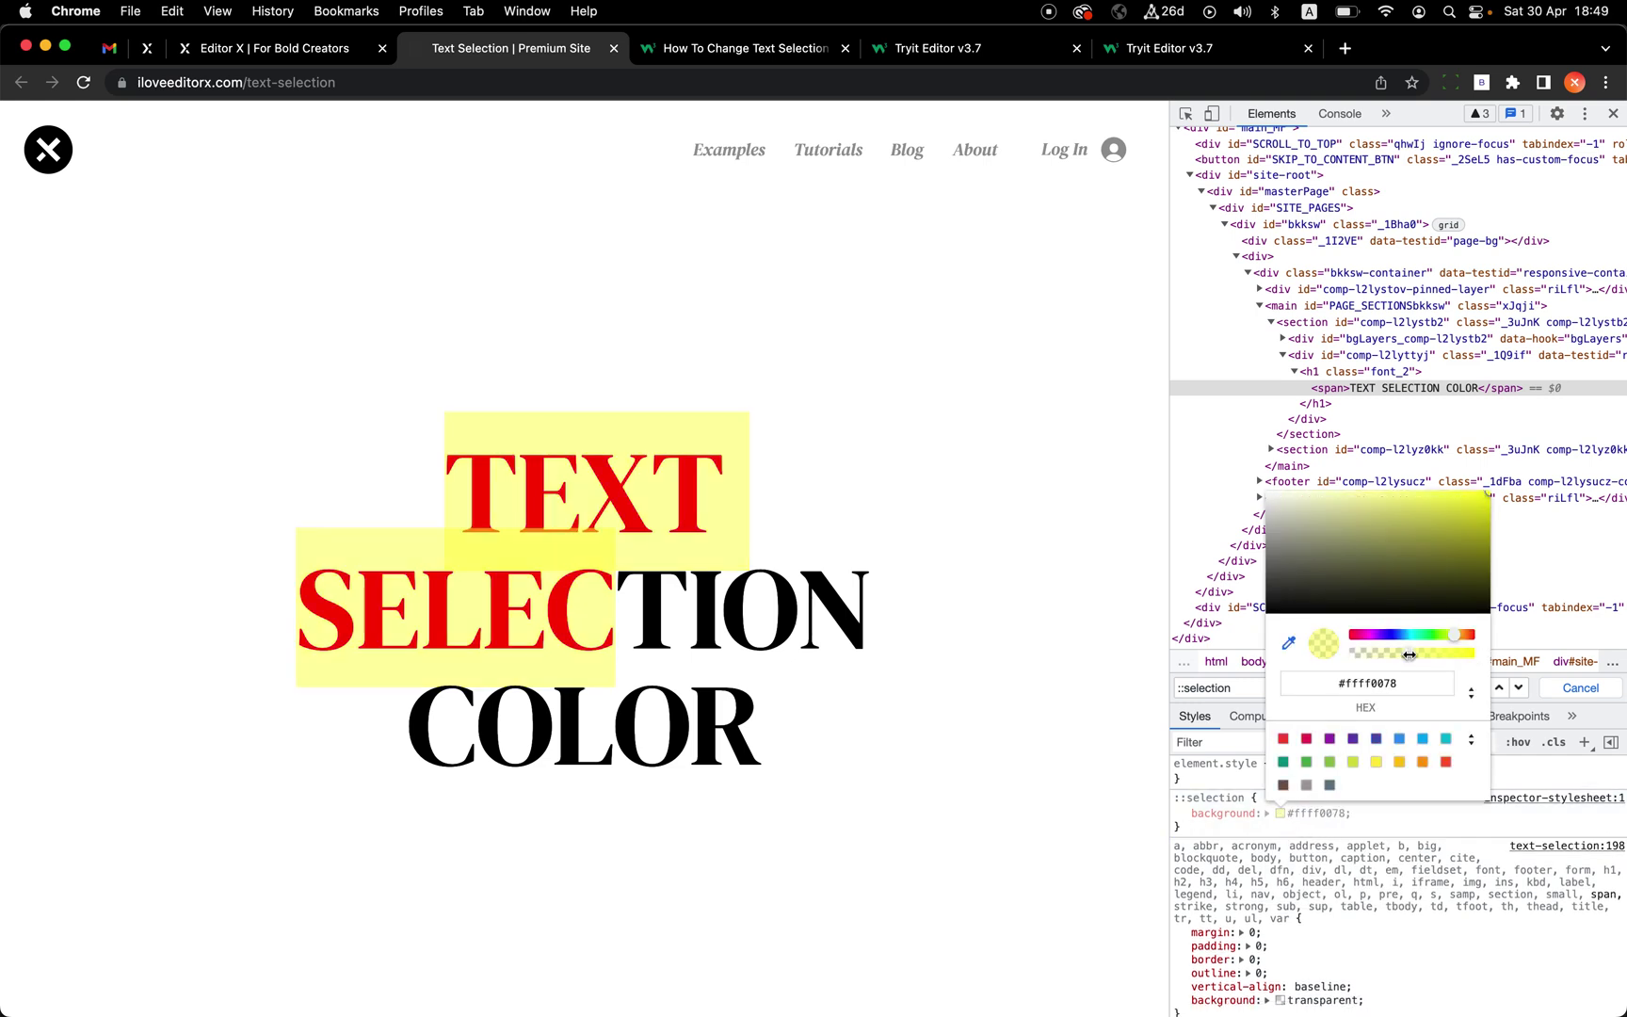
{"action": "left_click_drag", "start_coordinate": [1406, 655], "coordinate": [1439, 652]}
{"action": "left_click", "coordinate": [1319, 814]}
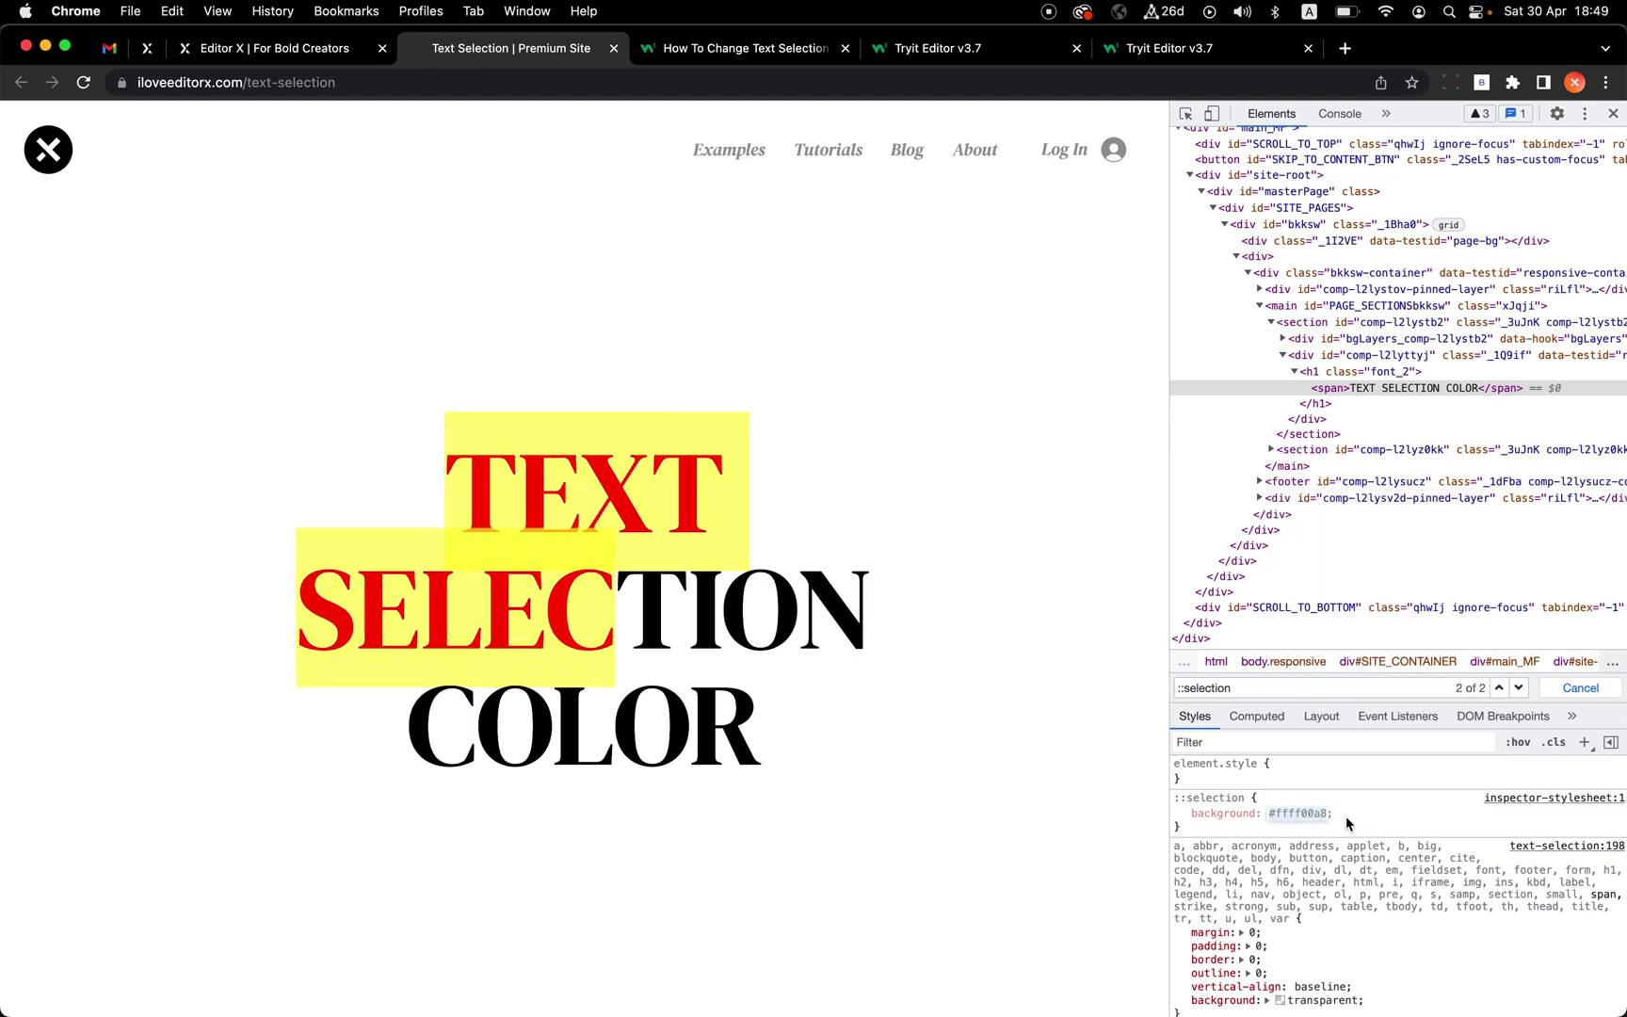
{"action": "key", "text": "Escape"}
Step: Edit the "Custom Text Selection Color - CSS" snippet's settings and set the "::-moz-selection" background to #ffff00a8
{"action": "left_click", "coordinate": [148, 52]}
{"action": "left_click", "coordinate": [1288, 613]}
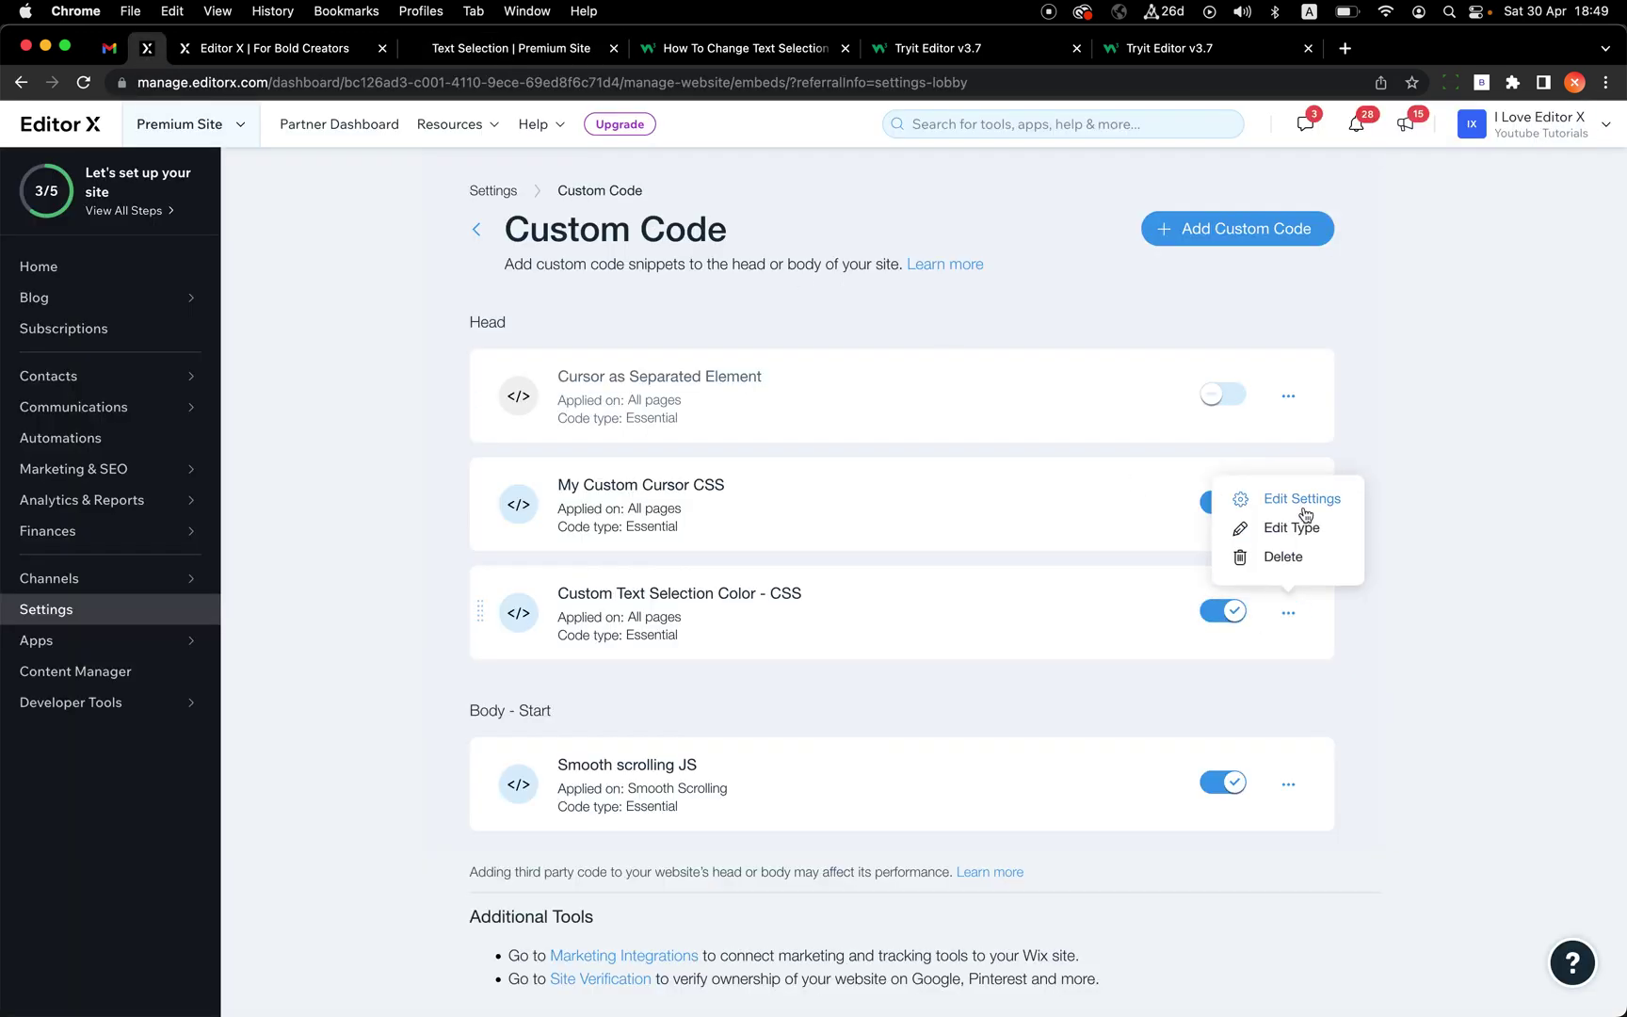
{"action": "left_click", "coordinate": [1301, 499]}
{"action": "scroll", "coordinate": [668, 376], "scroll_direction": "down", "scroll_amount": 1}
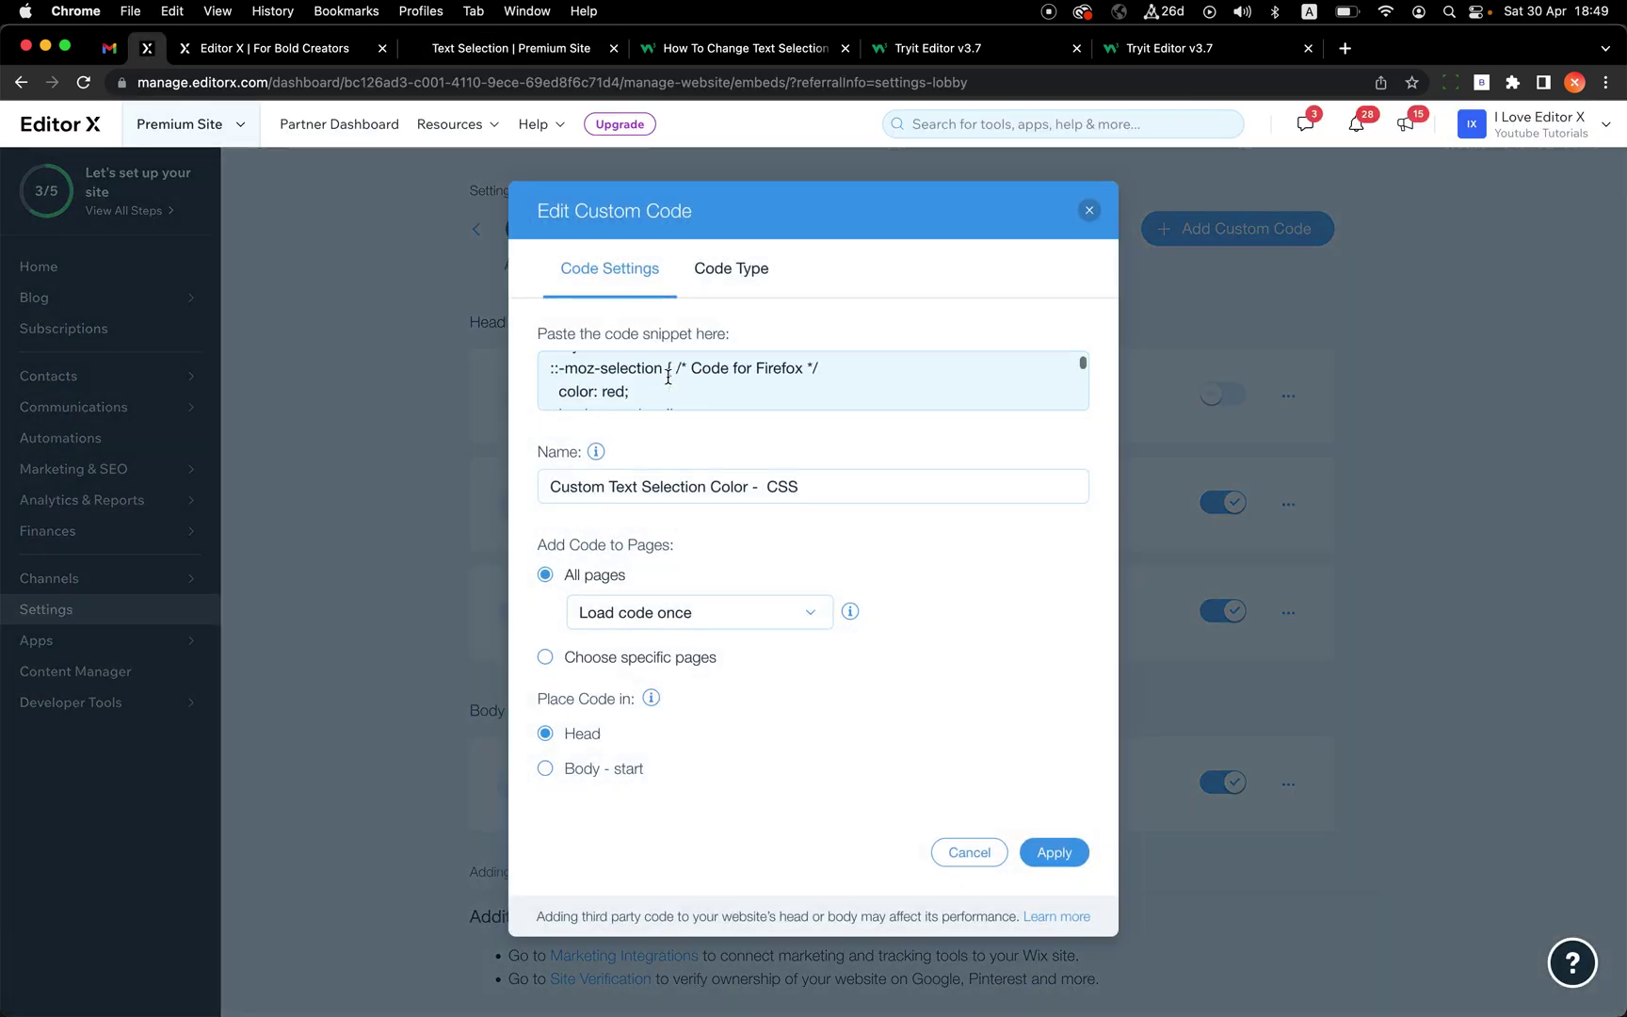
{"action": "scroll", "coordinate": [668, 377], "scroll_direction": "down", "scroll_amount": 1}
{"action": "double_click", "coordinate": [668, 383]}
{"action": "type", "text": "#ff00a8"}
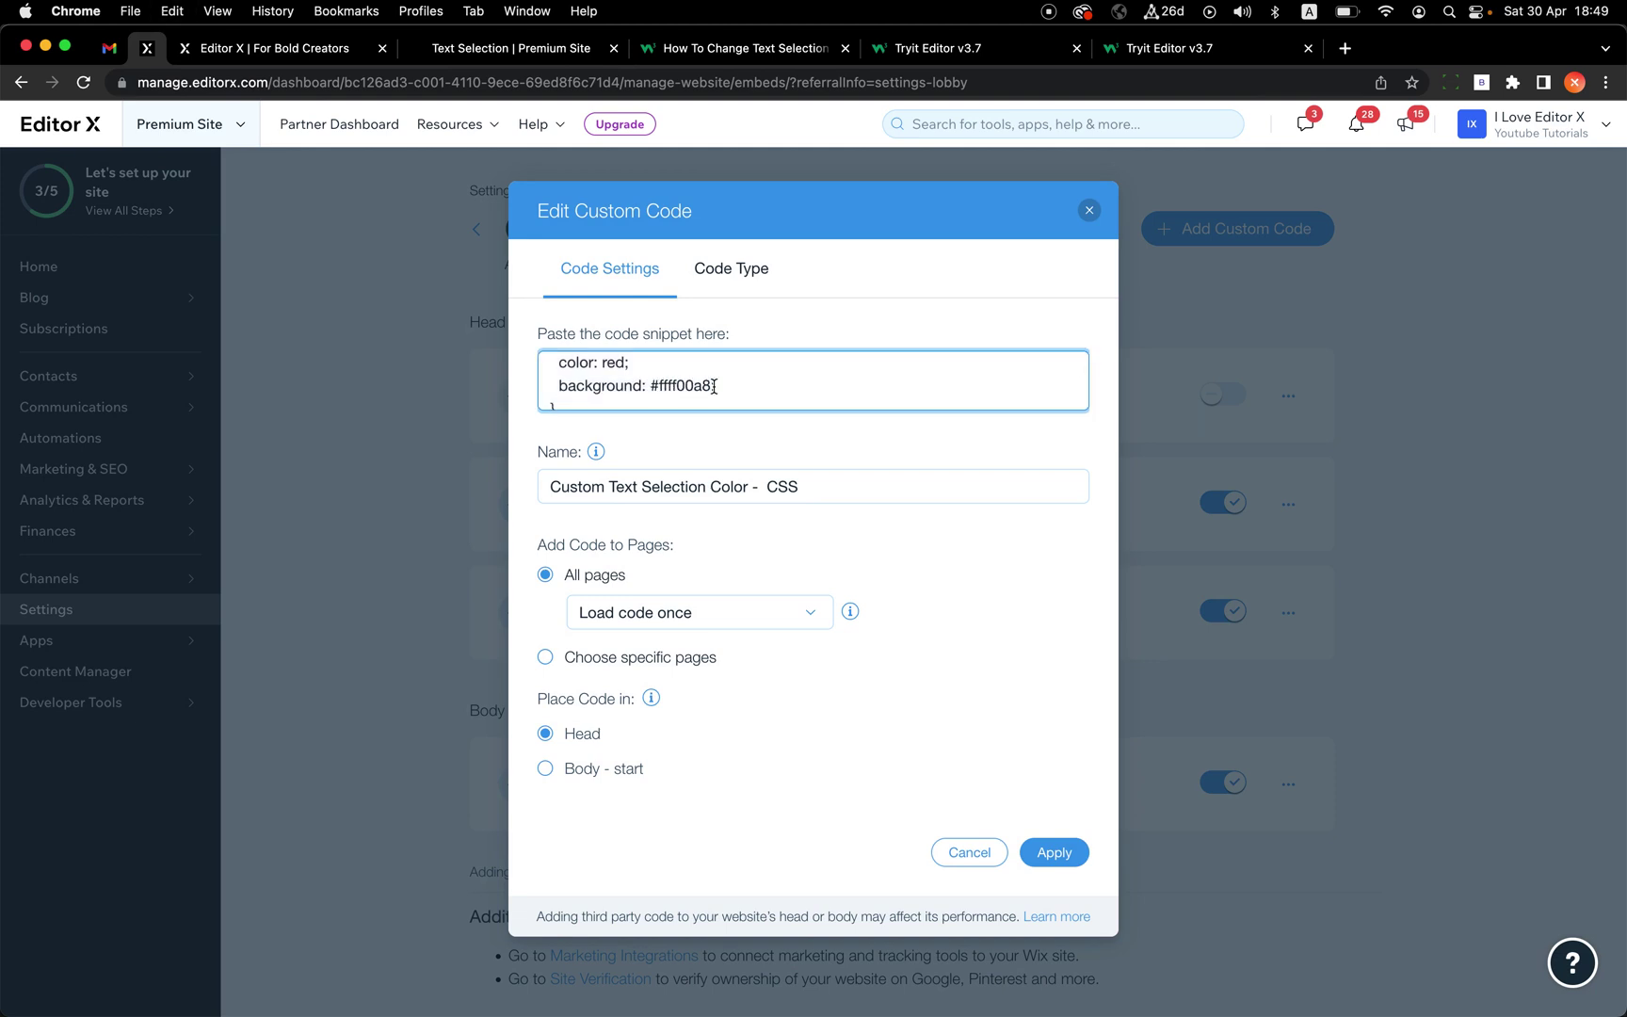
Step: Set the "::selection" background to #ffff00a8 in the snippet and apply the custom code changes
{"action": "scroll", "coordinate": [738, 399], "scroll_direction": "down", "scroll_amount": 1}
{"action": "key", "text": "super+z"}
{"action": "scroll", "coordinate": [738, 399], "scroll_direction": "down", "scroll_amount": 1}
{"action": "double_click", "coordinate": [674, 366]}
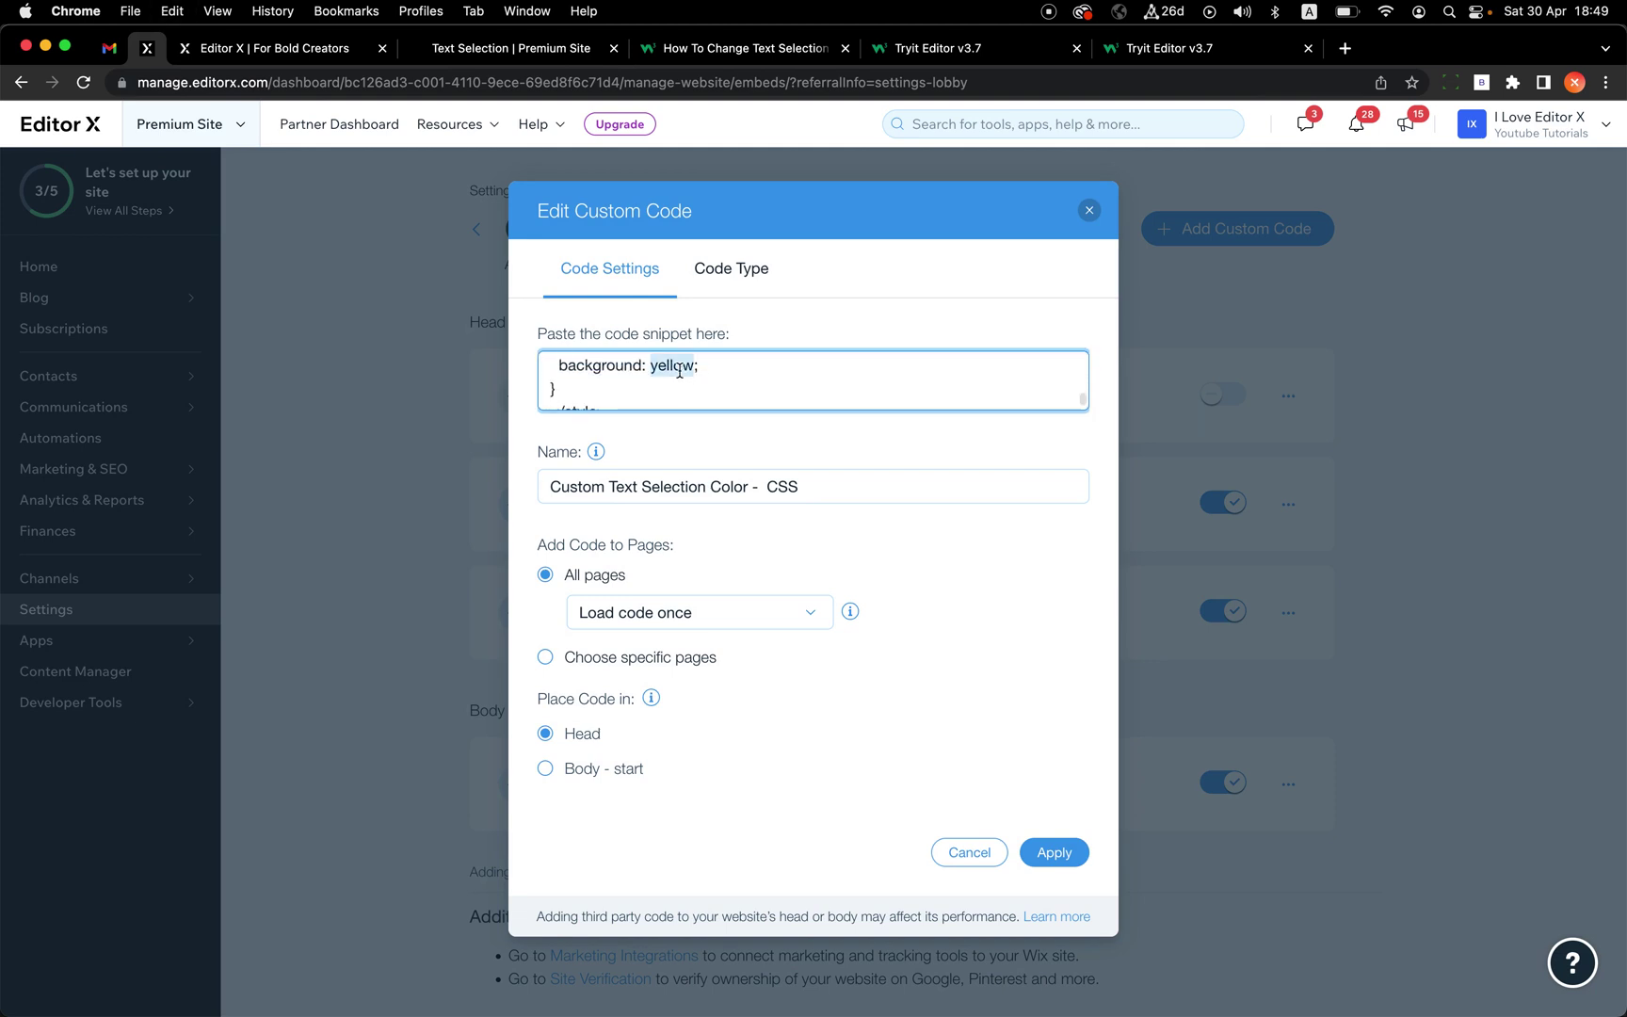
{"action": "type", "text": "#ff00a8"}
{"action": "left_click", "coordinate": [1054, 852]}
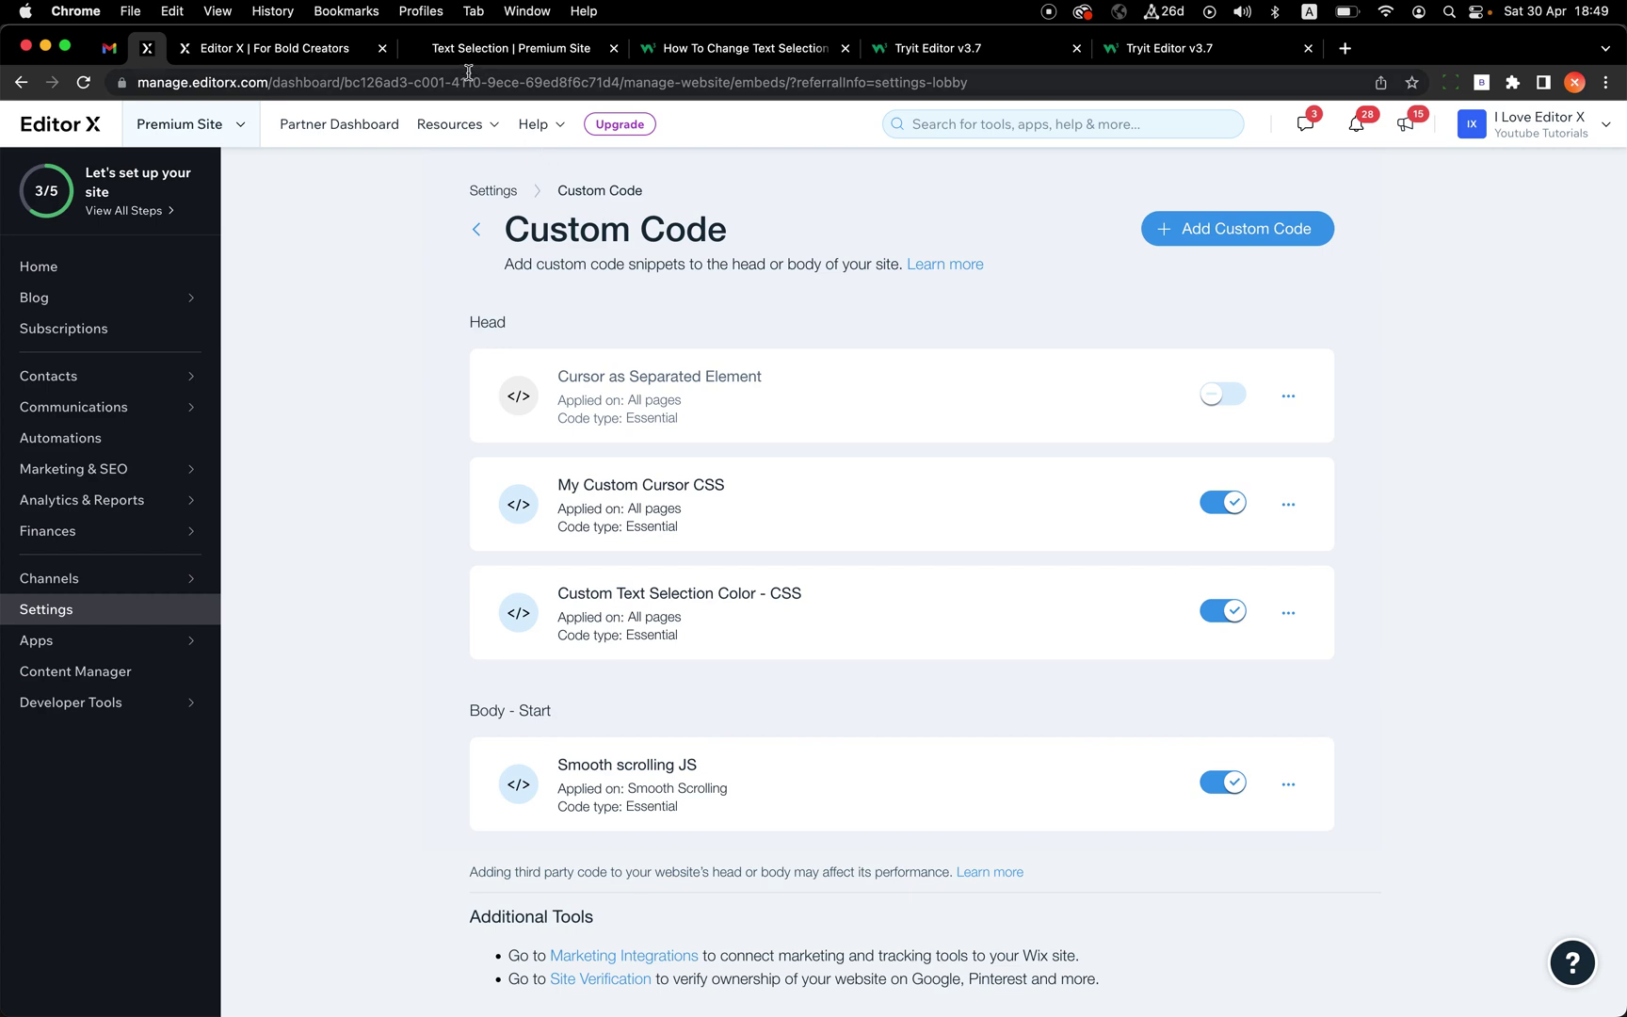
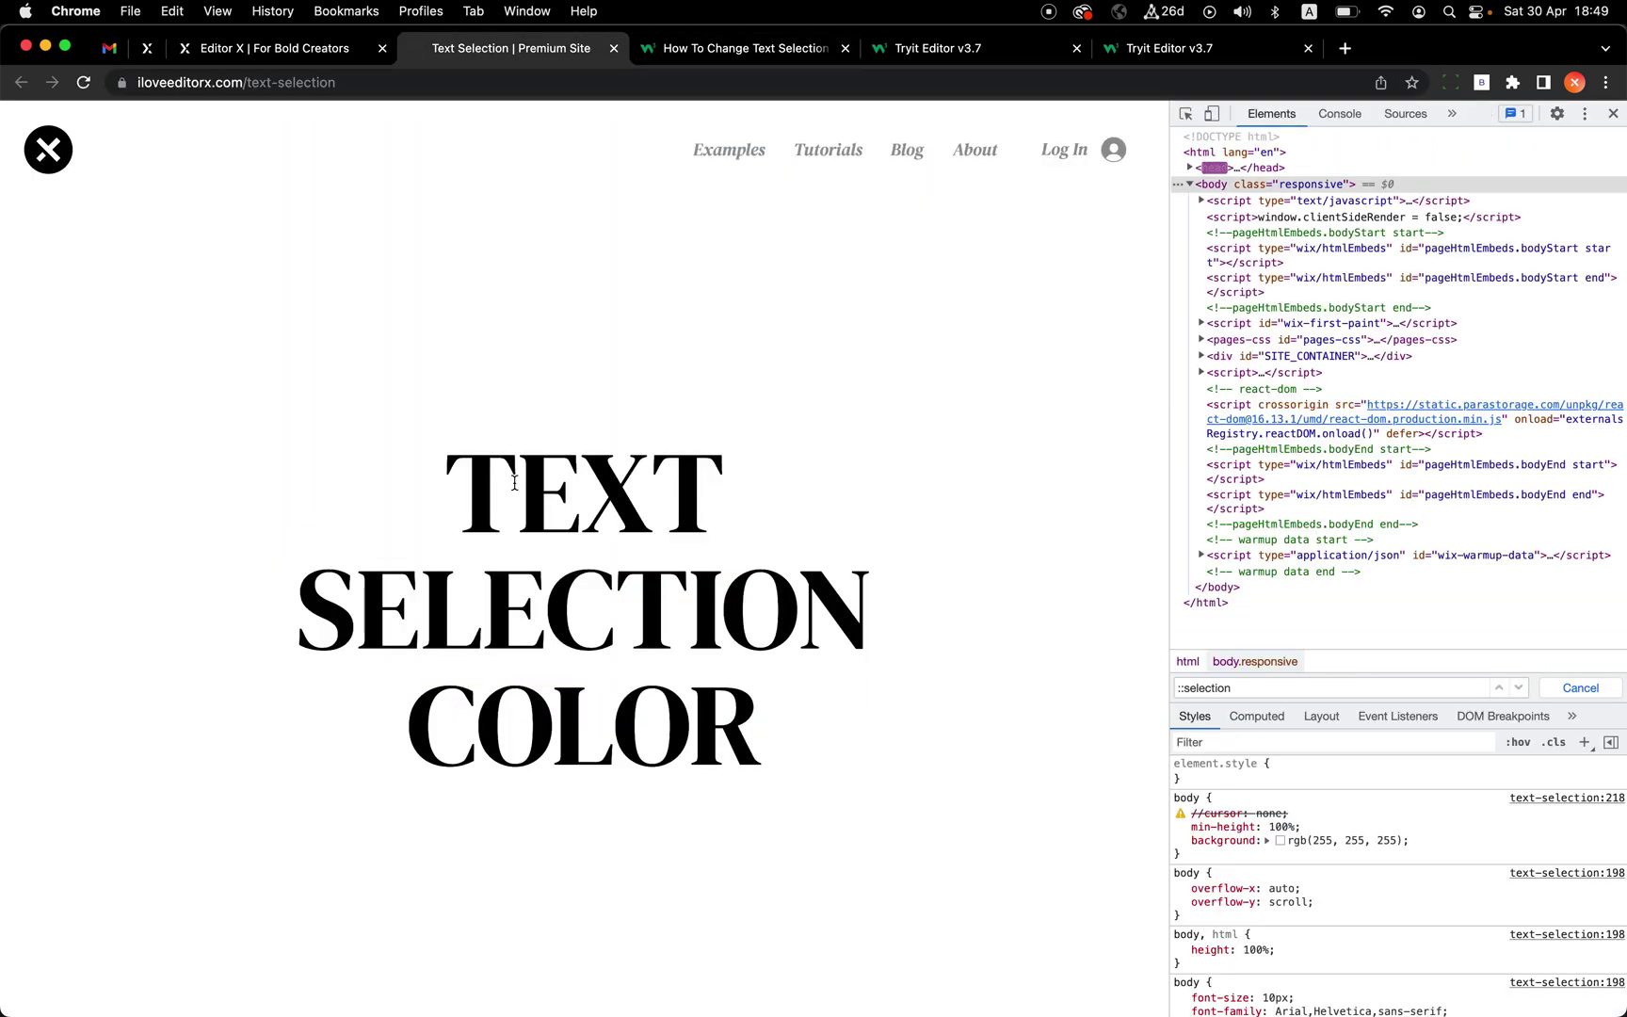
Step: Reload the live text-selection page and test the updated highlight on its main heading
{"action": "left_click_drag", "start_coordinate": [445, 477], "coordinate": [628, 625]}
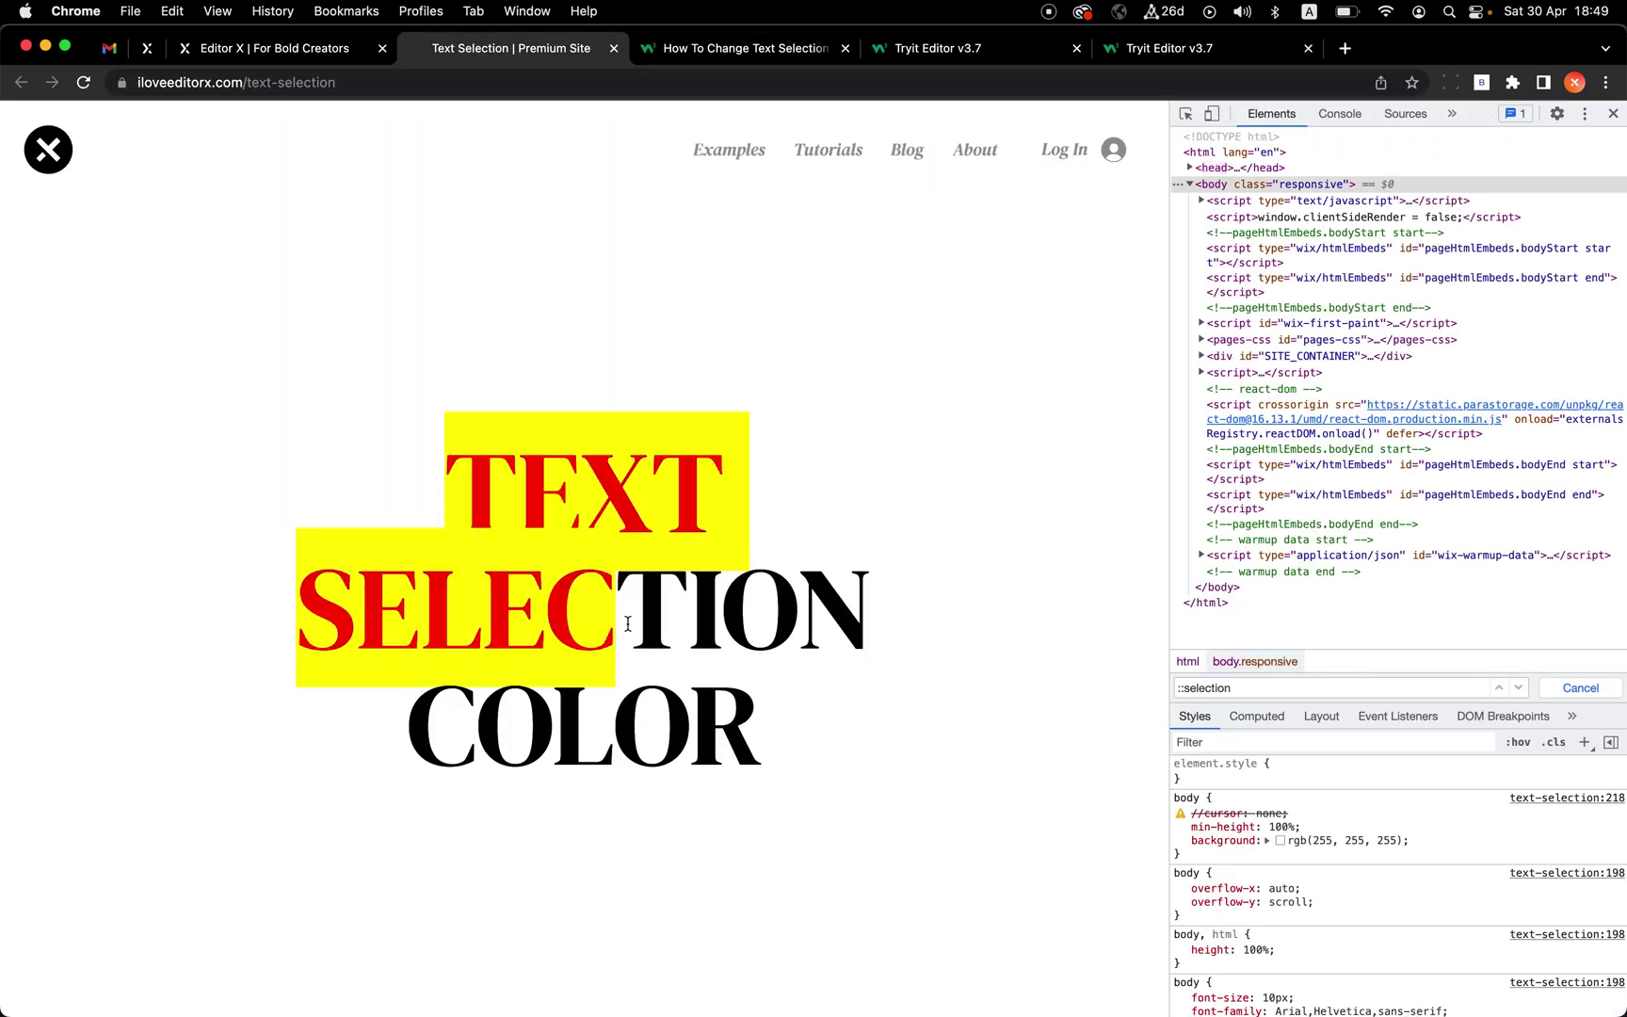
{"action": "key", "text": "super+r"}
{"action": "left_click_drag", "start_coordinate": [446, 470], "coordinate": [613, 630]}
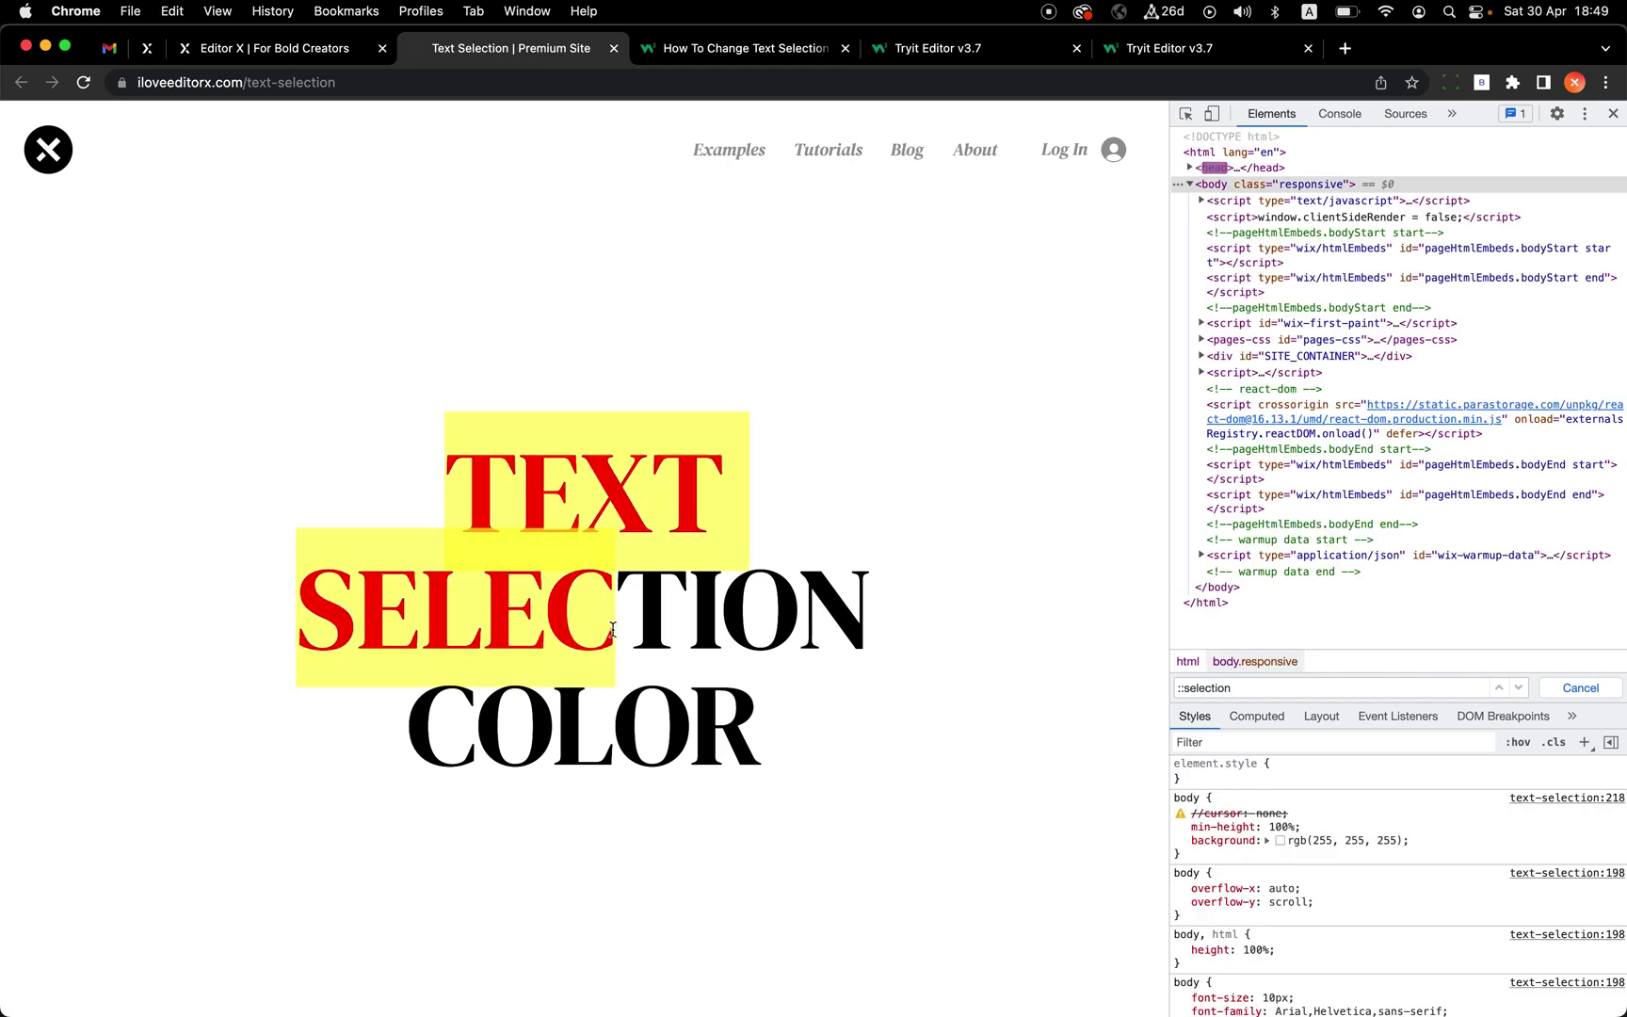
{"action": "scroll", "coordinate": [530, 555], "scroll_direction": "up", "scroll_amount": 5}
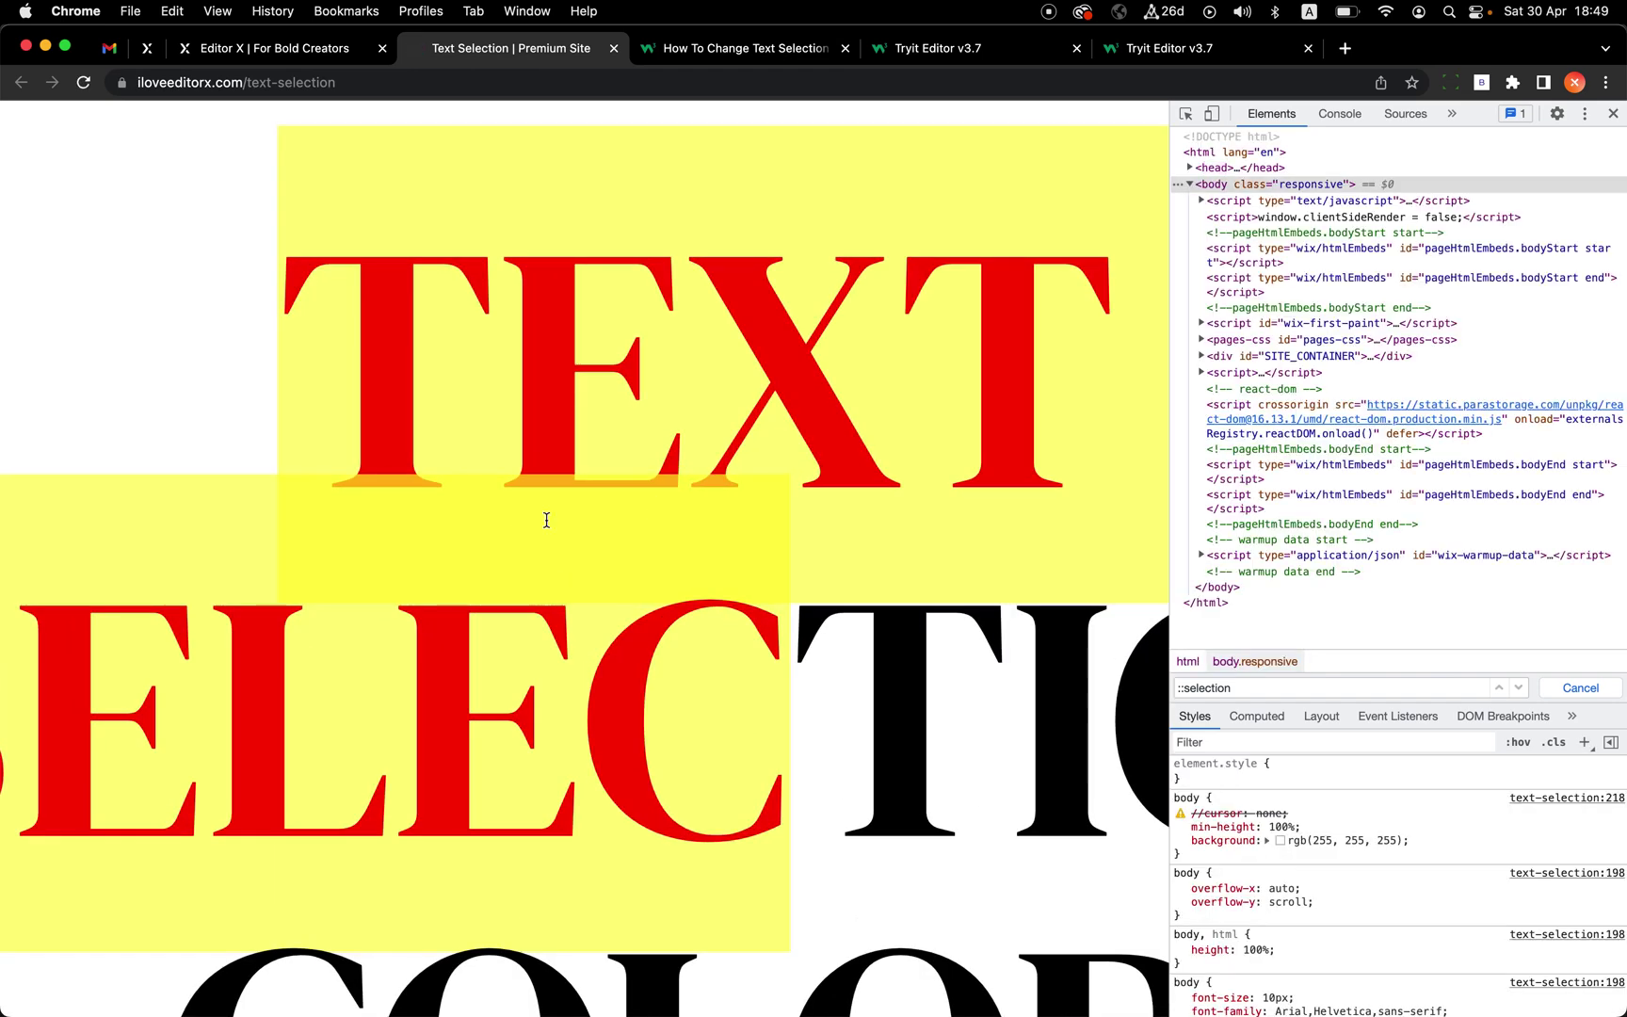
{"action": "scroll", "coordinate": [642, 528], "scroll_direction": "down", "scroll_amount": 5}
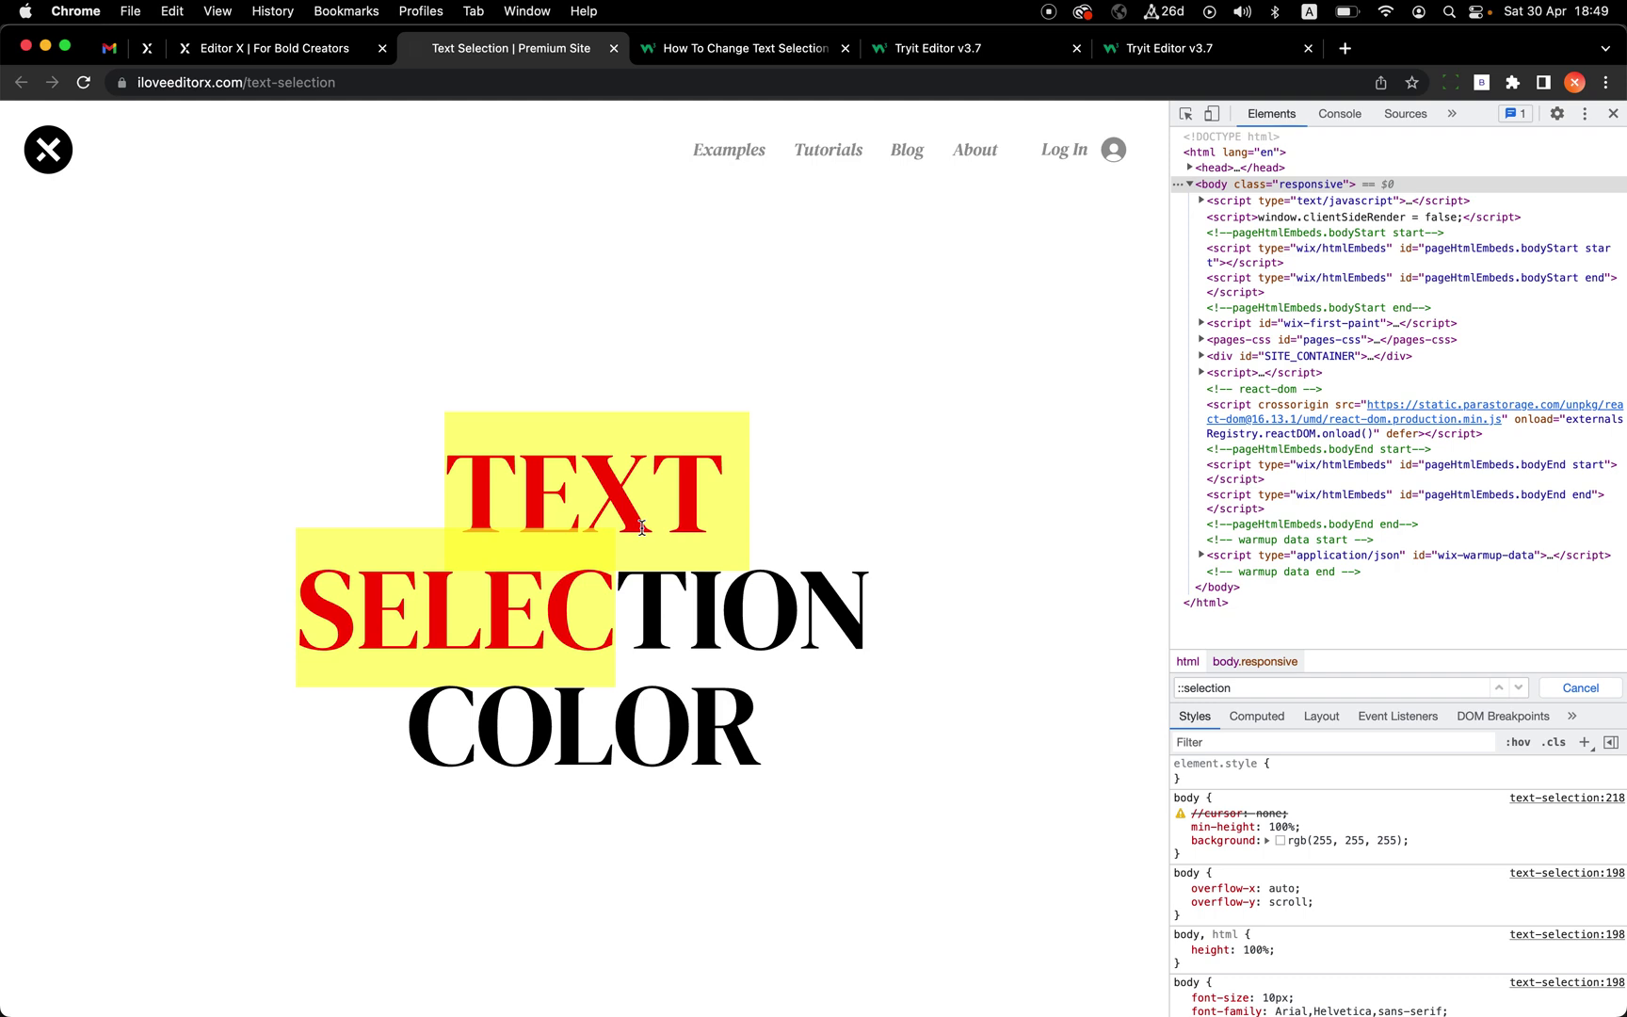
{"action": "left_click", "coordinate": [643, 528]}
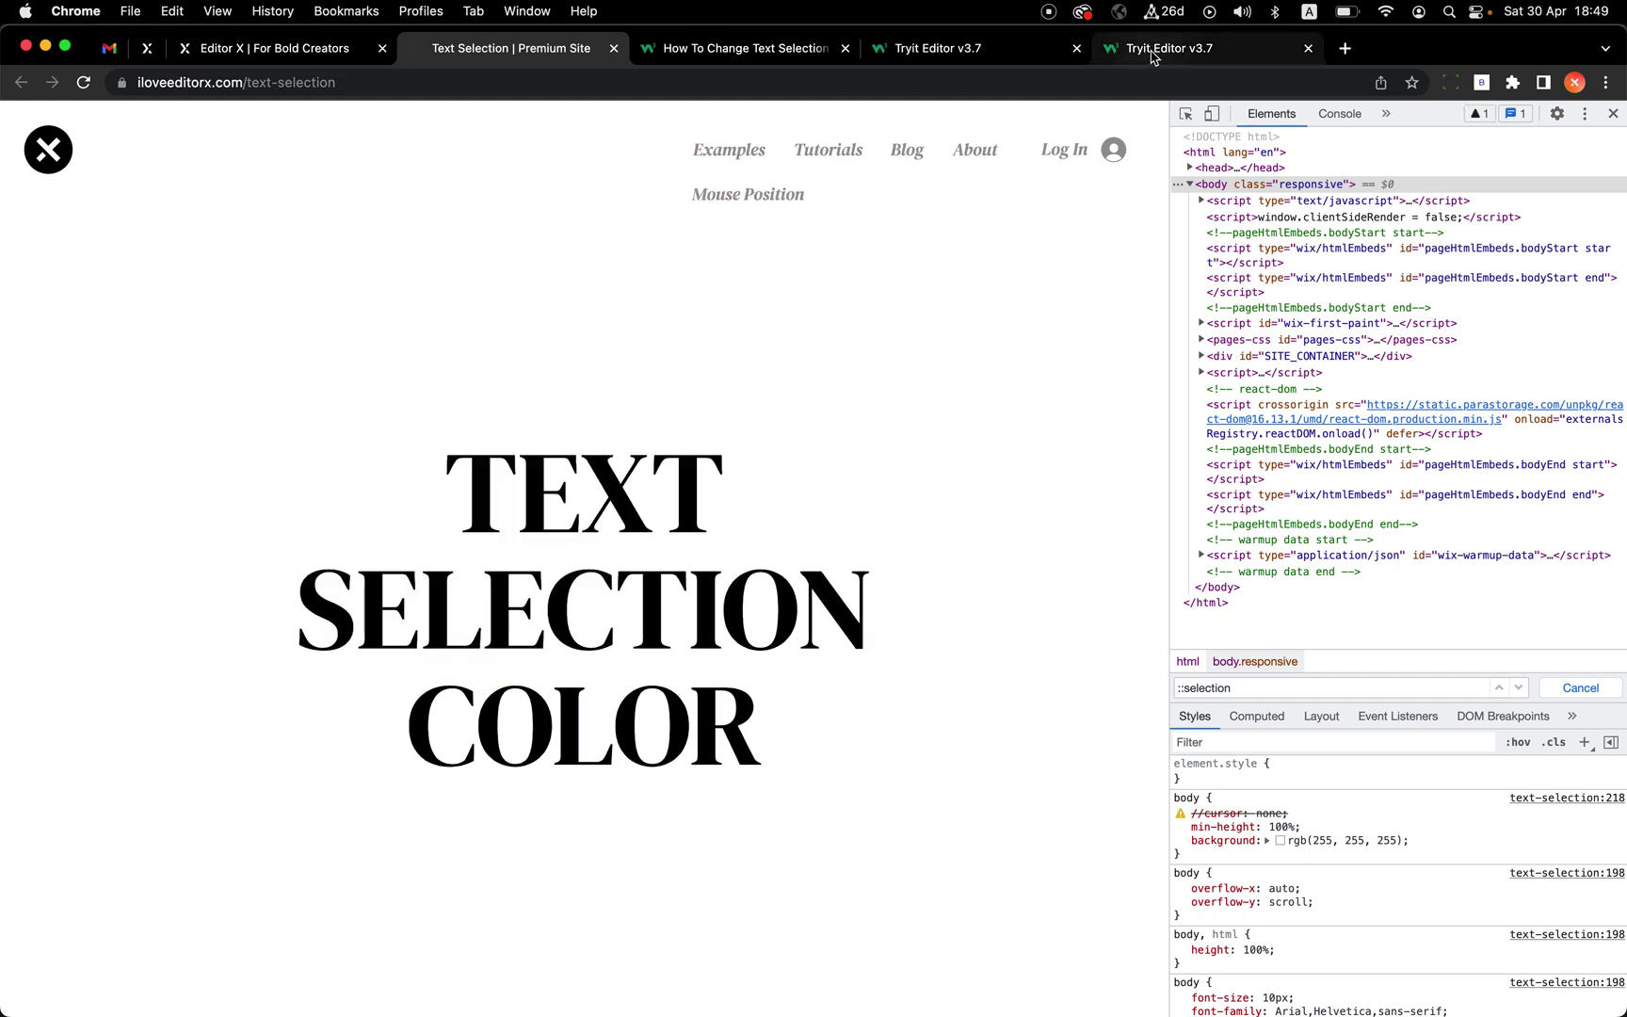
Step: Check the opaque highlight in the W3Schools Tryit example for comparison, and return to the live site page
{"action": "left_click", "coordinate": [988, 56]}
{"action": "left_click_drag", "start_coordinate": [830, 266], "coordinate": [942, 421]}
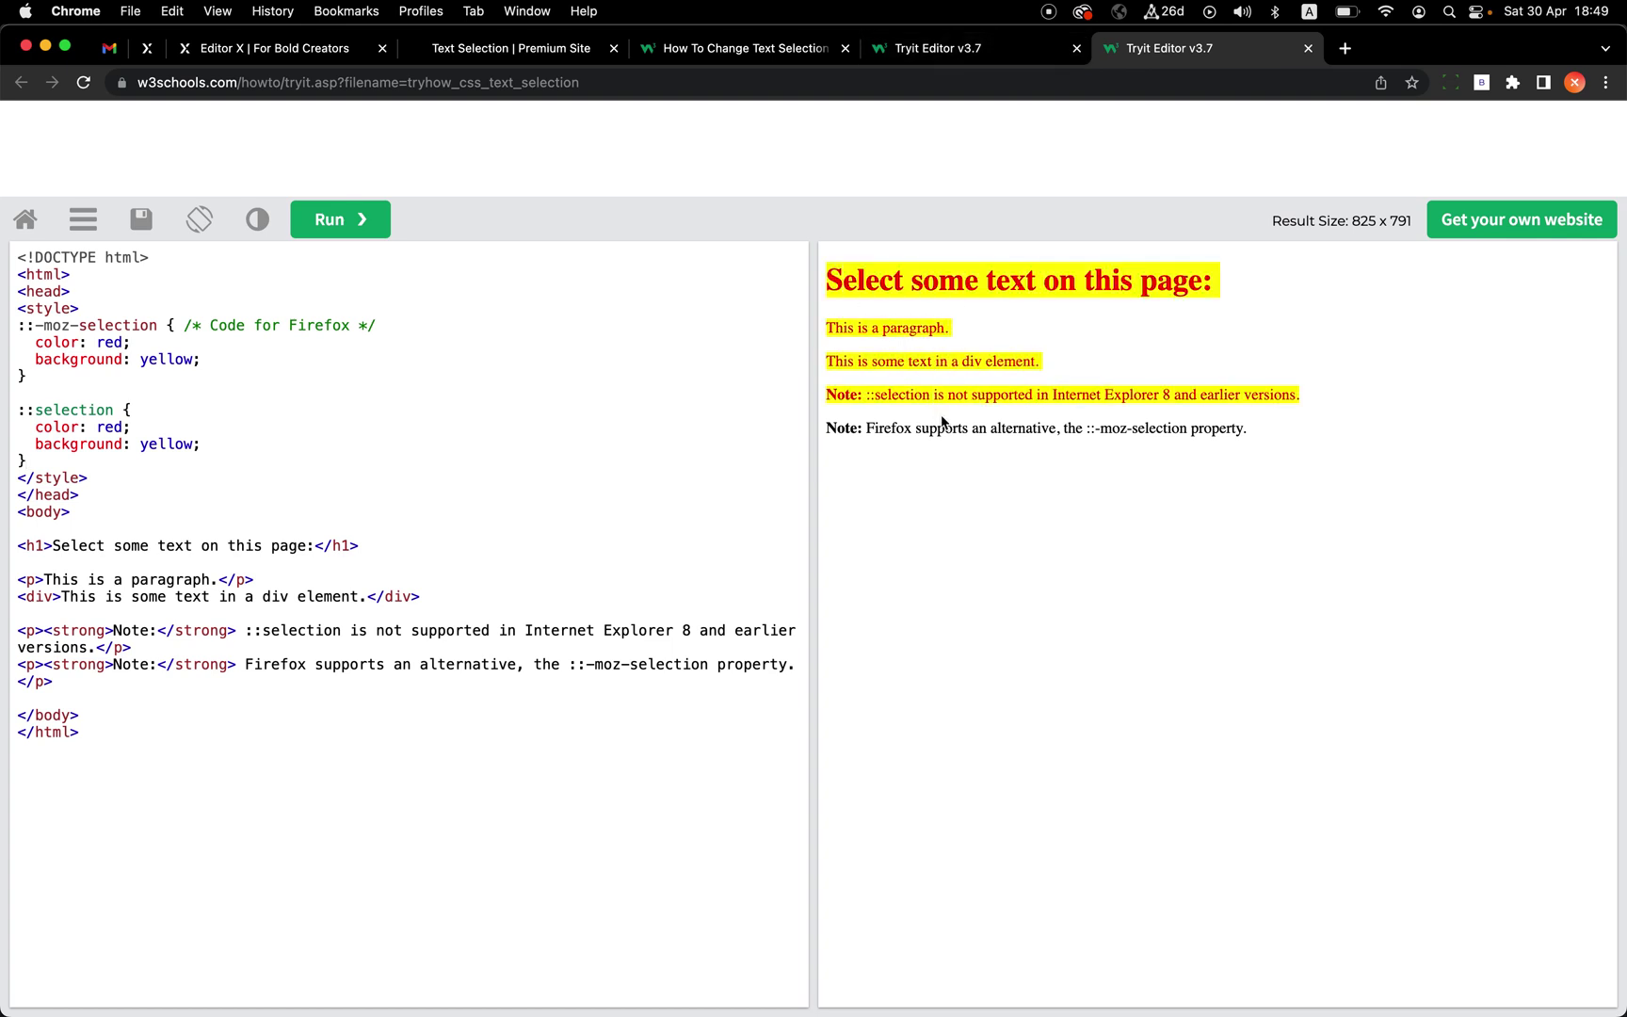
{"action": "left_click", "coordinate": [943, 421]}
{"action": "left_click", "coordinate": [531, 55]}
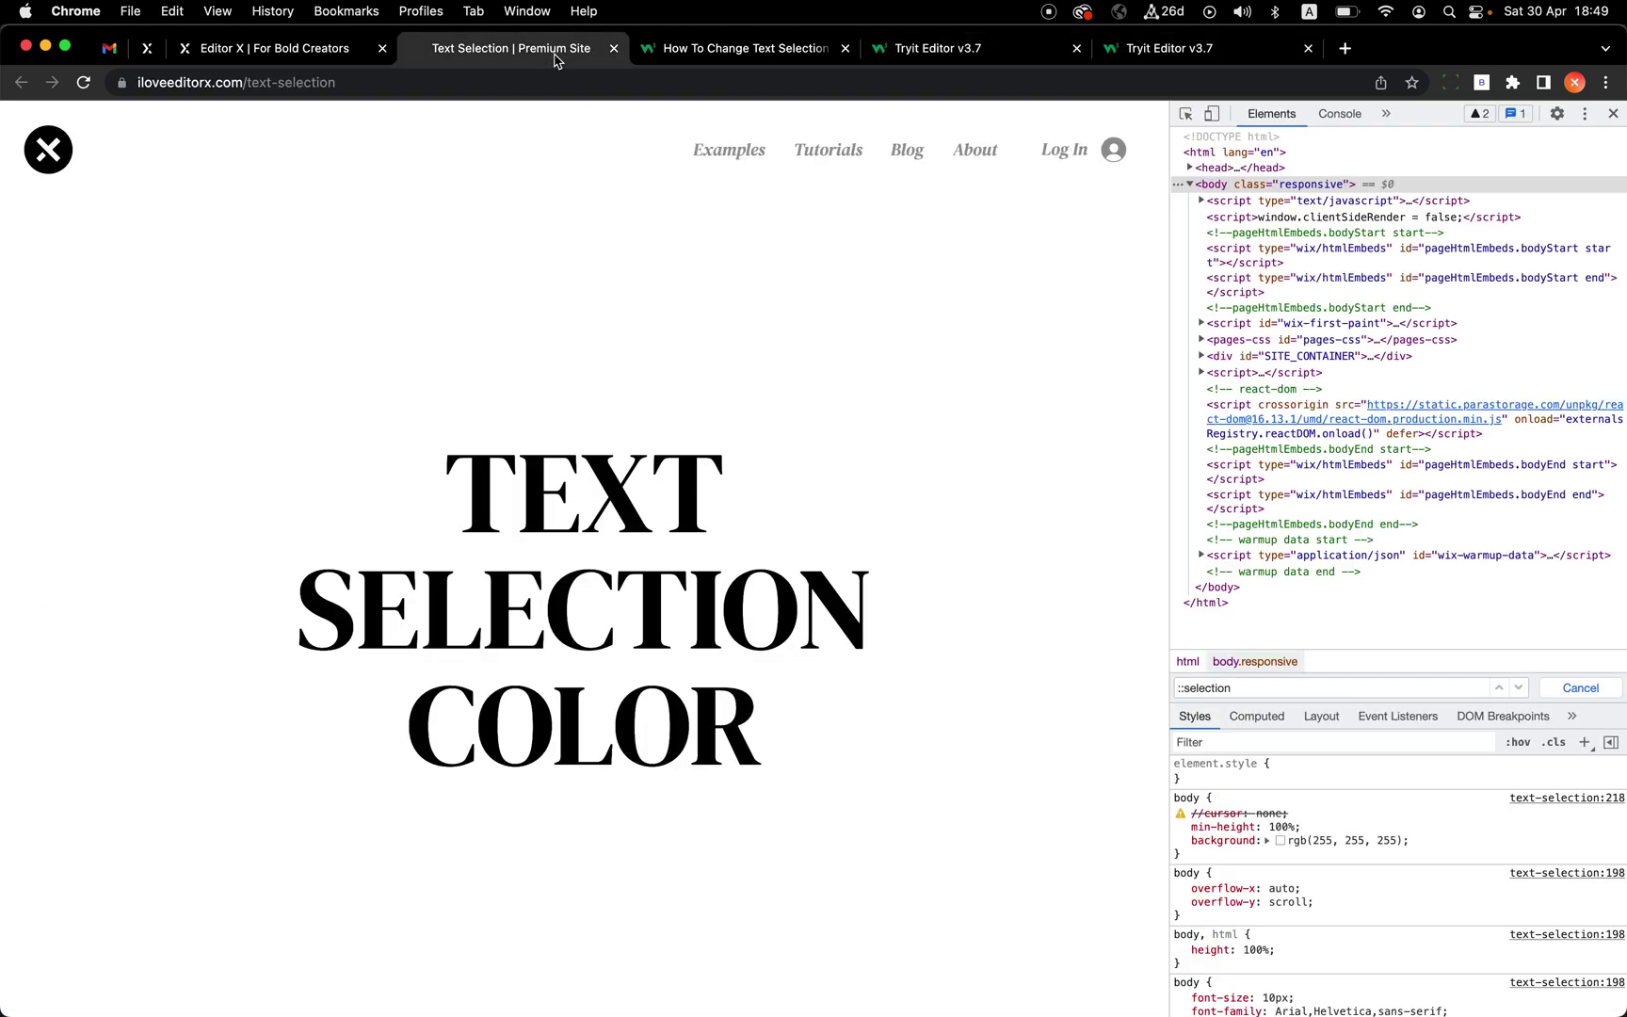
{"action": "left_click", "coordinate": [331, 52]}
{"action": "left_click", "coordinate": [469, 54]}
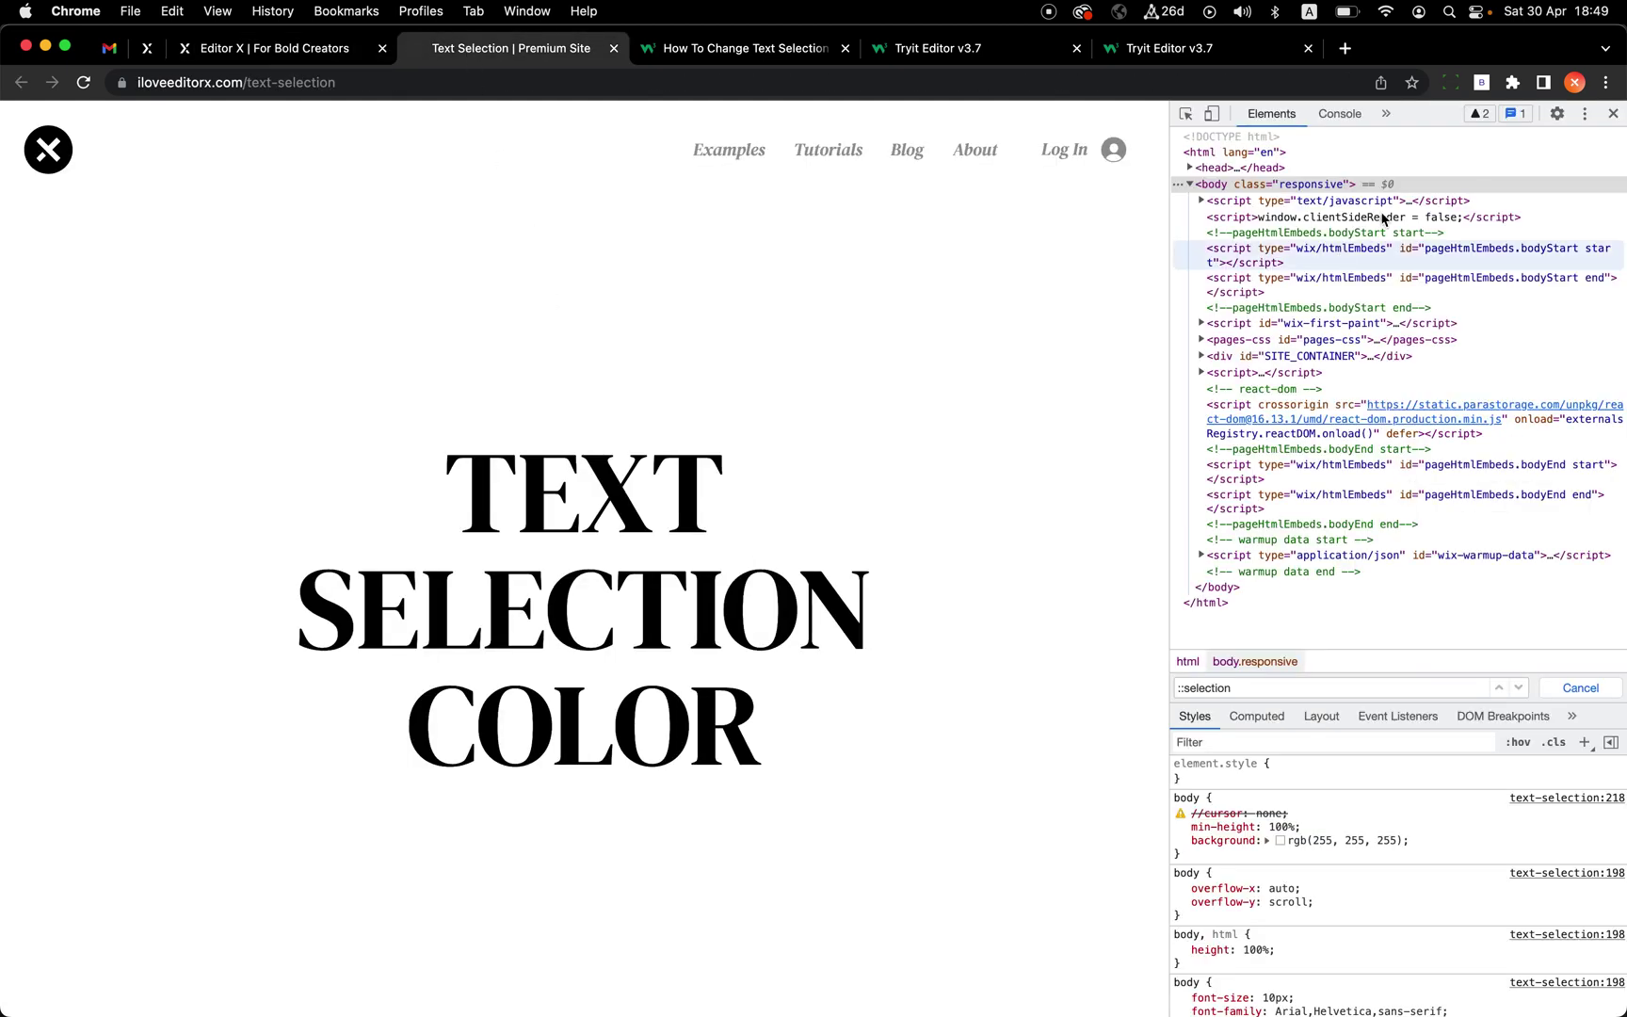
Step: Close the developer tools and test the selection color on the main heading and the Heading 2 section's text
{"action": "left_click", "coordinate": [1613, 114]}
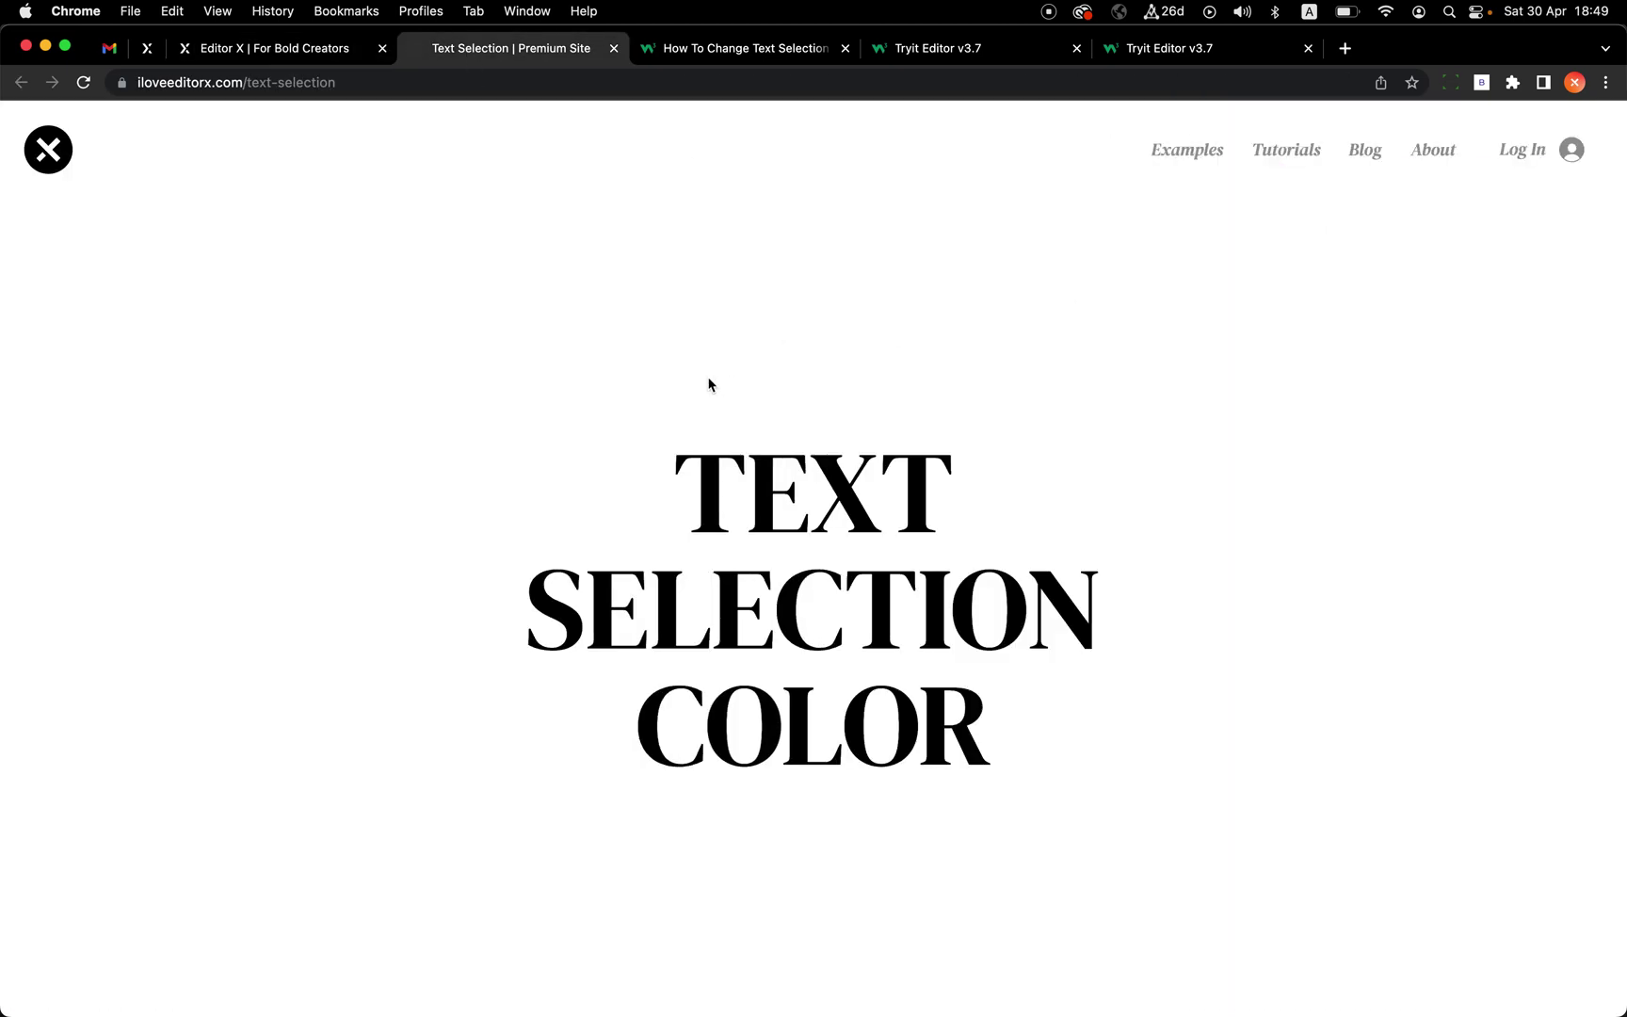
{"action": "scroll", "coordinate": [709, 384], "scroll_direction": "down", "scroll_amount": 5}
{"action": "scroll", "coordinate": [709, 382], "scroll_direction": "up", "scroll_amount": 5}
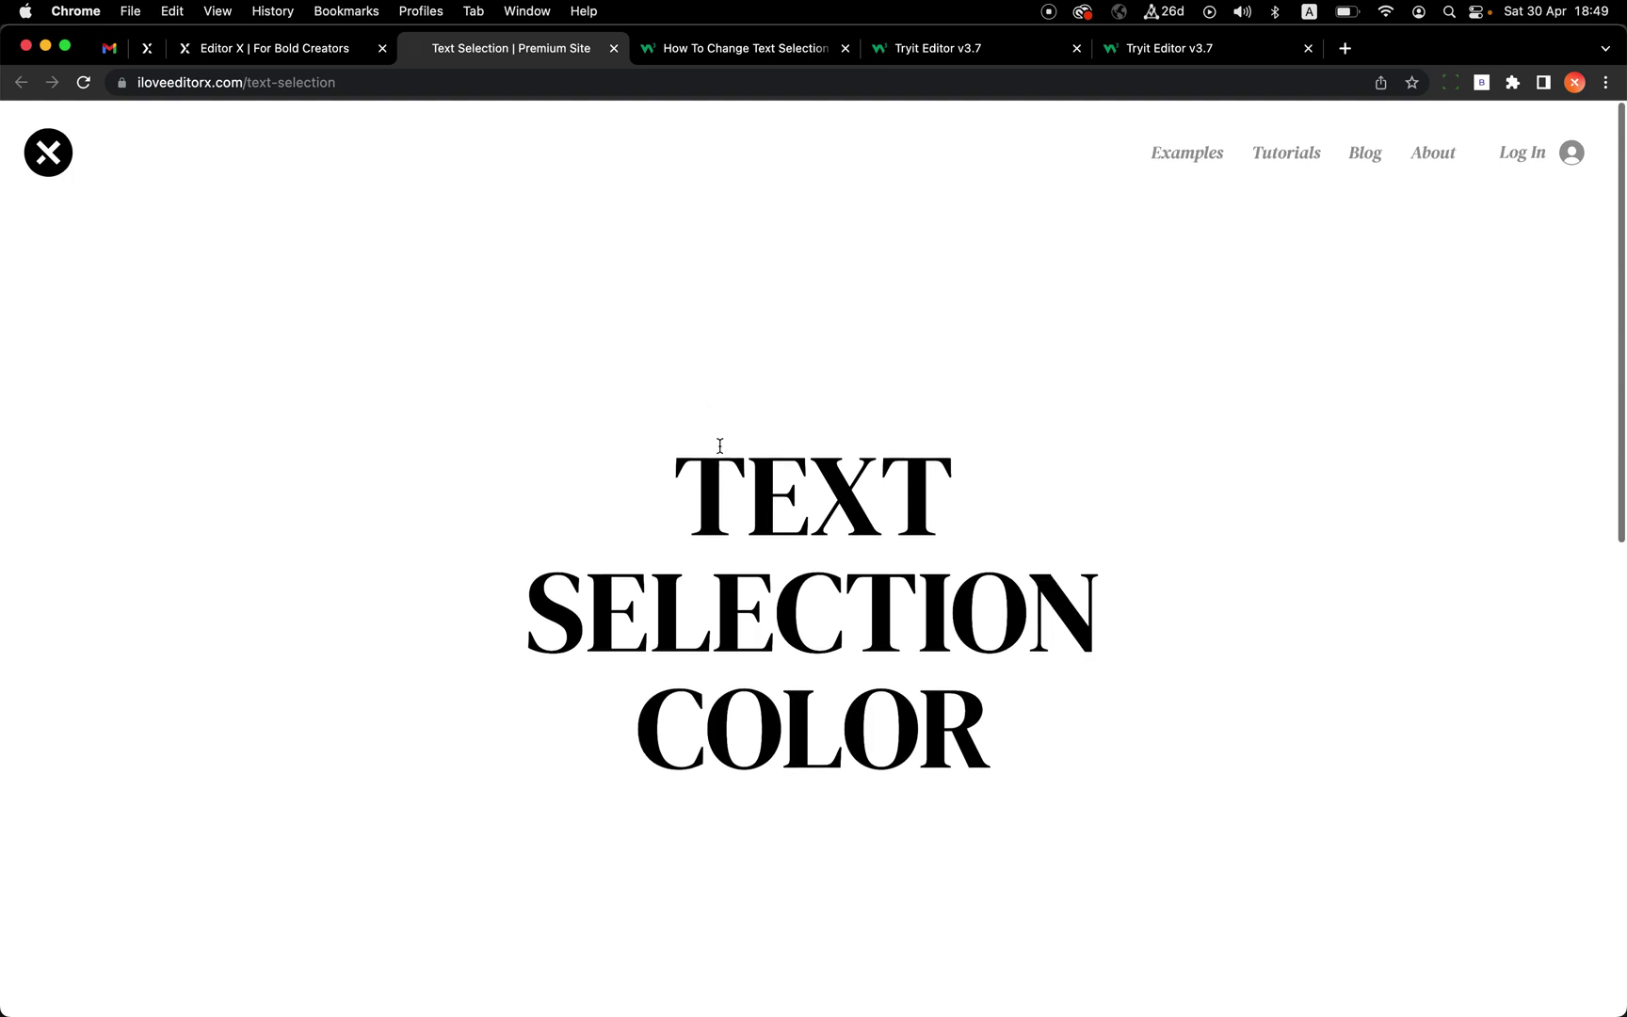
{"action": "left_click_drag", "start_coordinate": [680, 458], "coordinate": [876, 737]}
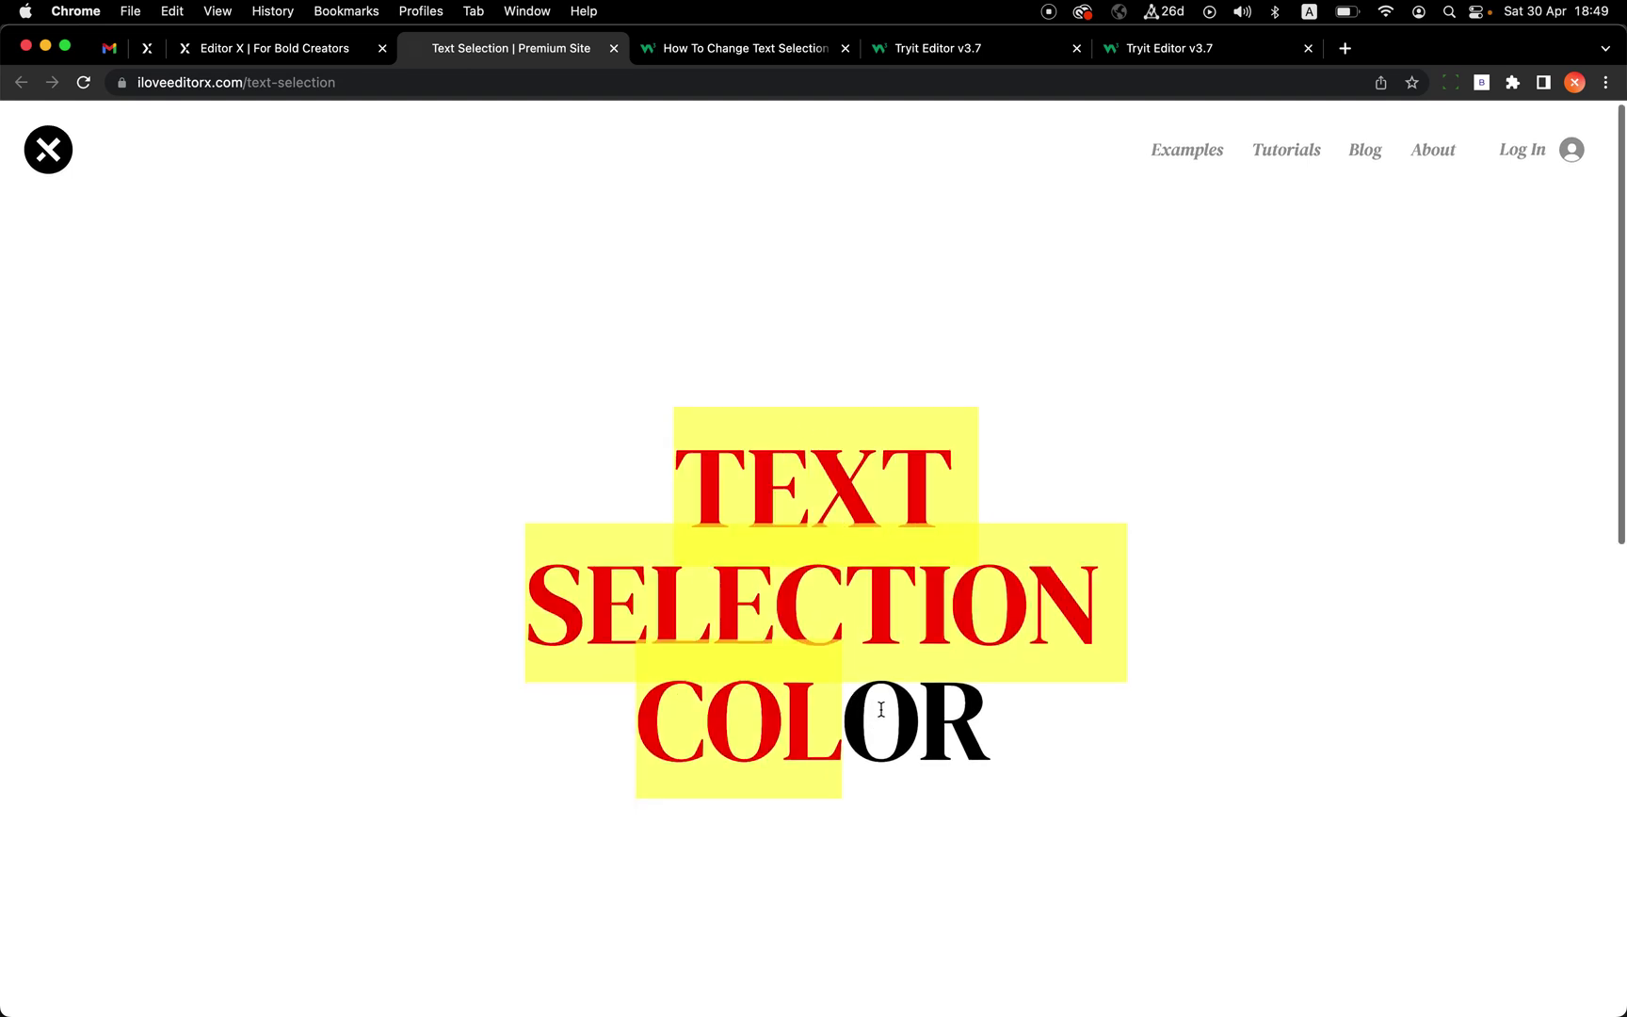
{"action": "scroll", "coordinate": [881, 711], "scroll_direction": "down", "scroll_amount": 8}
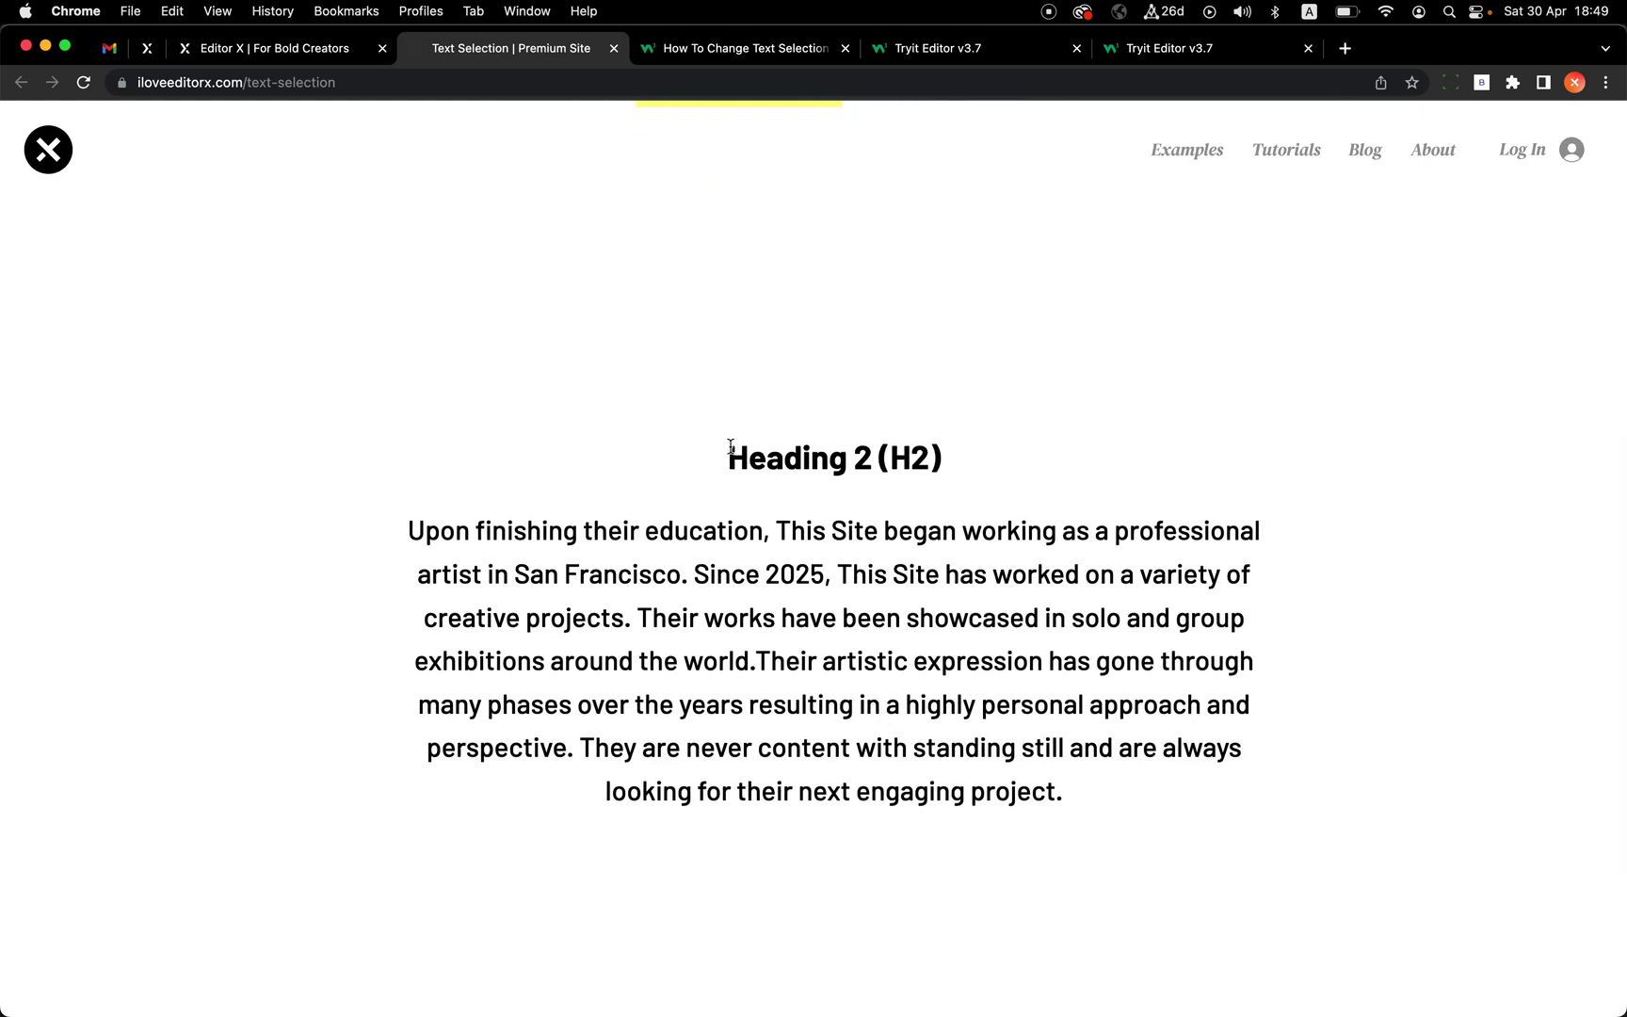
{"action": "left_click_drag", "start_coordinate": [731, 446], "coordinate": [932, 775]}
{"action": "left_click_drag", "start_coordinate": [1061, 810], "coordinate": [799, 452]}
{"action": "left_click", "coordinate": [829, 644]}
Step: Recheck the selection highlight on the "TEXT SELECTION COLOR" heading and on the paragraph under Heading 2
{"action": "scroll", "coordinate": [829, 643], "scroll_direction": "up", "scroll_amount": 10}
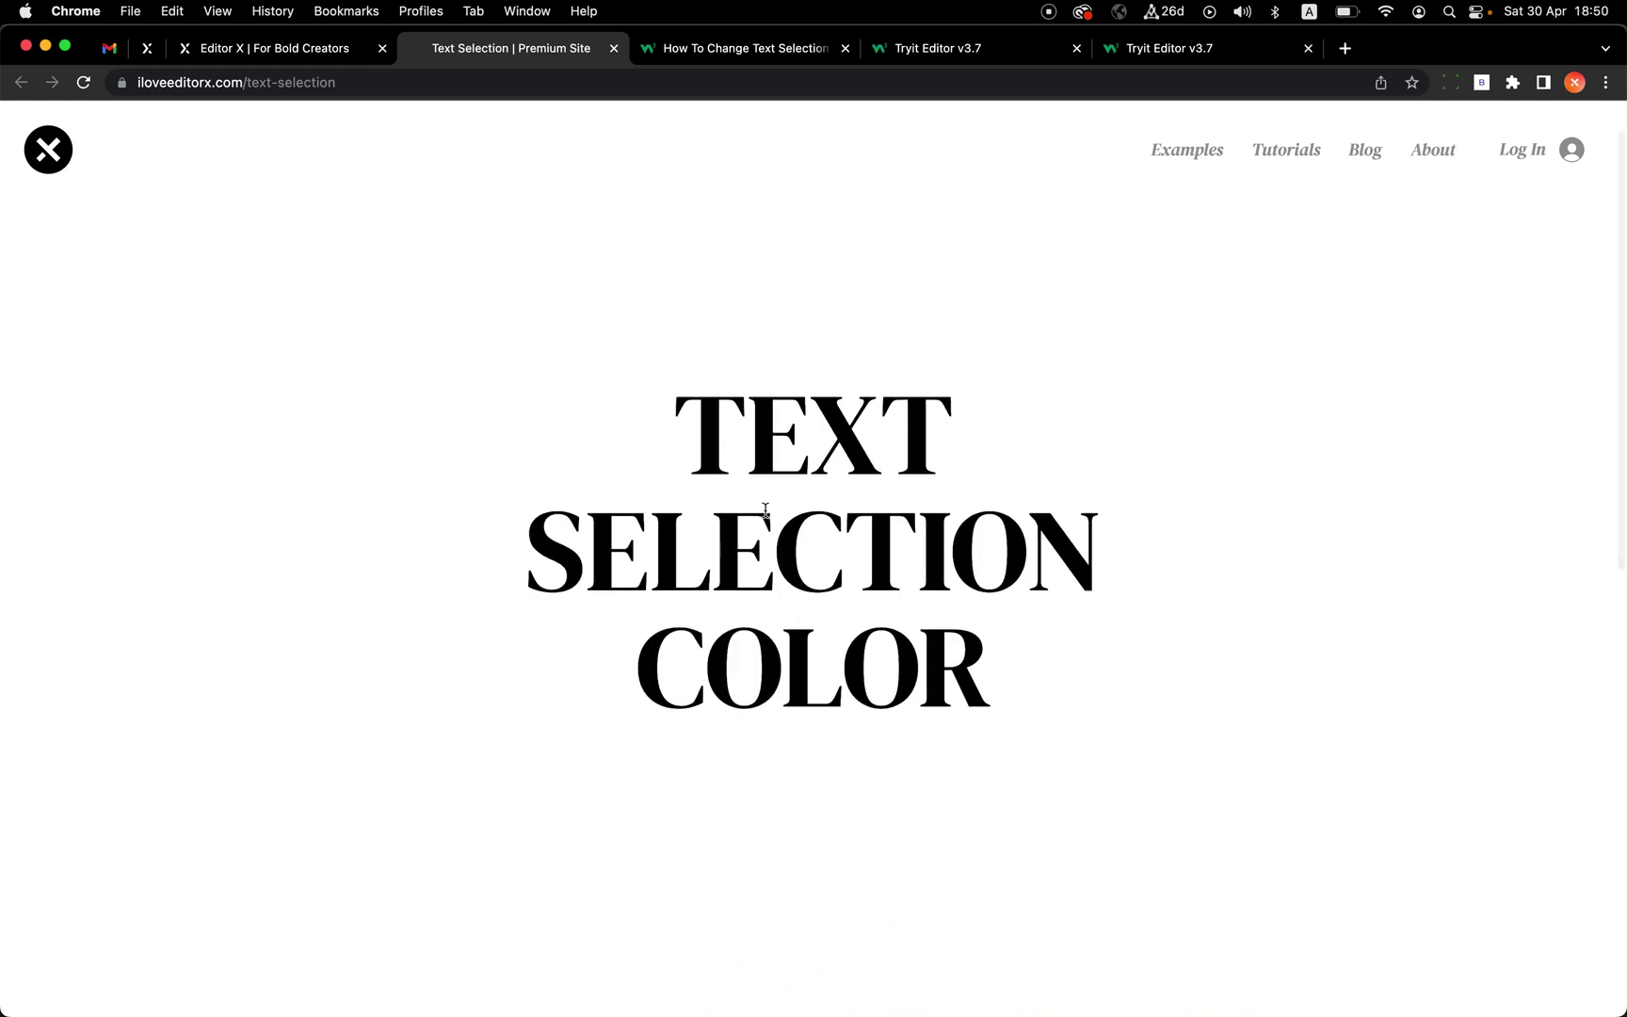
{"action": "left_click_drag", "start_coordinate": [685, 414], "coordinate": [859, 670]}
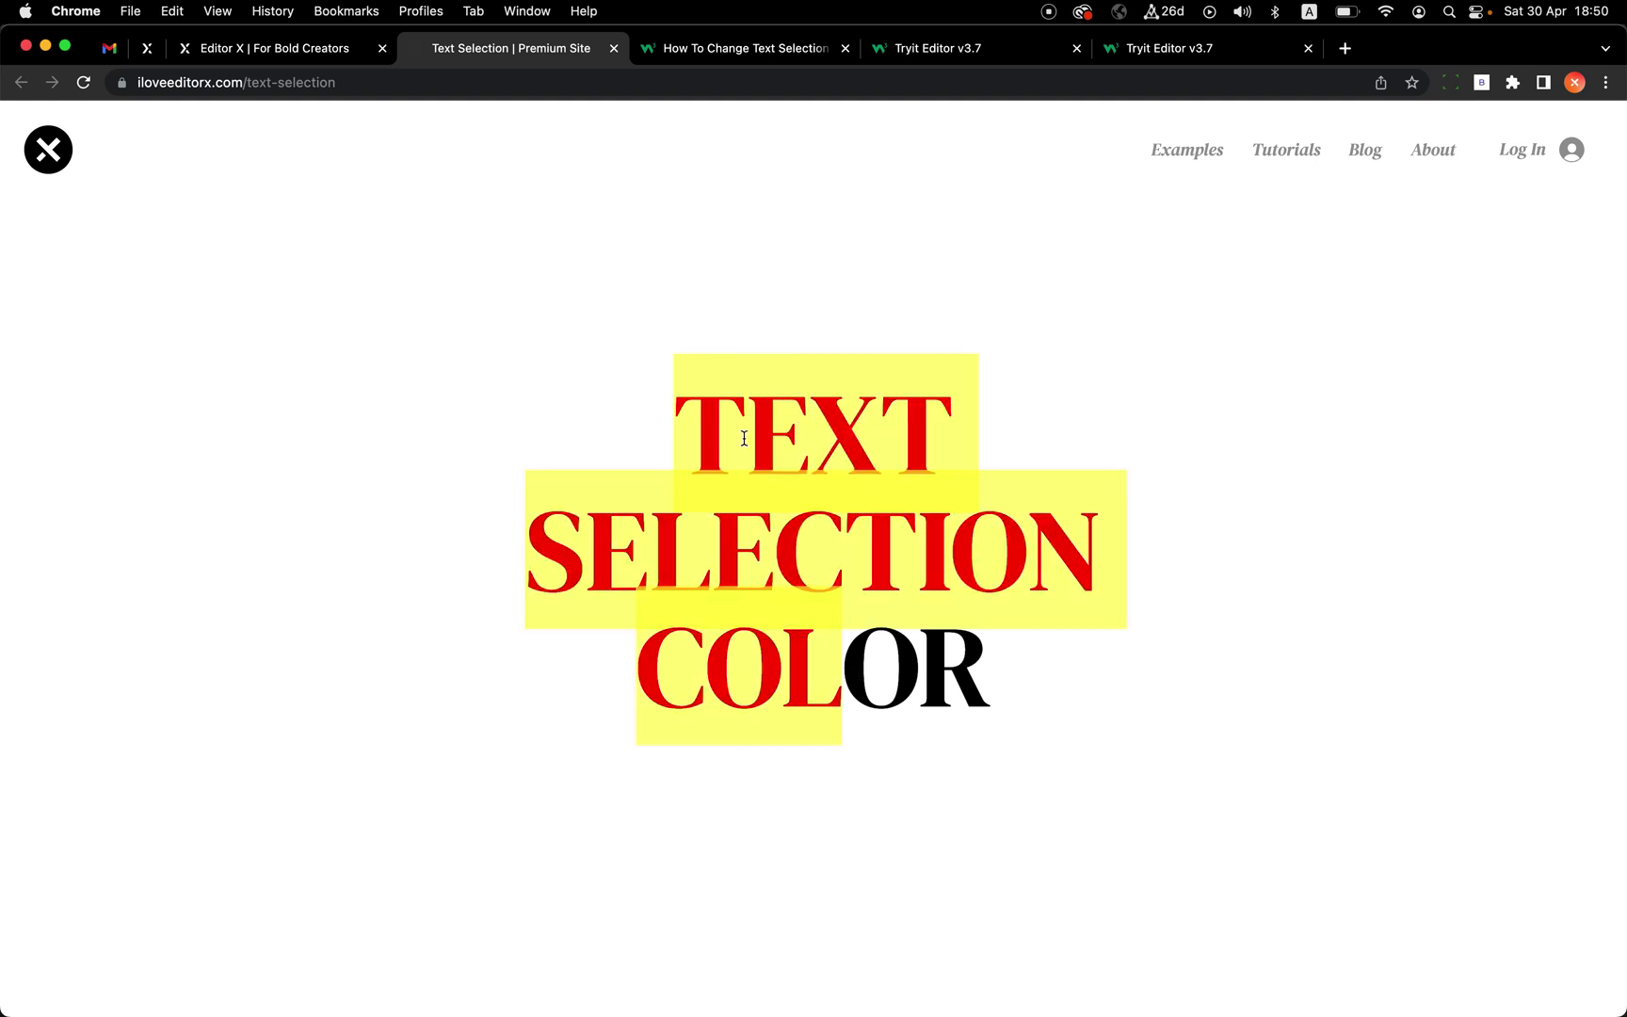
{"action": "left_click", "coordinate": [834, 618]}
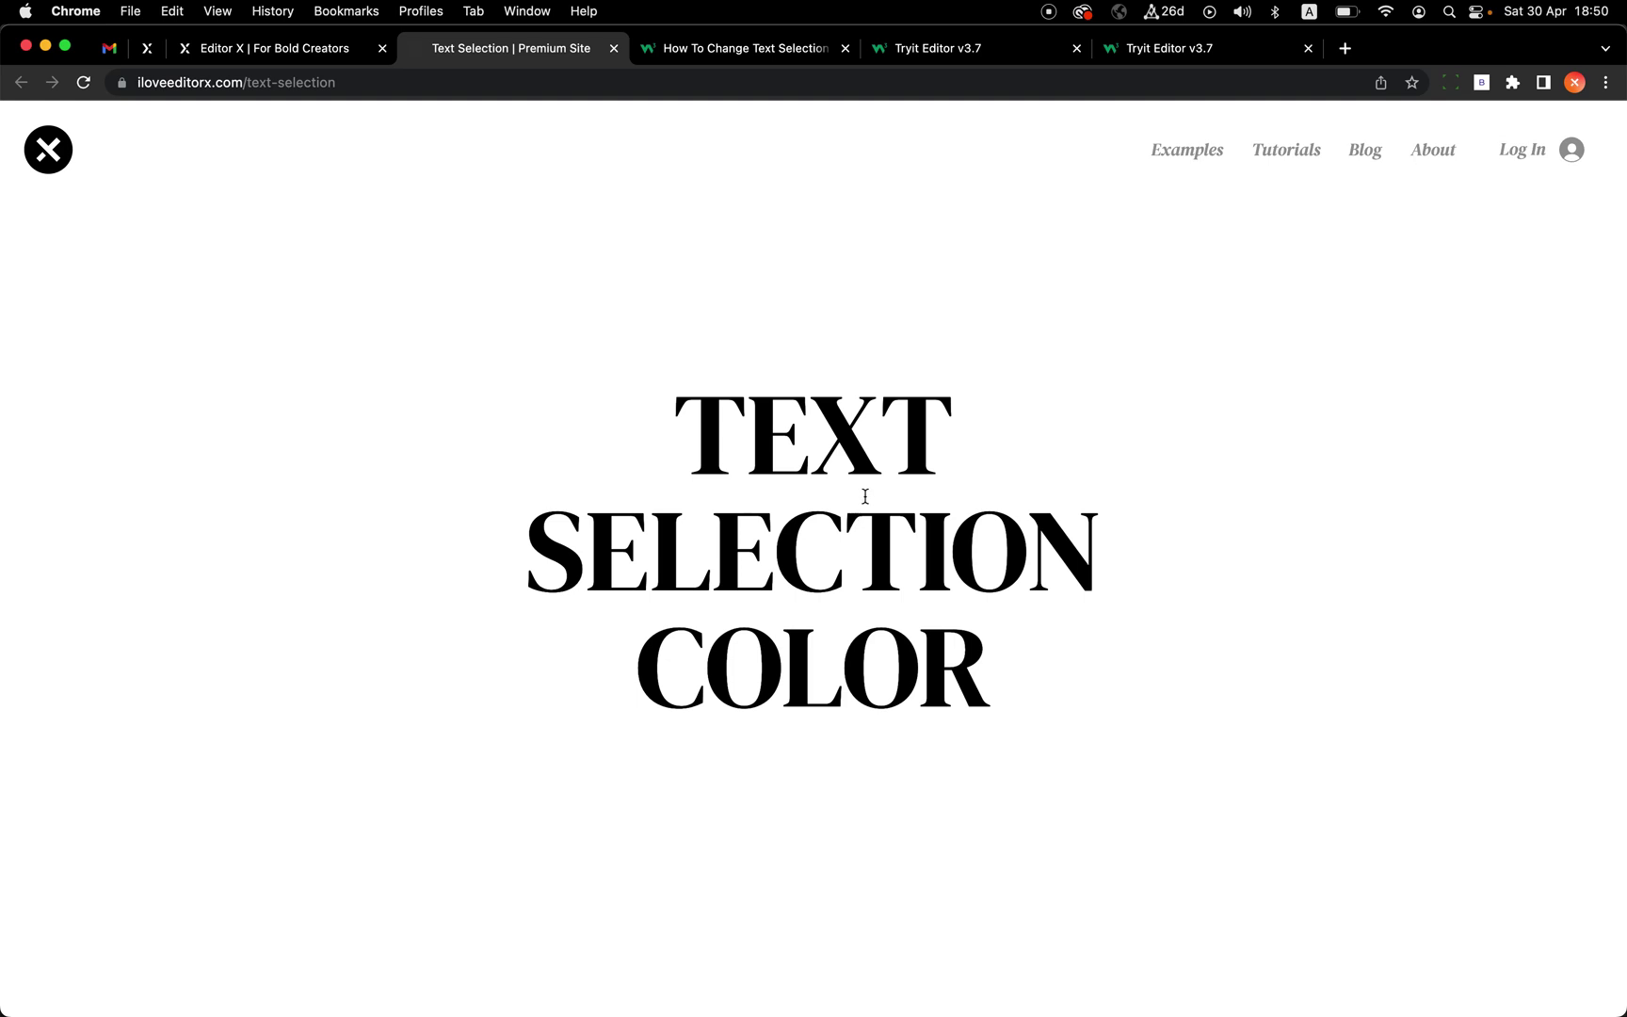
{"action": "scroll", "coordinate": [930, 548], "scroll_direction": "down", "scroll_amount": 6}
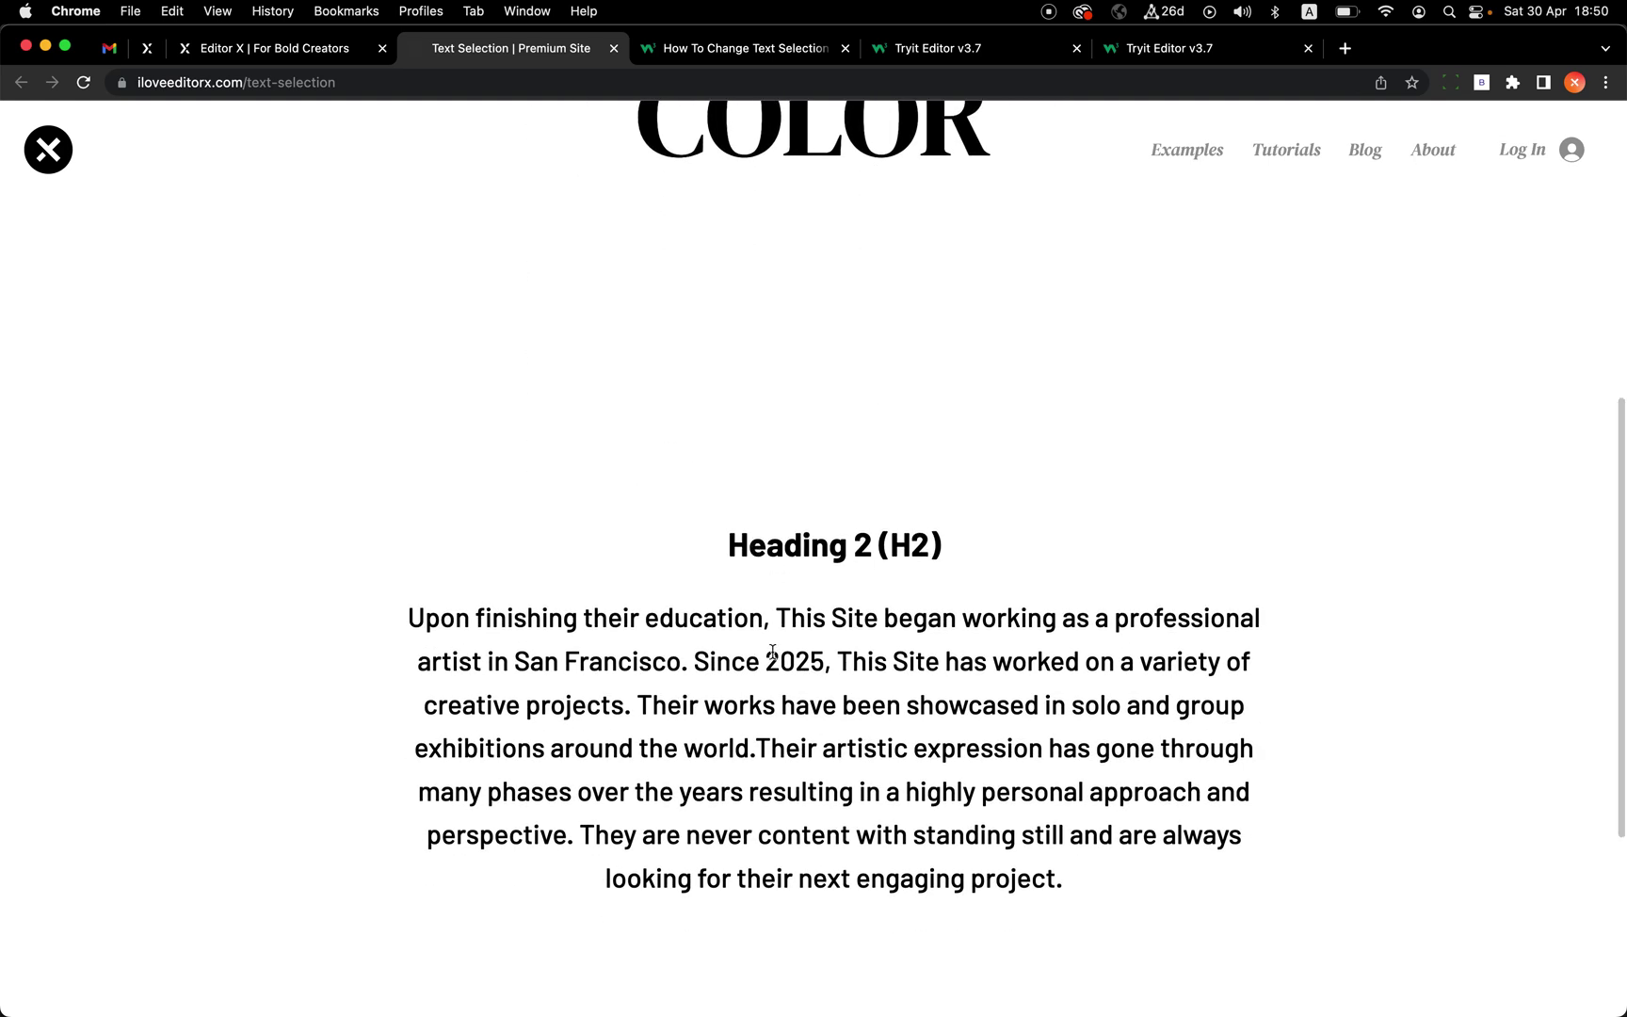
{"action": "left_click_drag", "start_coordinate": [631, 618], "coordinate": [862, 838]}
{"action": "scroll", "coordinate": [862, 839], "scroll_direction": "up", "scroll_amount": 2}
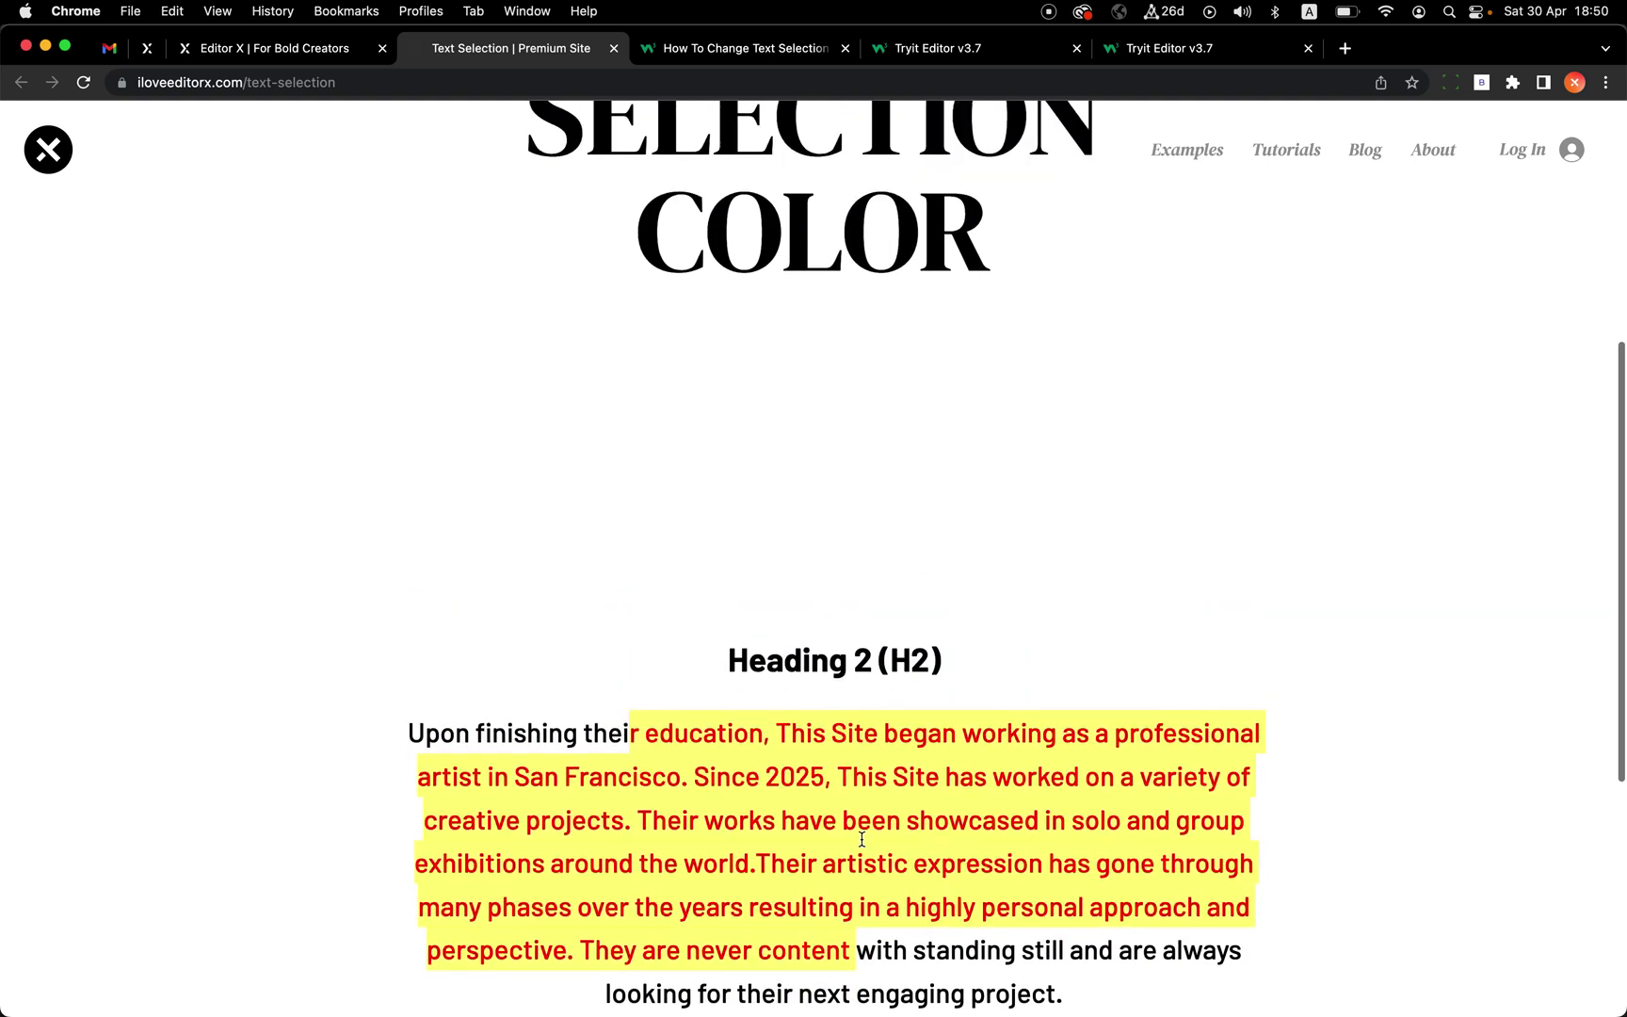
{"action": "scroll", "coordinate": [862, 839], "scroll_direction": "up", "scroll_amount": 5}
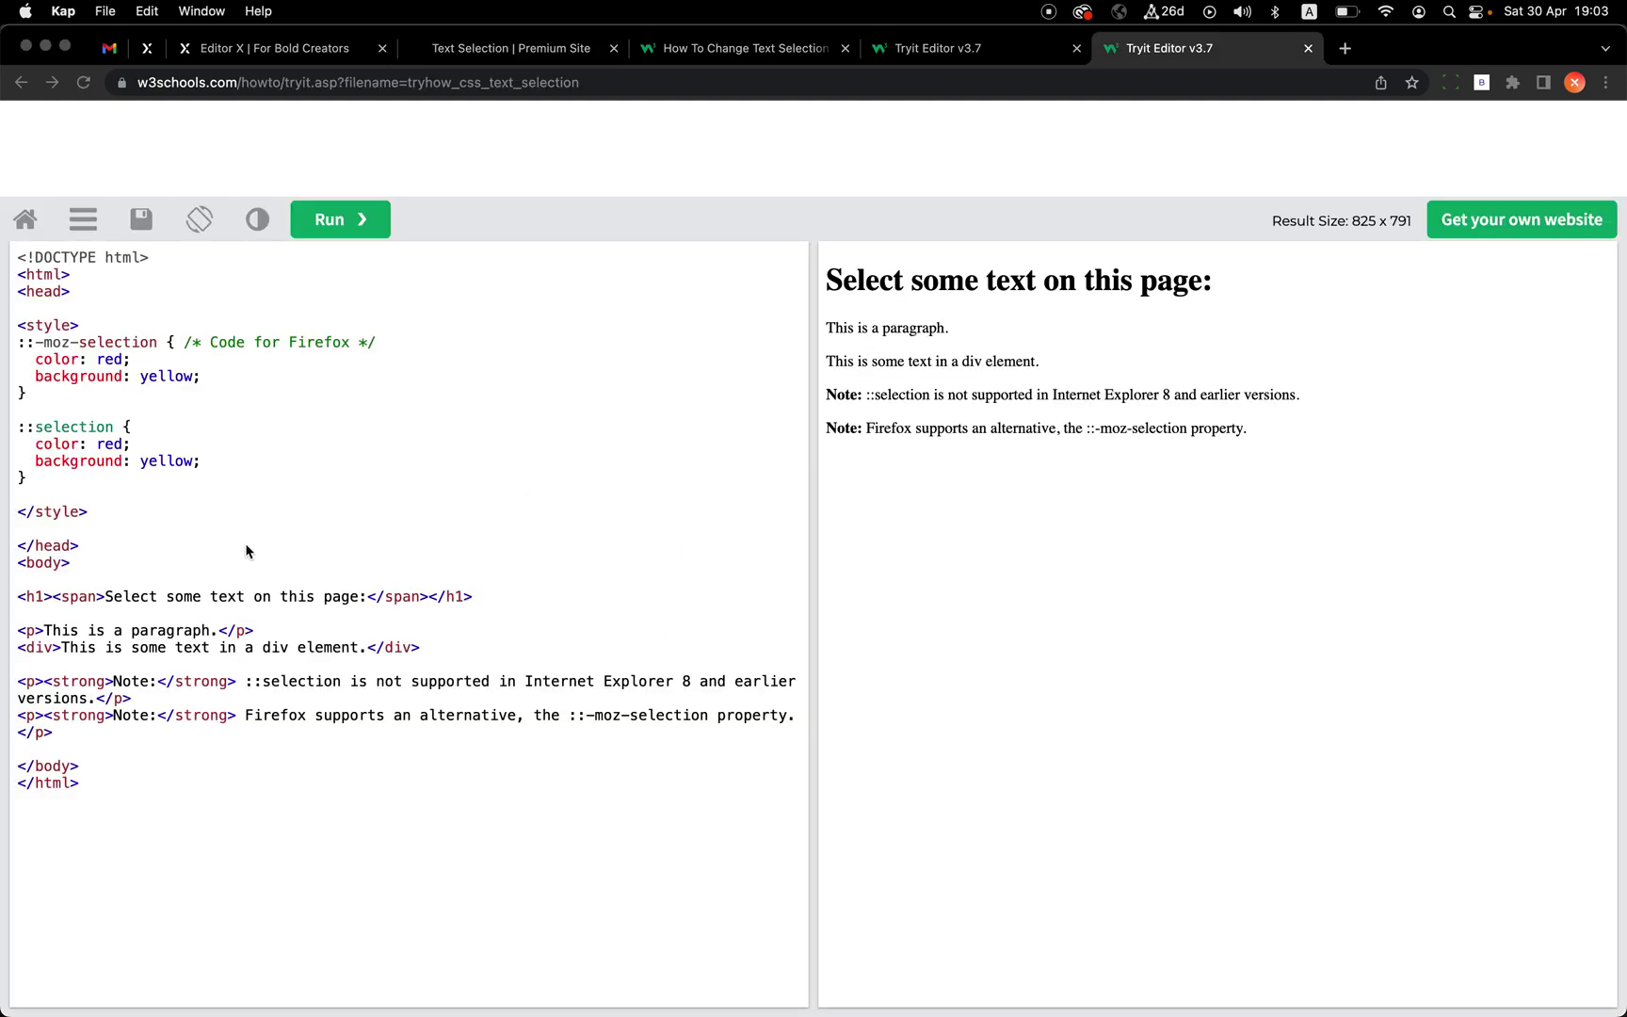
Step: Examine the h1 tag and the existing "::-moz-selection" and "::selection" rules in the W3Schools Tryit code
{"action": "left_click", "coordinate": [34, 597]}
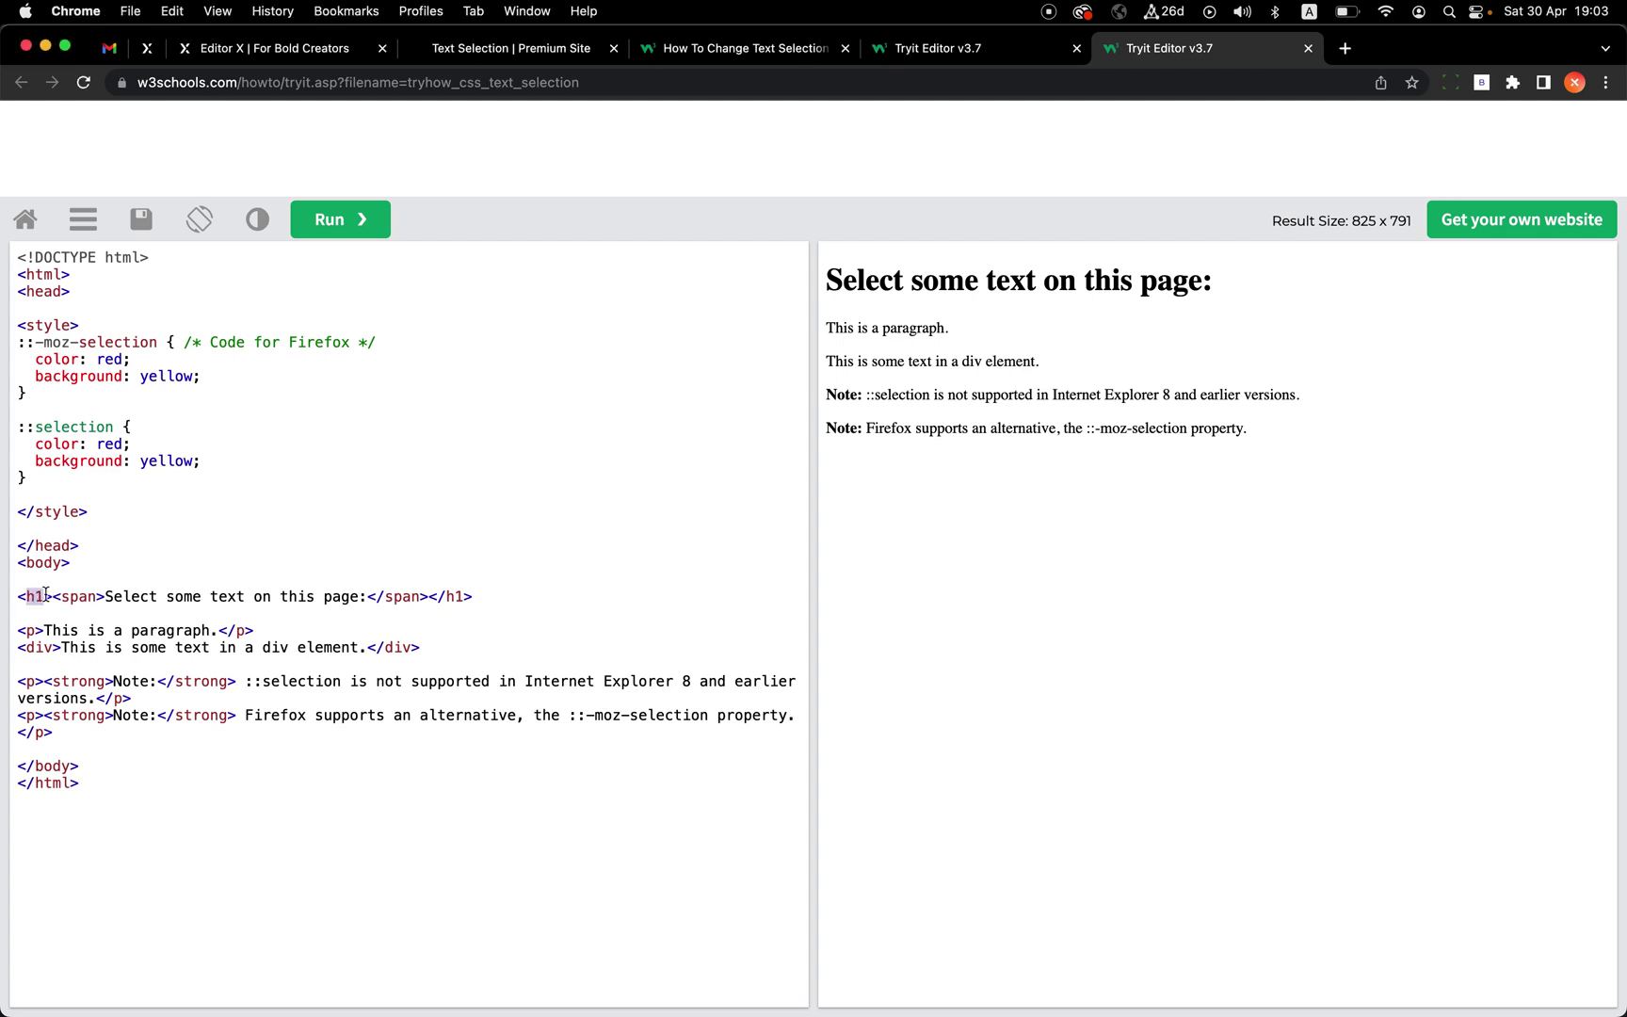
{"action": "left_click", "coordinate": [111, 499]}
{"action": "left_click_drag", "start_coordinate": [49, 484], "coordinate": [17, 349]}
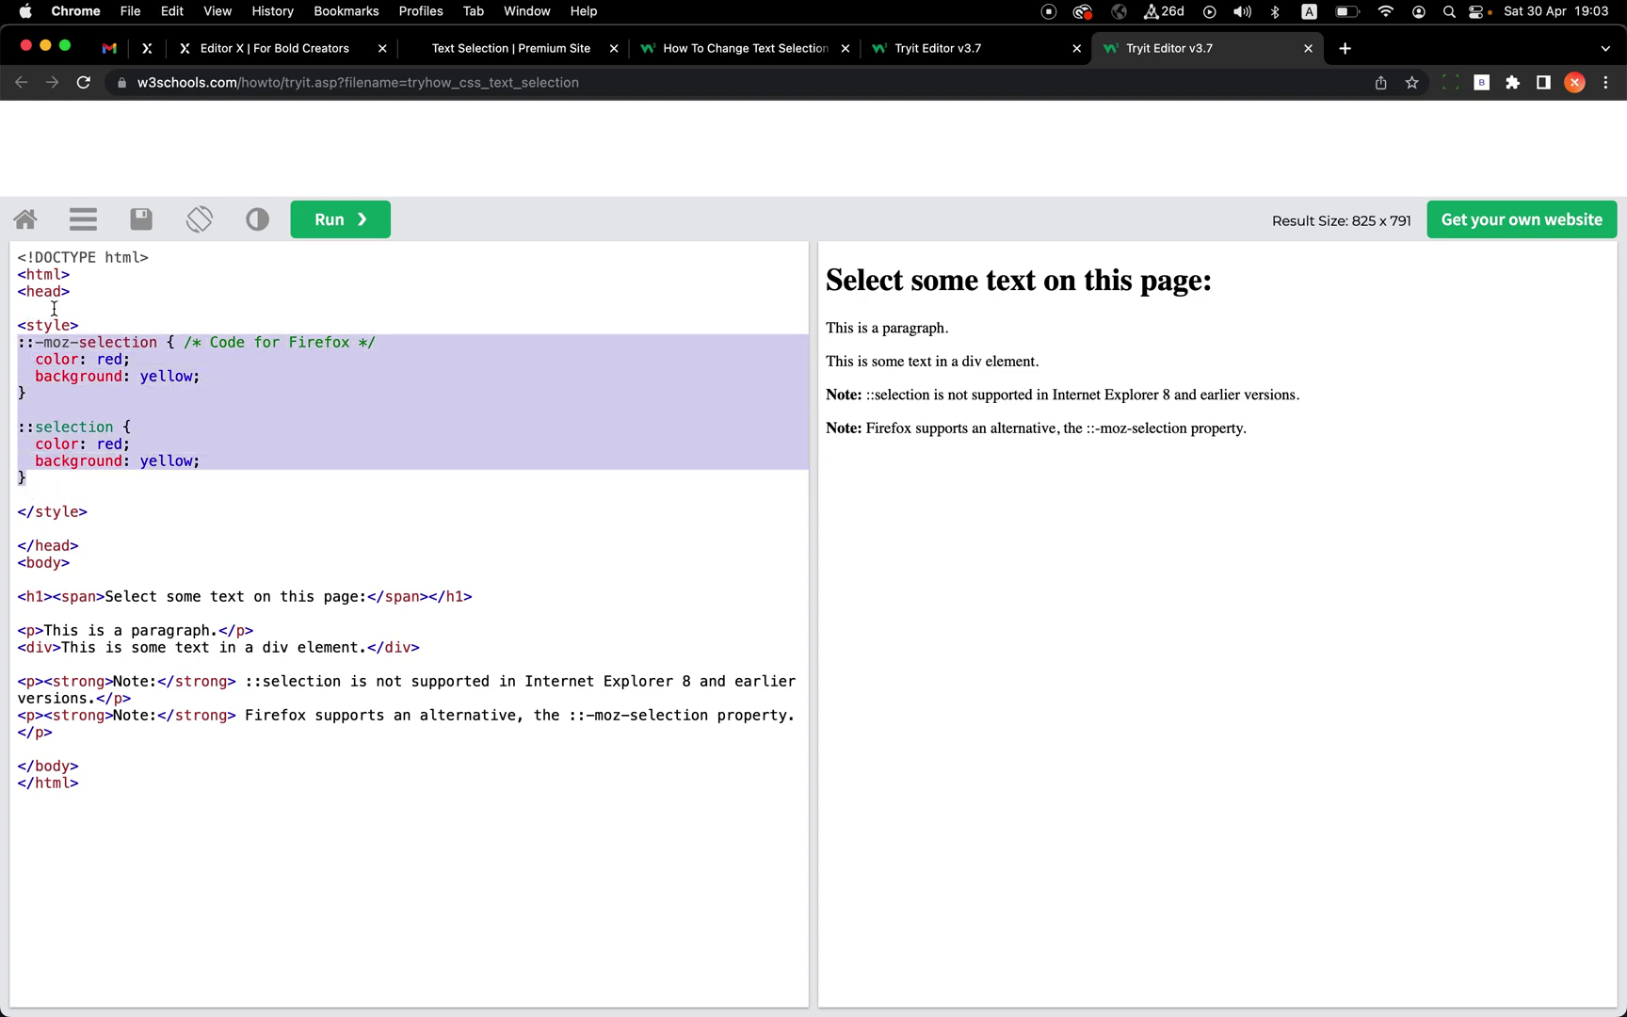
{"action": "left_click", "coordinate": [78, 423]}
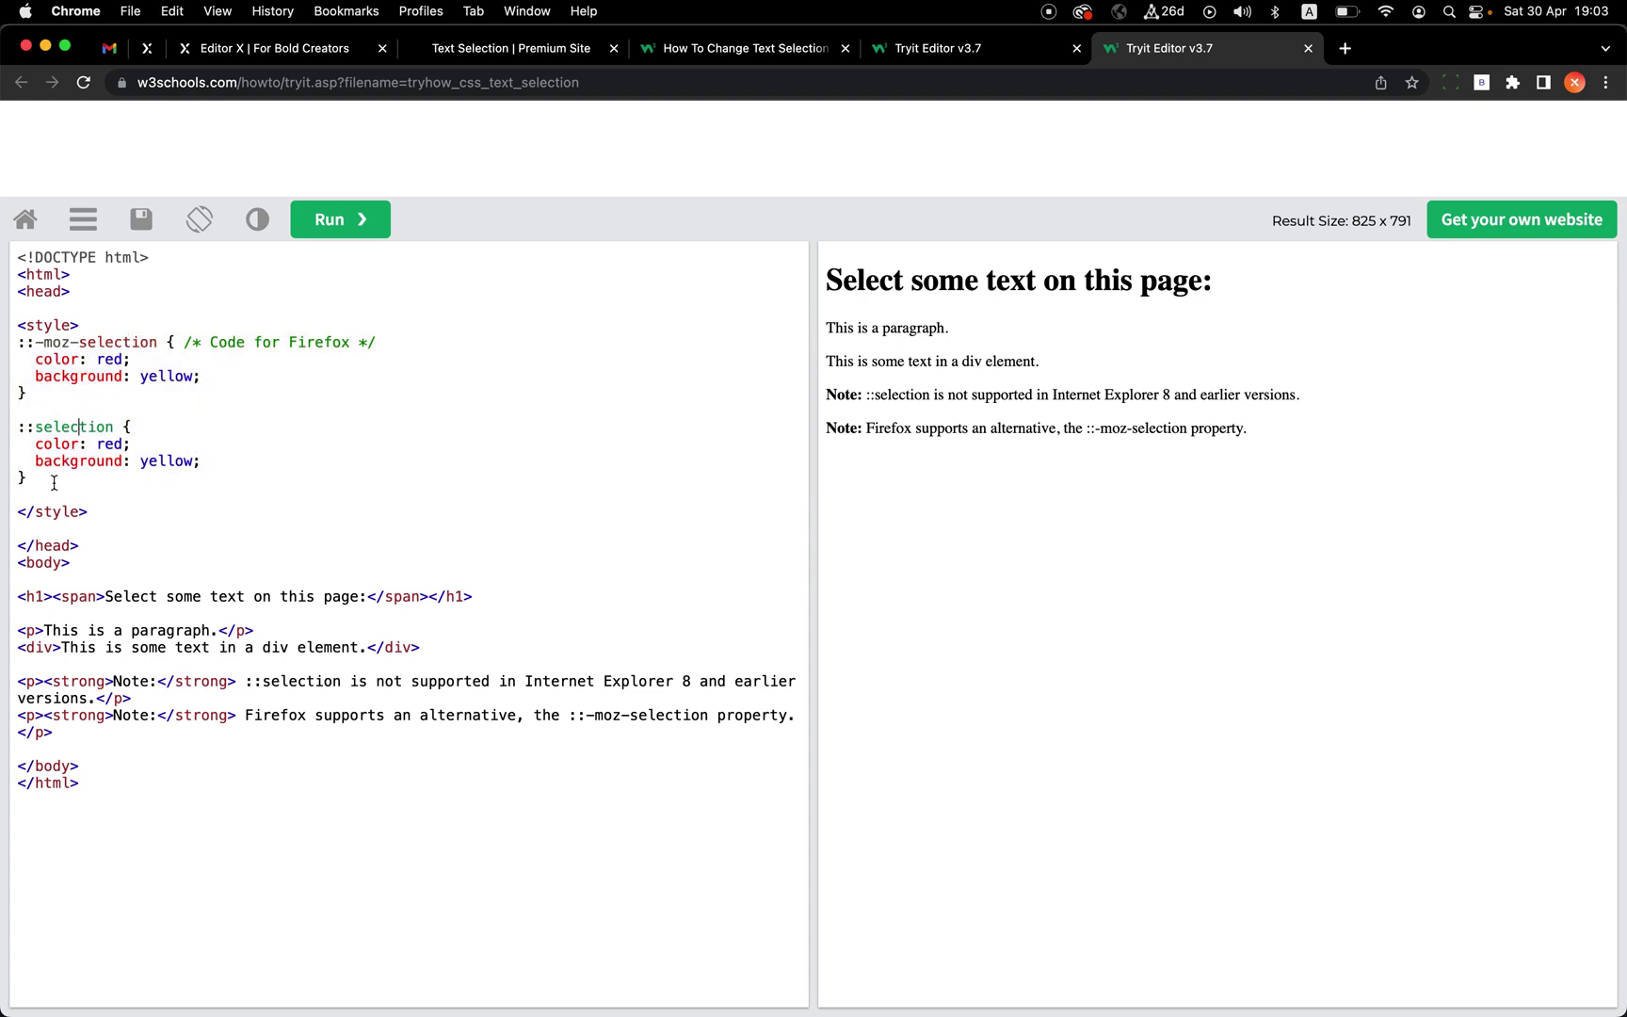
{"action": "double_click", "coordinate": [42, 597]}
{"action": "left_click", "coordinate": [74, 547]}
Step: Duplicate the "::-moz-selection" and "::selection" rules inside the style block, below the originals
{"action": "left_click_drag", "start_coordinate": [53, 481], "coordinate": [130, 326]}
{"action": "key", "text": "cmd+c"}
{"action": "left_click", "coordinate": [130, 326]}
{"action": "key", "text": "cmd+v"}
{"action": "key", "text": "Return"}
{"action": "key", "text": "Return"}
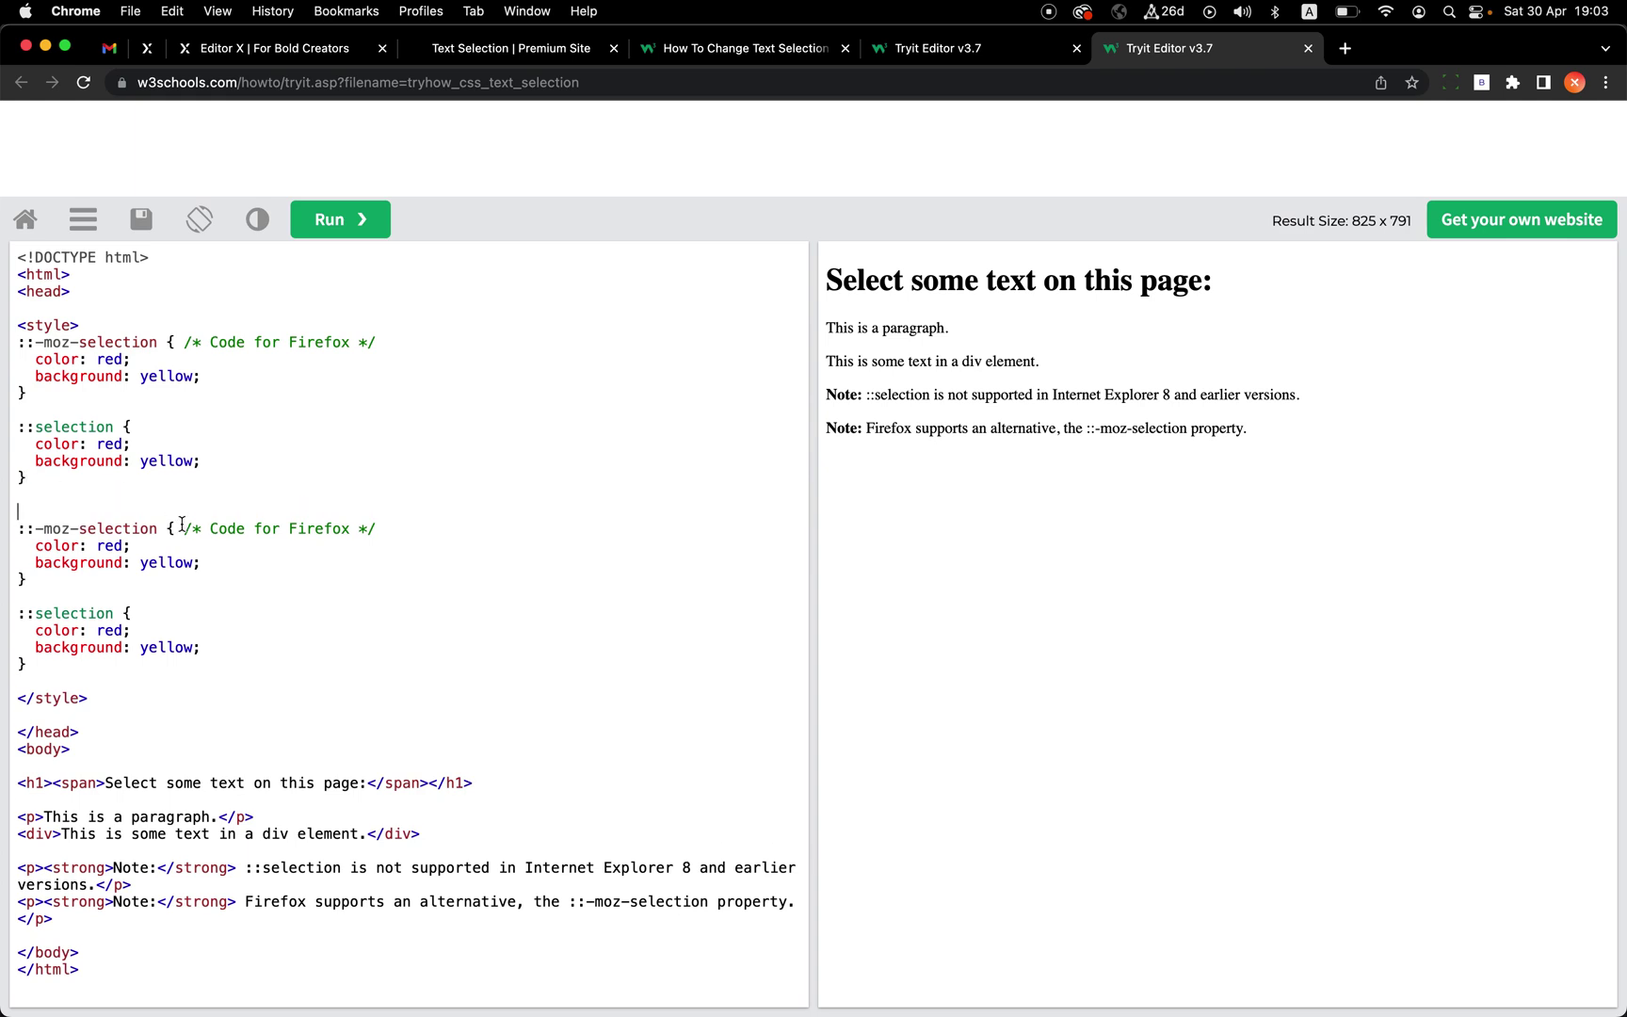
Step: Move the duplicated rule's Firefox comment onto its own line above the rule and reword it to "Heading Style"
{"action": "left_click_drag", "start_coordinate": [183, 528], "coordinate": [436, 523]}
{"action": "key", "text": "cmd+x"}
{"action": "left_click", "coordinate": [211, 515]}
{"action": "key", "text": "cmd+v"}
{"action": "left_click_drag", "start_coordinate": [45, 511], "coordinate": [192, 511]}
{"action": "type", "text": "Heading "}
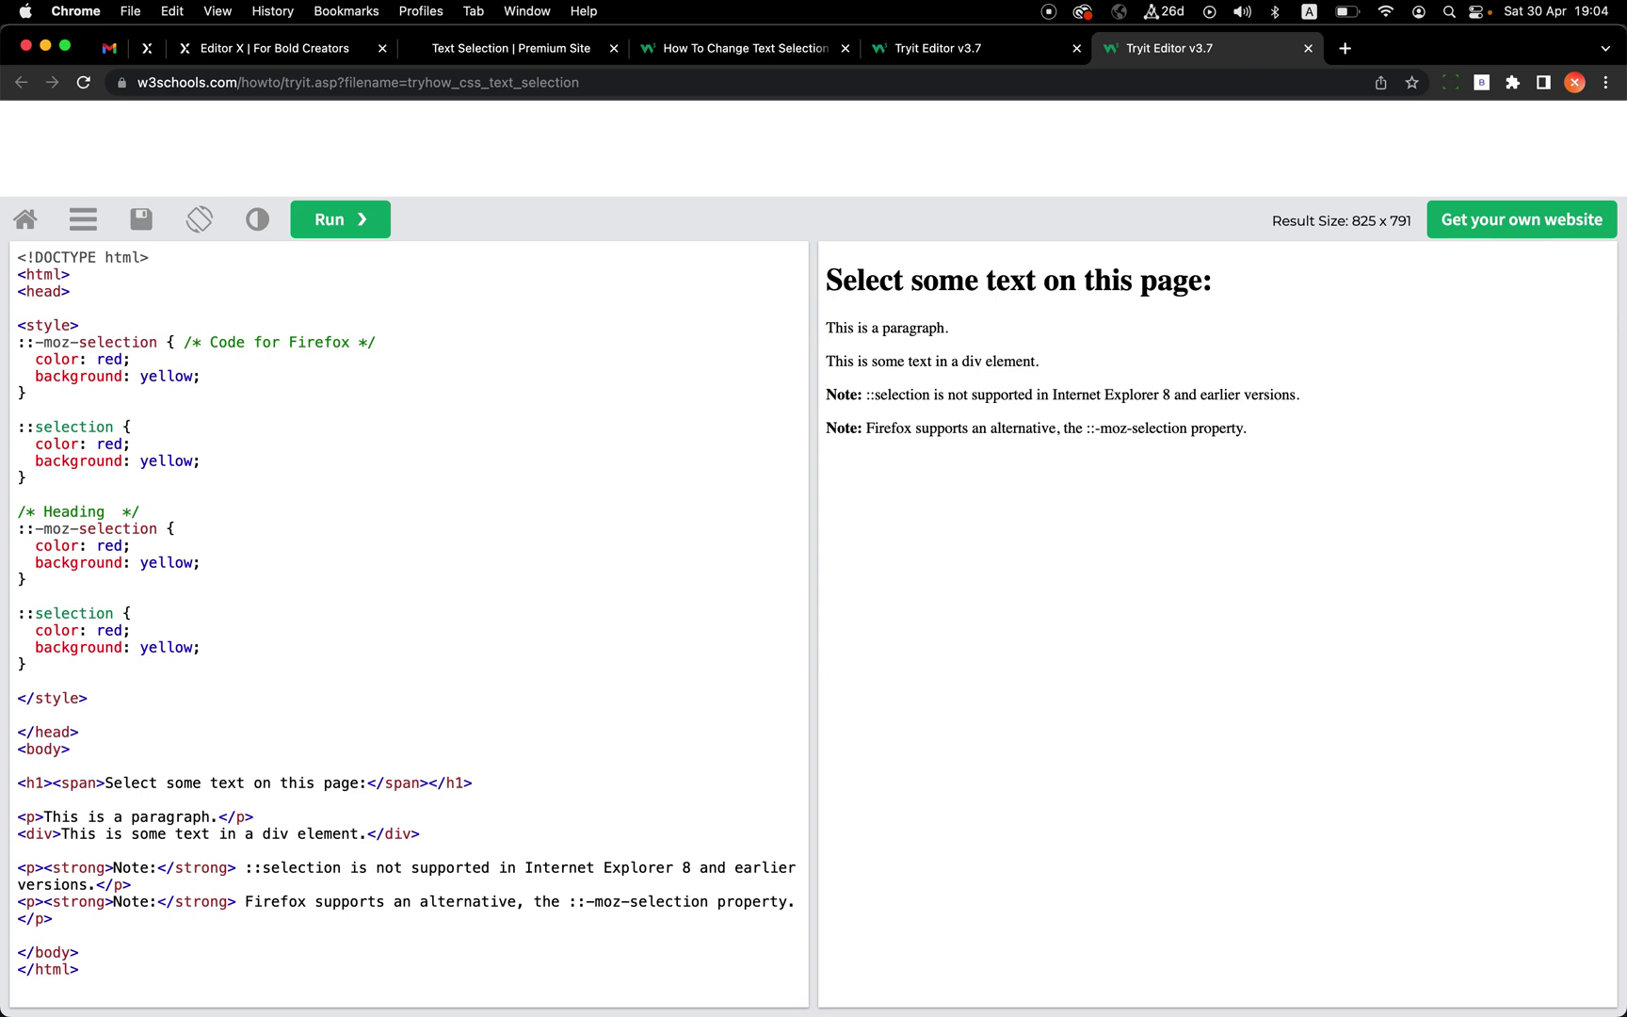
{"action": "type", "text": "Syty"}
{"action": "key", "text": "BackSpace"}
{"action": "key", "text": "BackSpace"}
{"action": "key", "text": "BackSpace"}
{"action": "type", "text": "tyle"}
{"action": "key", "text": "Left"}
Step: Set the text color to blue in both duplicated selection rules under the "Heading Style" comment
{"action": "double_click", "coordinate": [104, 547]}
{"action": "type", "text": "bul"}
{"action": "double_click", "coordinate": [117, 547]}
{"action": "type", "text": "blue"}
{"action": "double_click", "coordinate": [100, 544]}
{"action": "double_click", "coordinate": [111, 631]}
{"action": "key", "text": "super+v"}
Step: Set the background to black in both selection rules under the "Heading Style" comment
{"action": "double_click", "coordinate": [165, 563]}
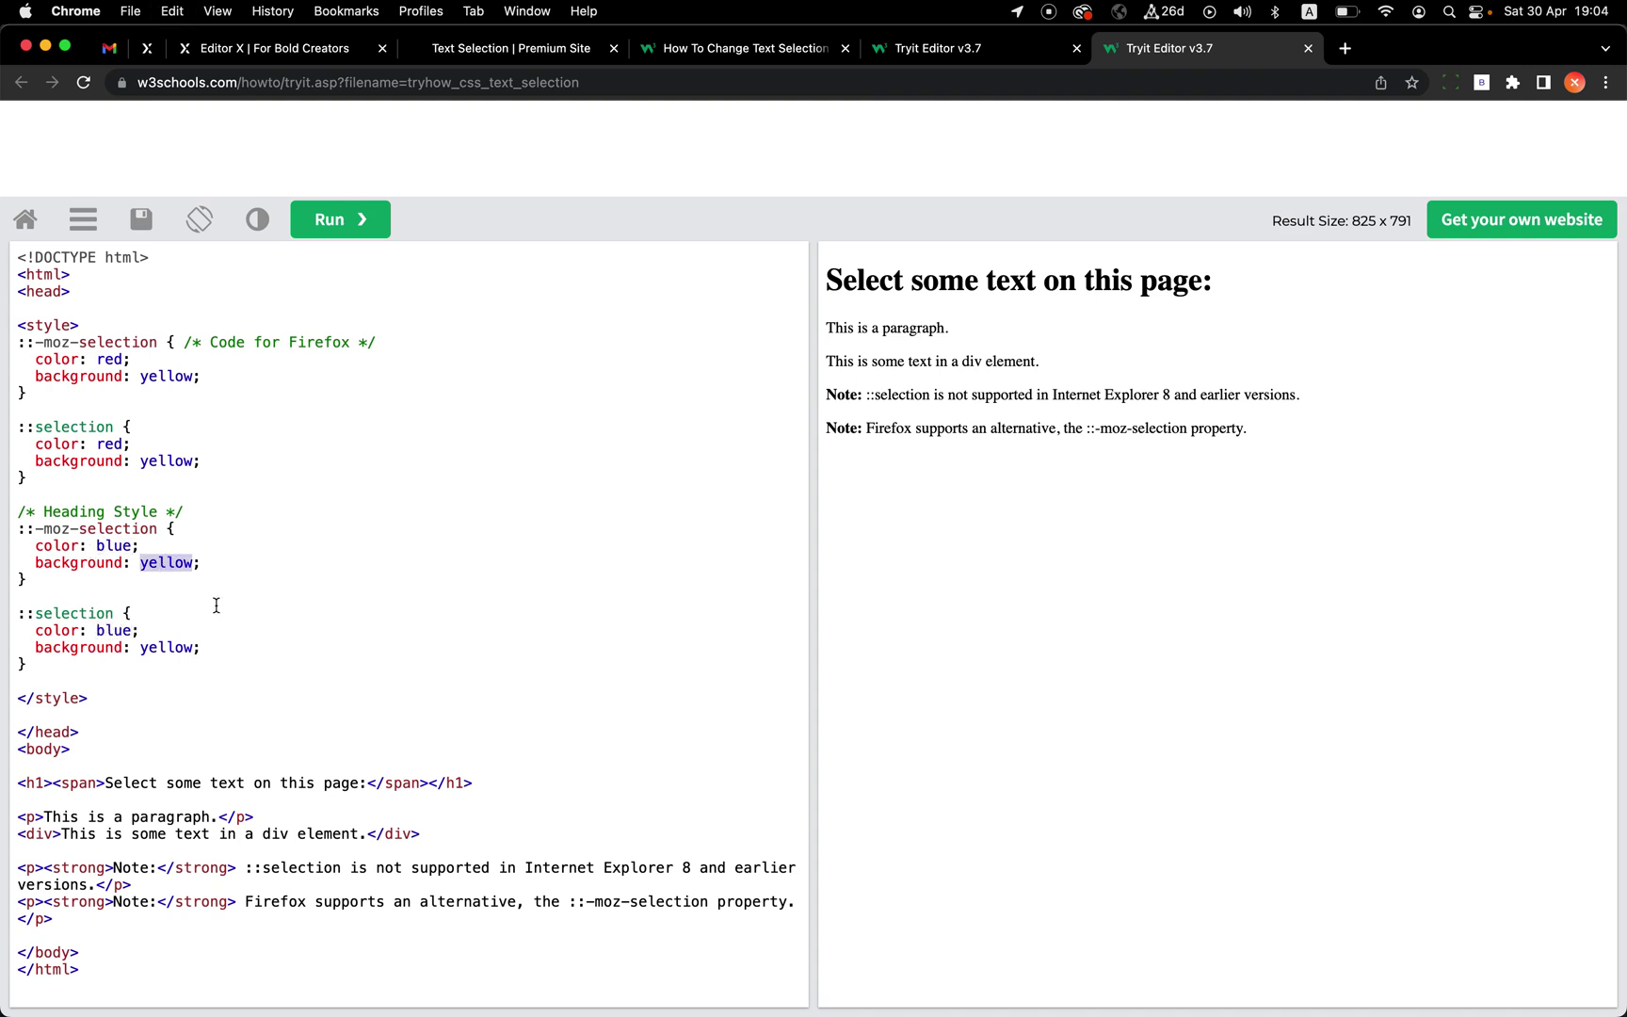
{"action": "type", "text": "black"}
{"action": "double_click", "coordinate": [151, 565]}
{"action": "key", "text": "super+c"}
{"action": "triple_click", "coordinate": [168, 659]}
{"action": "double_click", "coordinate": [166, 648]}
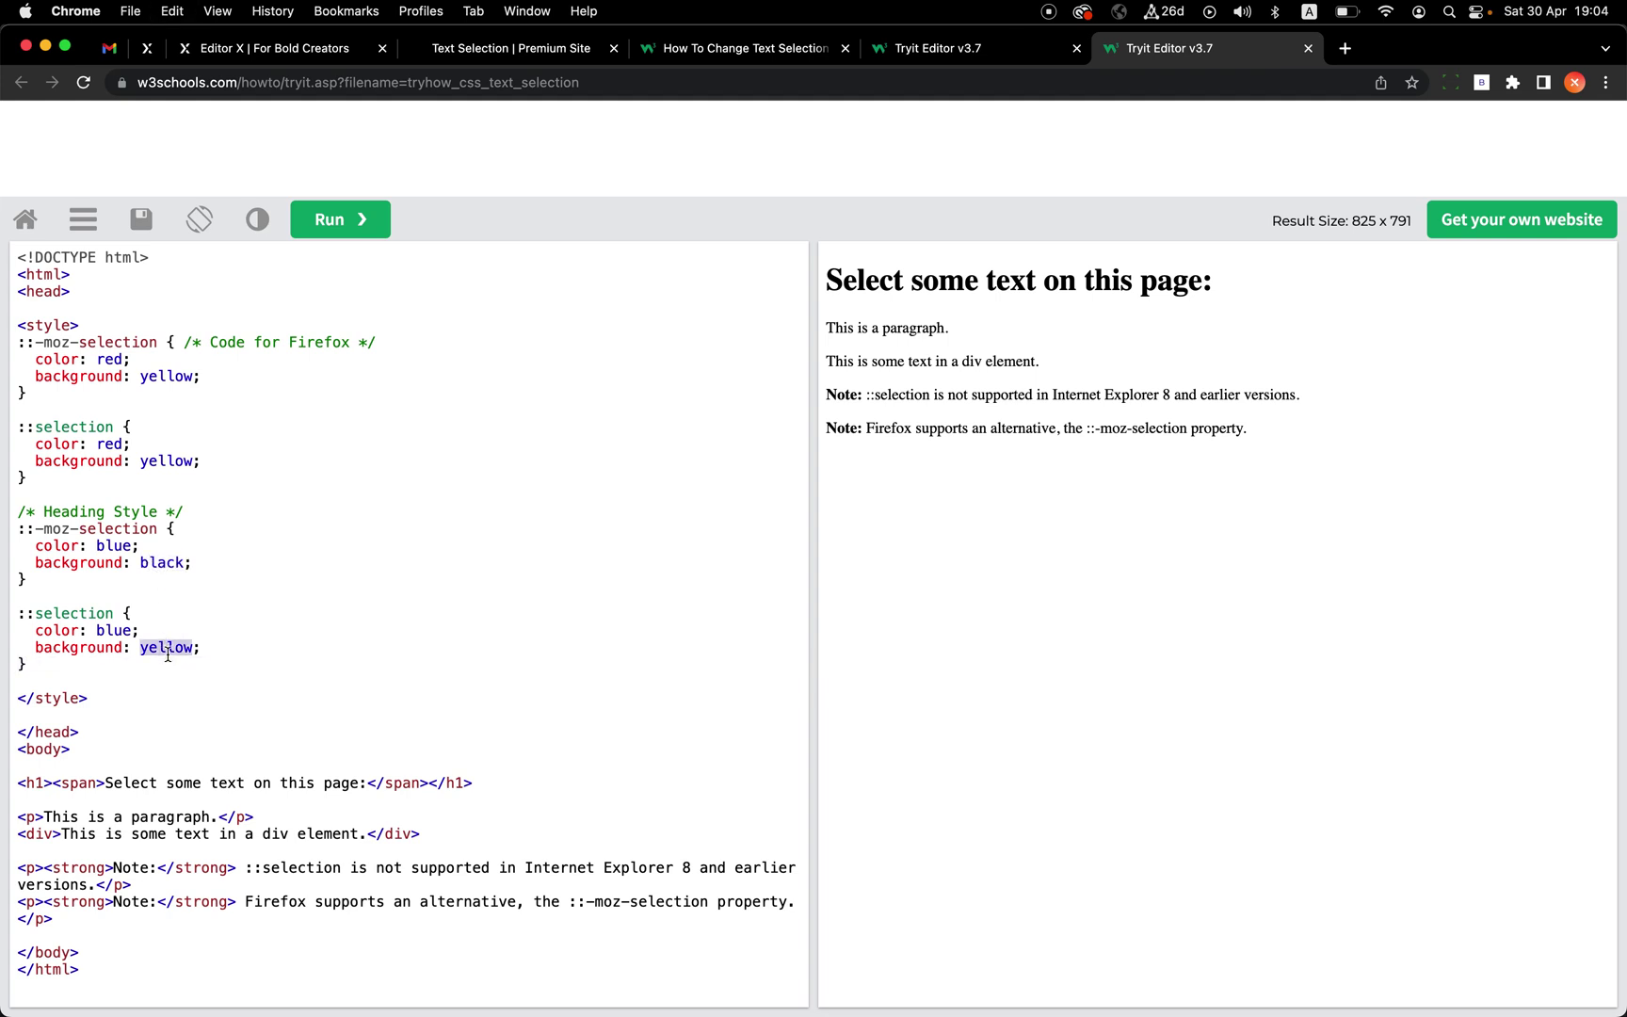
{"action": "key", "text": "super+v"}
Step: Limit both "Heading Style" rules to h1 elements by prefixing their selectors with "h1"
{"action": "left_click", "coordinate": [18, 528]}
{"action": "type", "text": "h1"}
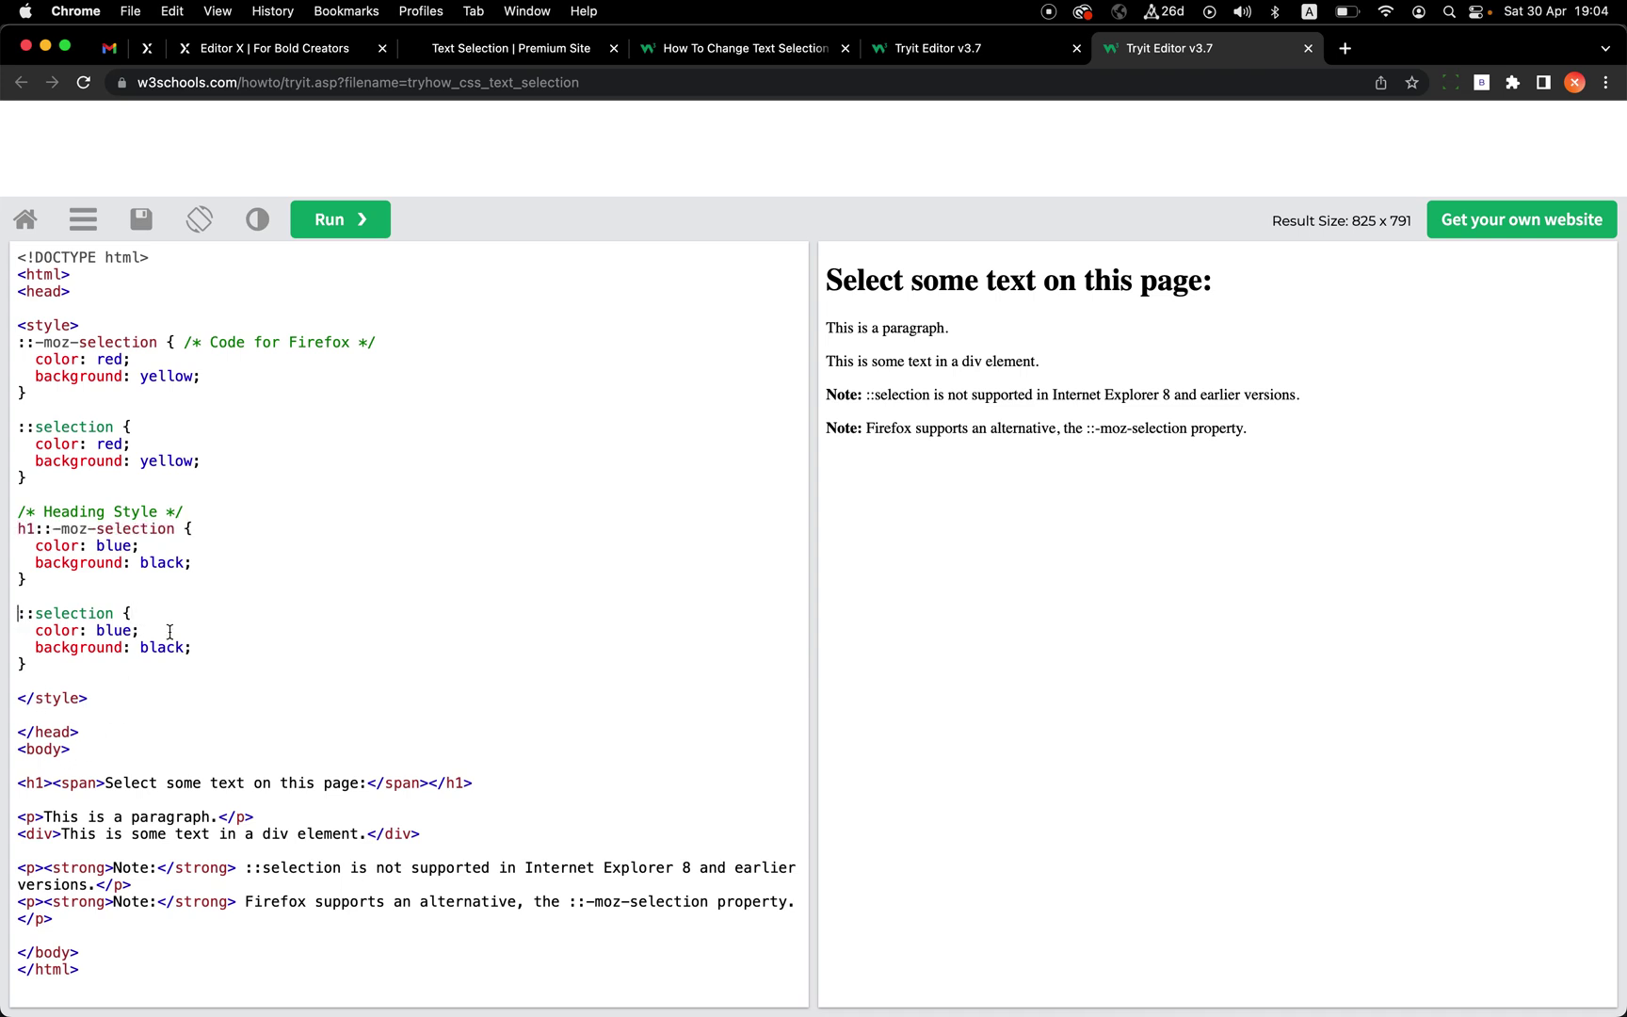
{"action": "type", "text": "h1"}
Step: Remove the span tags around the h1 heading's text and run the code
{"action": "key", "text": "shift+Left"}
{"action": "key", "text": "shift+Left"}
{"action": "key", "text": "shift+Left"}
{"action": "key", "text": "shift+Left"}
{"action": "key", "text": "shift+Left"}
{"action": "key", "text": "shift+Left"}
{"action": "key", "text": "BackSpace"}
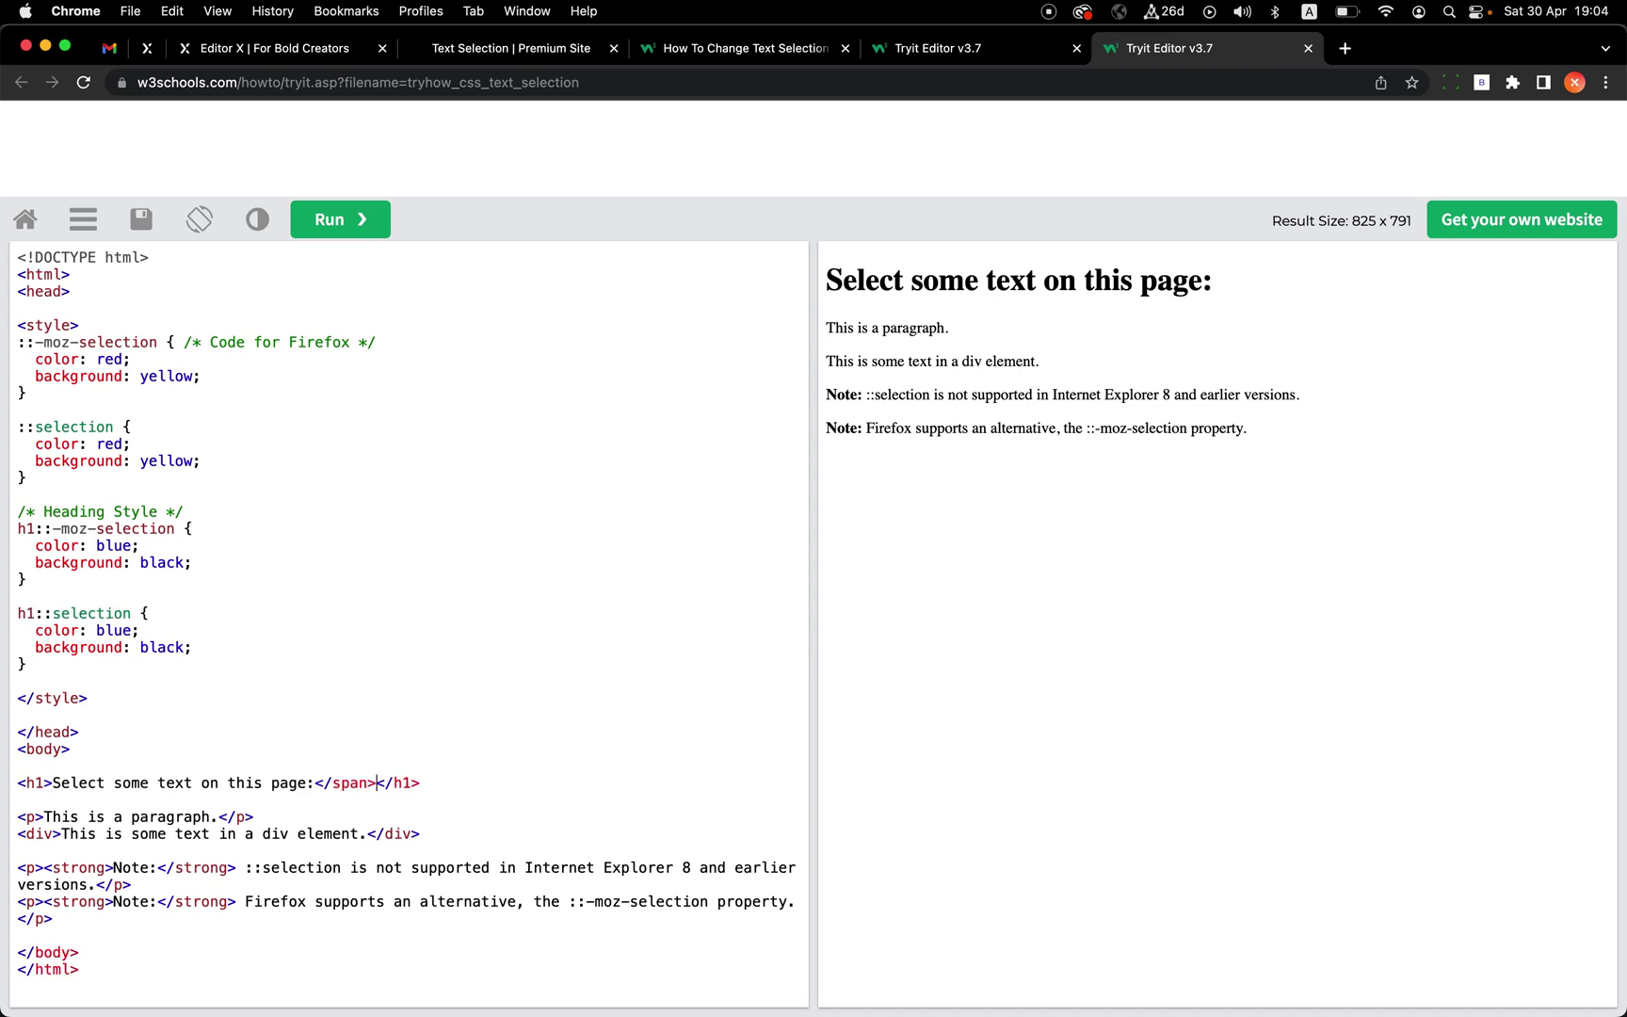
{"action": "key", "text": "shift+Left"}
{"action": "key", "text": "shift+Left"}
{"action": "key", "text": "shift+Left"}
{"action": "key", "text": "shift+Left"}
{"action": "key", "text": "shift+Left"}
{"action": "key", "text": "shift+Left"}
{"action": "key", "text": "shift+Left"}
{"action": "key", "text": "shift+Left"}
{"action": "key", "text": "BackSpace"}
{"action": "left_click", "coordinate": [325, 225]}
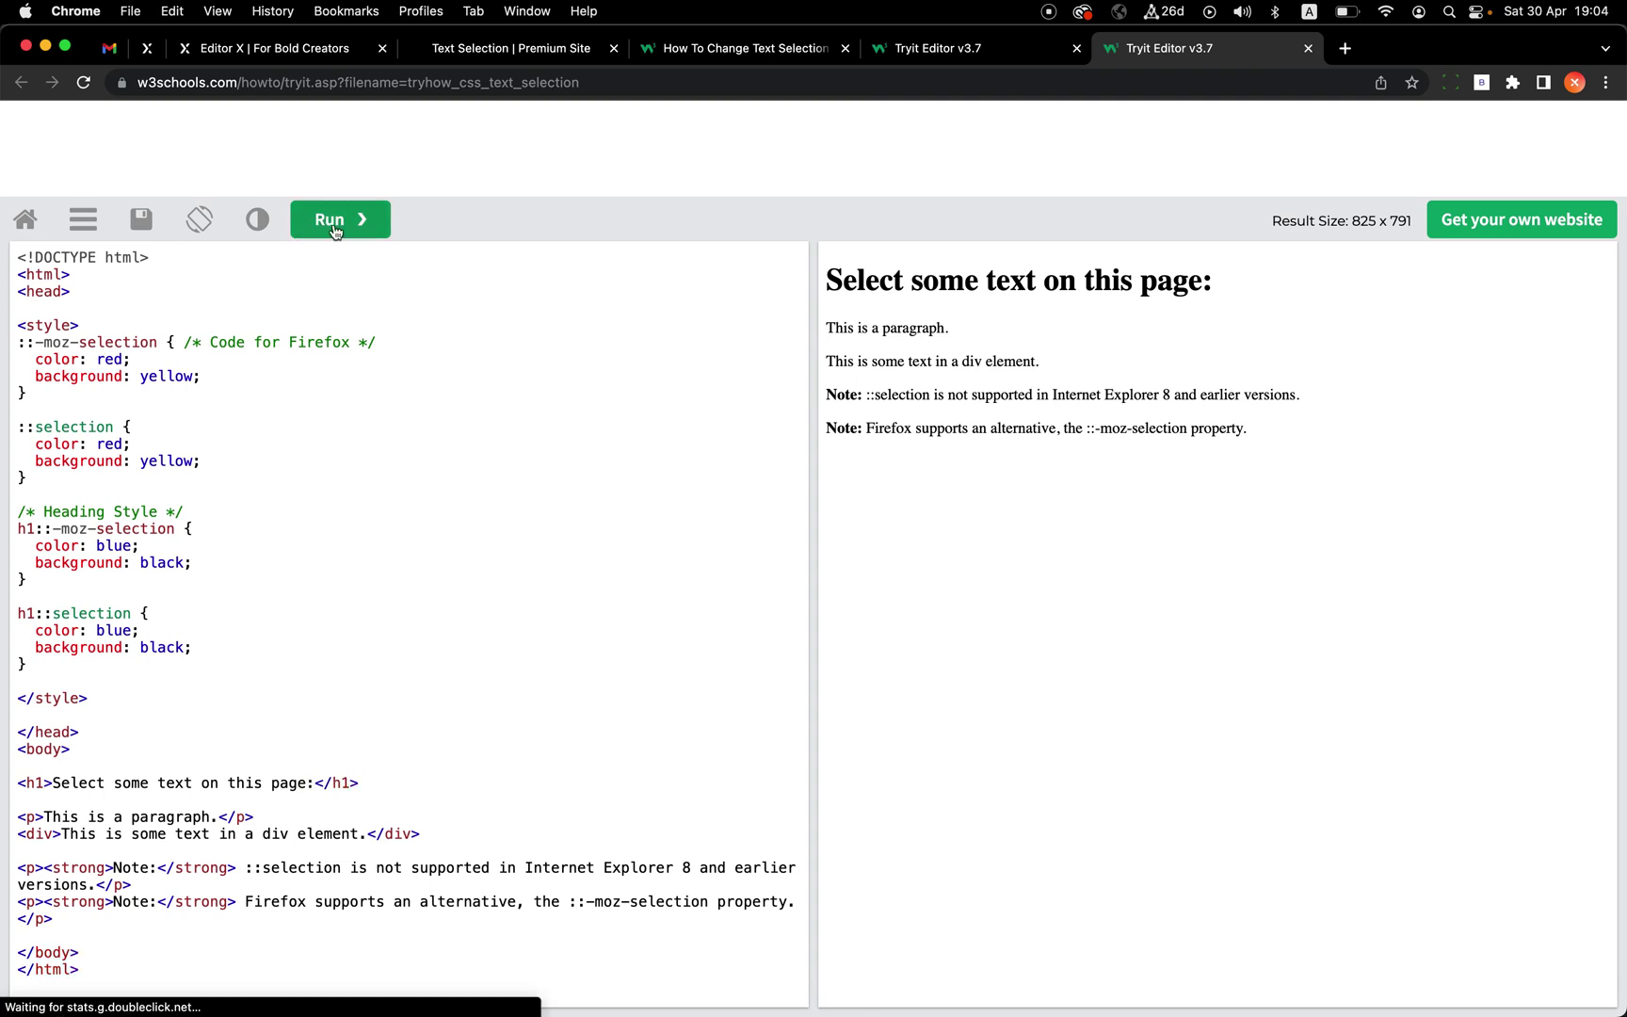
Step: Test the h1 selection style on the heading in the result preview and compare it with the h1 markup
{"action": "left_click_drag", "start_coordinate": [859, 284], "coordinate": [1124, 284]}
{"action": "left_click", "coordinate": [885, 282]}
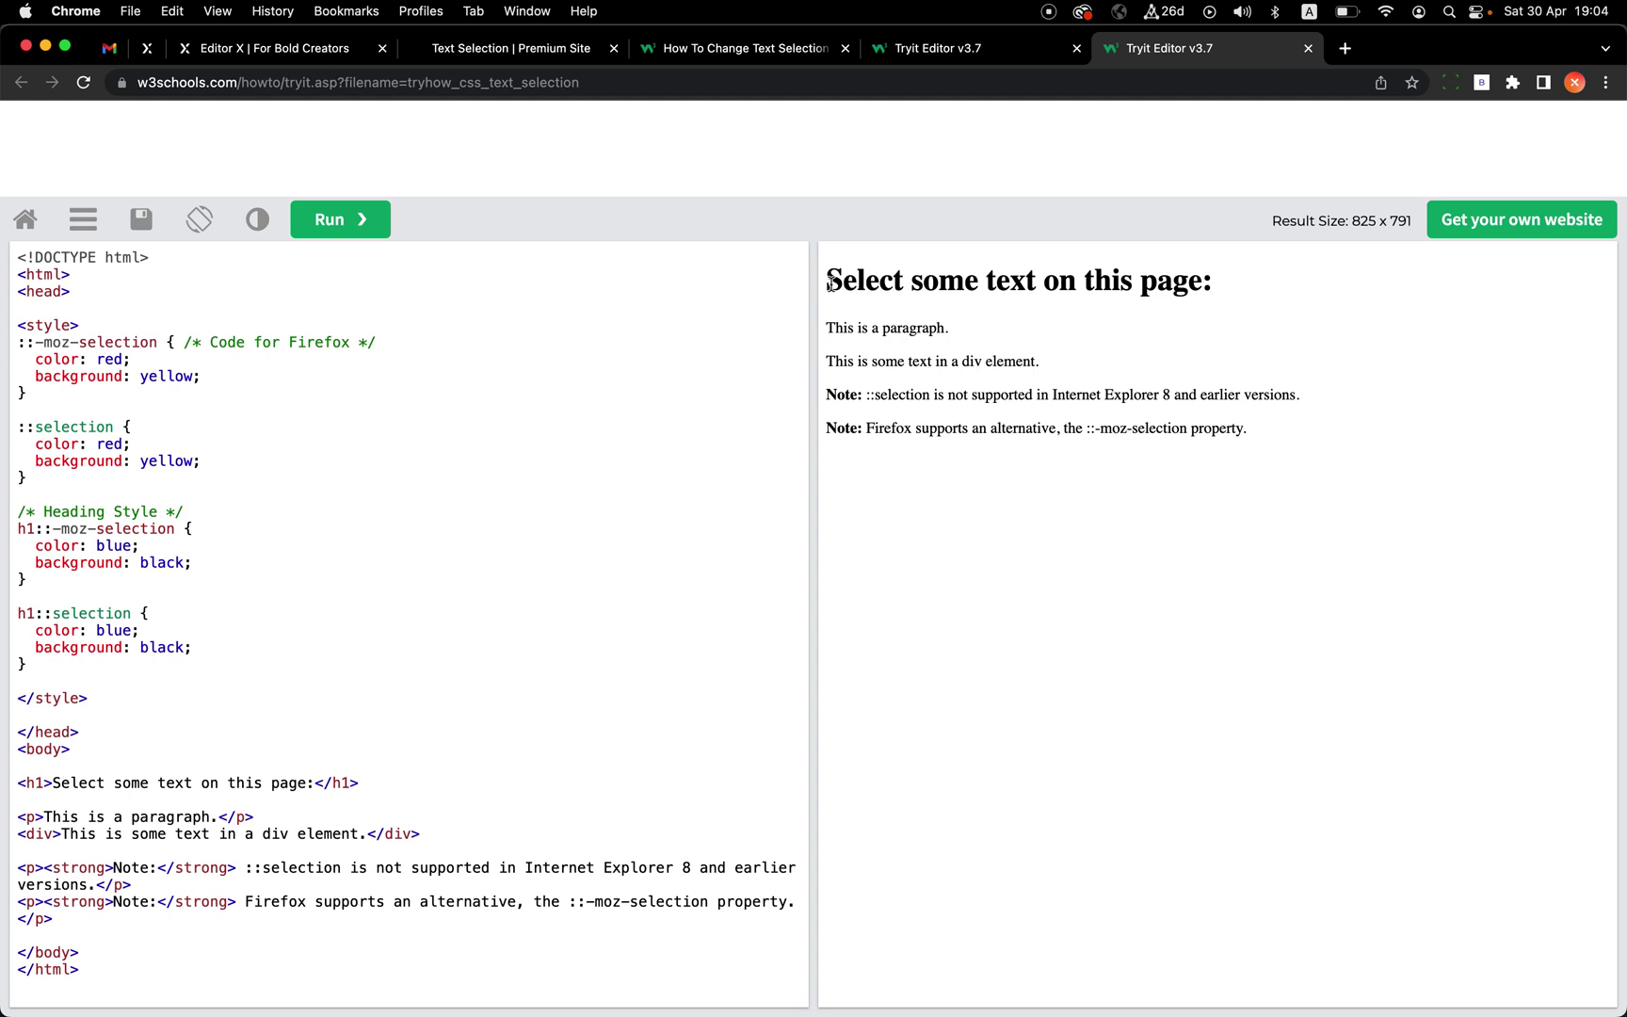
{"action": "left_click_drag", "start_coordinate": [828, 281], "coordinate": [1183, 290]}
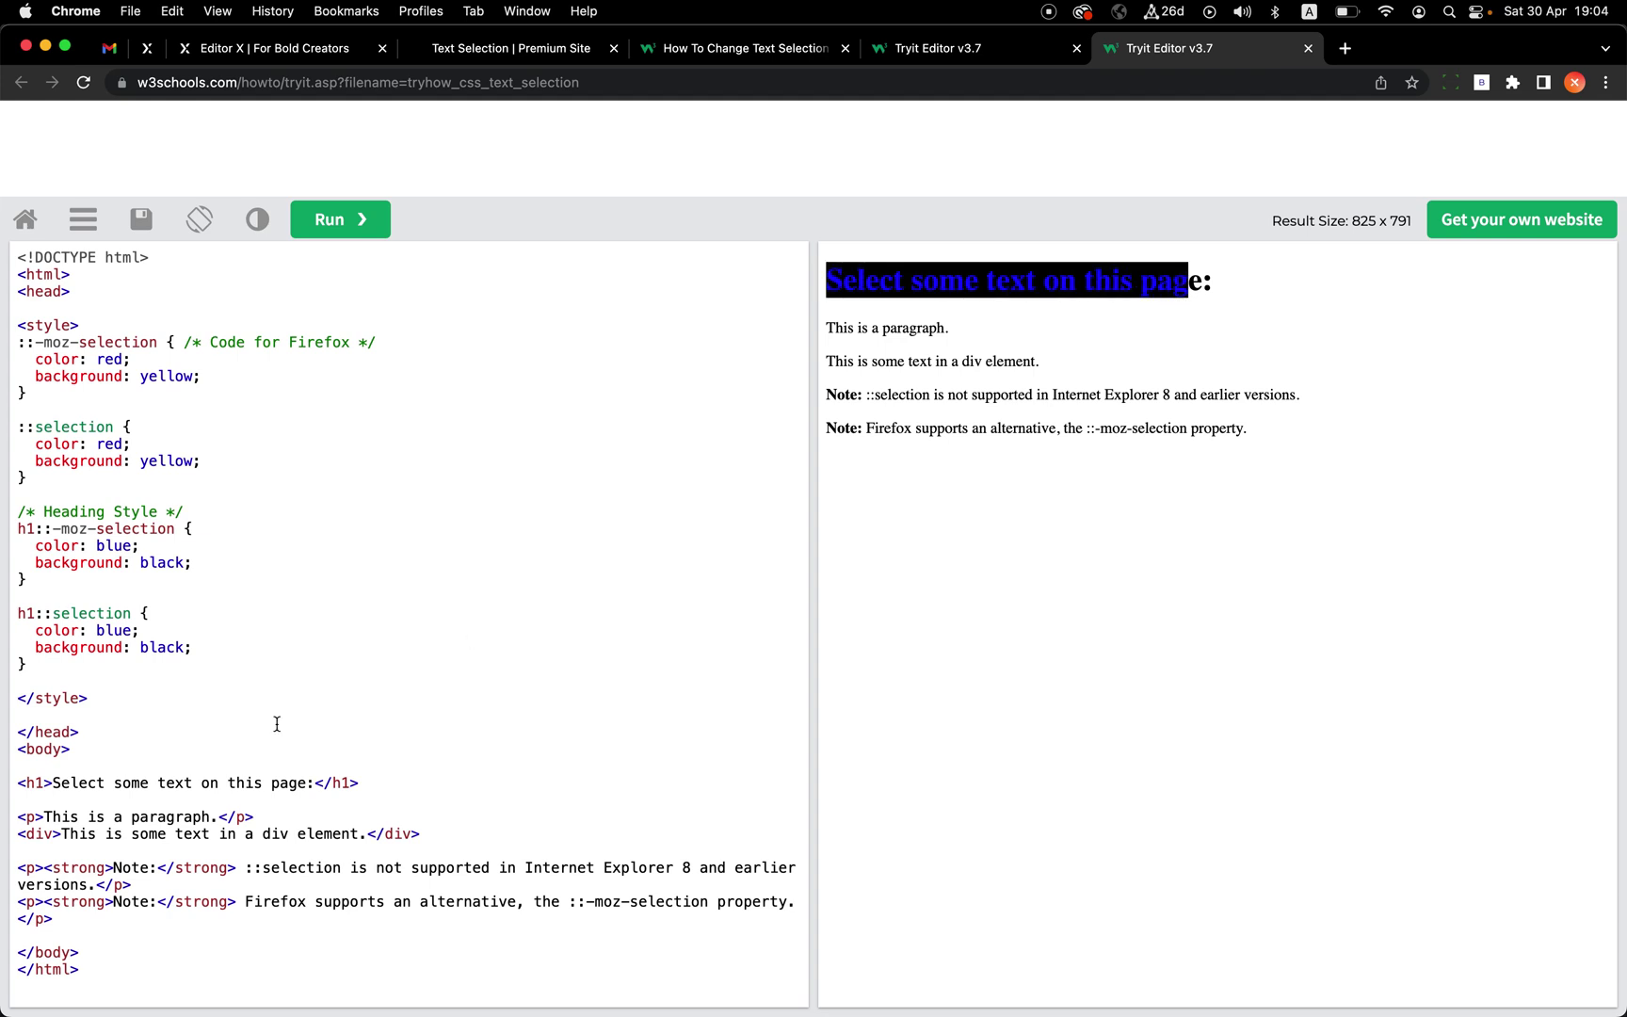
{"action": "left_click_drag", "start_coordinate": [18, 783], "coordinate": [387, 788]}
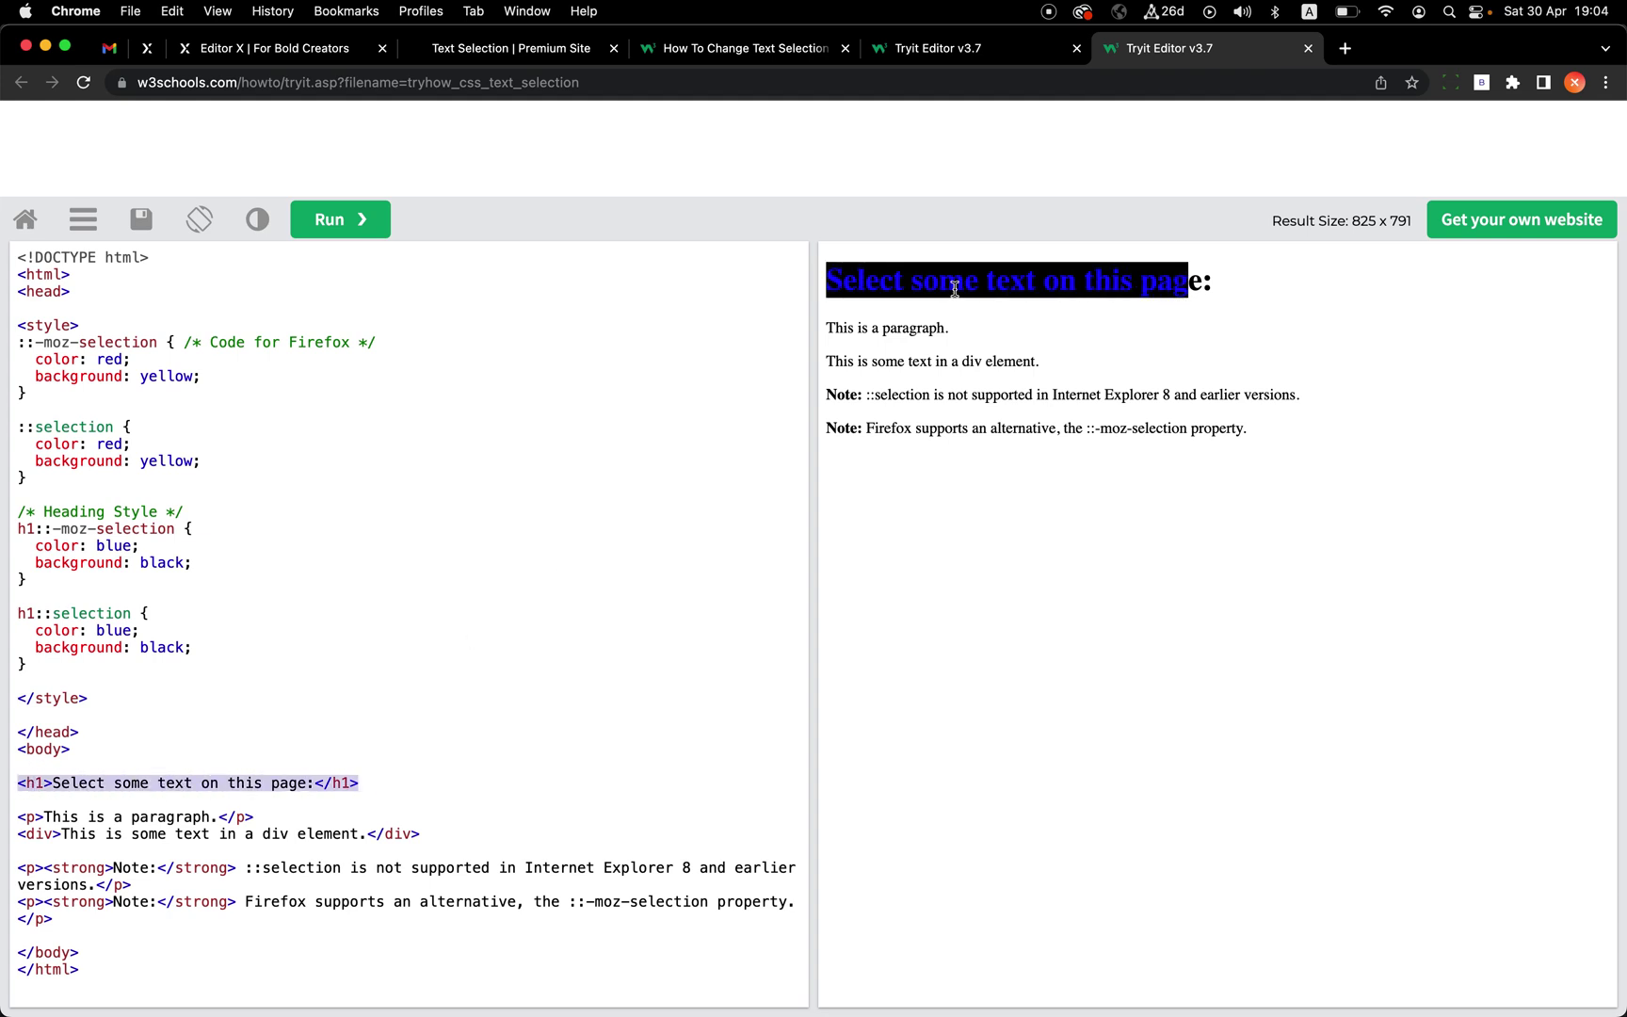
{"action": "left_click_drag", "start_coordinate": [828, 281], "coordinate": [1122, 282]}
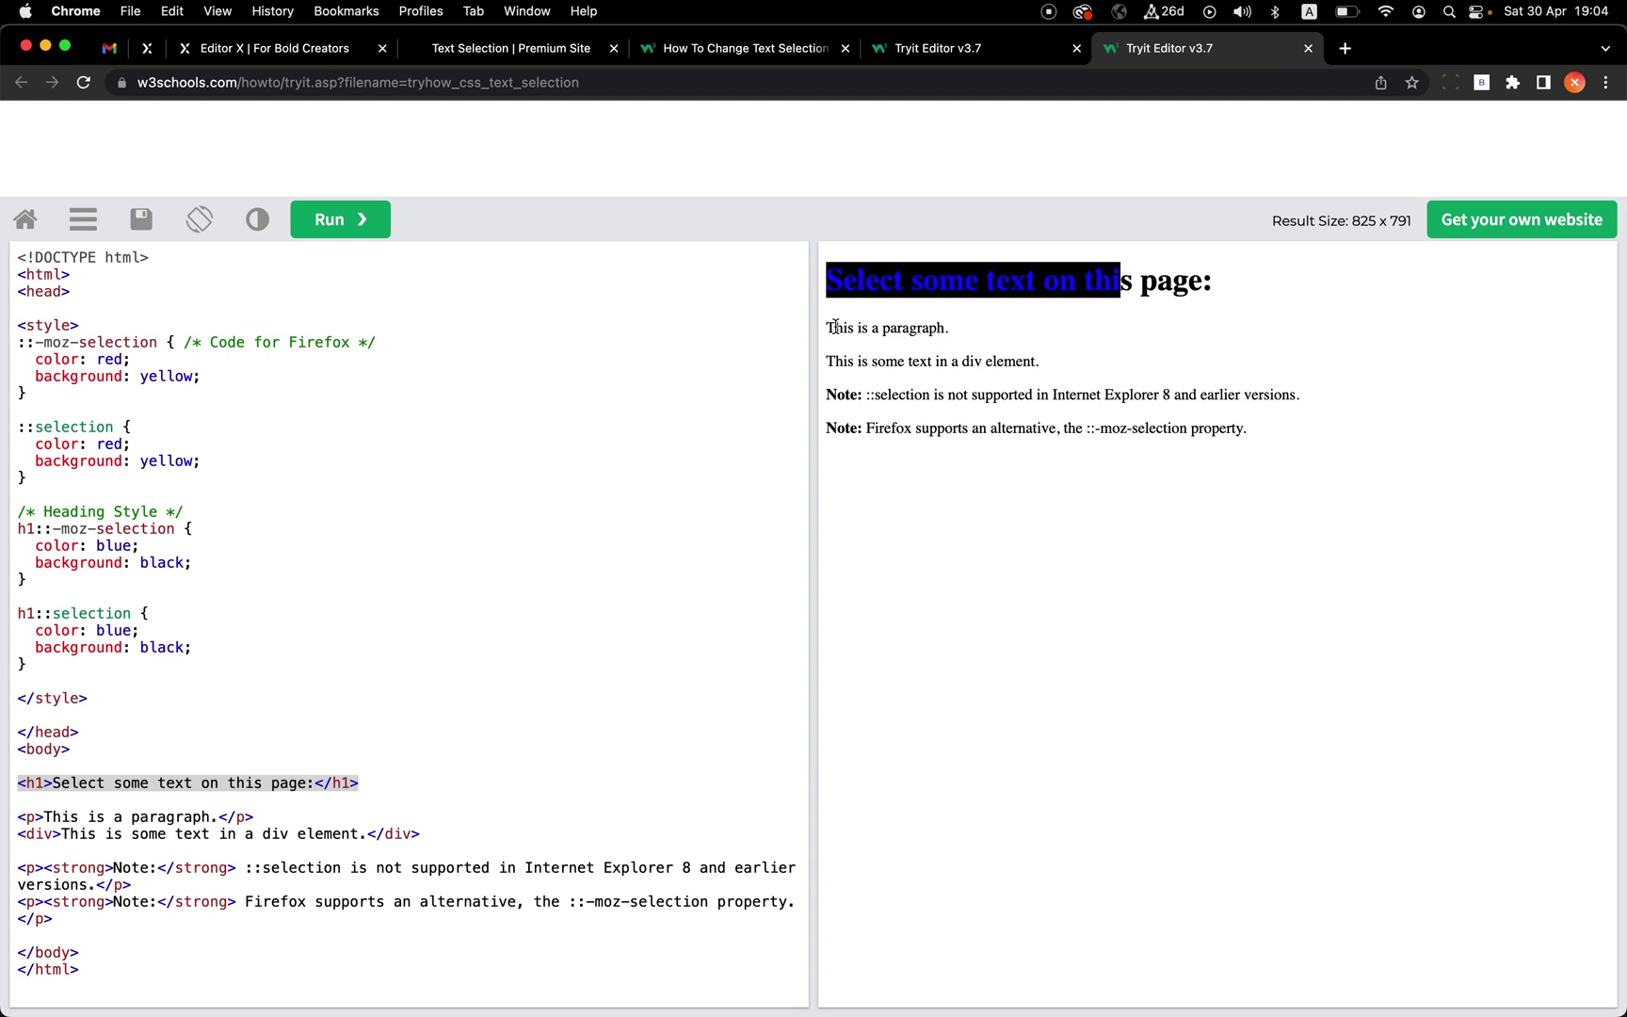
Step: Test the general selection style on the paragraph and div text in the result preview
{"action": "left_click_drag", "start_coordinate": [829, 327], "coordinate": [942, 377]}
{"action": "left_click", "coordinate": [108, 360]}
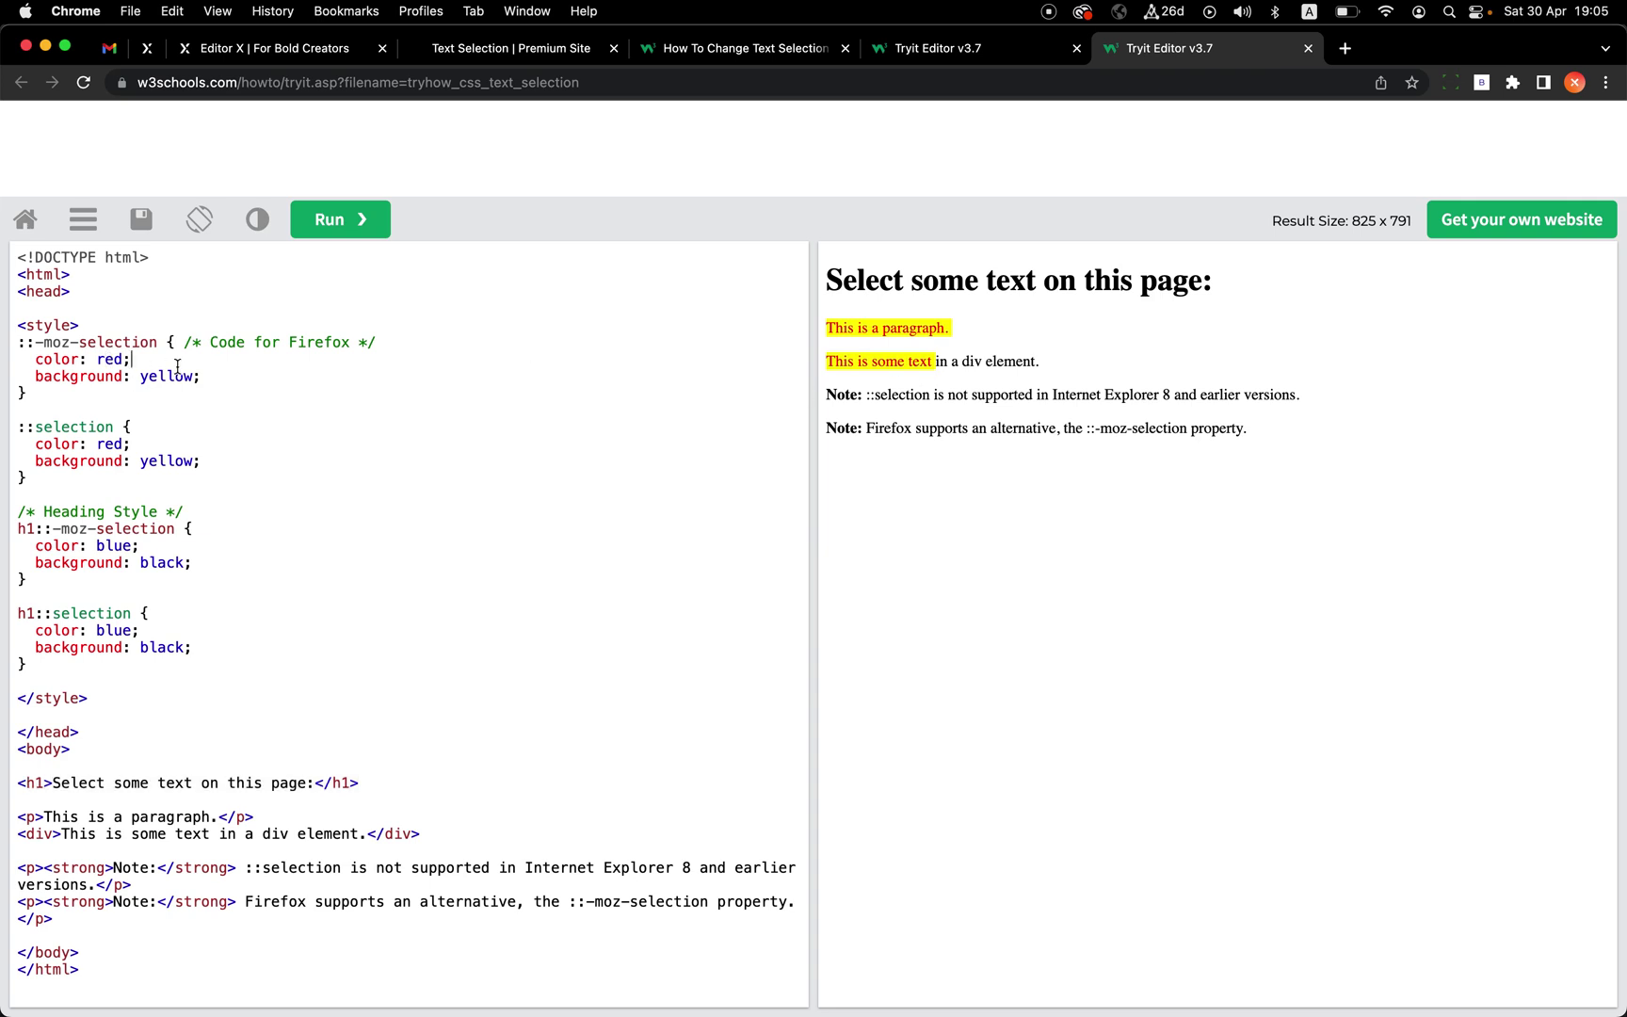
Step: Copy the "Heading Style" block and open the settings of the "Custom Text Selection Color - CSS" snippet on the site's Custom Code page
{"action": "left_click_drag", "start_coordinate": [37, 670], "coordinate": [14, 515]}
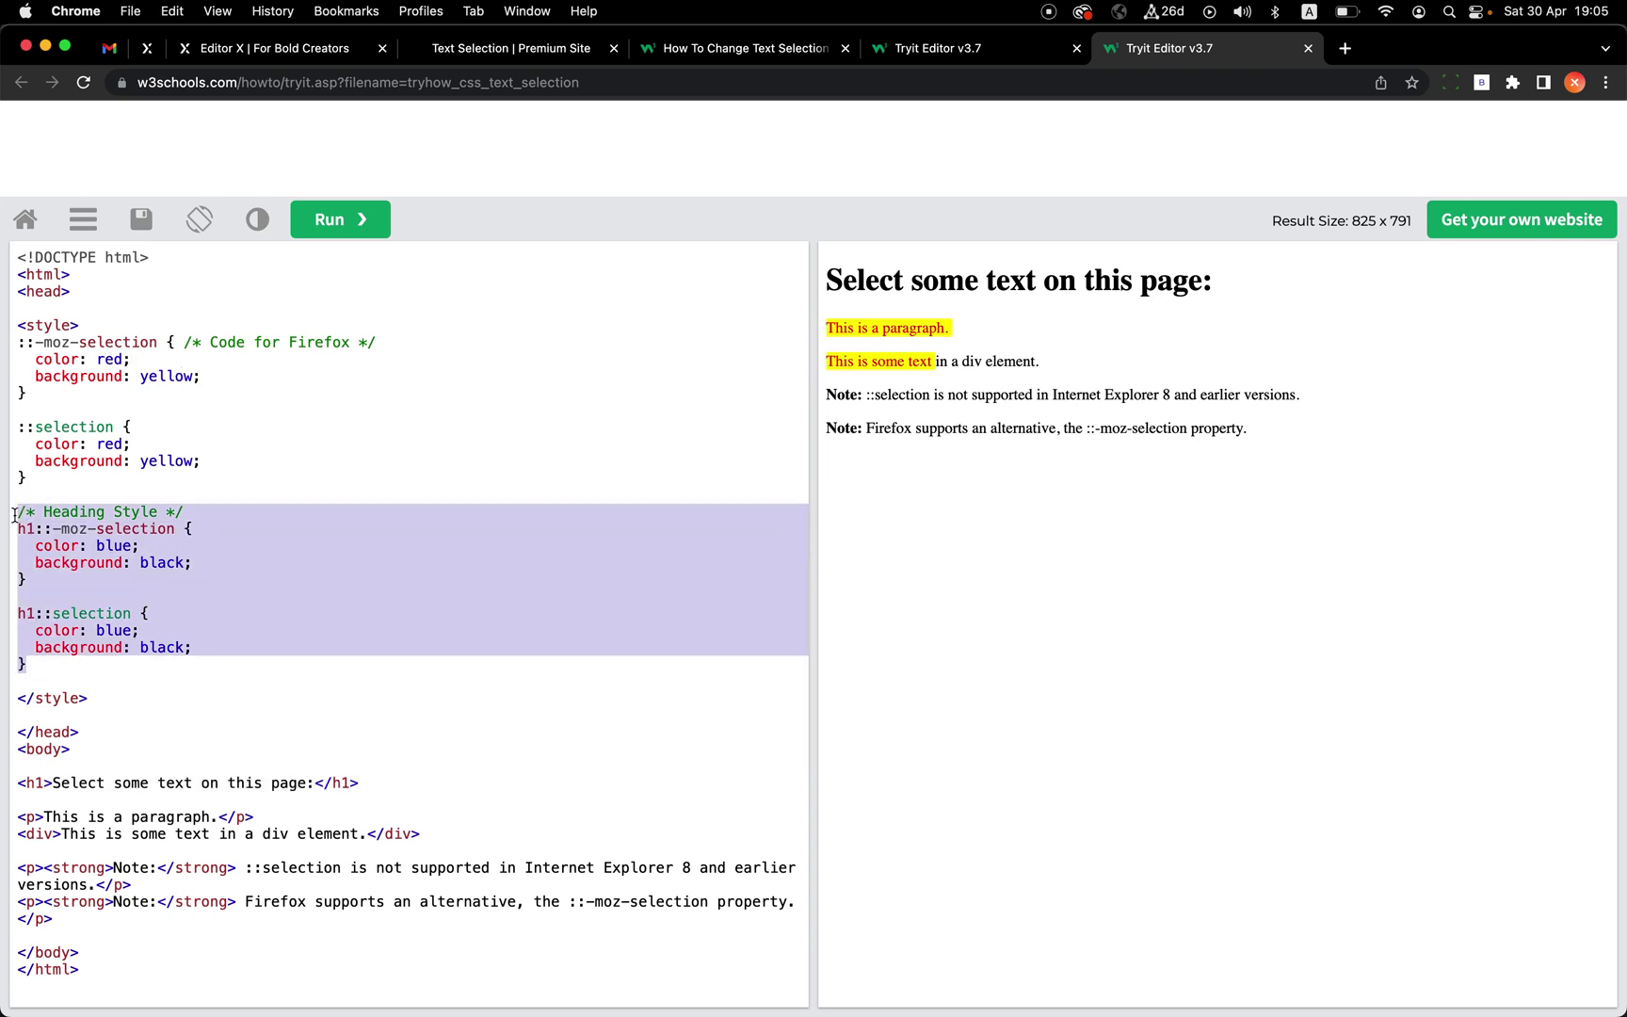
{"action": "left_click", "coordinate": [146, 48]}
{"action": "left_click", "coordinate": [1288, 613]}
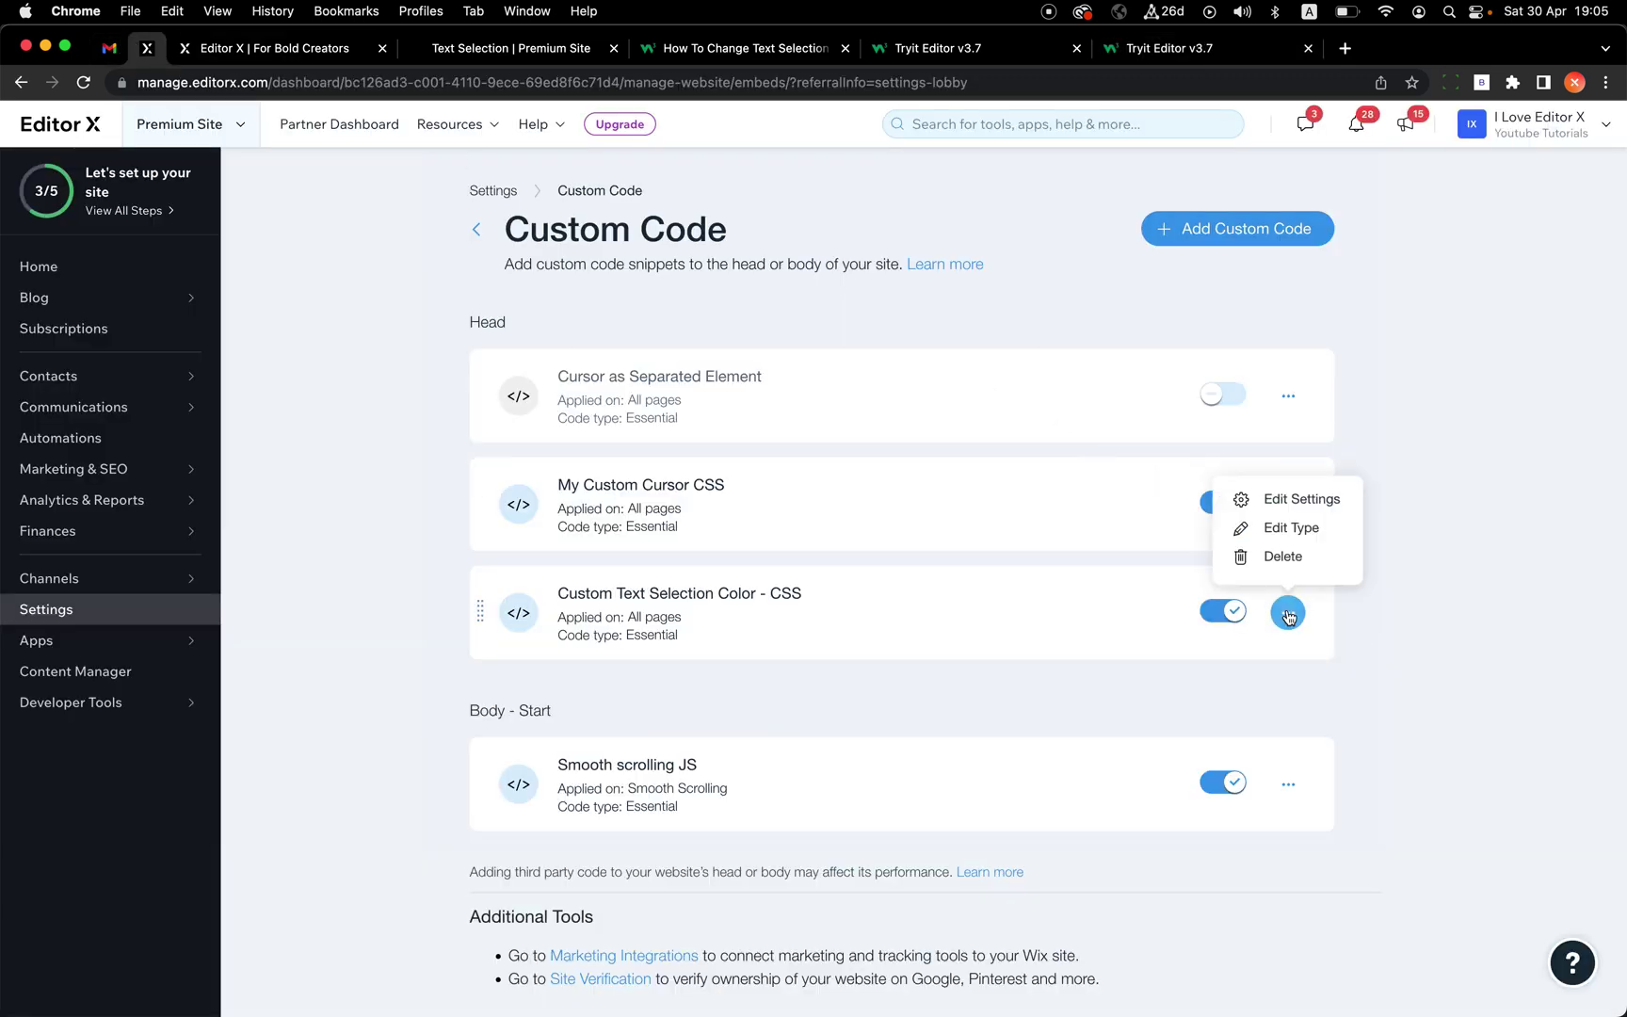
{"action": "left_click", "coordinate": [1302, 499]}
{"action": "scroll", "coordinate": [685, 395], "scroll_direction": "down", "scroll_amount": 5}
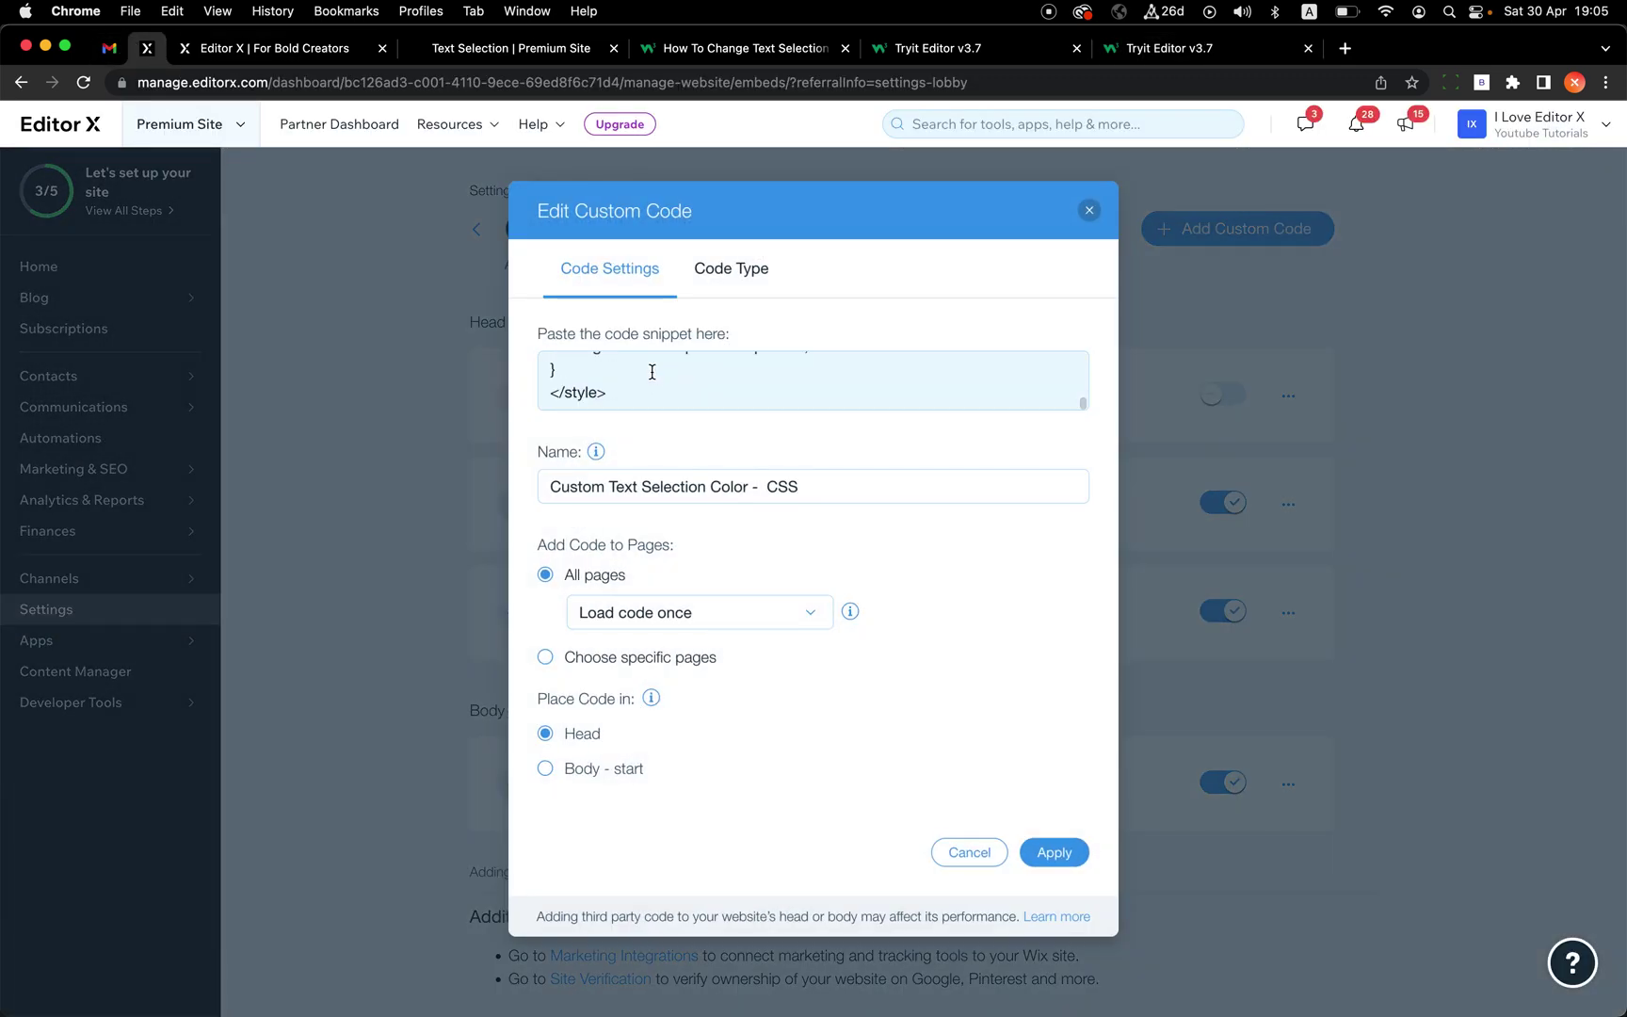
Step: Replace the old heading rules in the code snippet with the copied h1 rules using blue text on a black background
{"action": "left_click", "coordinate": [654, 369]}
{"action": "scroll", "coordinate": [653, 368], "scroll_direction": "up", "scroll_amount": 3}
{"action": "scroll", "coordinate": [651, 372], "scroll_direction": "down", "scroll_amount": 1}
{"action": "scroll", "coordinate": [652, 372], "scroll_direction": "up", "scroll_amount": 2}
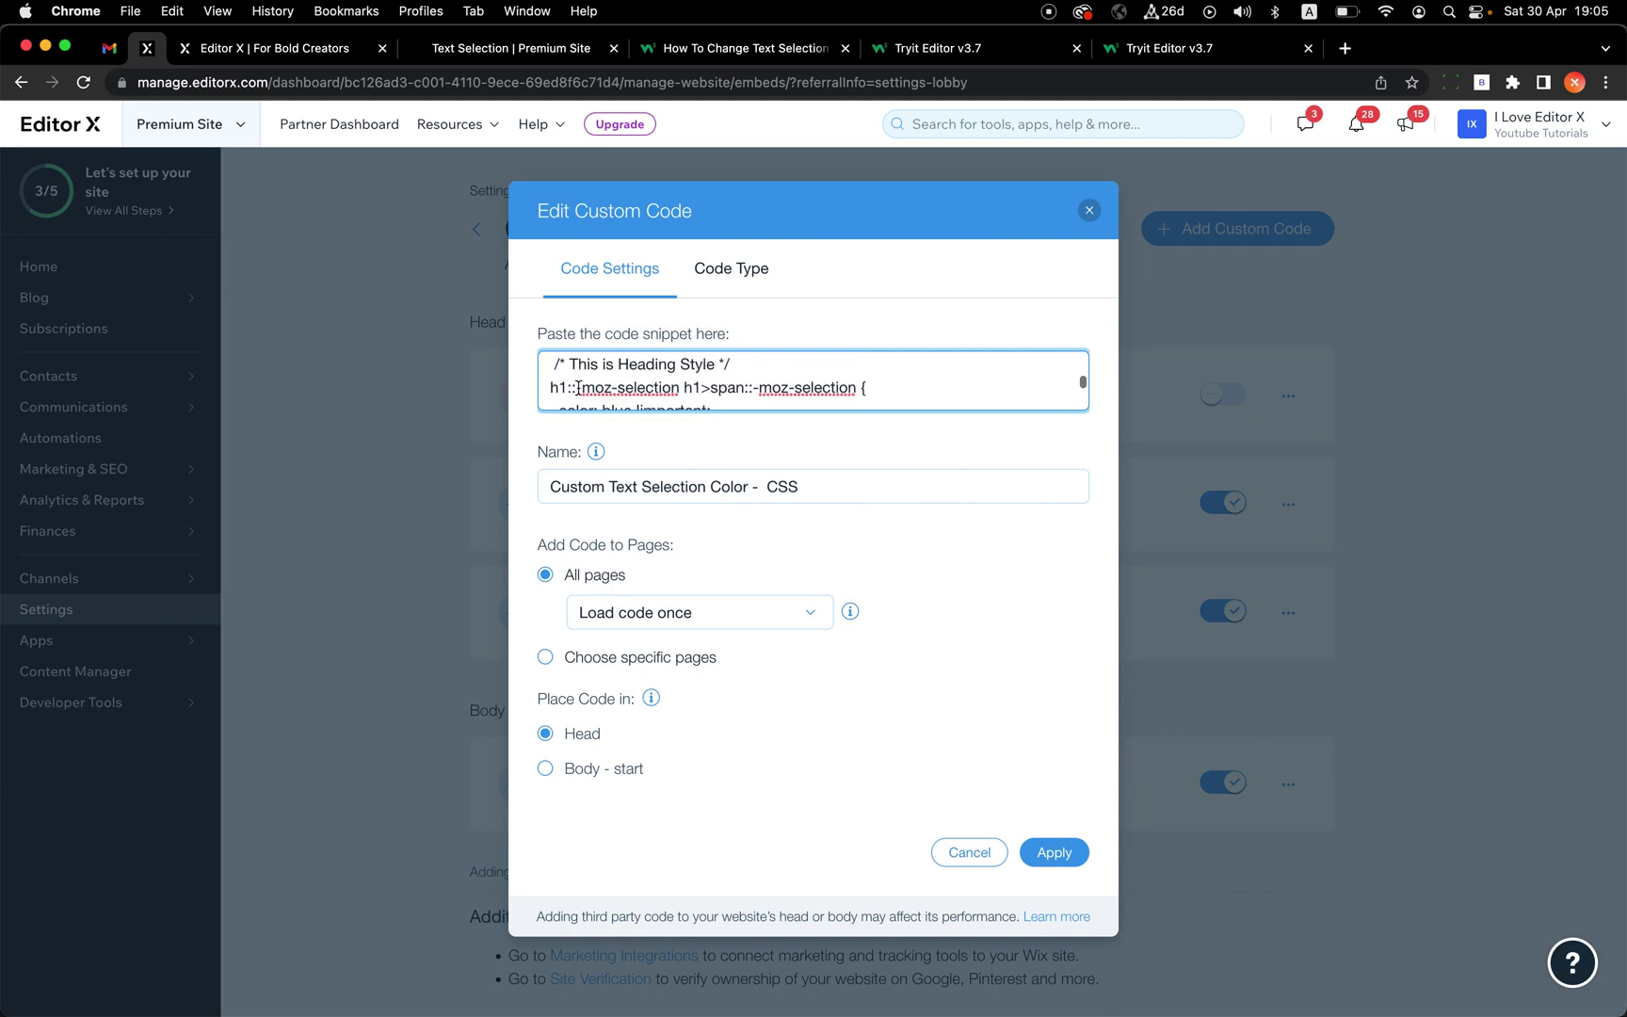
{"action": "left_click", "coordinate": [551, 383], "text": "shift"}
{"action": "key", "text": "BackSpace"}
{"action": "type", "text": "h1::selection {   color: blue;   background: black; }"}
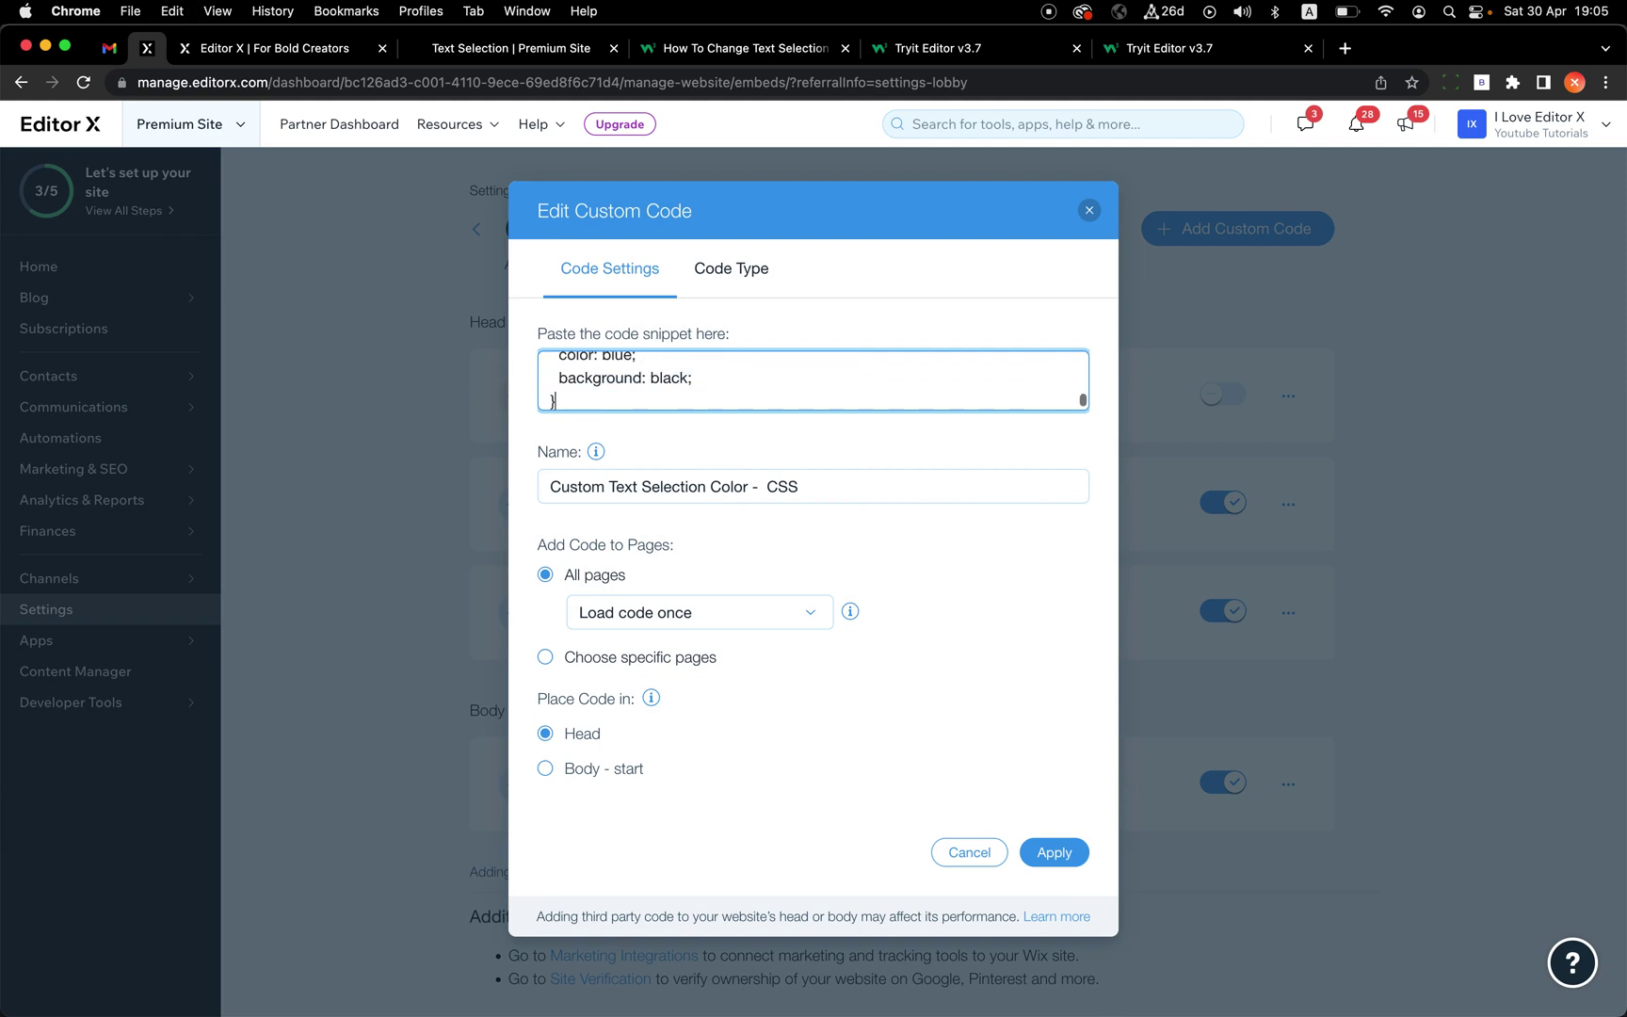
Step: Delete the redundant "This is Heading Style" comment from the snippet and apply the code changes
{"action": "scroll", "coordinate": [551, 383], "scroll_direction": "up", "scroll_amount": 2}
{"action": "scroll", "coordinate": [550, 384], "scroll_direction": "down", "scroll_amount": 1}
{"action": "scroll", "coordinate": [659, 381], "scroll_direction": "up", "scroll_amount": 3}
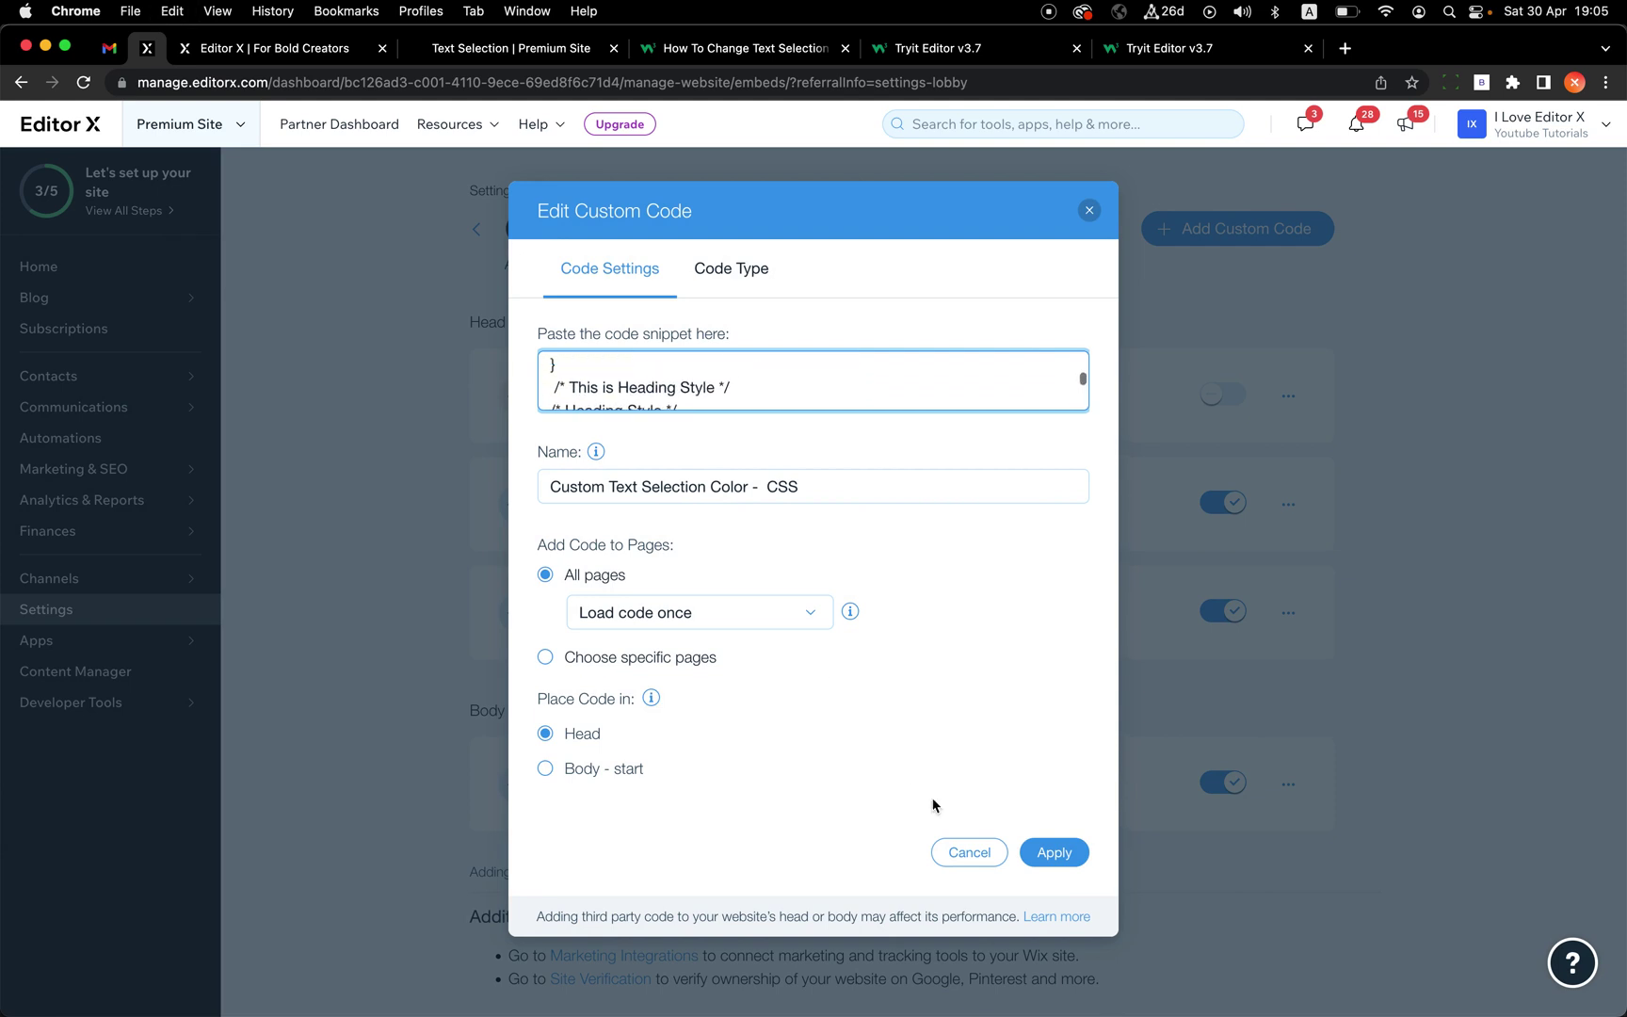
{"action": "left_click_drag", "start_coordinate": [745, 378], "coordinate": [746, 374]}
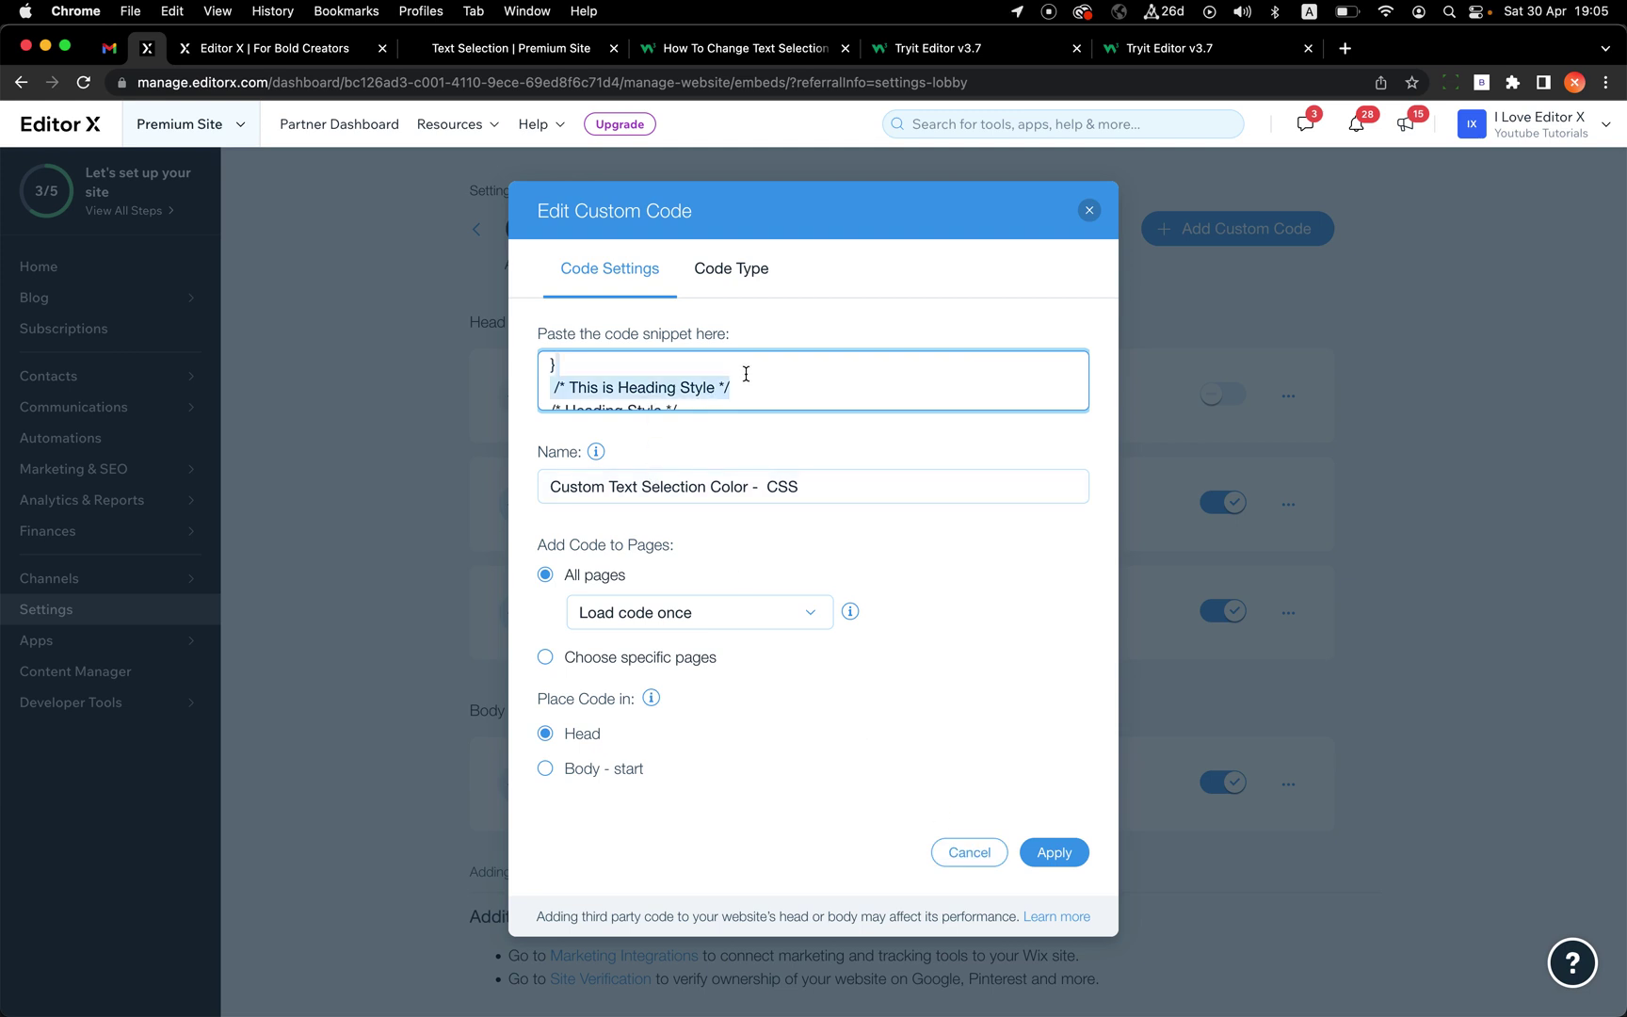
{"action": "key", "text": "BackSpace"}
{"action": "left_click", "coordinate": [1053, 852]}
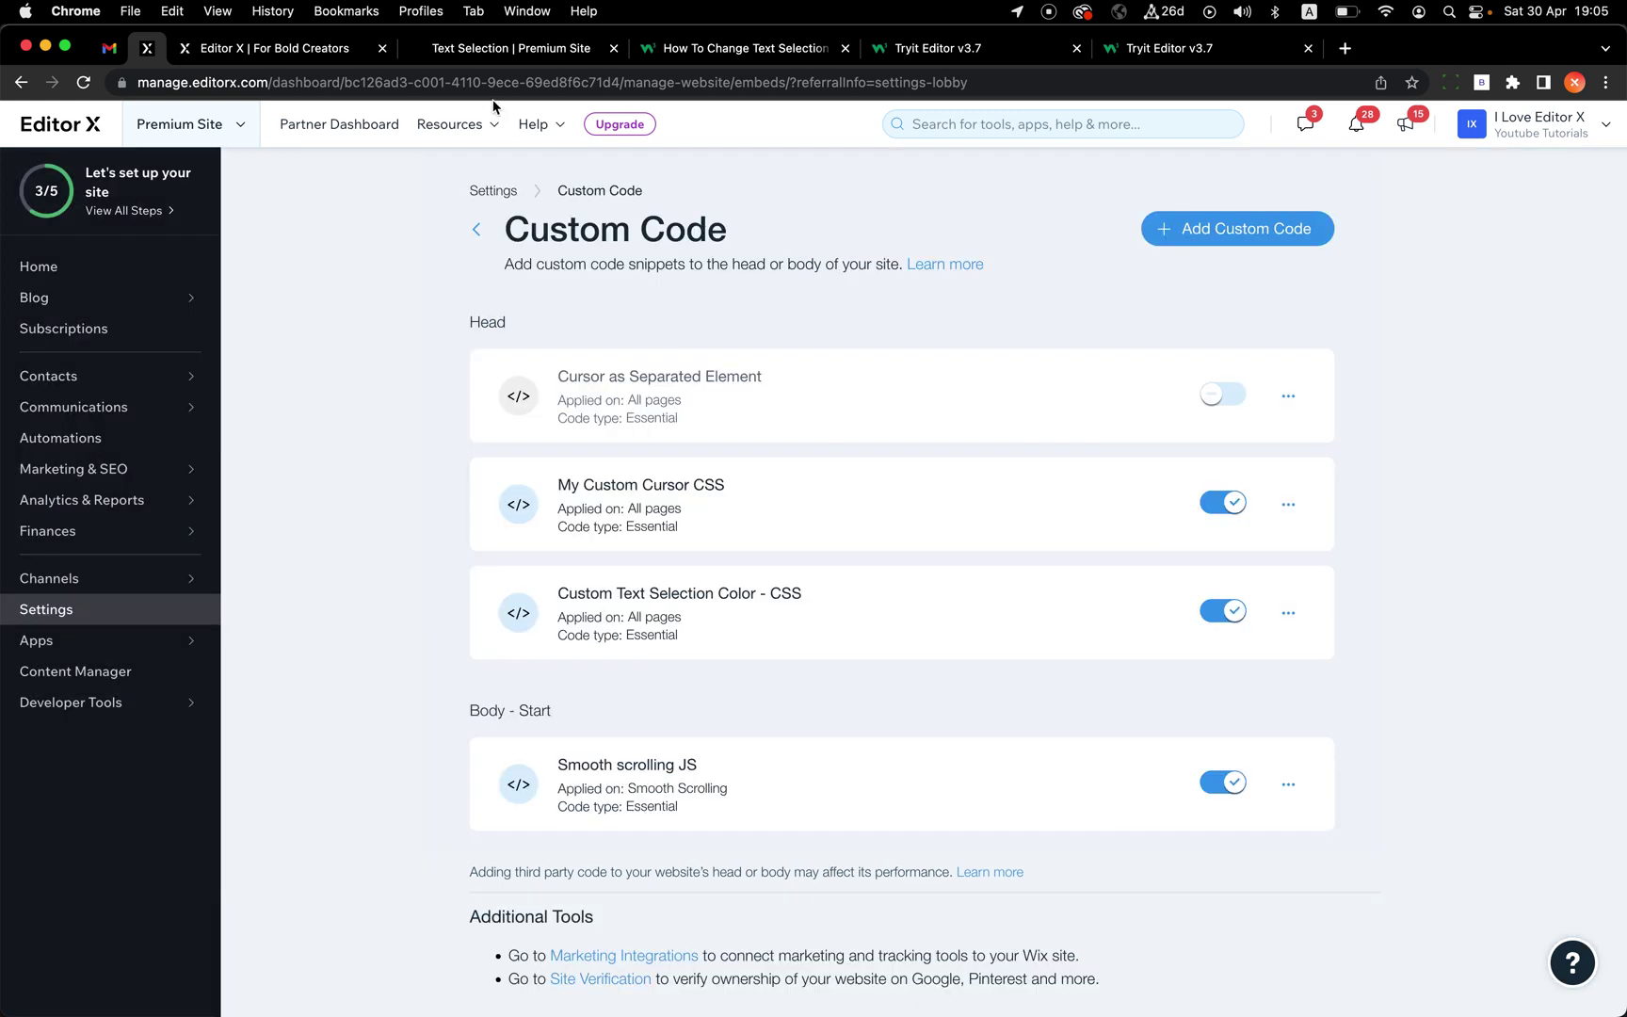
Step: Reload the live text-selection page and test the selection colors on its large heading and the paragraph below
{"action": "left_click", "coordinate": [333, 50]}
{"action": "left_click", "coordinate": [439, 49]}
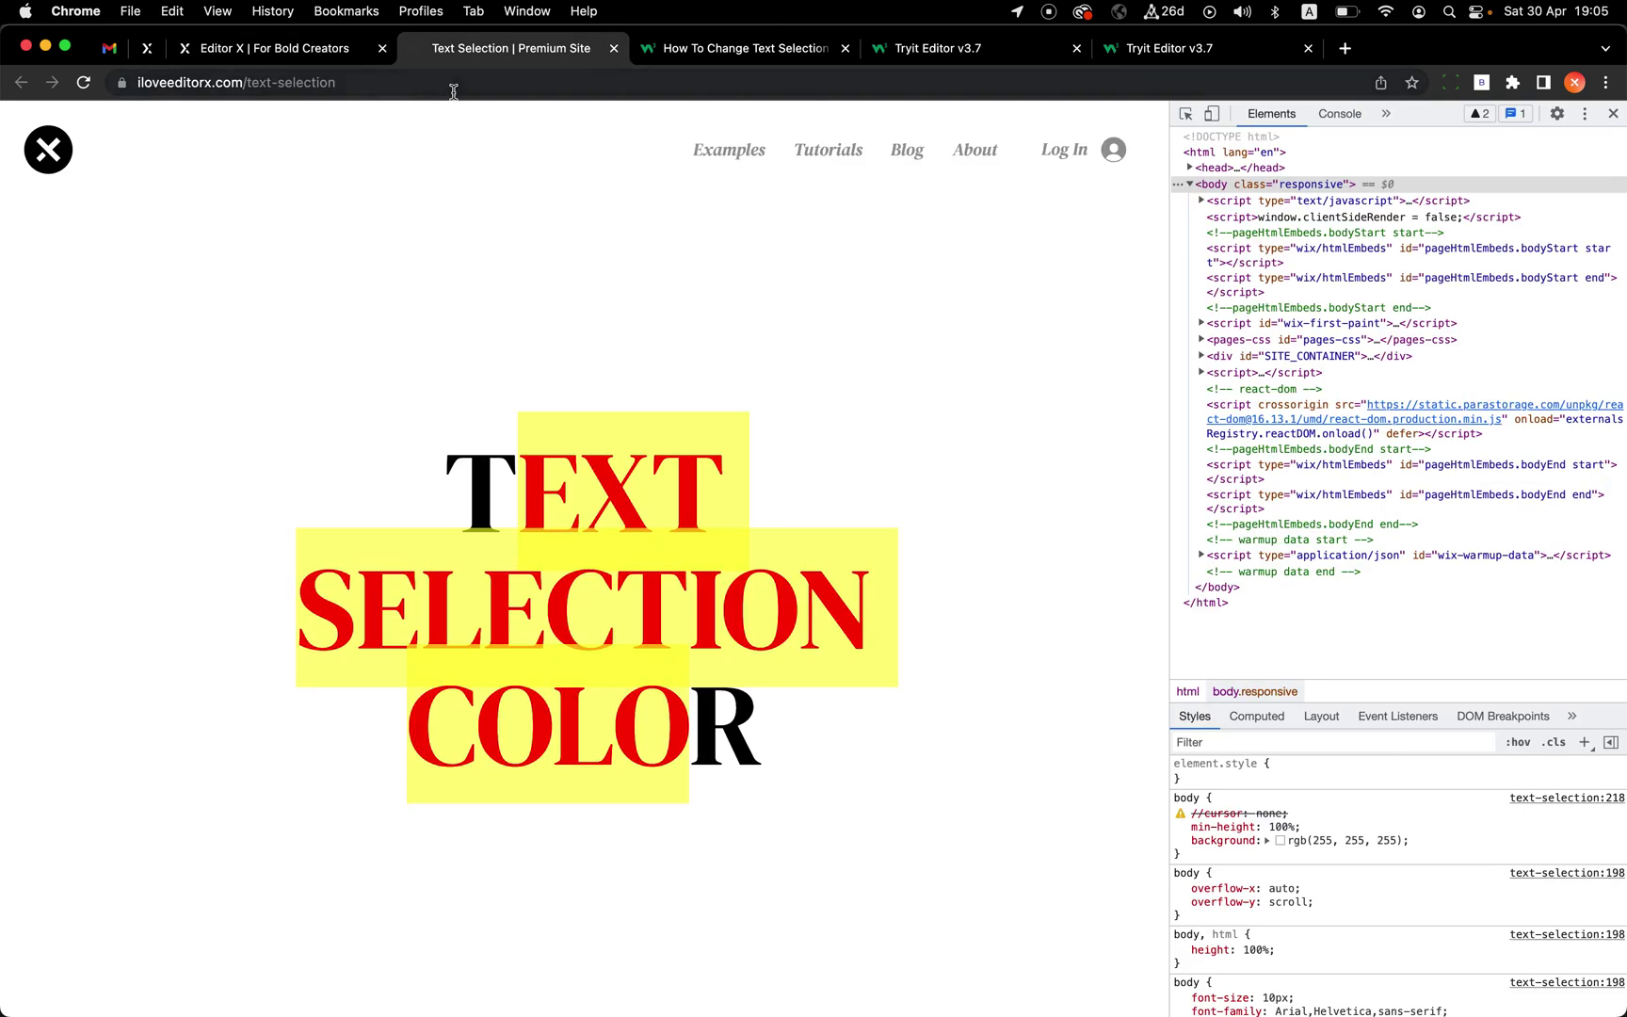
{"action": "key", "text": "Return"}
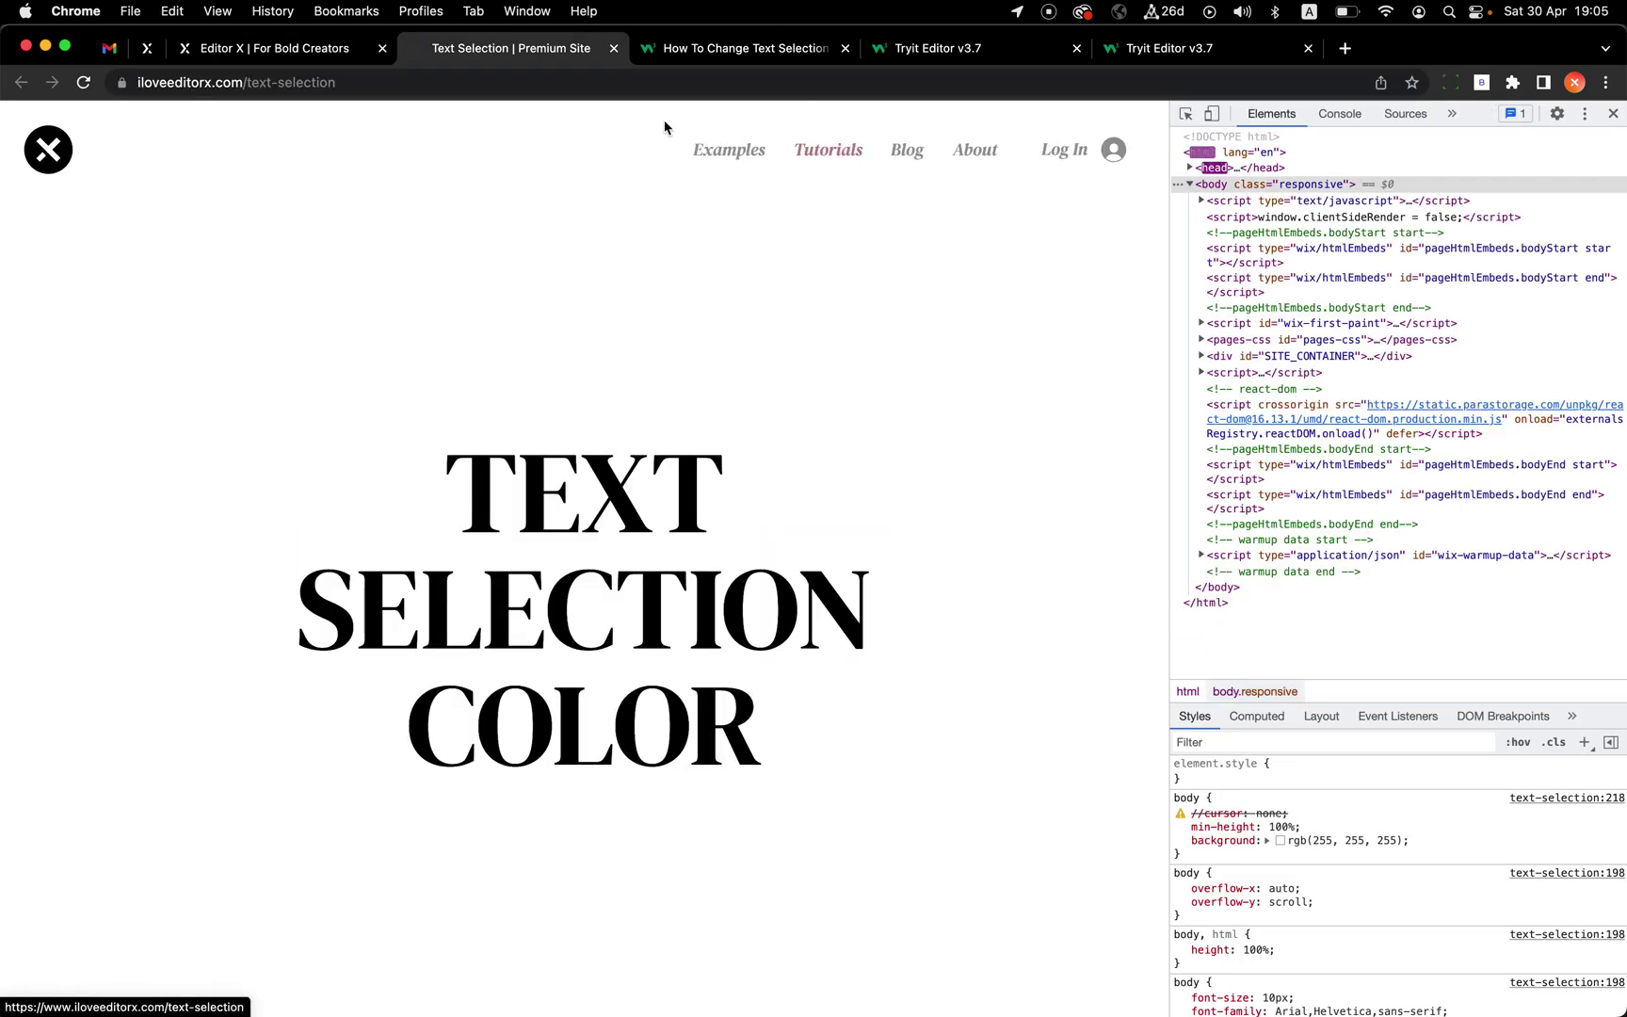
{"action": "left_click", "coordinate": [665, 89]}
{"action": "key", "text": "Return"}
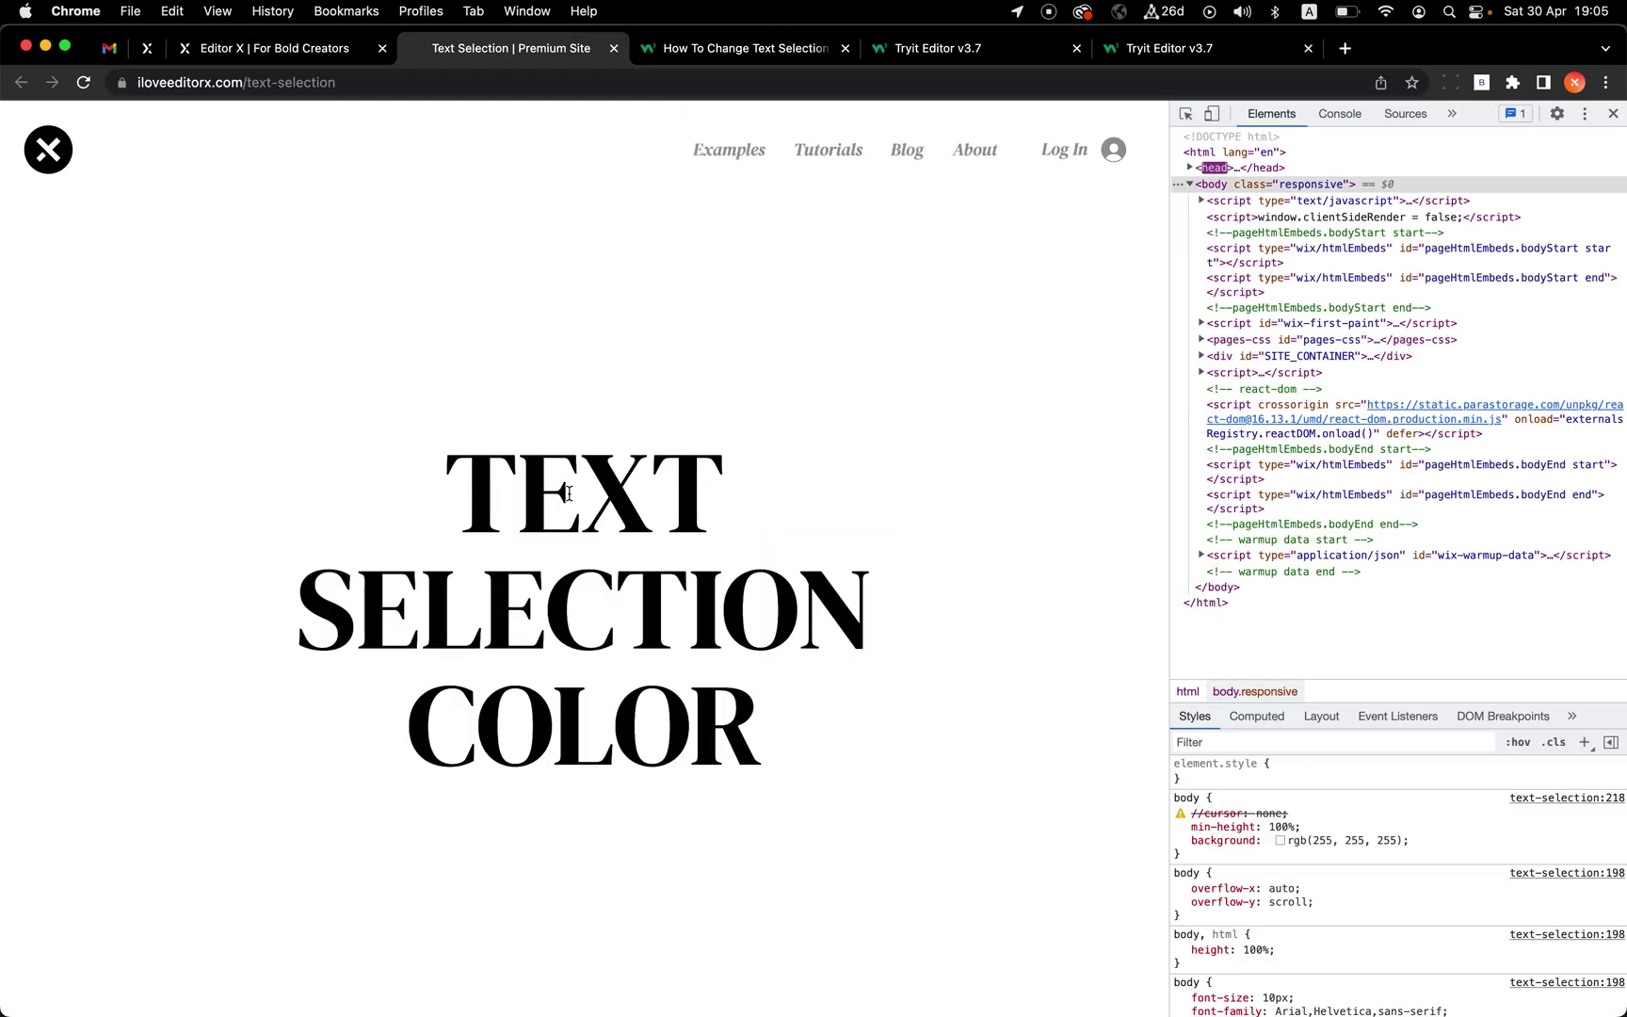
{"action": "left_click_drag", "start_coordinate": [528, 494], "coordinate": [745, 745]}
{"action": "scroll", "coordinate": [745, 745], "scroll_direction": "down", "scroll_amount": 6}
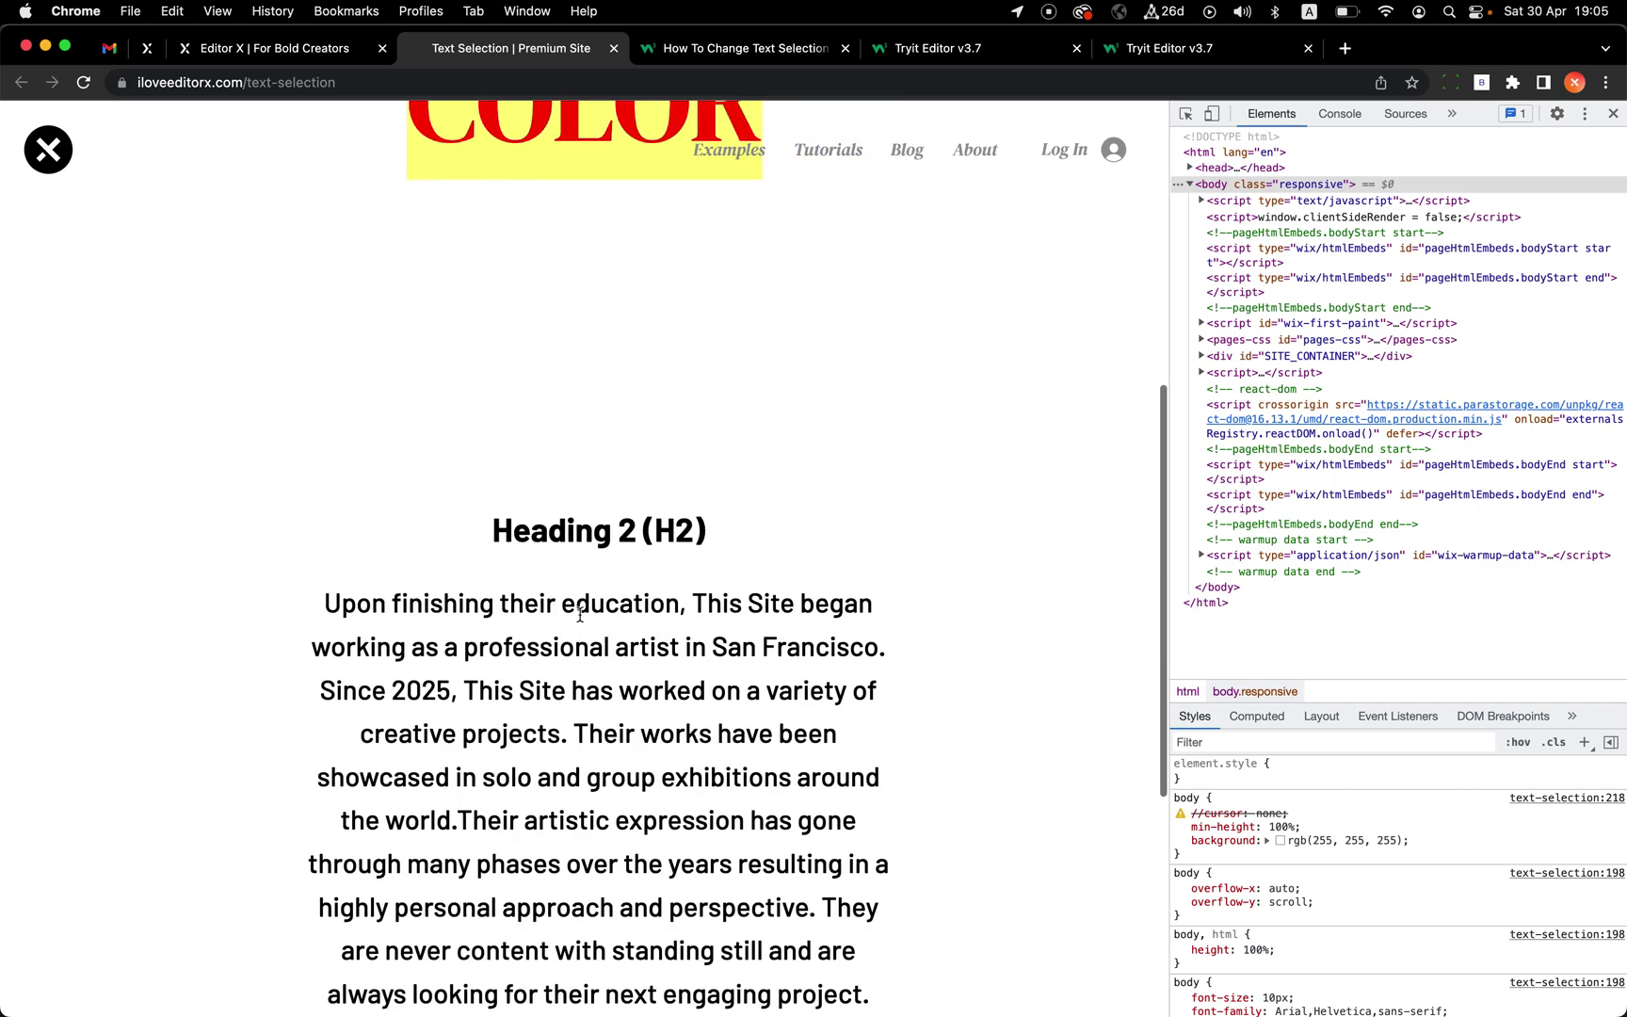
{"action": "left_click_drag", "start_coordinate": [577, 608], "coordinate": [641, 998]}
{"action": "scroll", "coordinate": [640, 998], "scroll_direction": "up", "scroll_amount": 6}
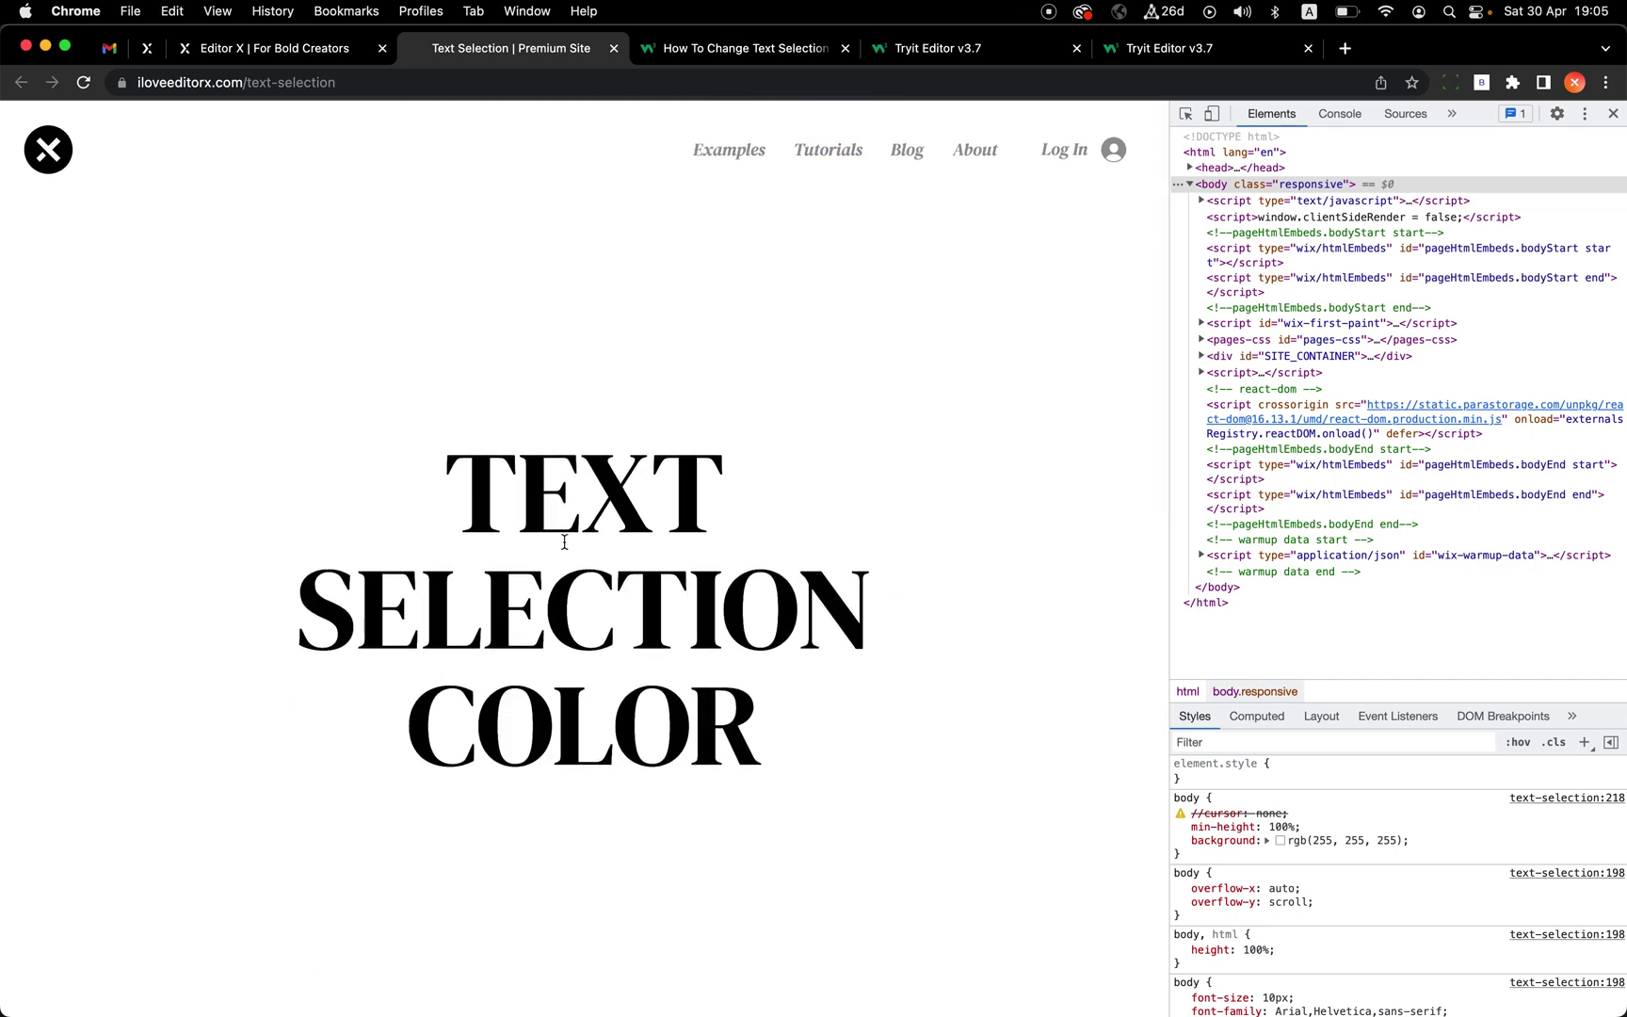
{"action": "left_click_drag", "start_coordinate": [526, 463], "coordinate": [639, 706]}
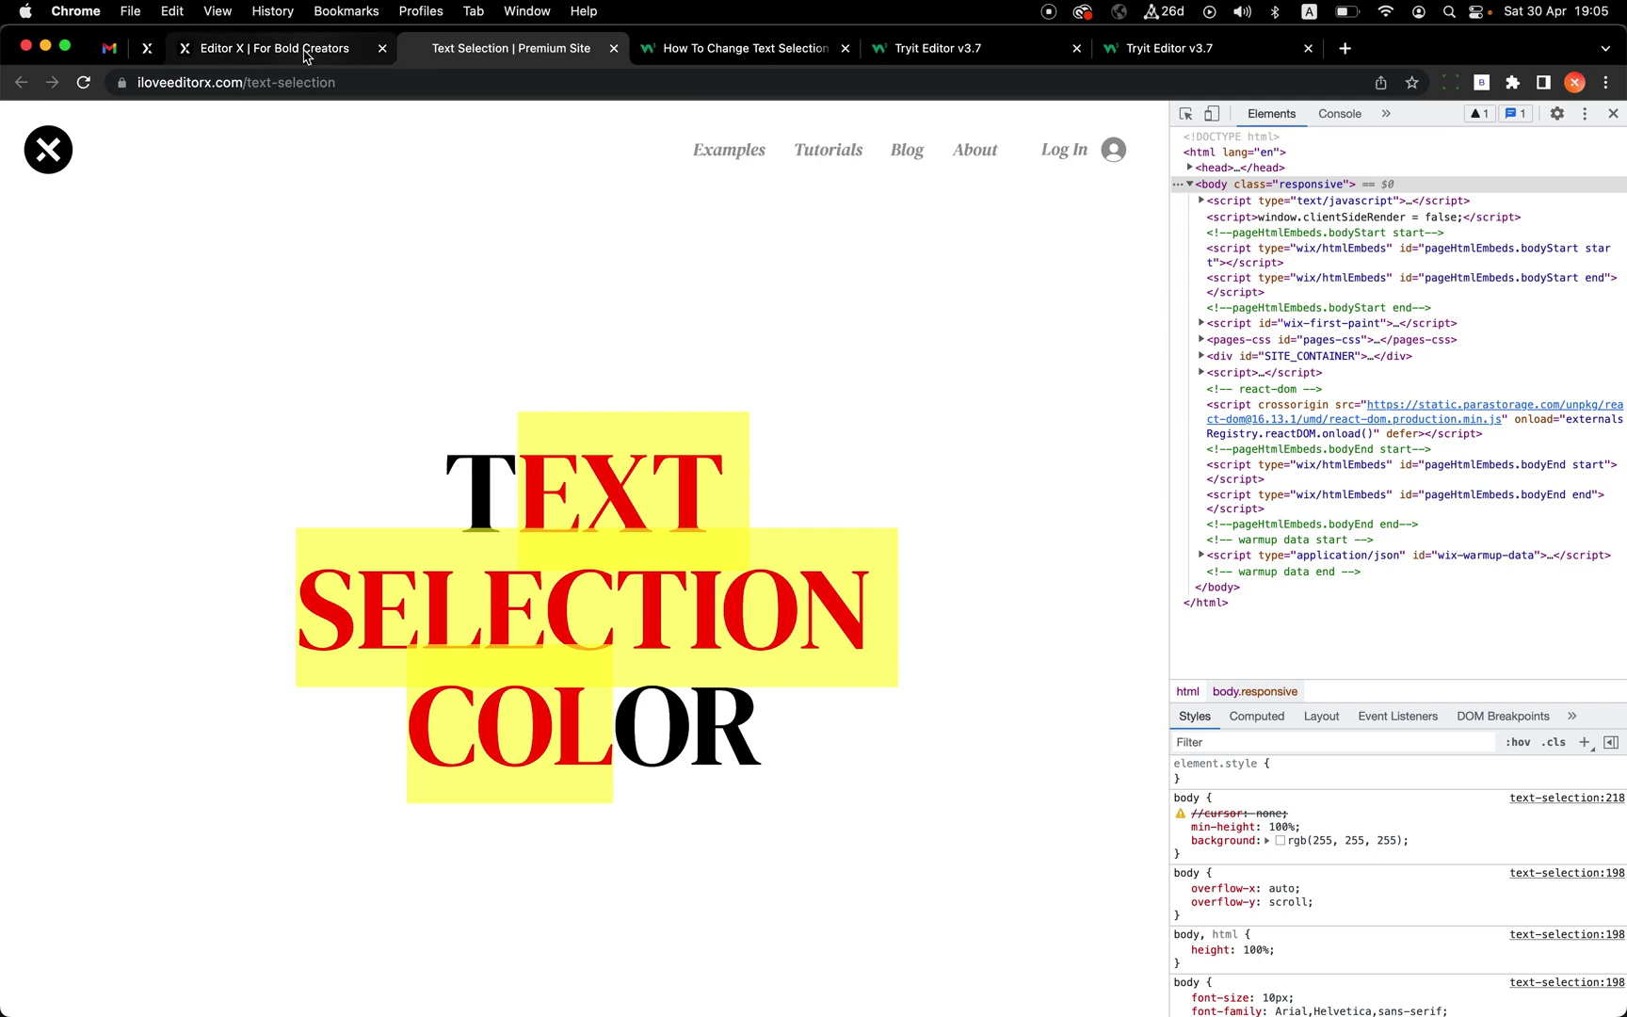
Step: Inspect the "TEXT SELECTION COLOR" heading in the page's markup, checking its h1 element and the nested span
{"action": "key", "text": "super+shift+c"}
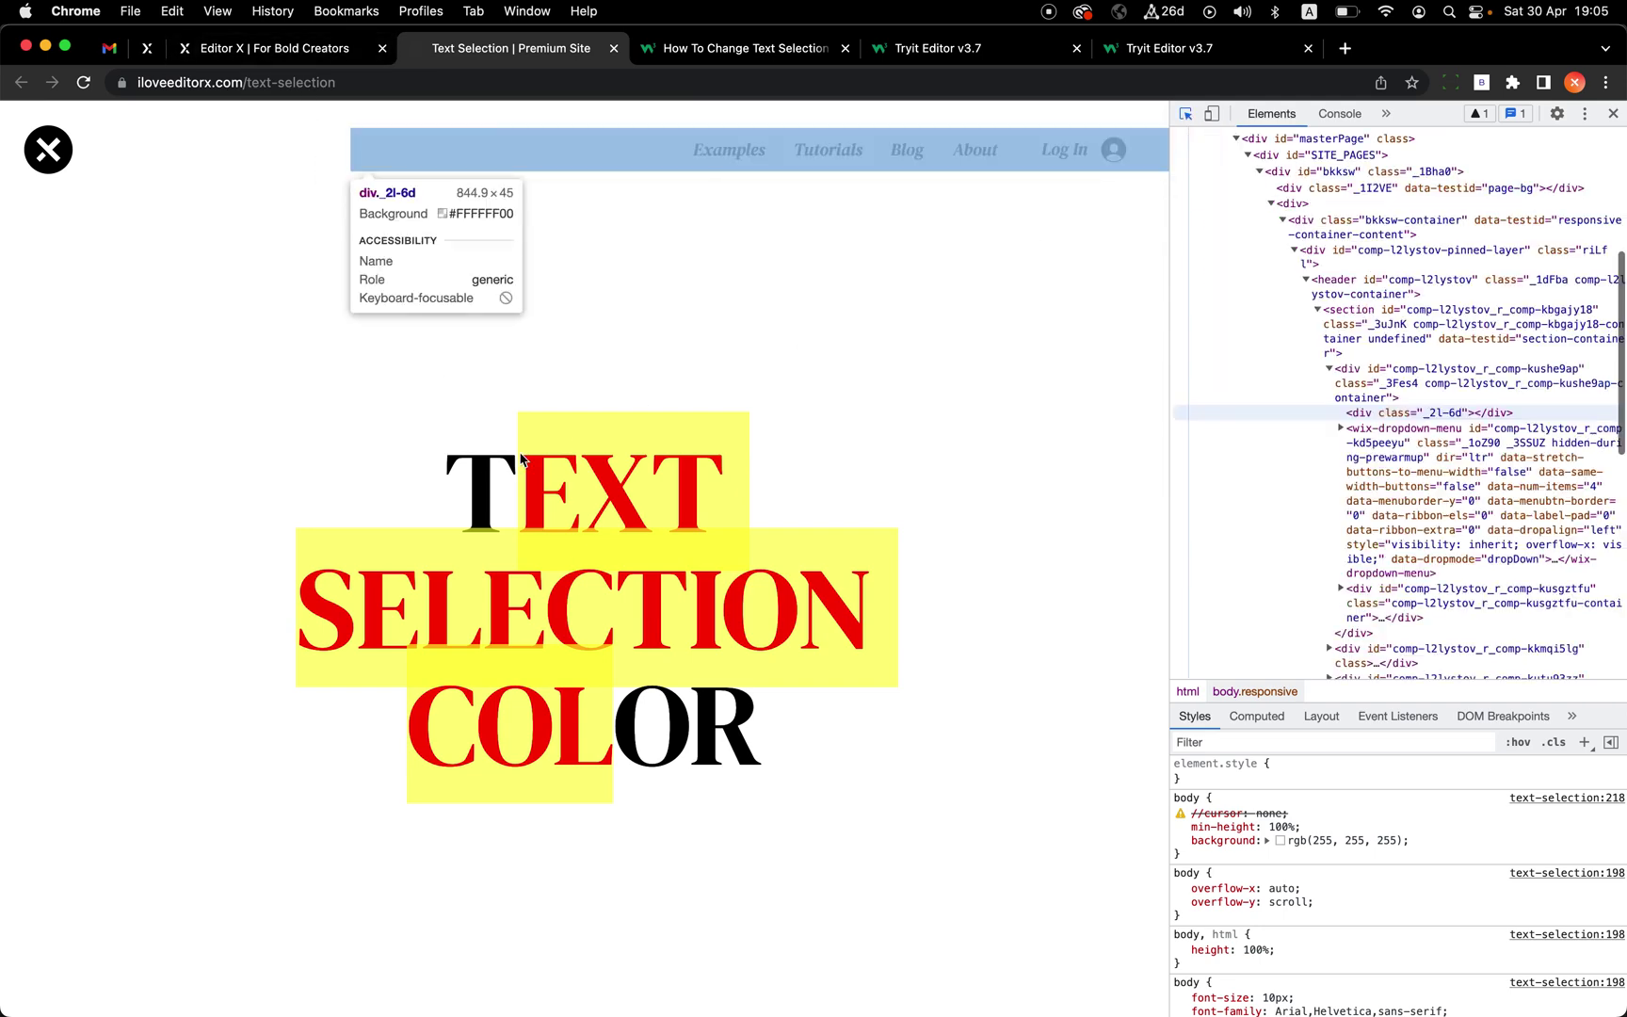
{"action": "left_click", "coordinate": [564, 512]}
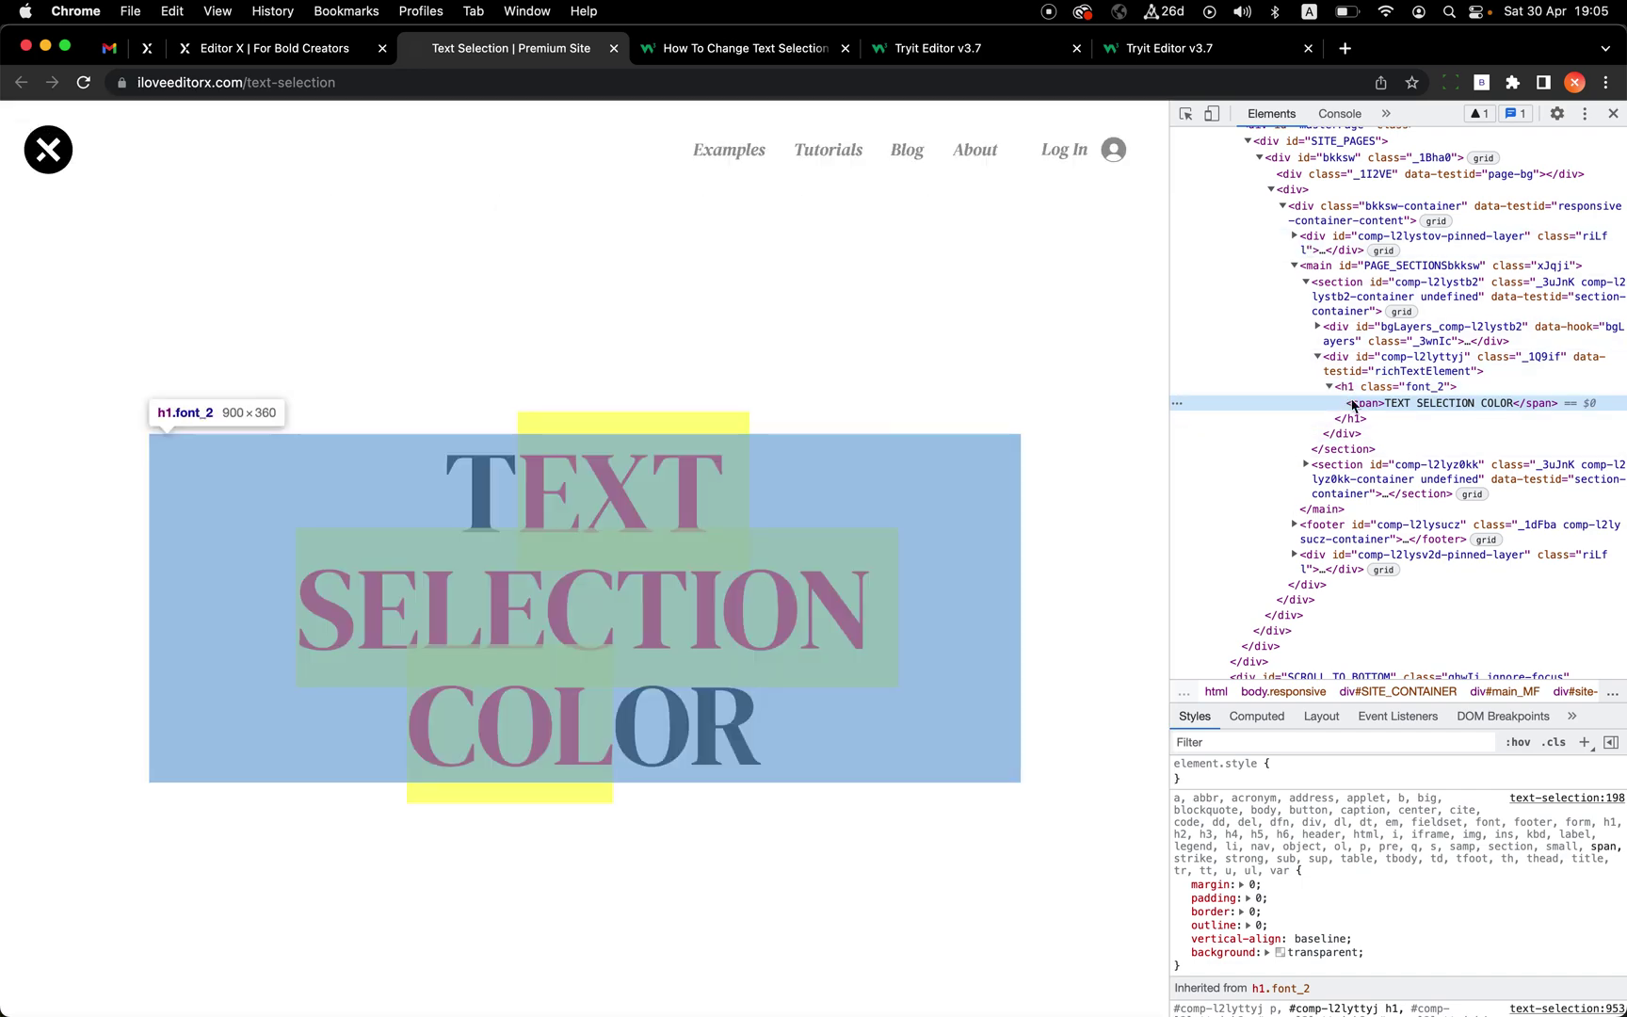
{"action": "left_click", "coordinate": [1355, 393]}
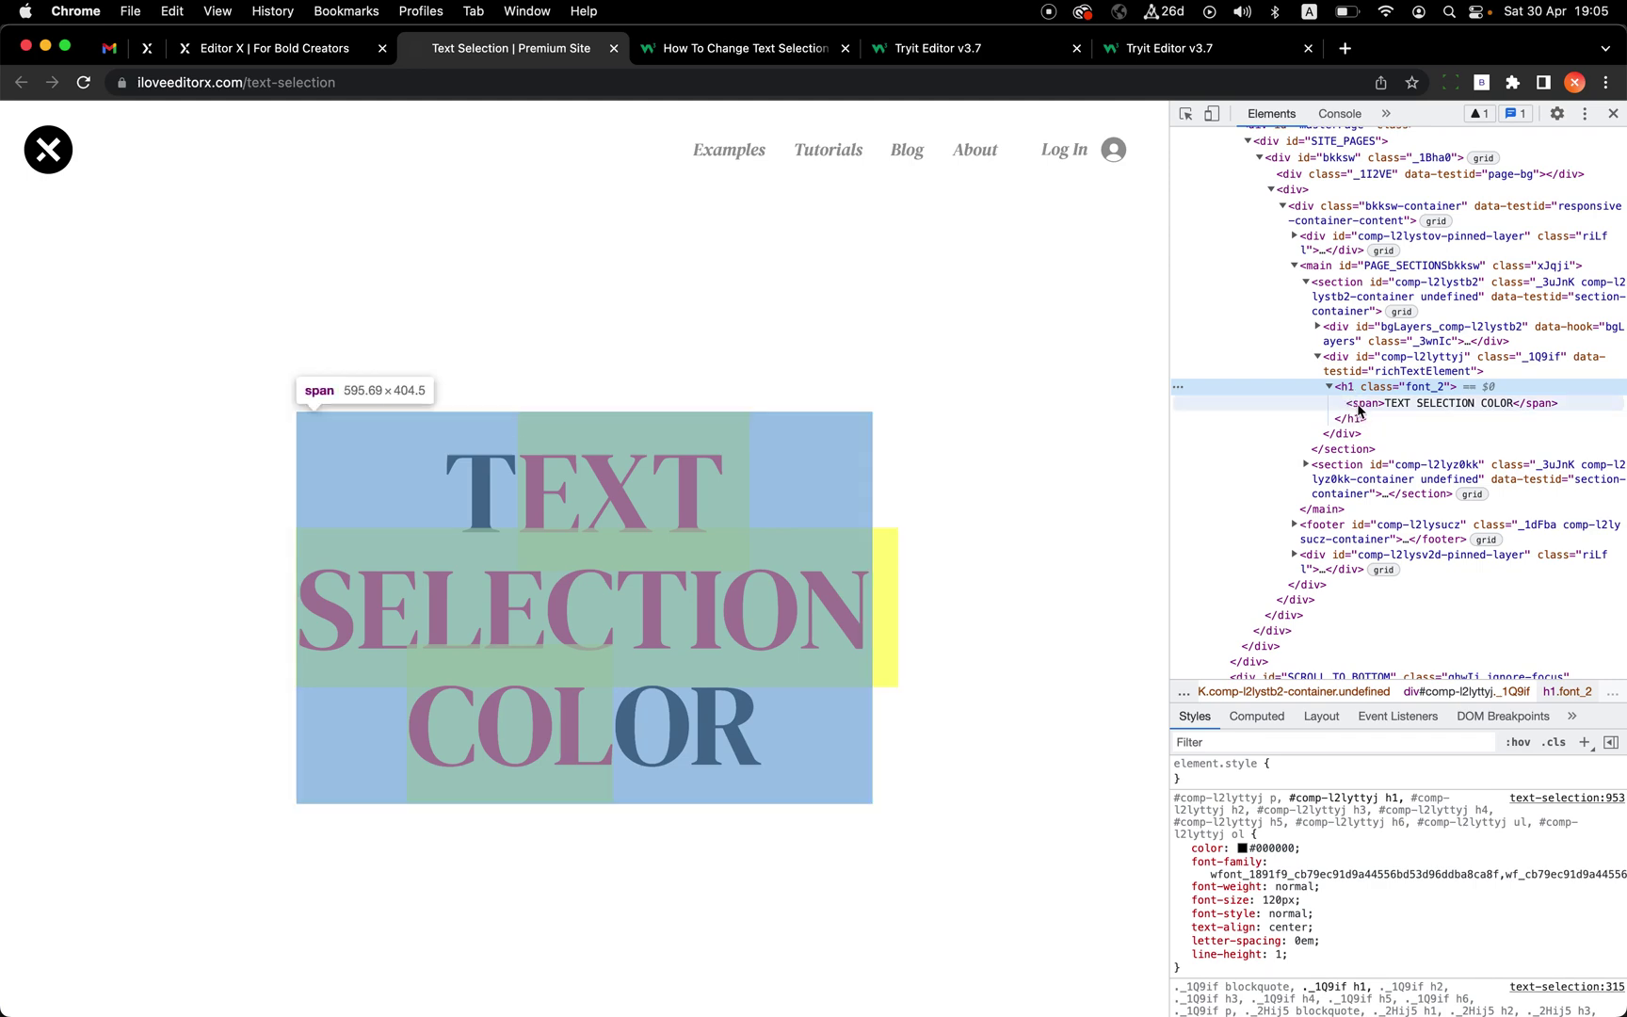
{"action": "left_click", "coordinate": [1360, 405]}
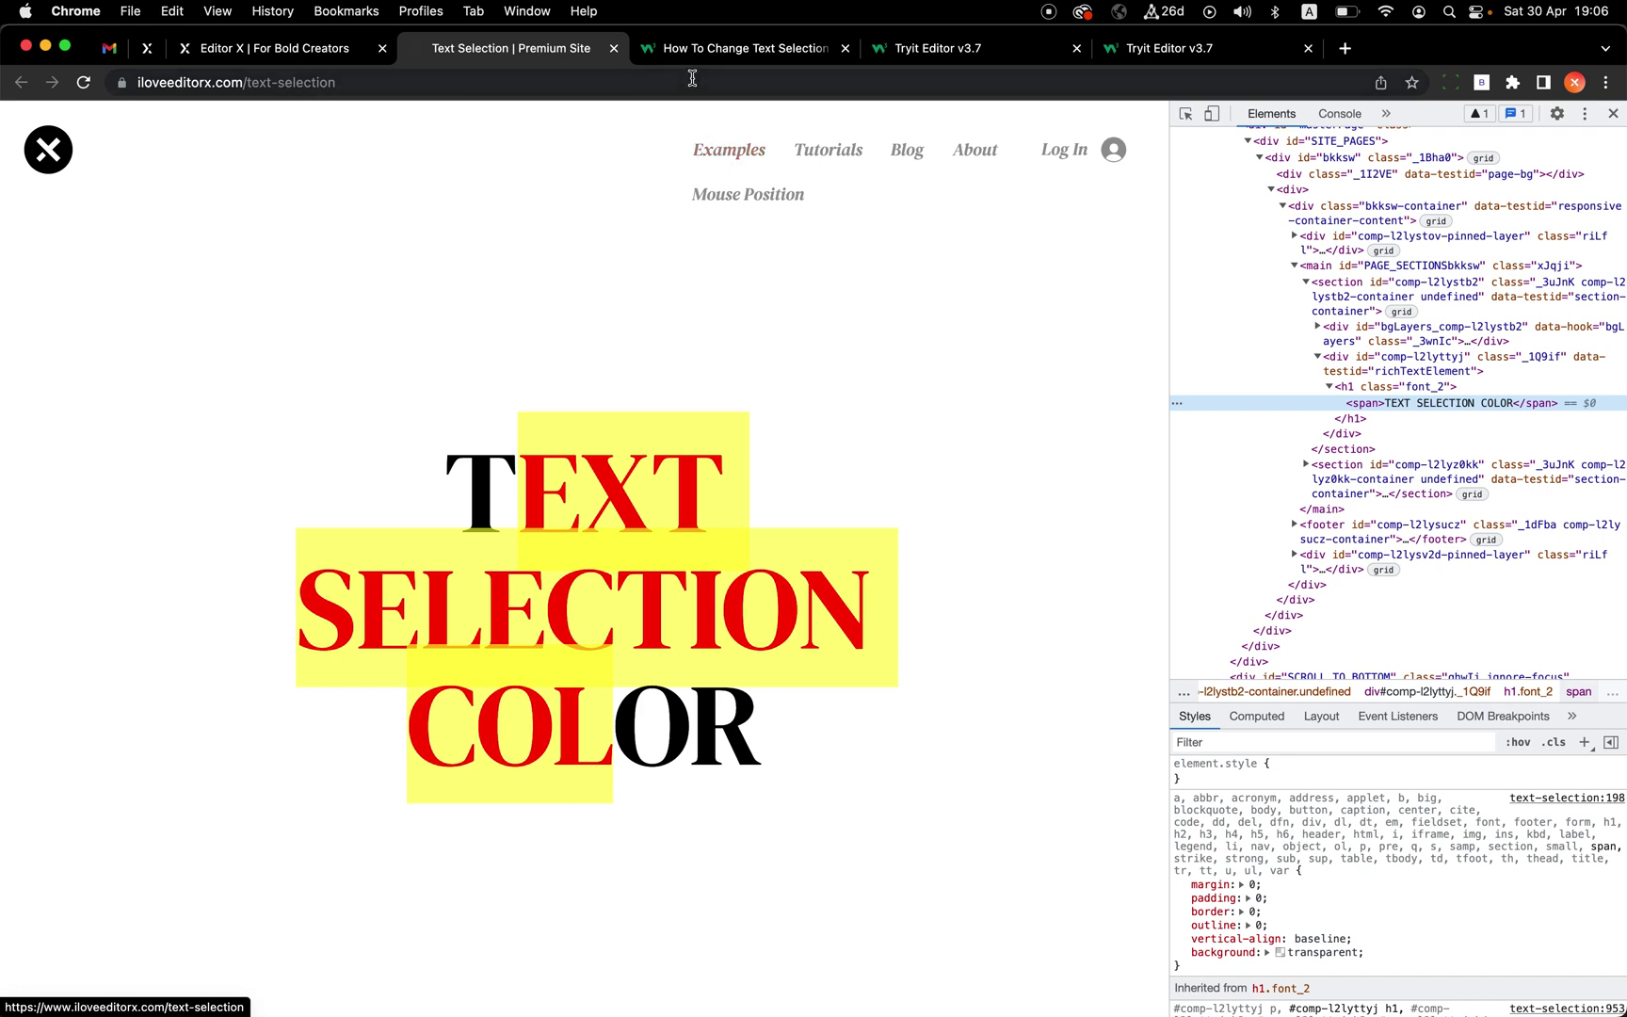
Step: In the Tryit editor, duplicate the h1::-moz-selection selector within the first "Heading Style" rule
{"action": "left_click", "coordinate": [725, 55]}
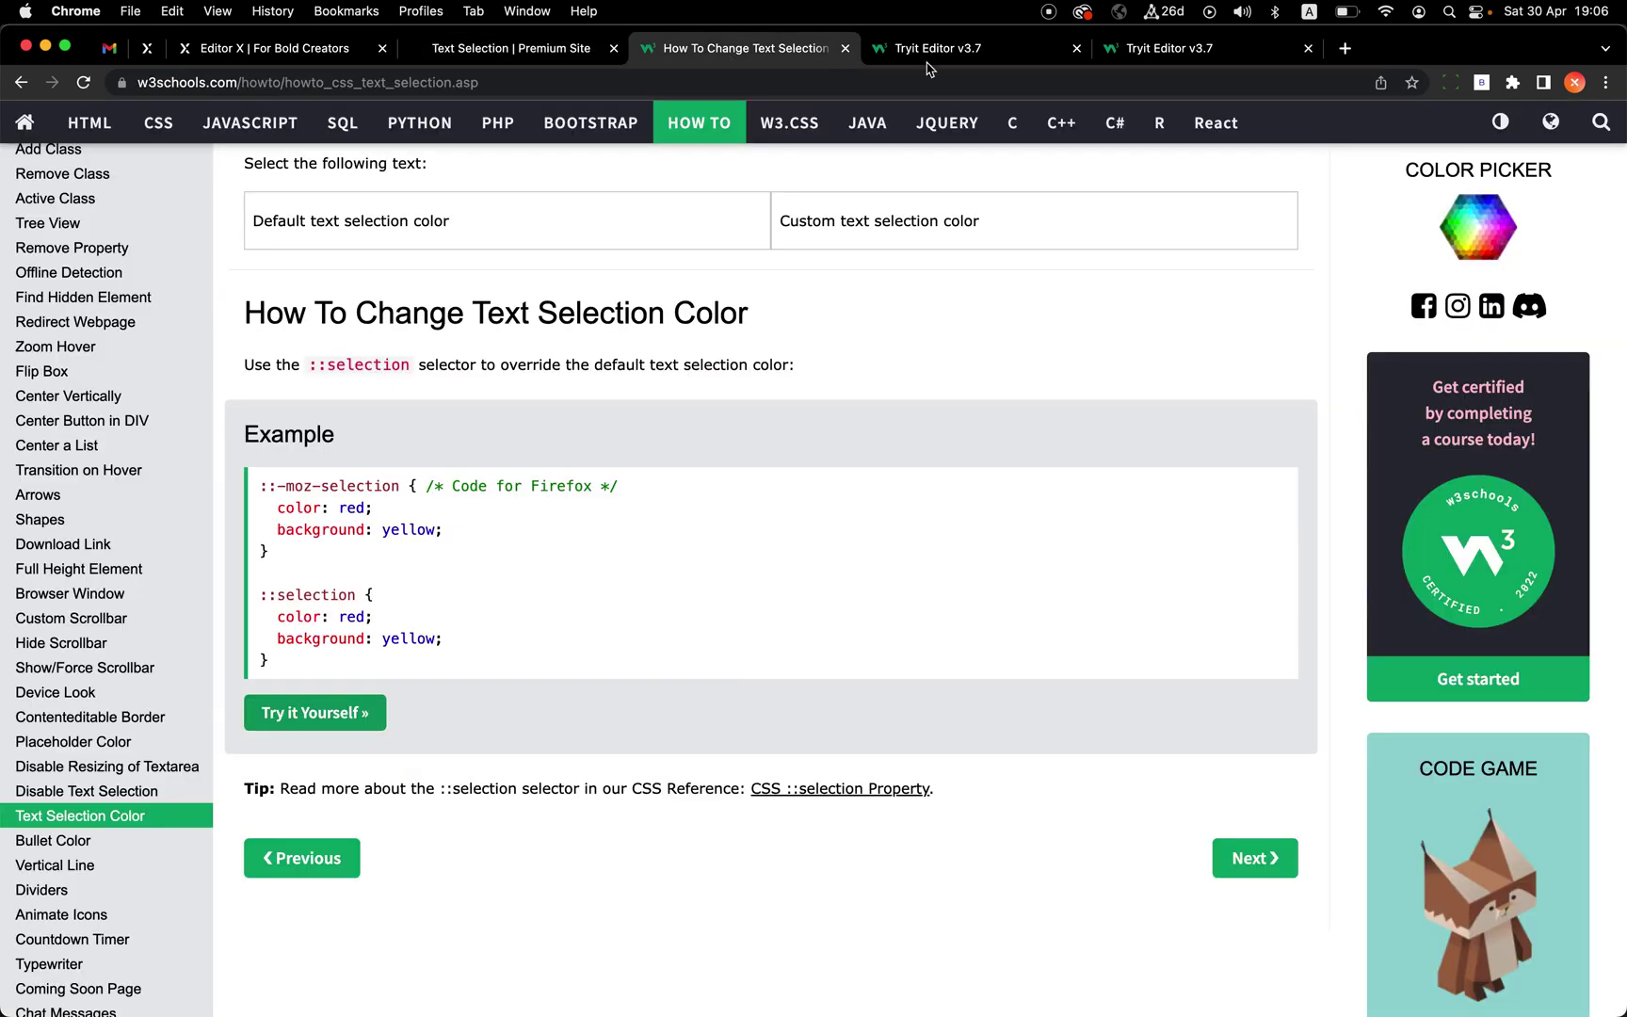
{"action": "left_click", "coordinate": [1144, 55]}
{"action": "left_click", "coordinate": [89, 610]}
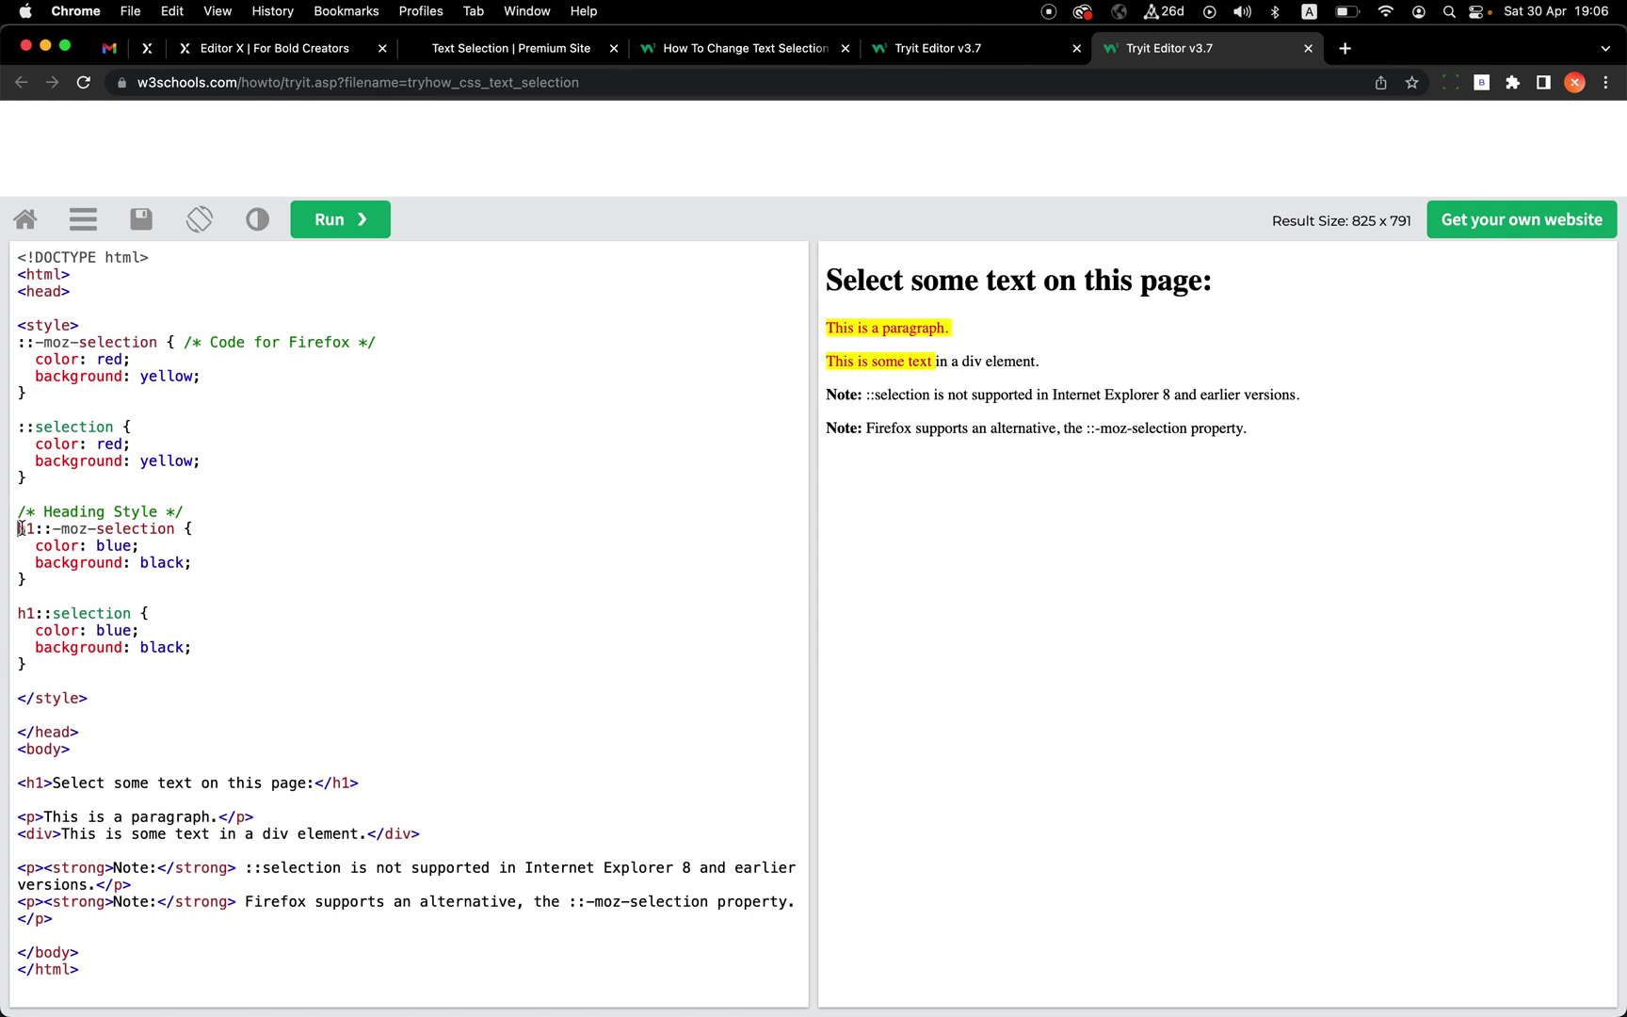
{"action": "key", "text": "alt+shift+Right"}
{"action": "key", "text": "alt+shift+Right"}
{"action": "key", "text": "alt+shift+Right"}
{"action": "key", "text": "super+c"}
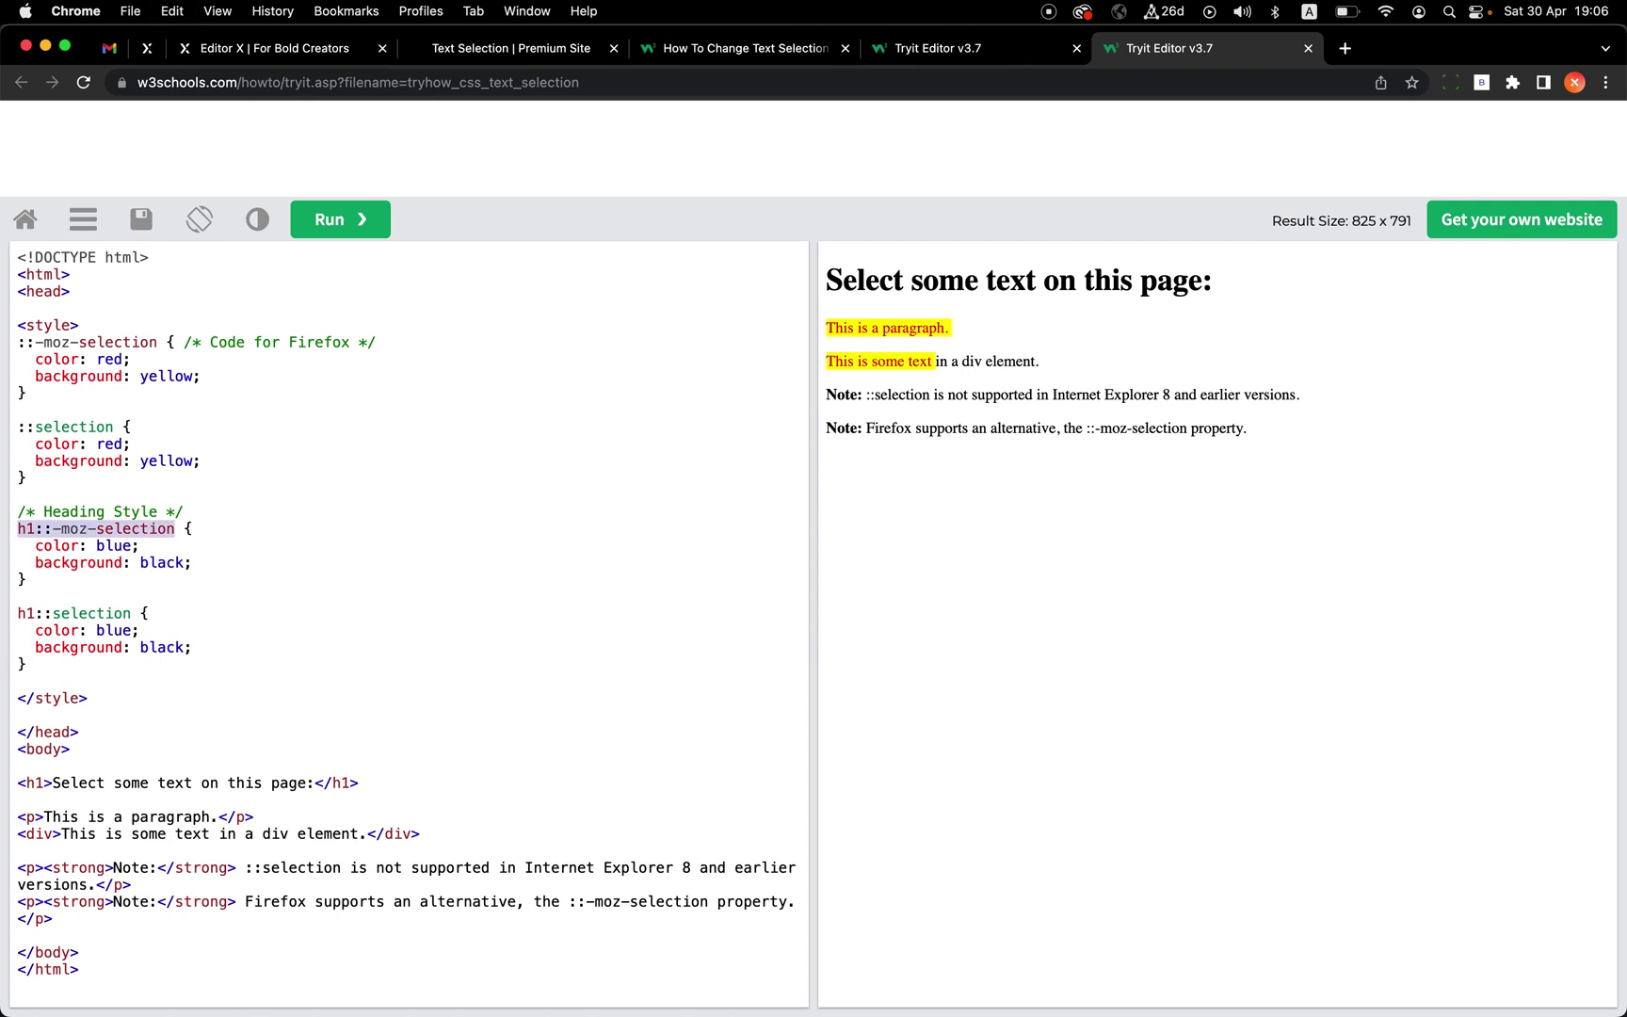
{"action": "key", "text": "Right"}
{"action": "key", "text": "super+v"}
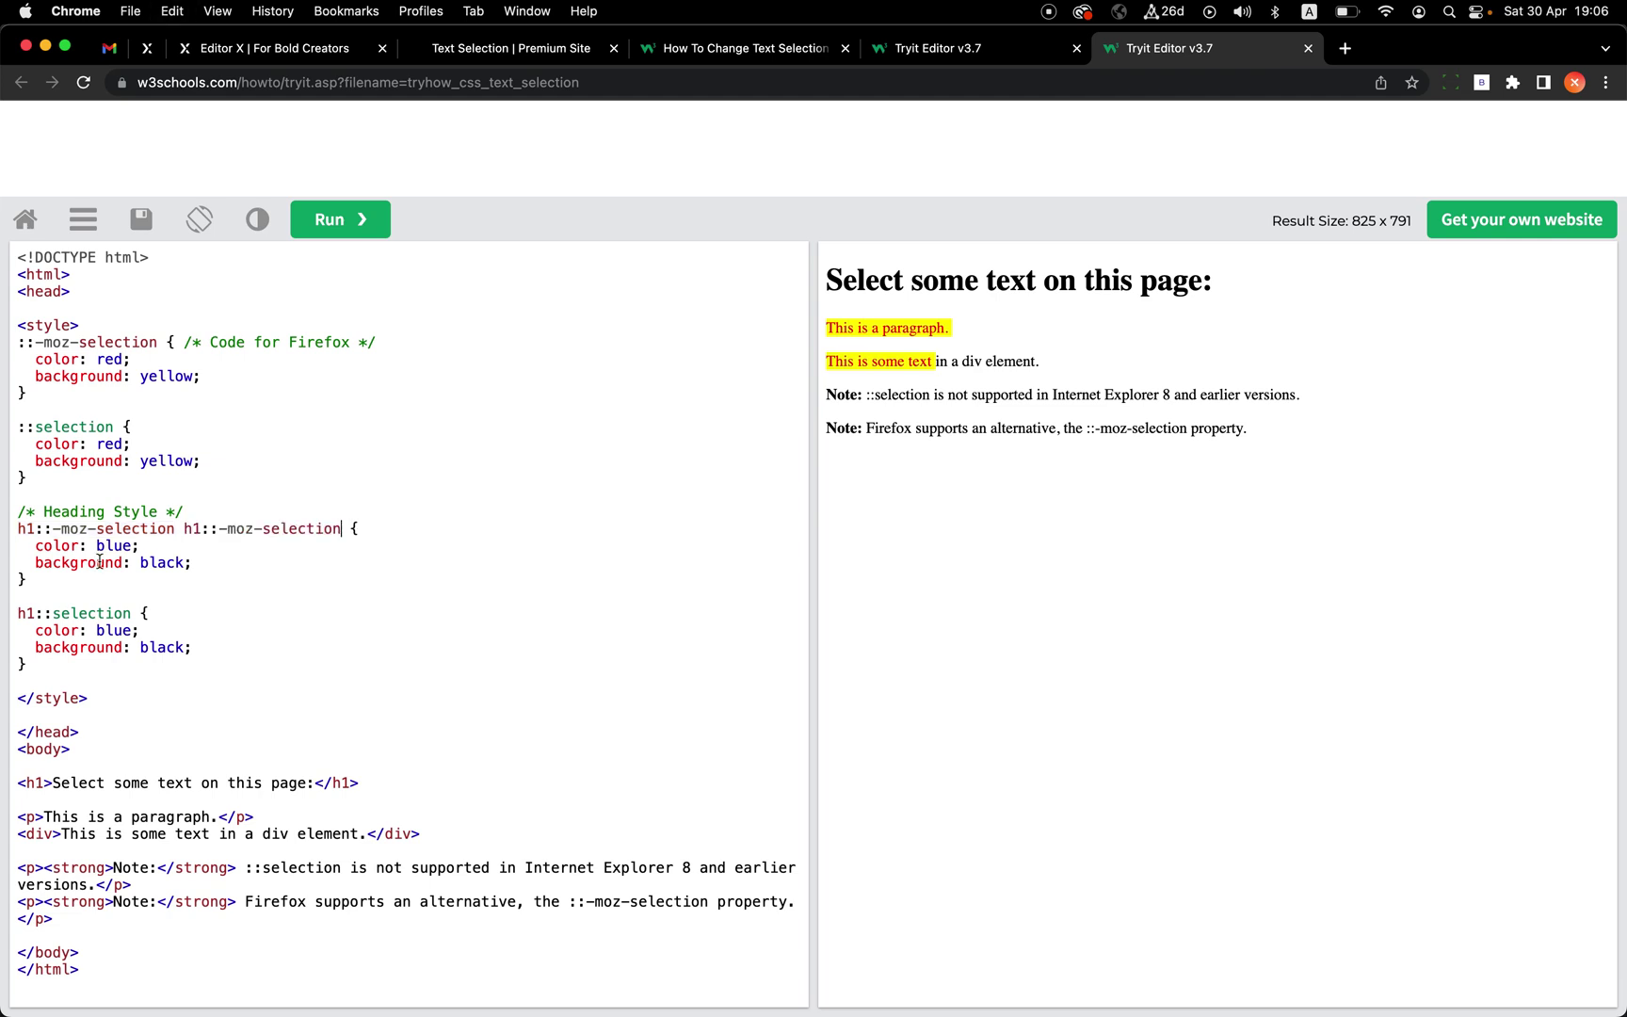
Step: Change the duplicated selector to h1>span::-moz-selection and separate the two selectors with a comma
{"action": "scroll", "coordinate": [199, 529], "scroll_direction": "up", "scroll_amount": 5}
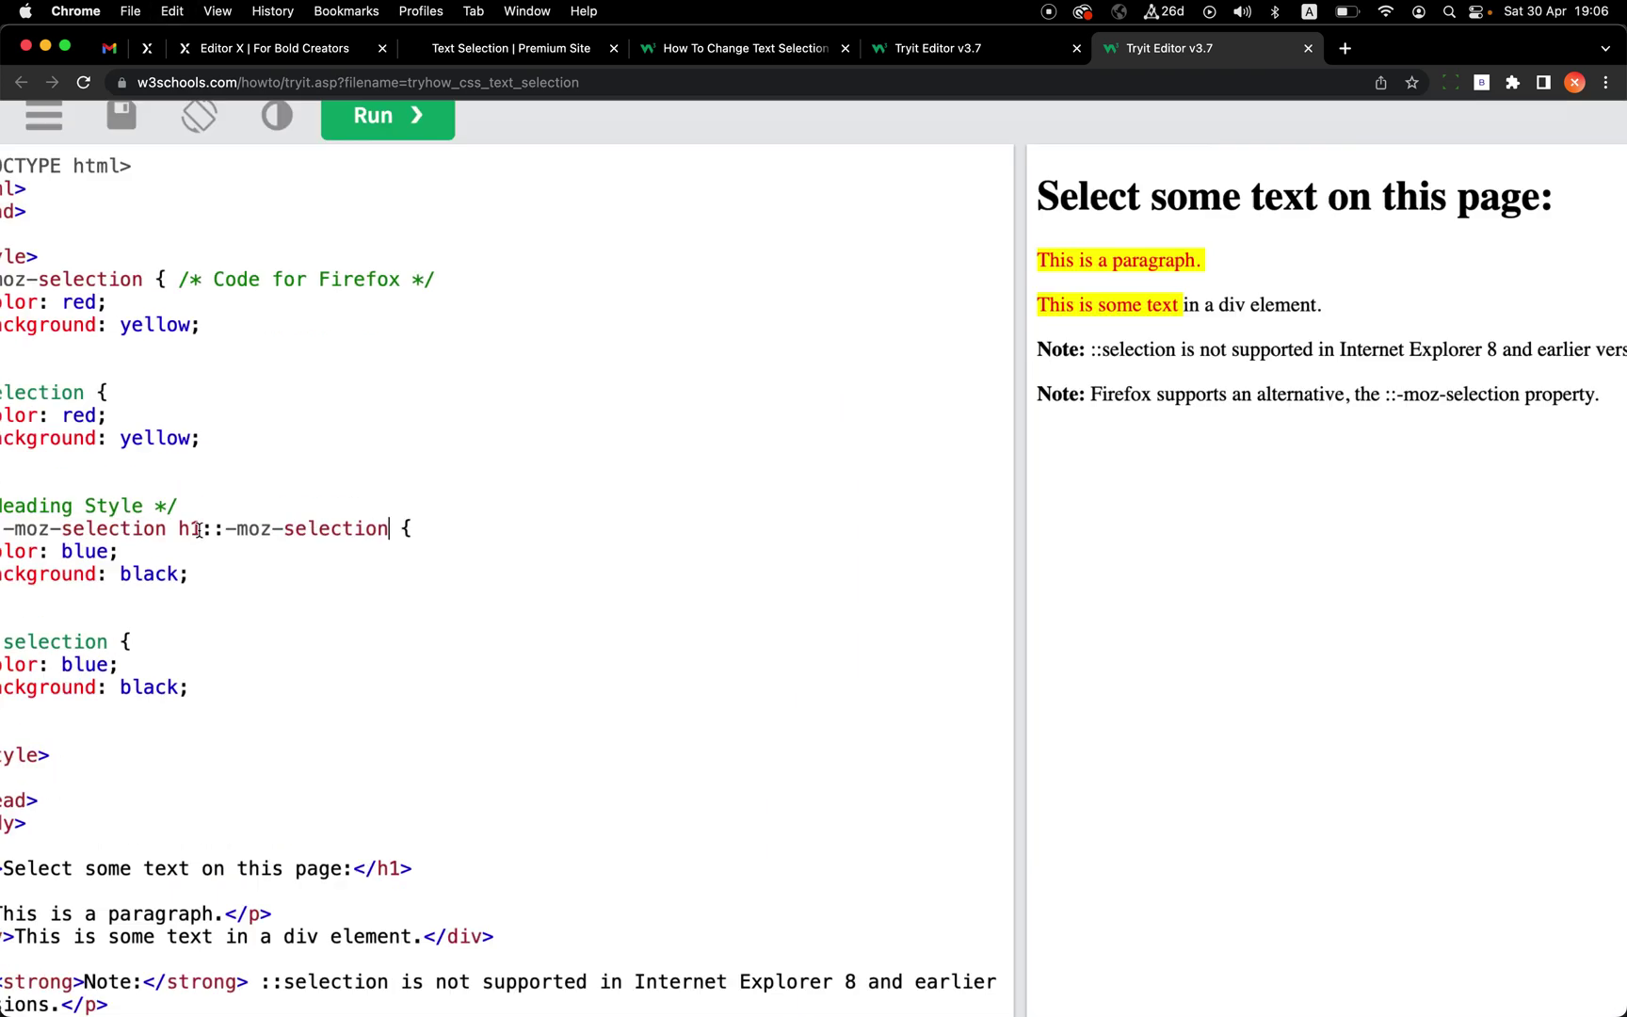
{"action": "scroll", "coordinate": [610, 516], "scroll_direction": "left", "scroll_amount": 3}
{"action": "left_click", "coordinate": [610, 517]}
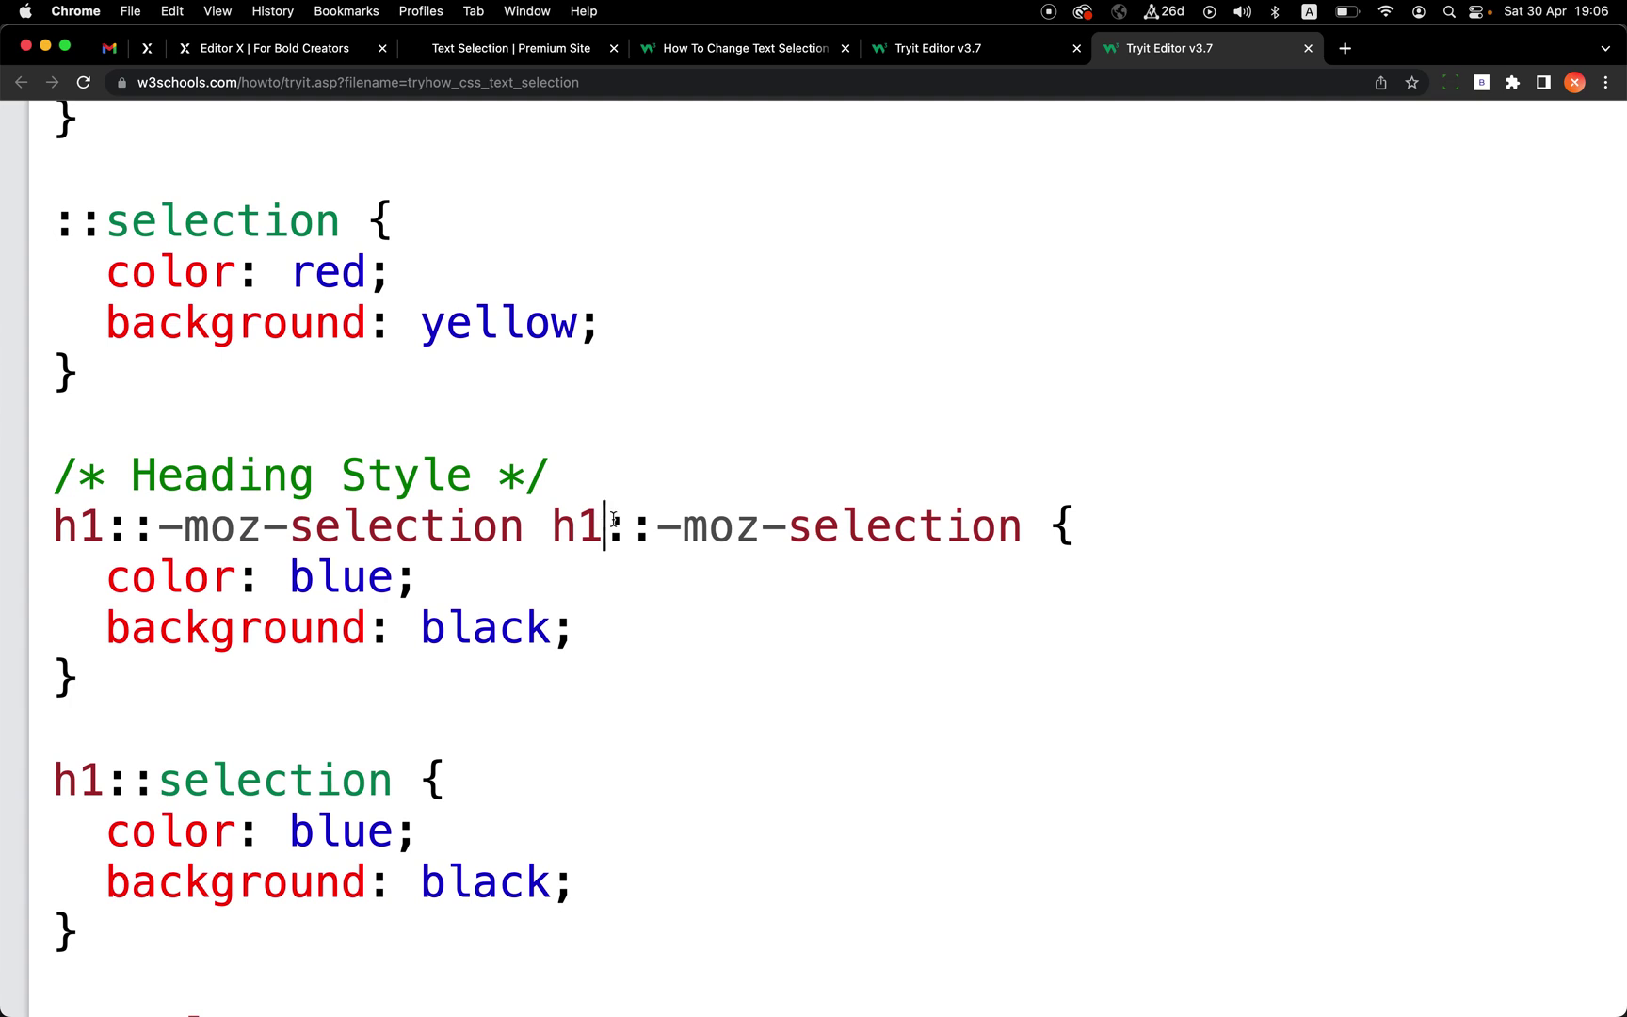
{"action": "type", "text": ">span"}
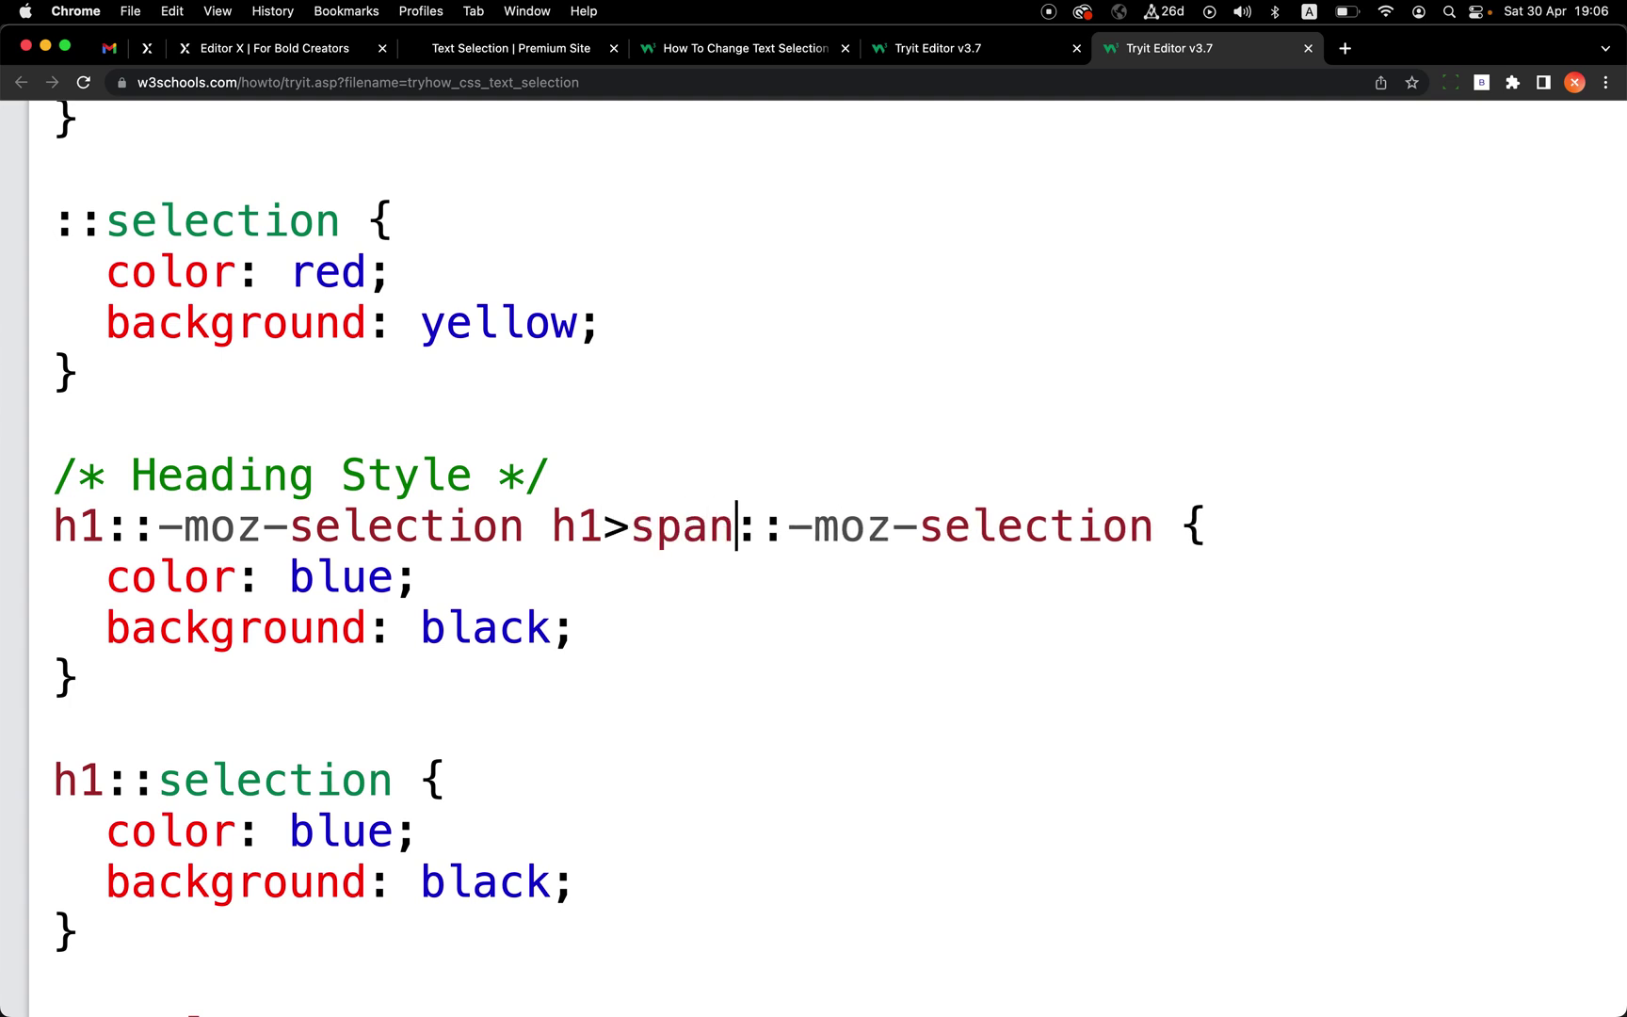
{"action": "key", "text": "Left"}
{"action": "key", "text": "Left"}
{"action": "key", "text": "Left"}
{"action": "key", "text": "Left"}
{"action": "key", "text": "Left"}
{"action": "key", "text": "Left"}
{"action": "key", "text": "Left"}
{"action": "key", "text": "Left"}
{"action": "type", "text": ","}
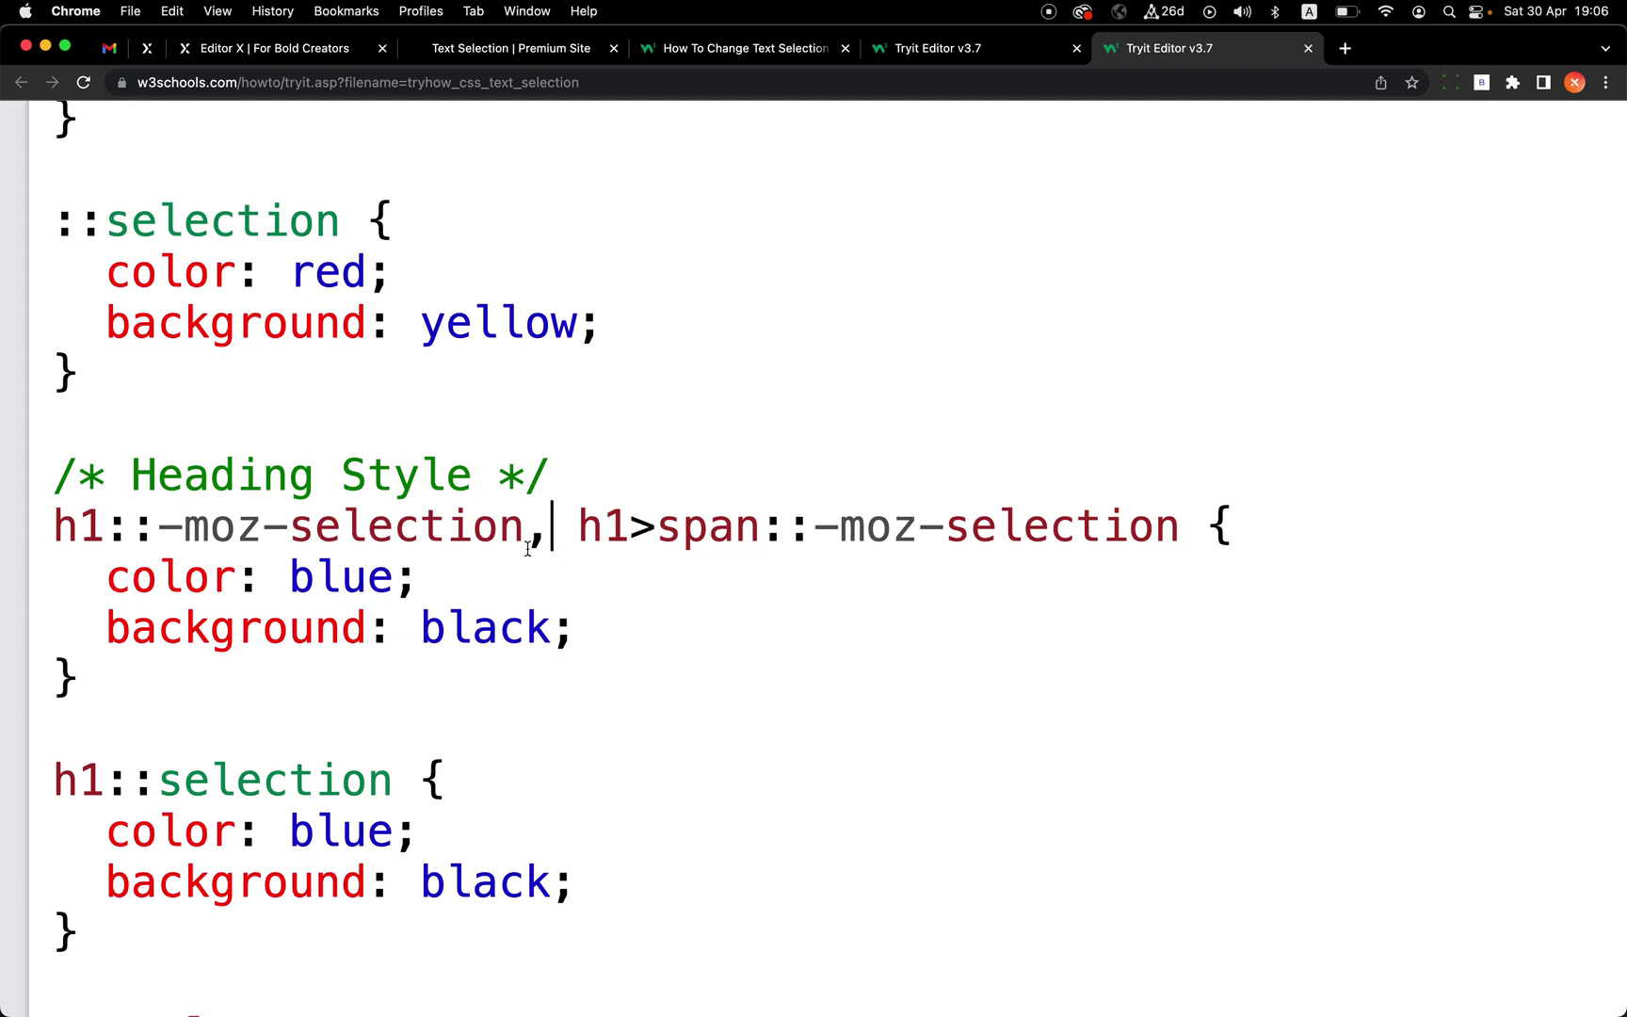
Step: Examine the parts of the combined selector: the comma, h1::-moz-selection, and the h1>span child selector
{"action": "left_click_drag", "start_coordinate": [527, 549], "coordinate": [537, 540]}
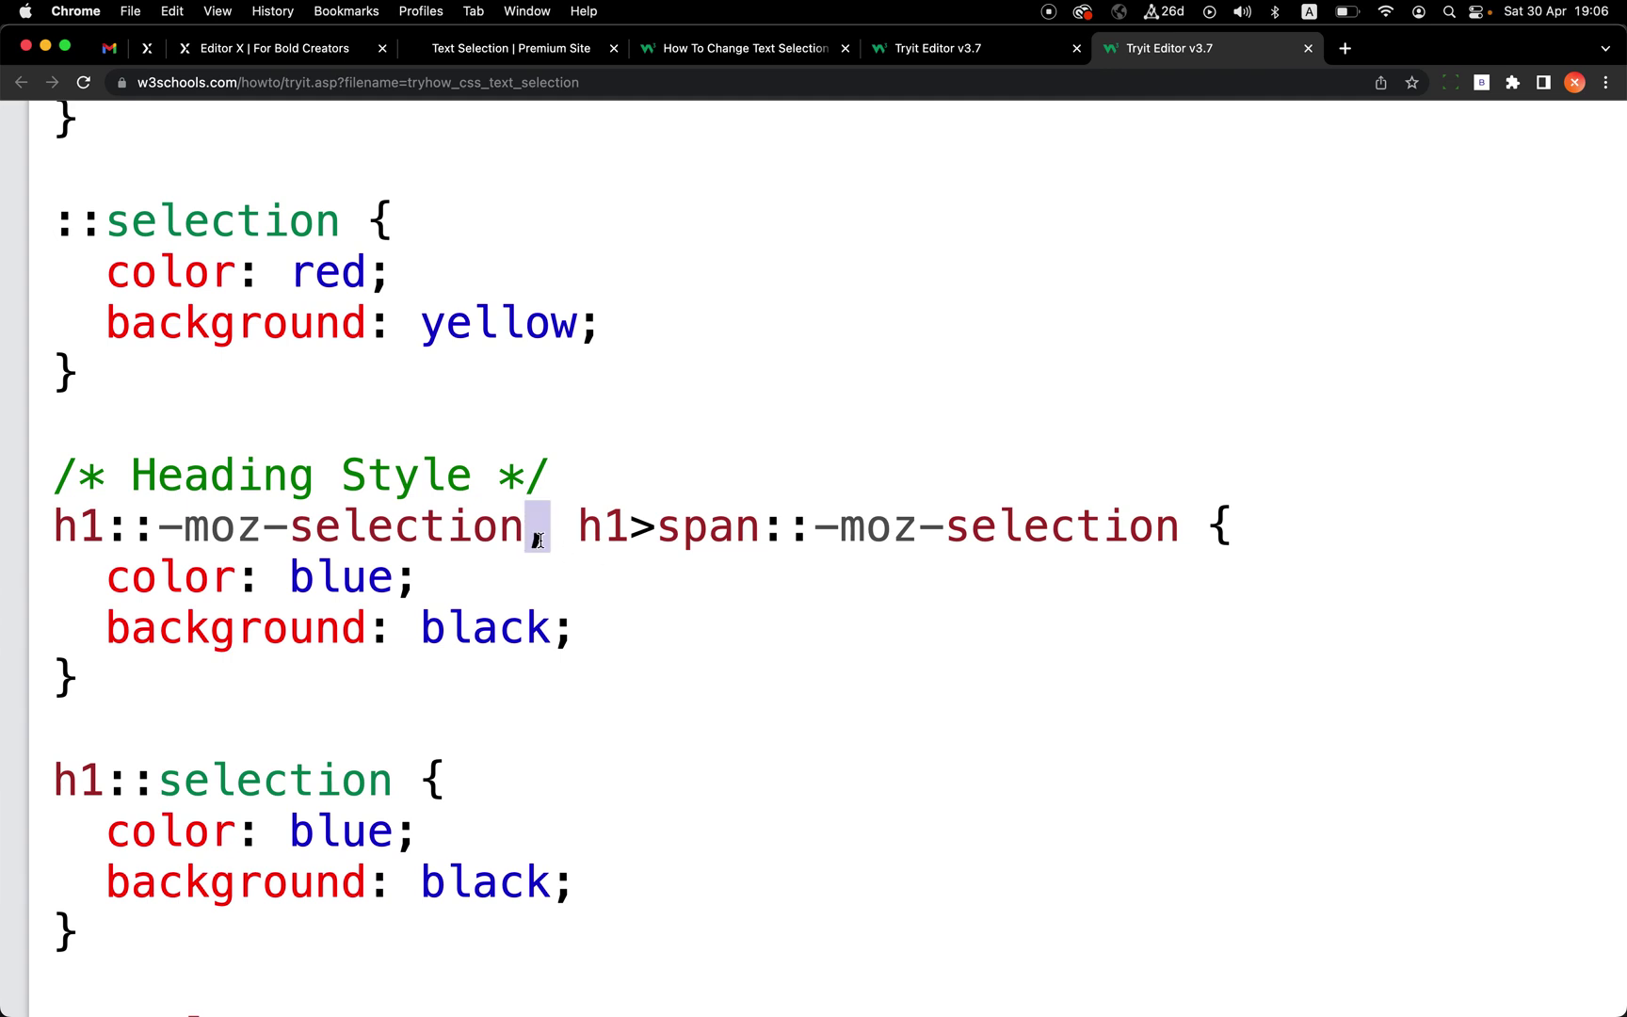
{"action": "left_click", "coordinate": [61, 526]}
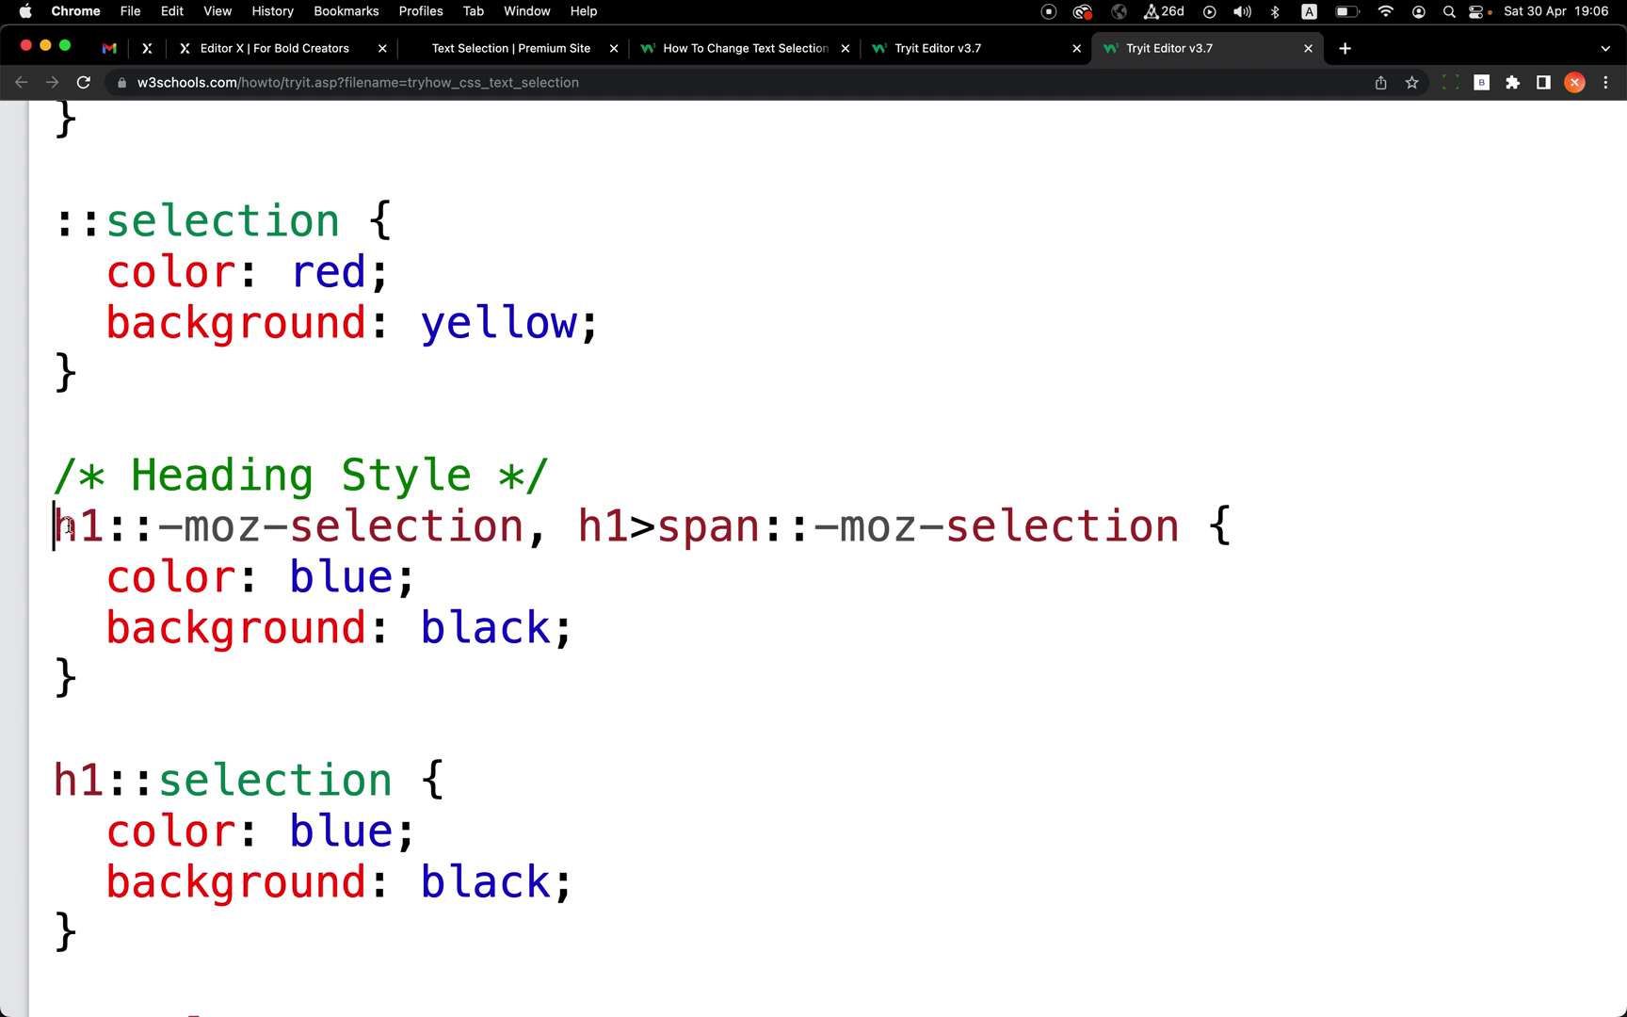
{"action": "left_click_drag", "start_coordinate": [59, 526], "coordinate": [523, 529]}
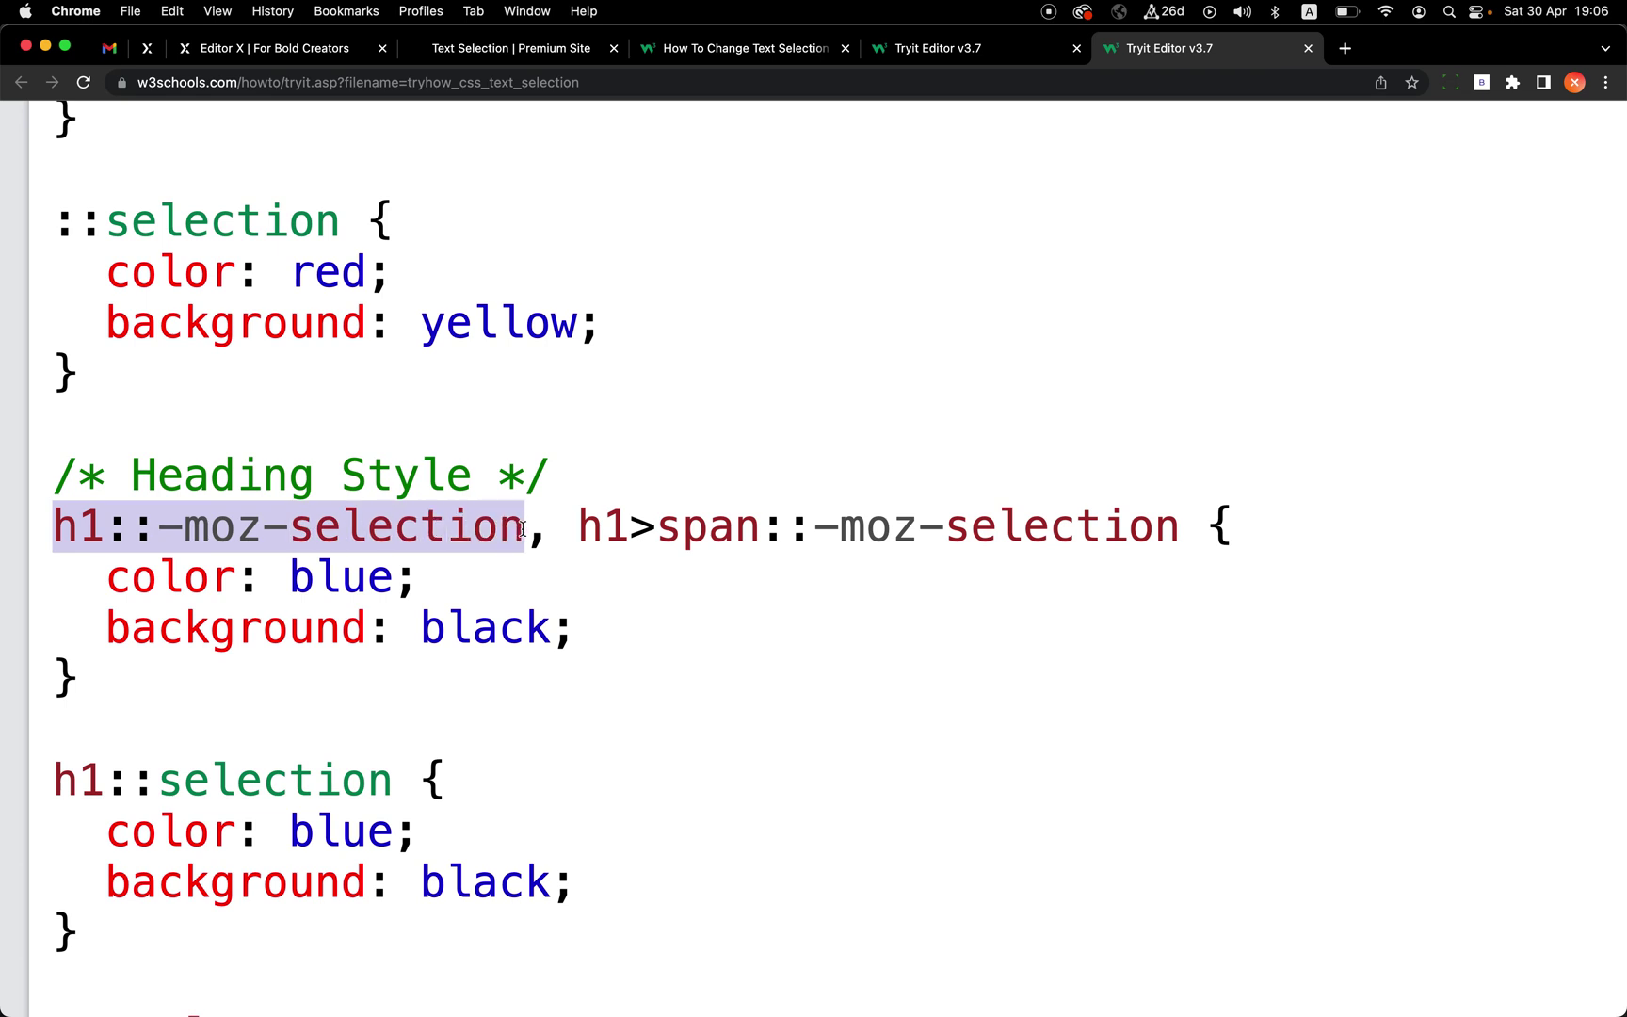
{"action": "left_click_drag", "start_coordinate": [186, 575], "coordinate": [209, 605]}
{"action": "left_click_drag", "start_coordinate": [577, 526], "coordinate": [792, 537]}
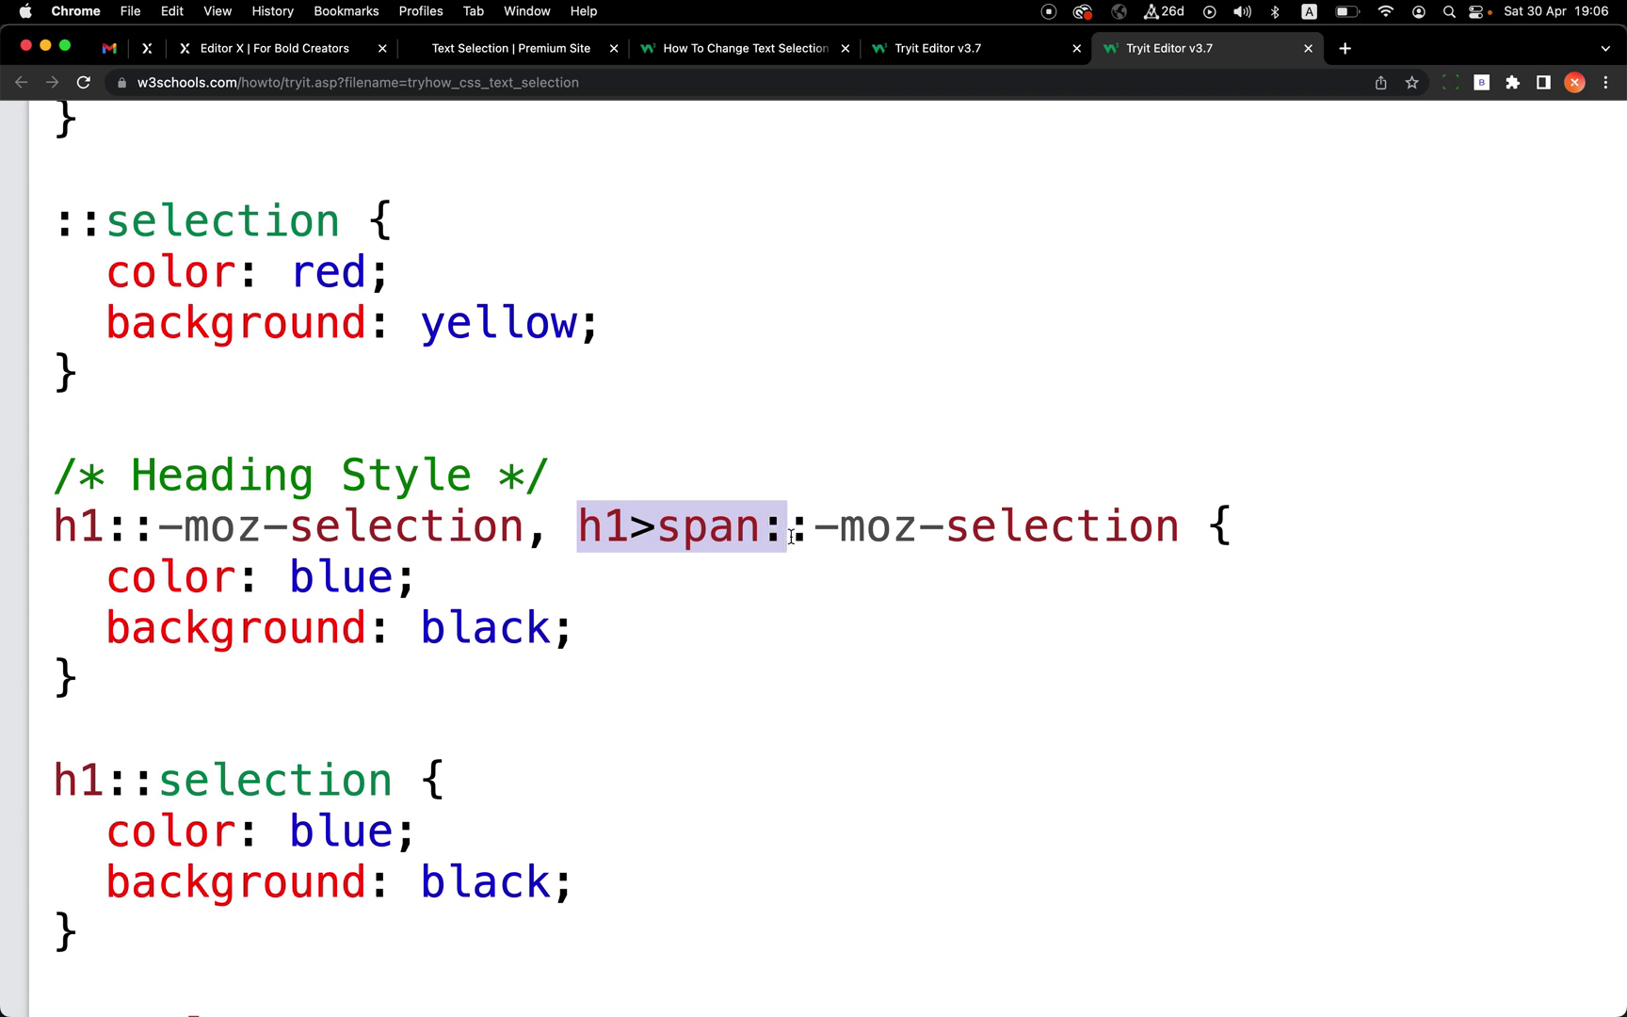
{"action": "left_click", "coordinate": [793, 537]}
{"action": "double_click", "coordinate": [717, 531]}
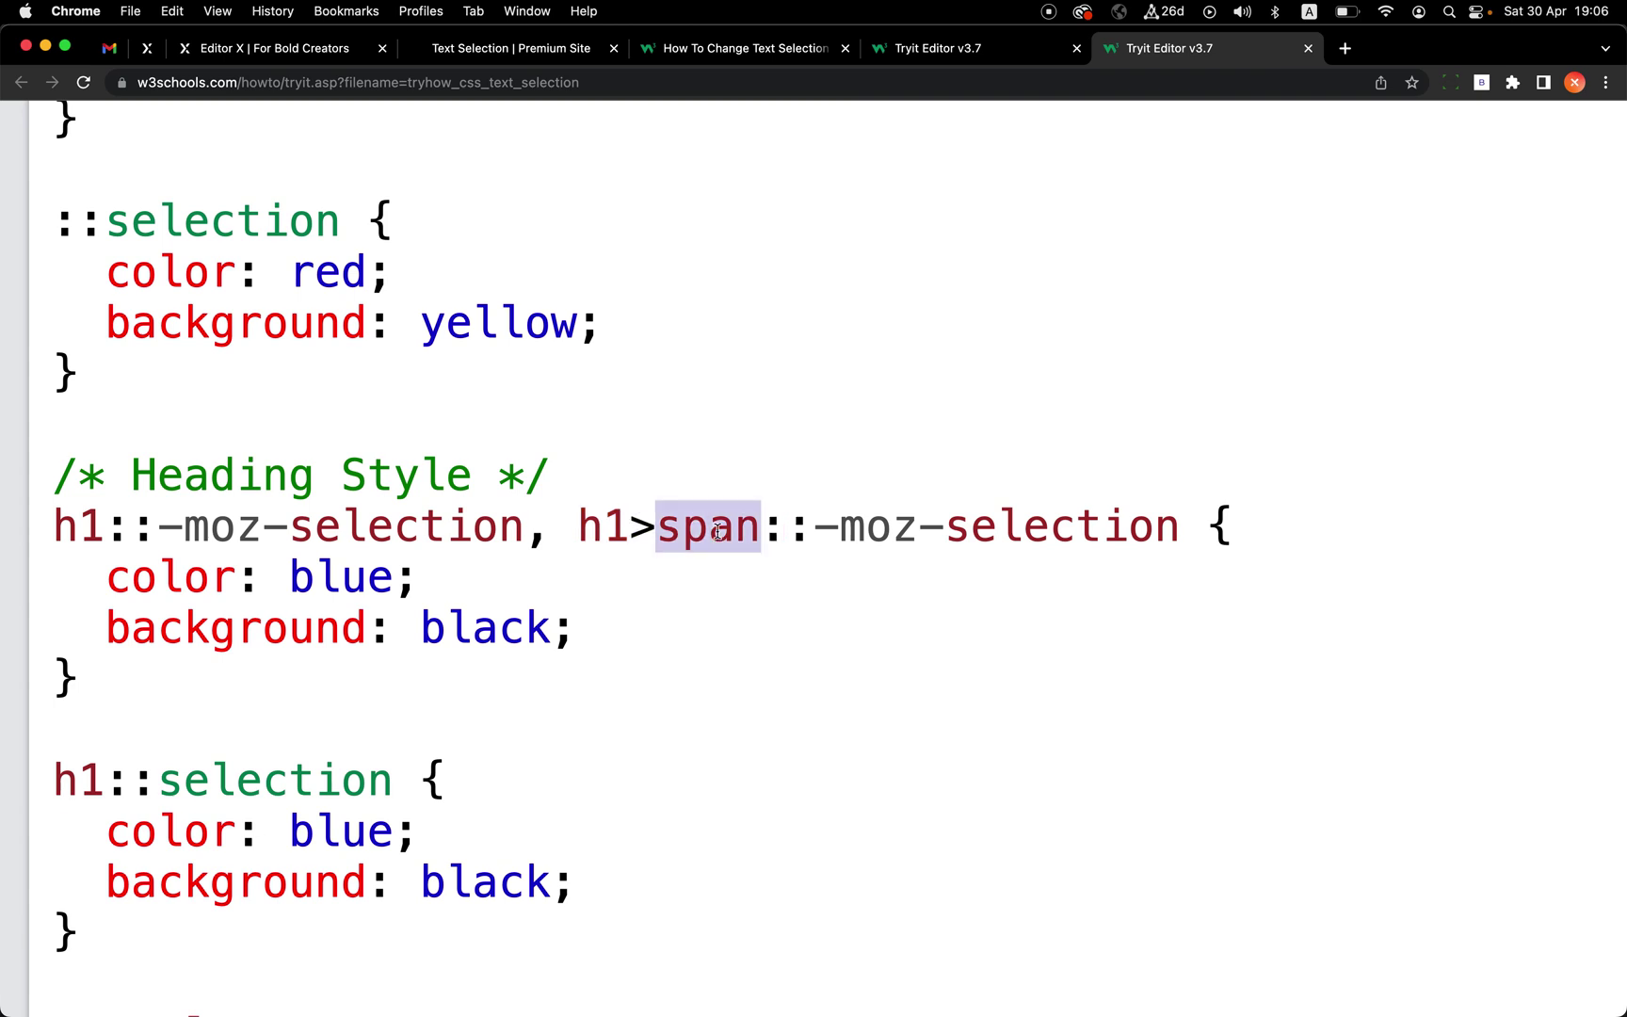
{"action": "left_click_drag", "start_coordinate": [578, 528], "coordinate": [657, 530]}
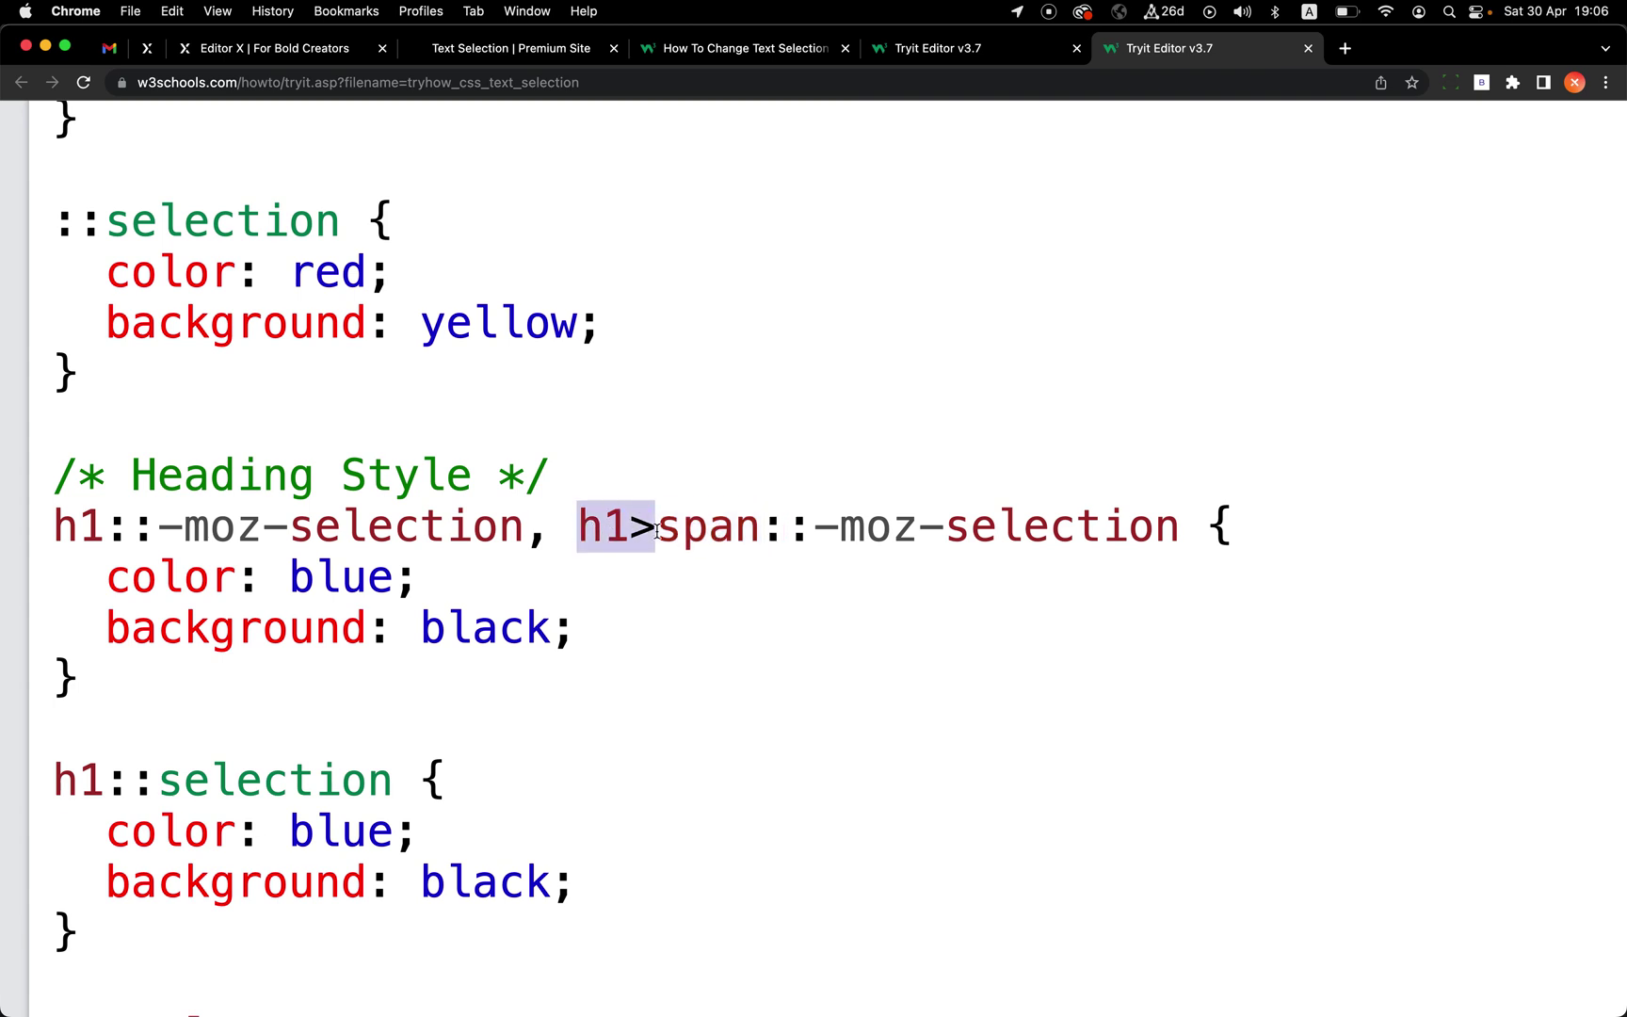
Step: Duplicate the h1::selection selector within the second "Heading Style" rule
{"action": "key", "text": "super+minus"}
{"action": "key", "text": "super+minus"}
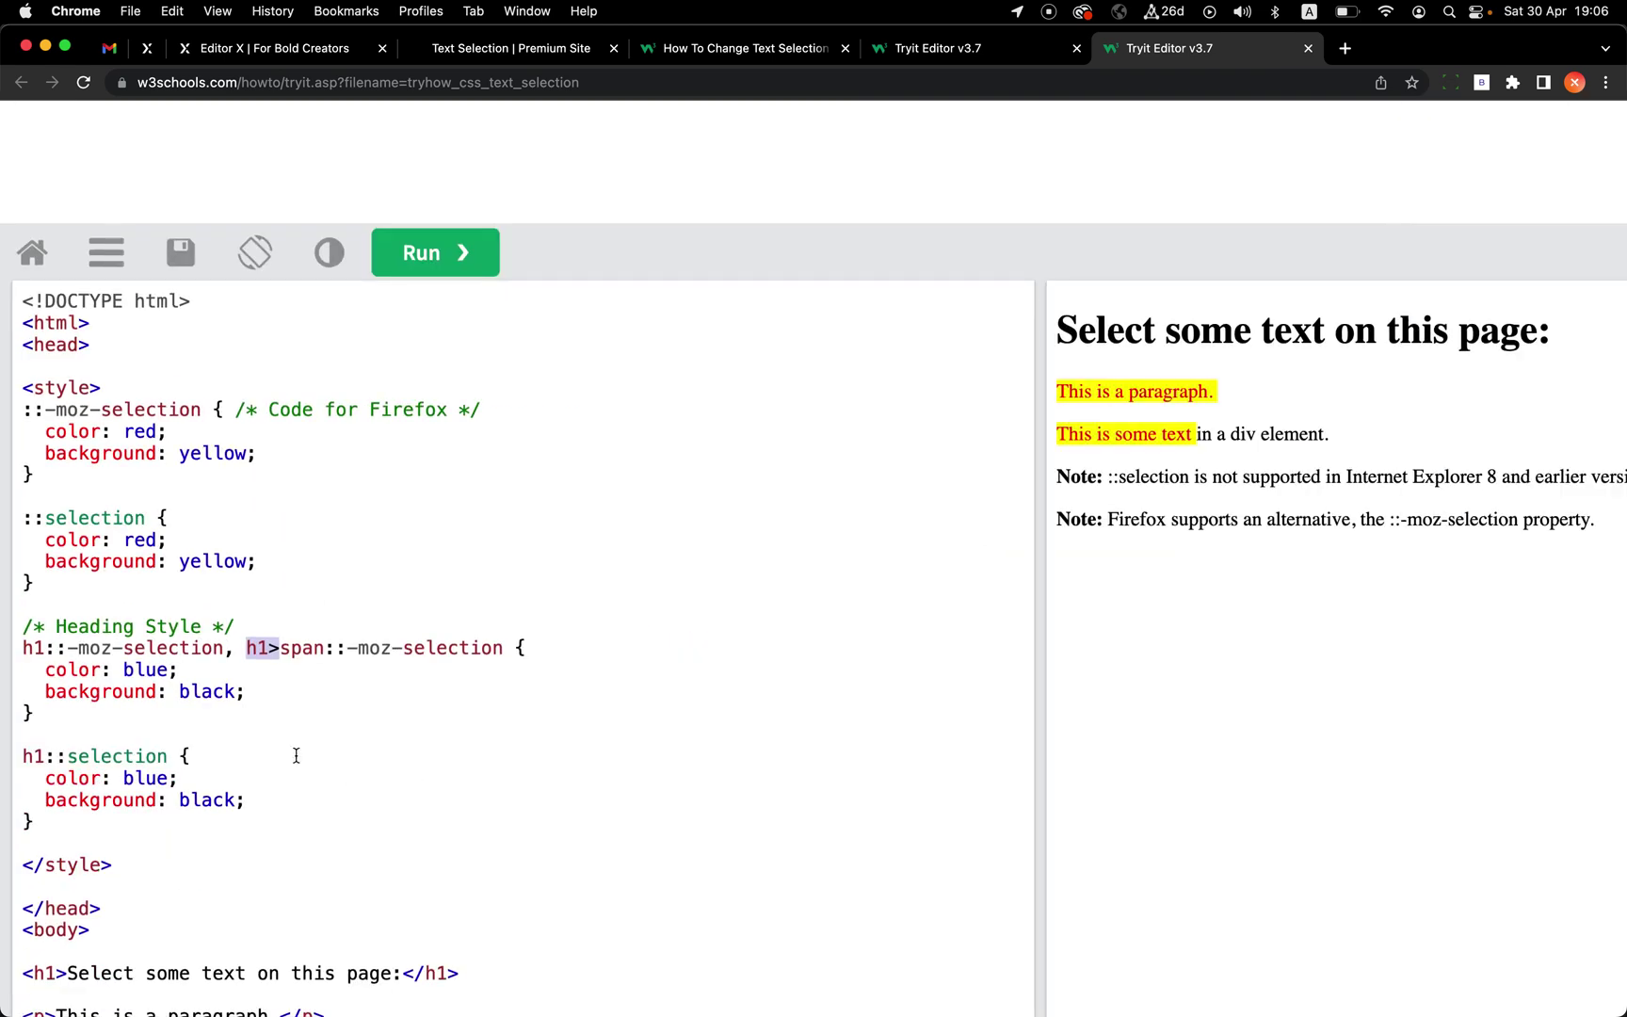
{"action": "left_click", "coordinate": [250, 648]}
{"action": "left_click_drag", "start_coordinate": [247, 648], "coordinate": [499, 650]}
{"action": "left_click_drag", "start_coordinate": [23, 759], "coordinate": [167, 757]}
{"action": "key", "text": "super+c"}
{"action": "left_click", "coordinate": [168, 757]}
{"action": "key", "text": "super+v"}
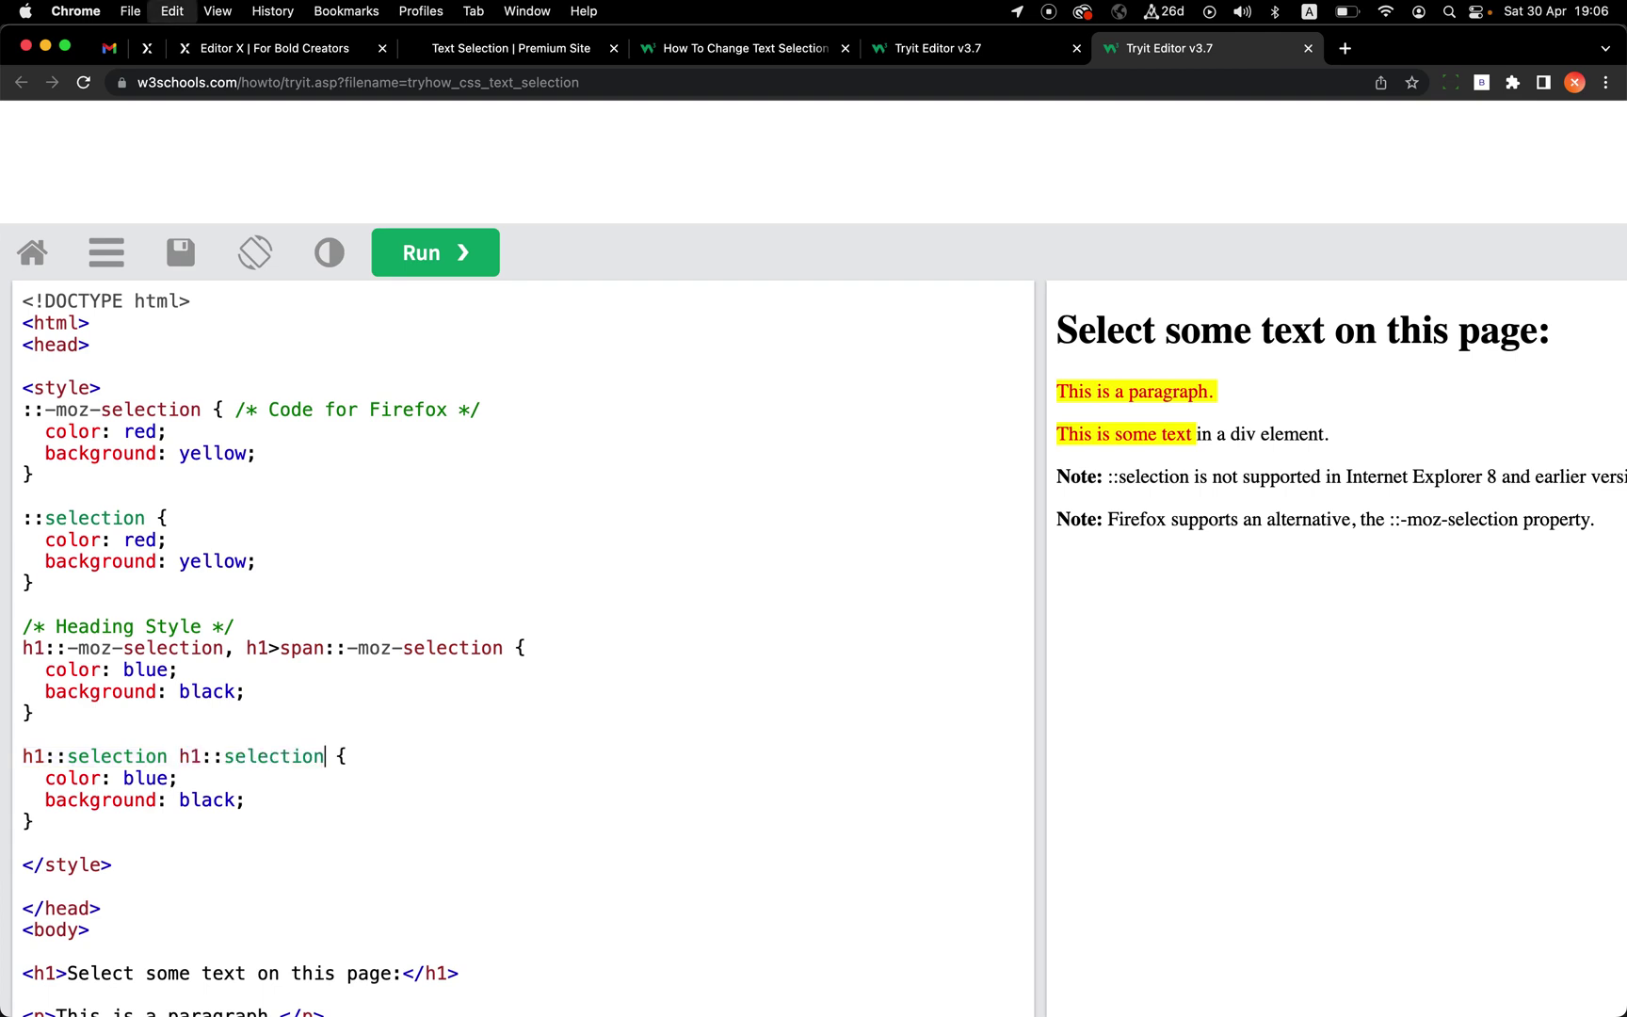
Step: Separate the two selectors in the second heading rule with a comma and change the duplicate to h1>span::selection
{"action": "left_click", "coordinate": [168, 756]}
{"action": "type", "text": ", h1"}
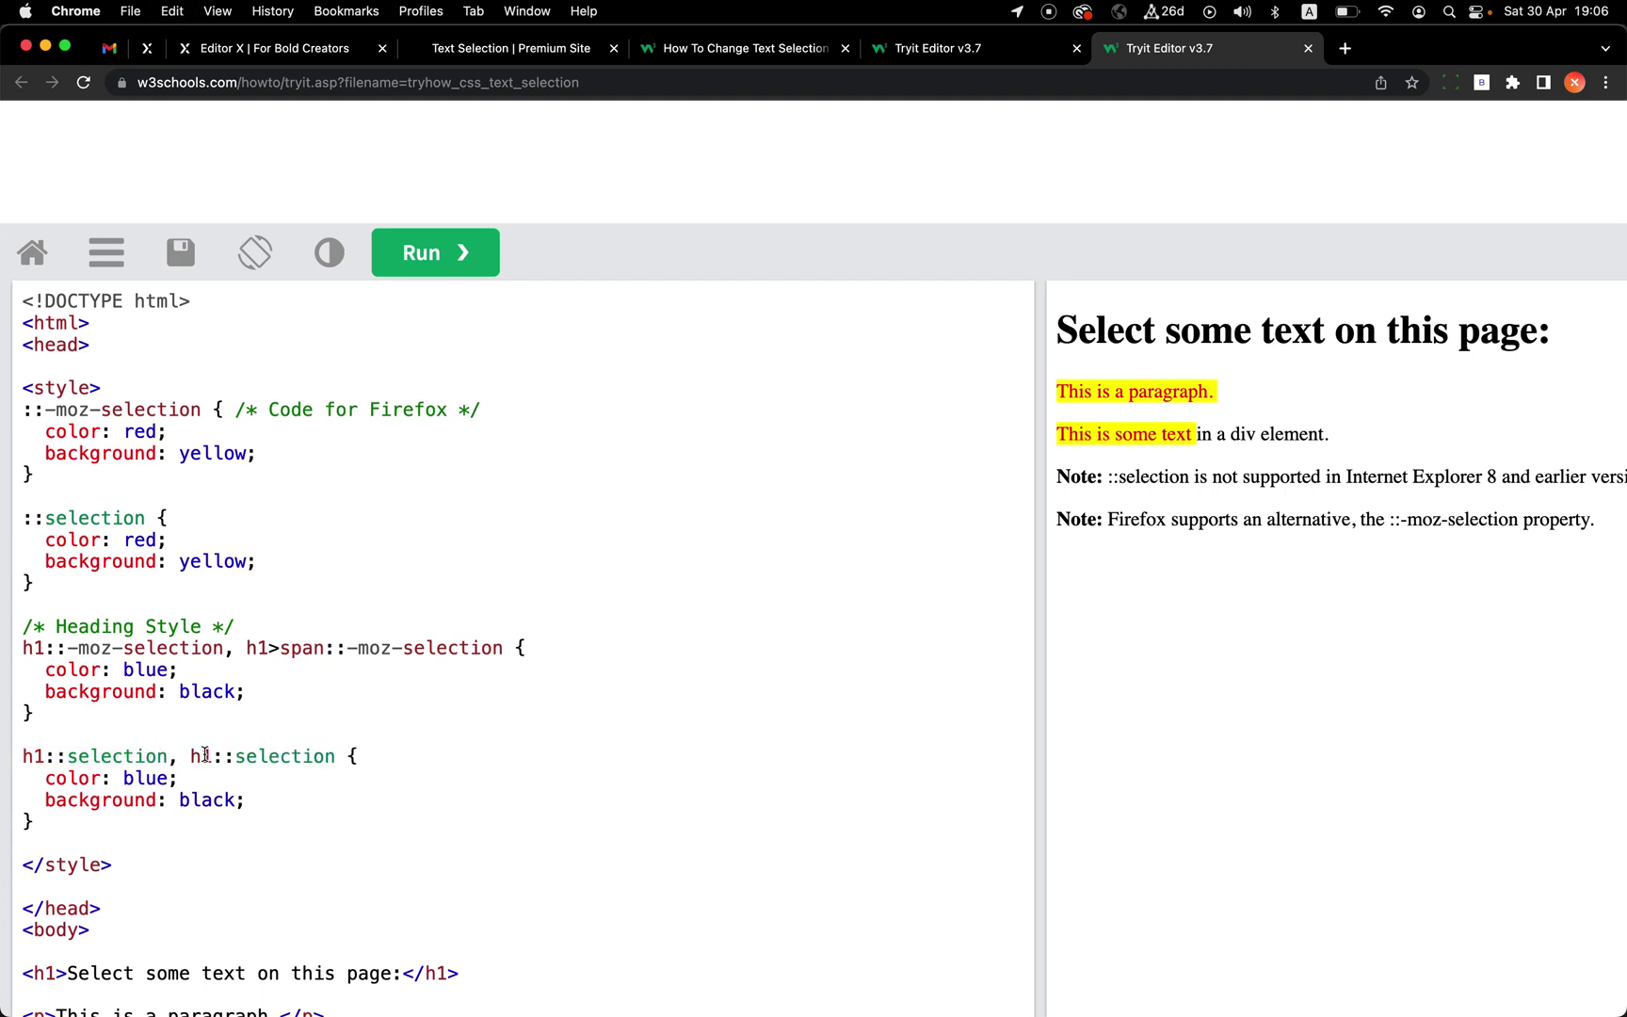
{"action": "type", "text": ">span"}
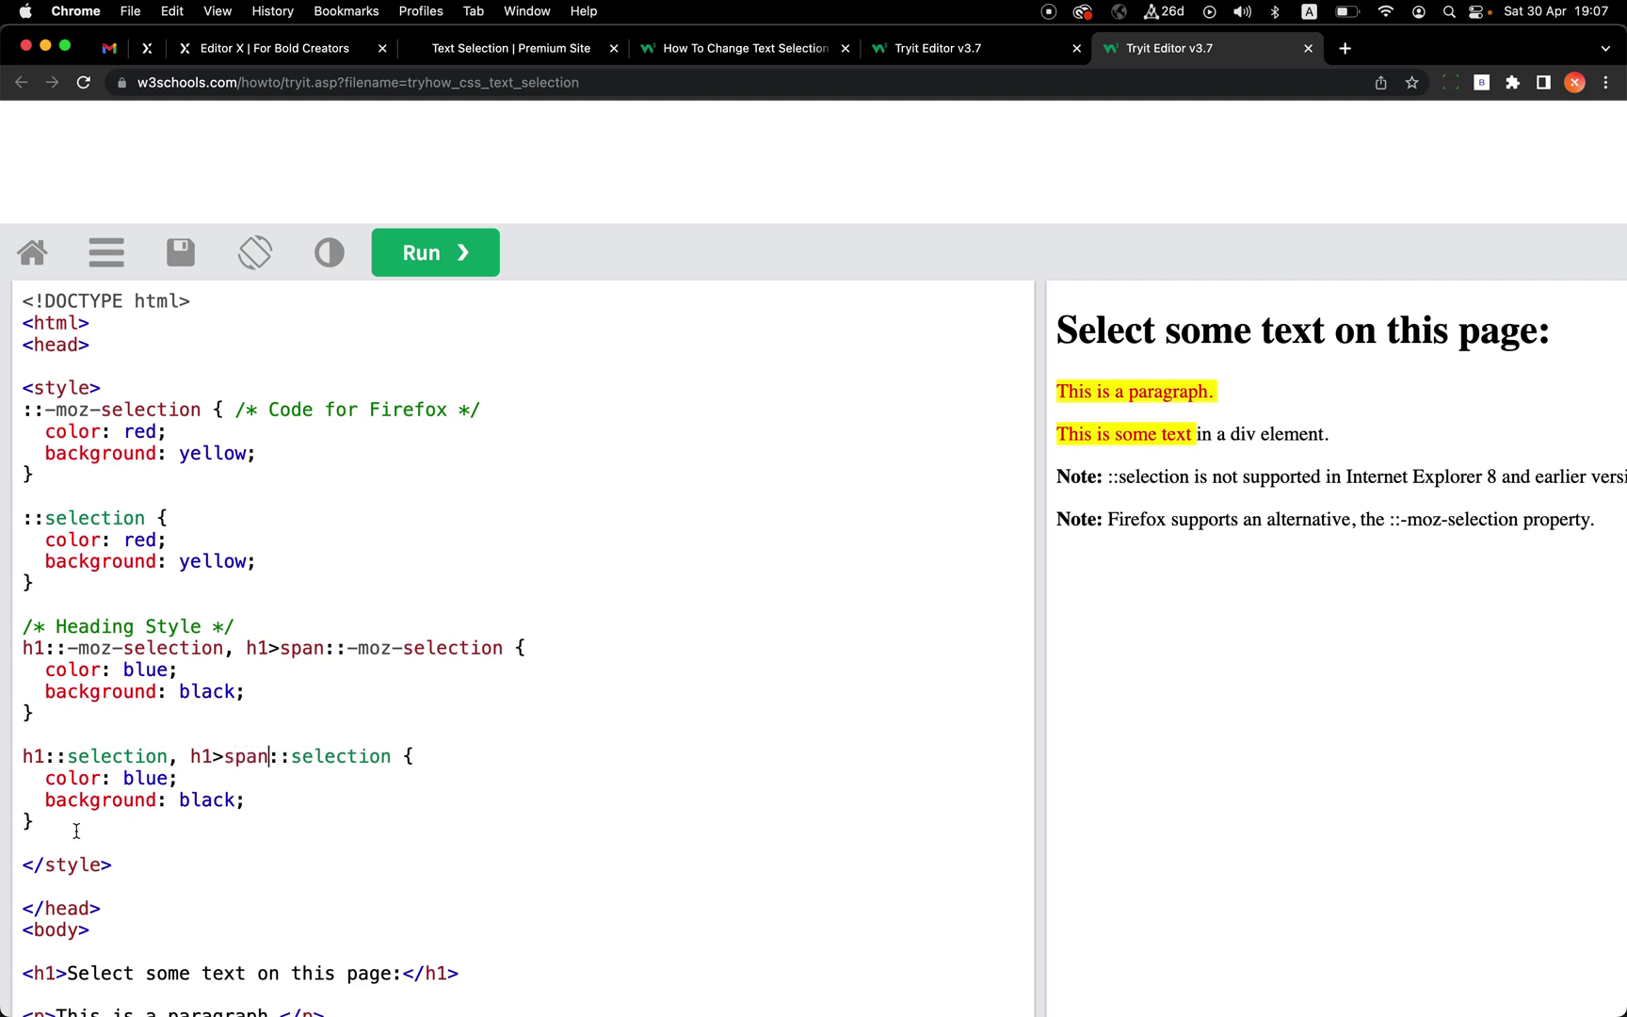
Step: Copy both Heading Style rules and open the "Custom Text Selection Color - CSS" snippet for editing in the Editor X dashboard
{"action": "left_click_drag", "start_coordinate": [76, 830], "coordinate": [15, 624]}
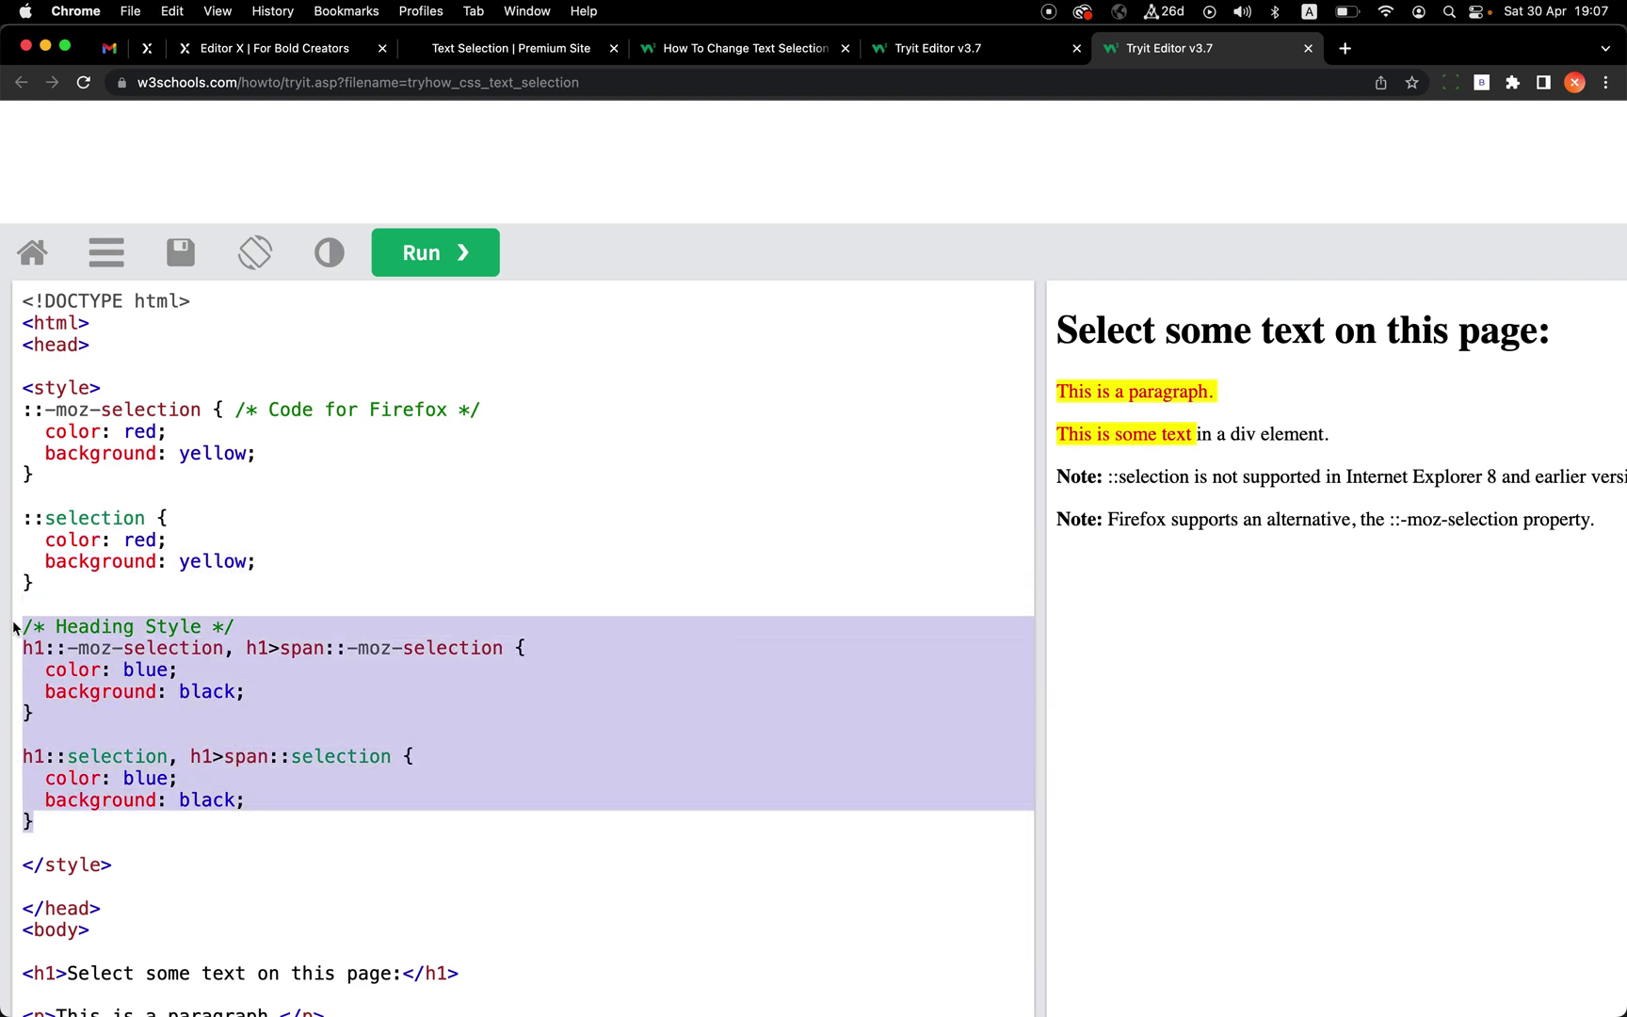
{"action": "key", "text": "super+c"}
{"action": "left_click", "coordinate": [153, 52]}
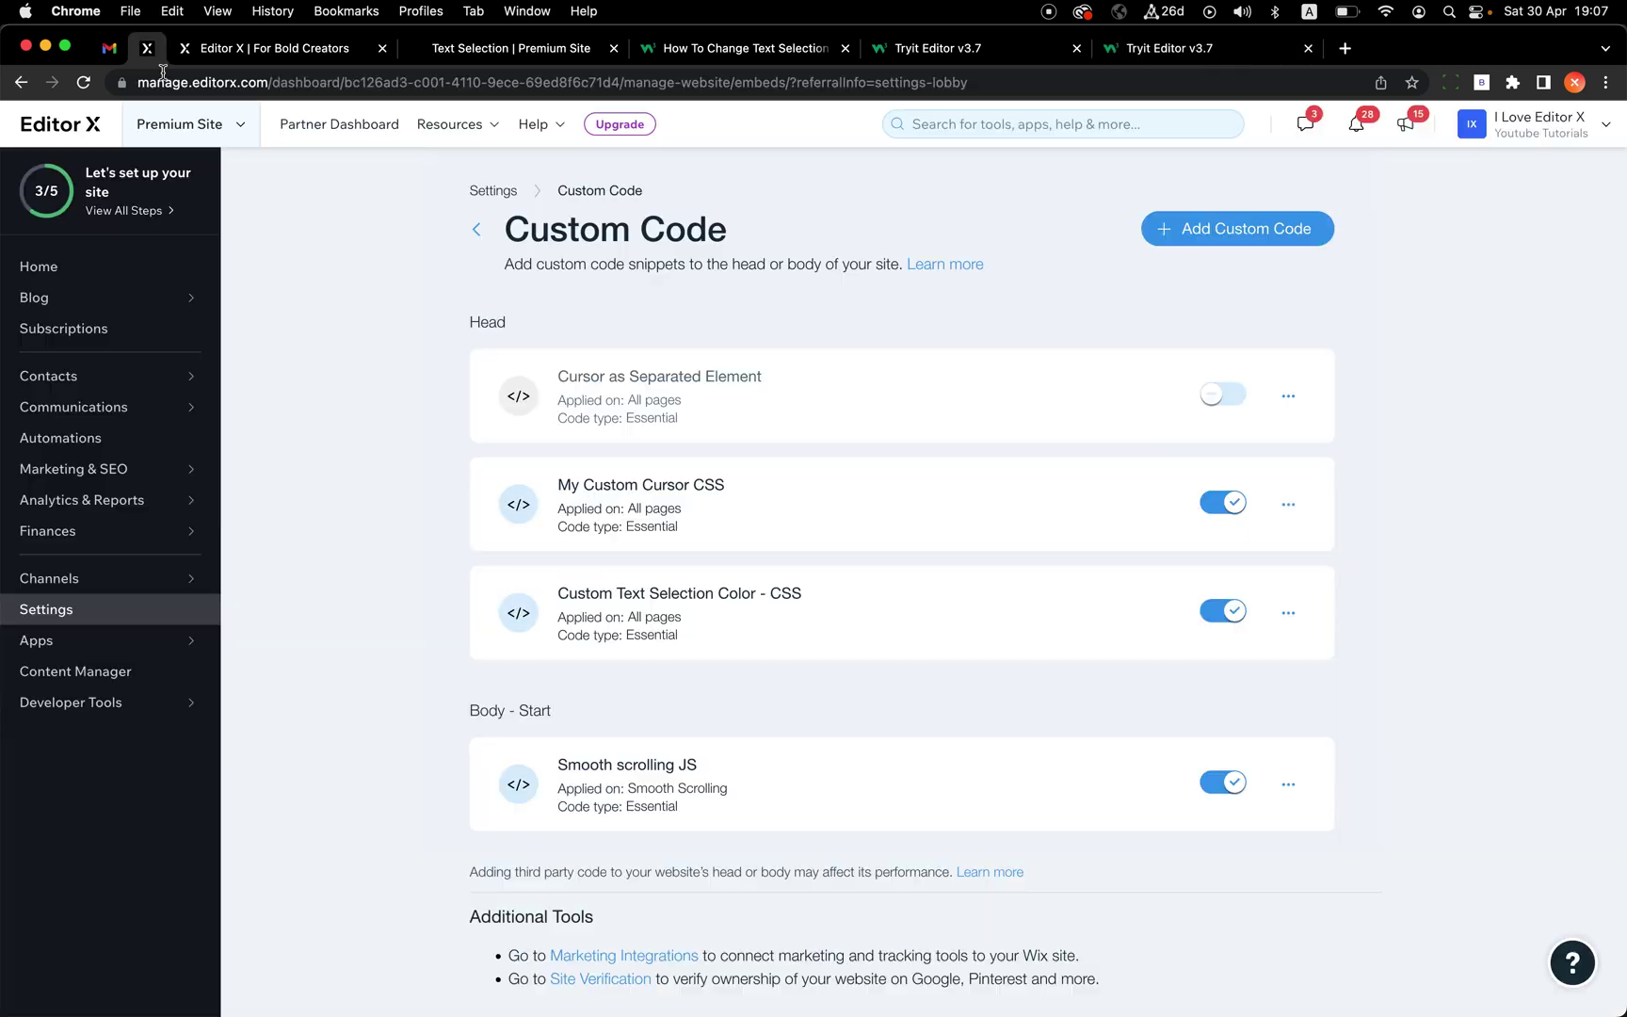
{"action": "left_click", "coordinate": [1289, 612]}
{"action": "left_click", "coordinate": [1300, 497]}
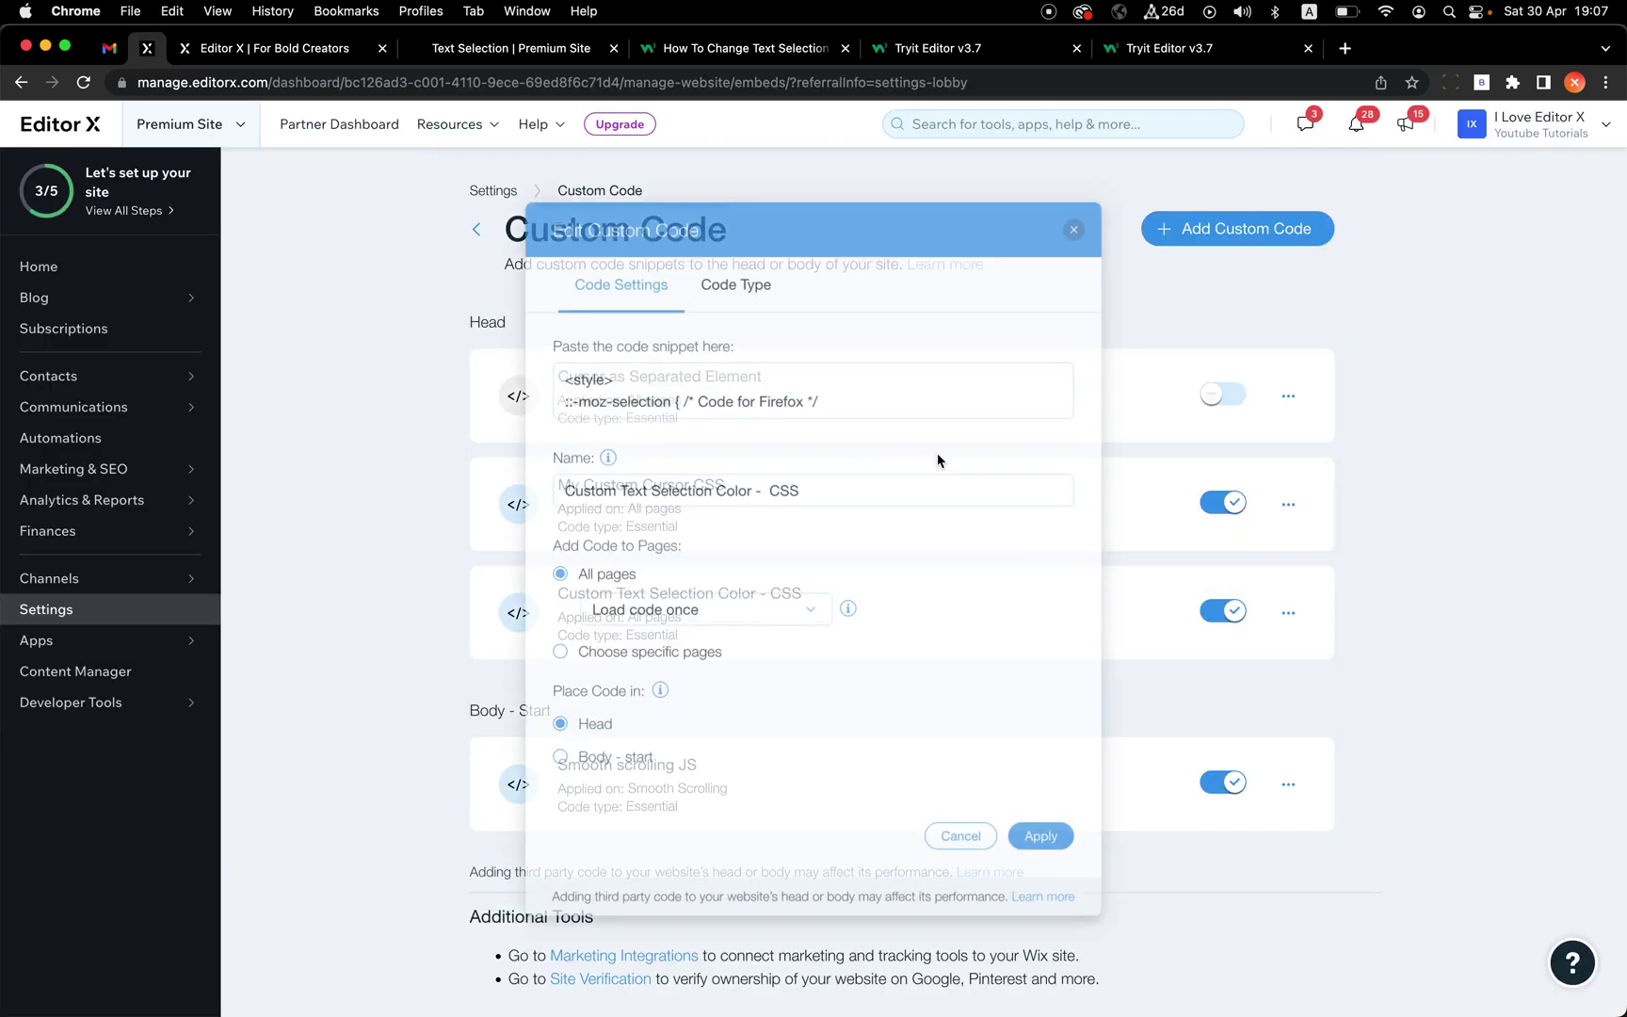
Step: Replace the old Heading Style rules in the custom code snippet with the copied h1 and h1>span rules and apply the change
{"action": "scroll", "coordinate": [610, 377], "scroll_direction": "down", "scroll_amount": 5}
{"action": "left_click", "coordinate": [610, 377]}
{"action": "key", "text": "super+a"}
{"action": "key", "text": "super+v"}
{"action": "scroll", "coordinate": [610, 377], "scroll_direction": "up", "scroll_amount": 5}
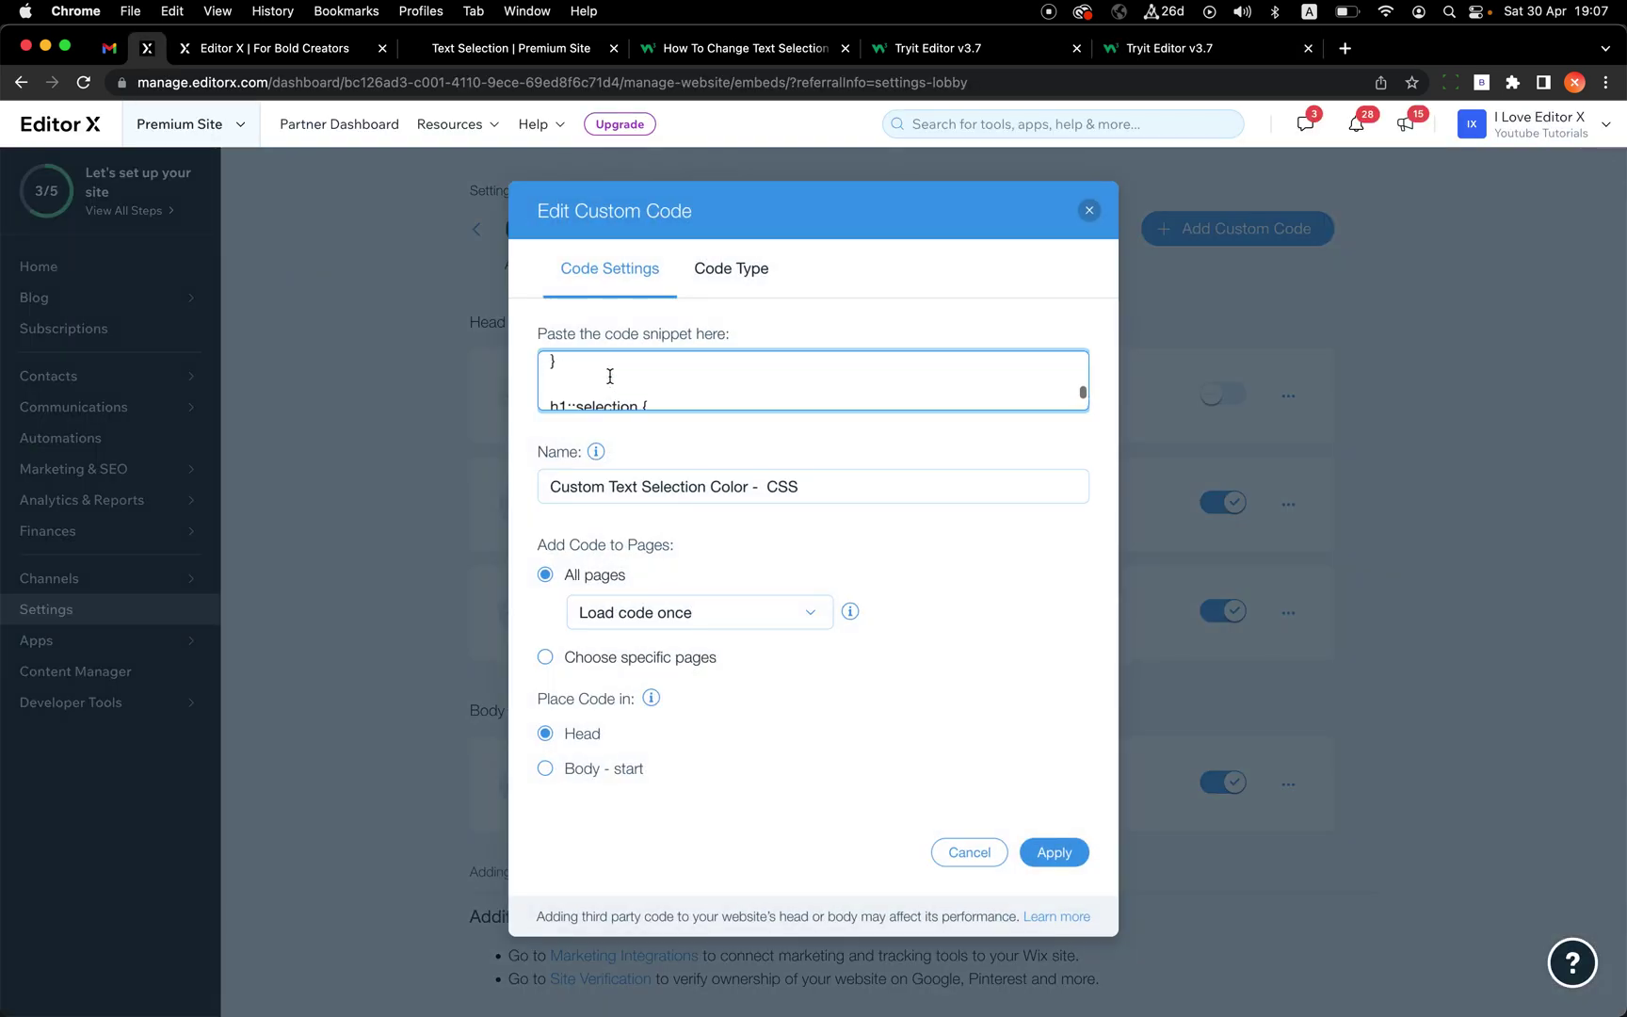
{"action": "scroll", "coordinate": [610, 376], "scroll_direction": "down", "scroll_amount": 3}
{"action": "left_click_drag", "start_coordinate": [551, 390], "coordinate": [791, 462]}
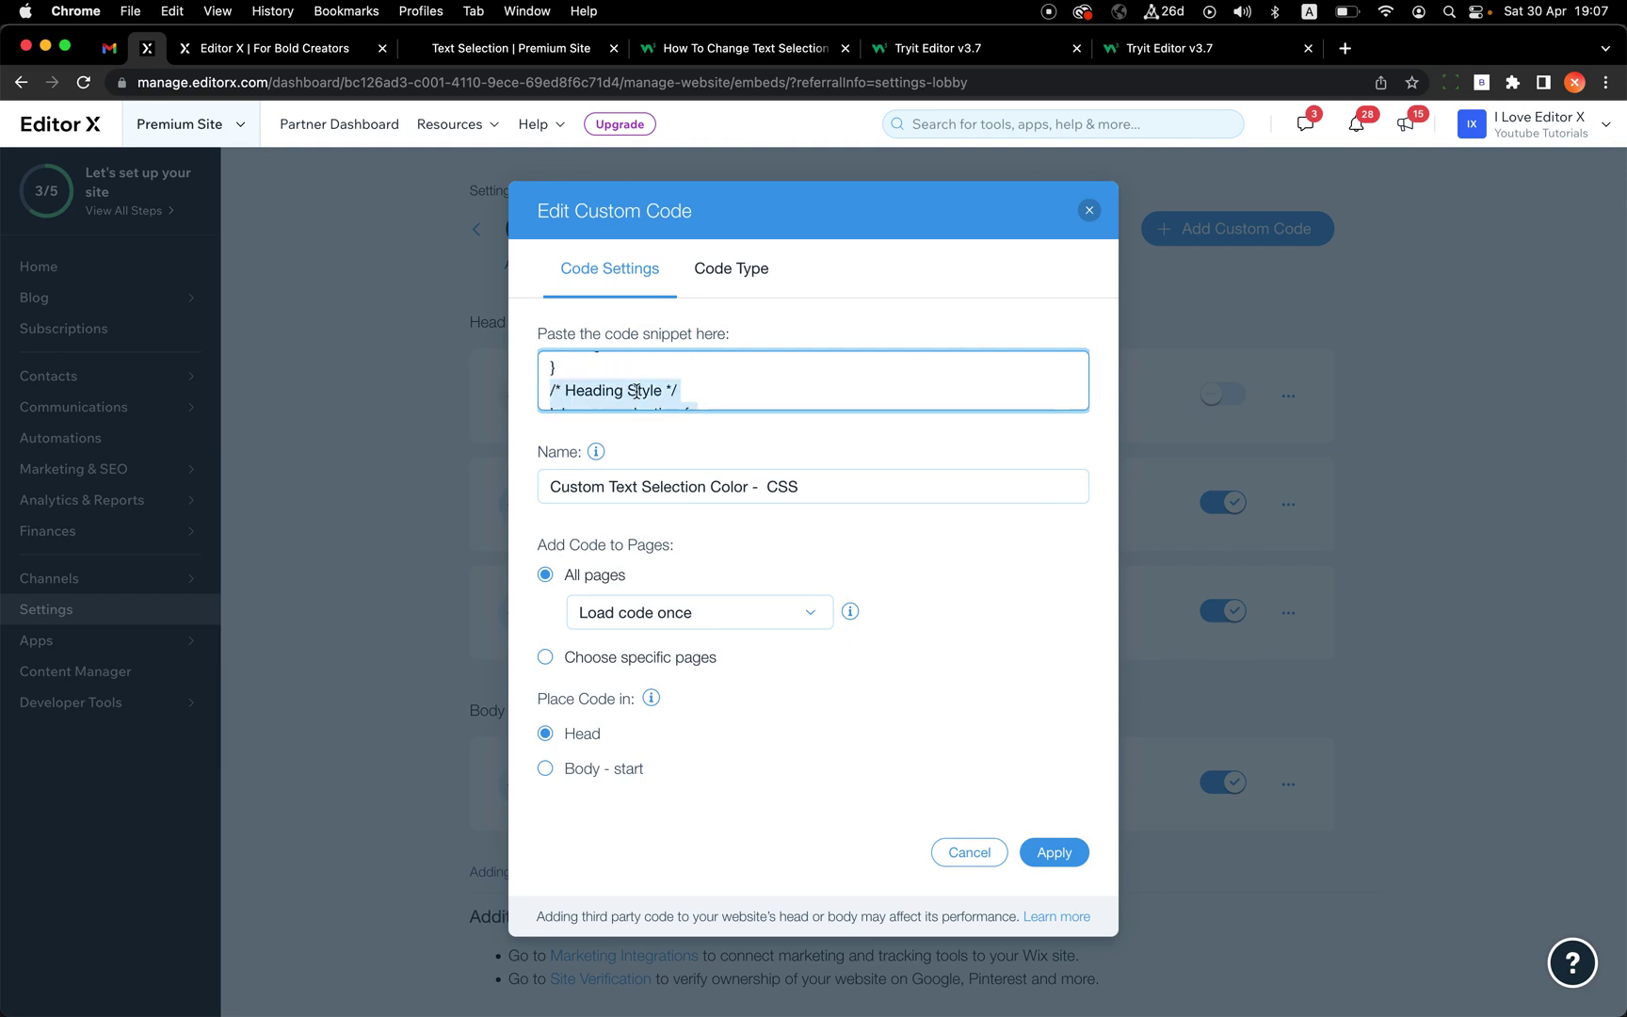
{"action": "key", "text": "BackSpace"}
{"action": "left_click", "coordinate": [1054, 852]}
Step: Reload the live text-selection page and highlight the "TEXT SELECTION COLOR" heading to test its selection style
{"action": "left_click", "coordinate": [490, 52]}
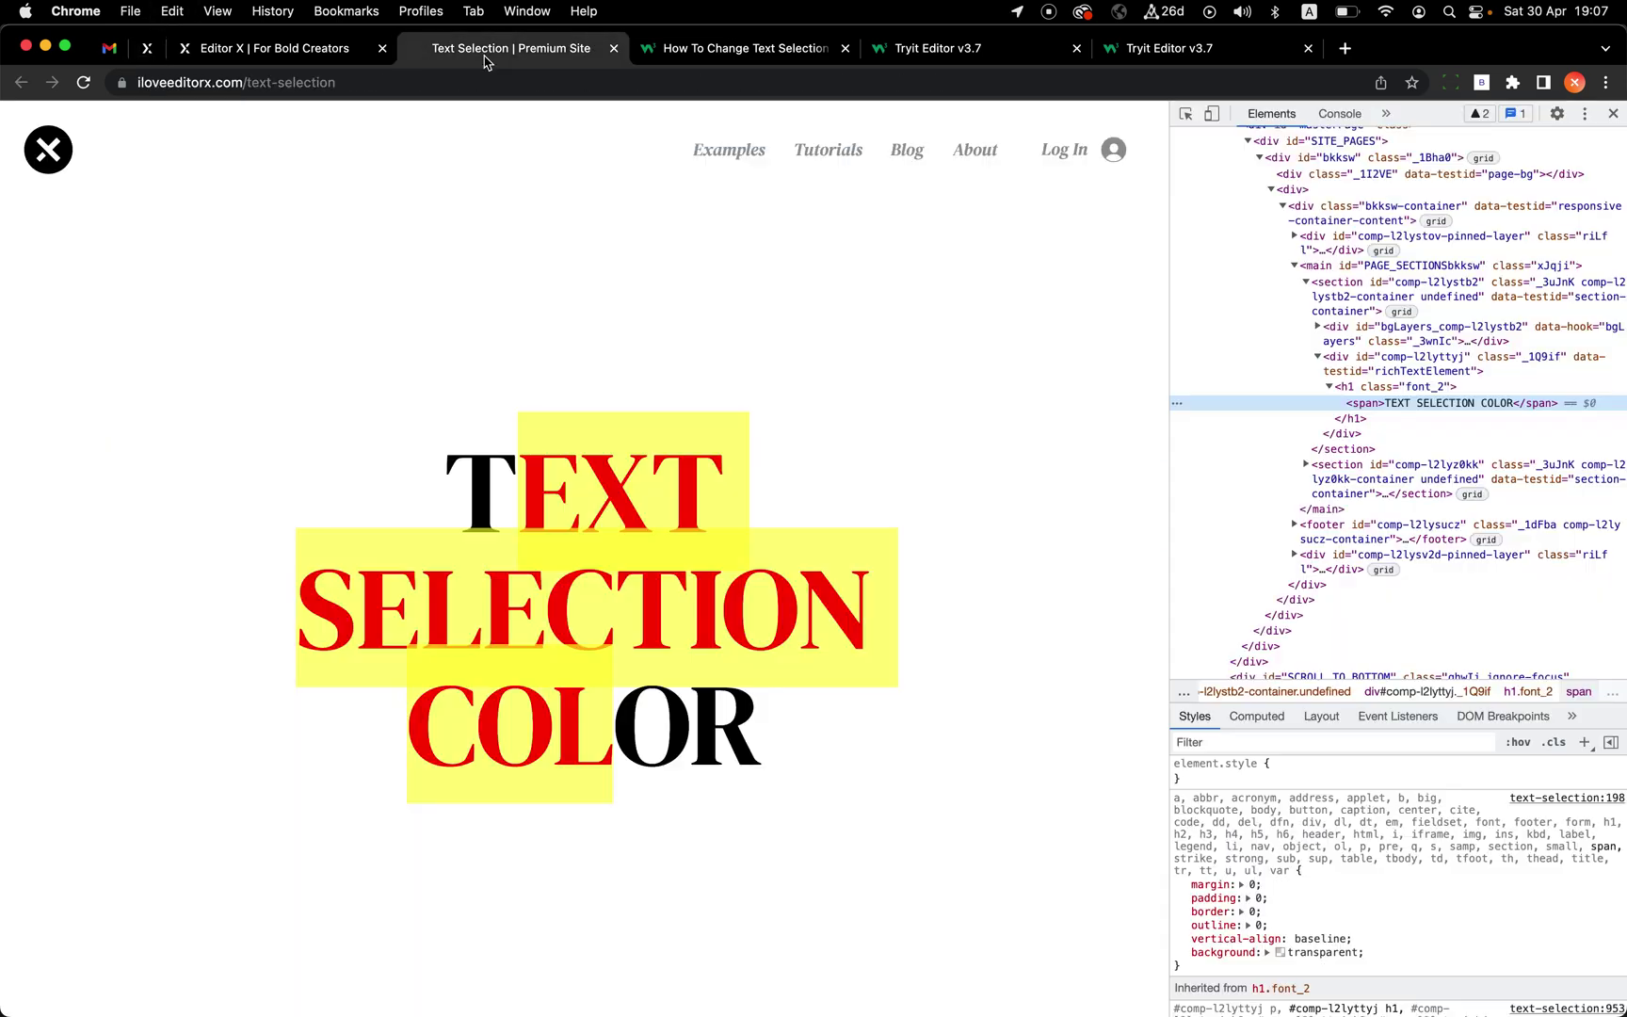
{"action": "key", "text": "super+r"}
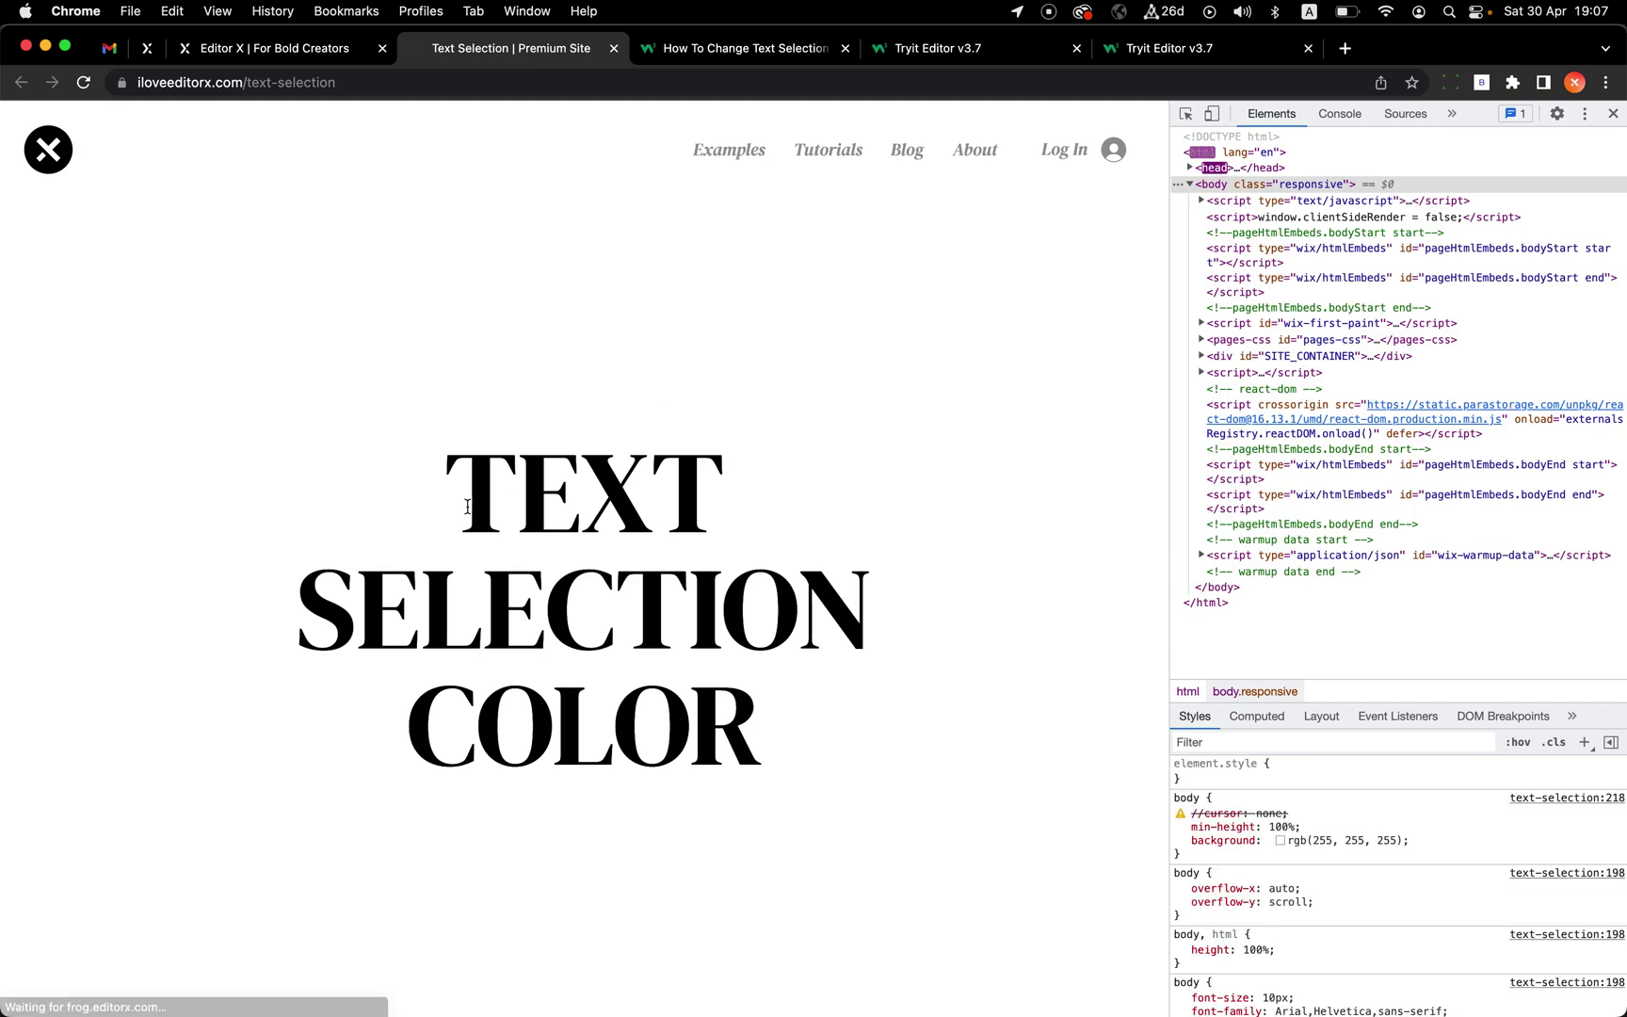
{"action": "left_click_drag", "start_coordinate": [447, 491], "coordinate": [747, 664]}
{"action": "left_click", "coordinate": [518, 82]}
{"action": "key", "text": "Return"}
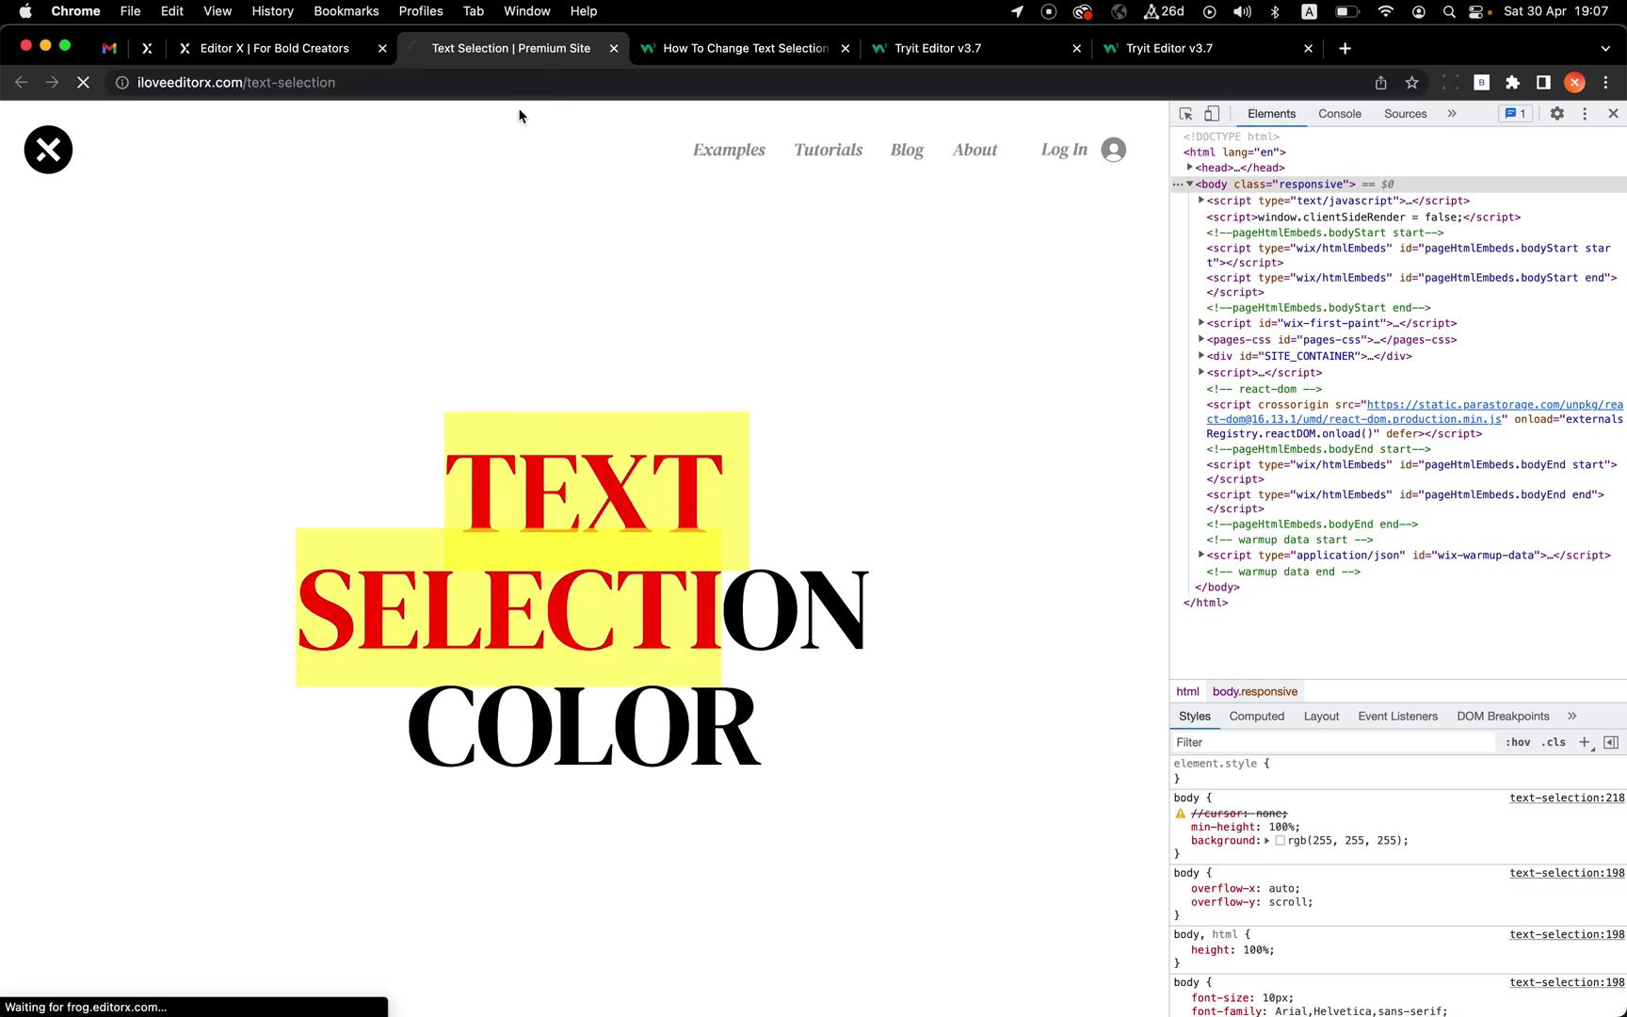
{"action": "left_click_drag", "start_coordinate": [454, 443], "coordinate": [699, 732]}
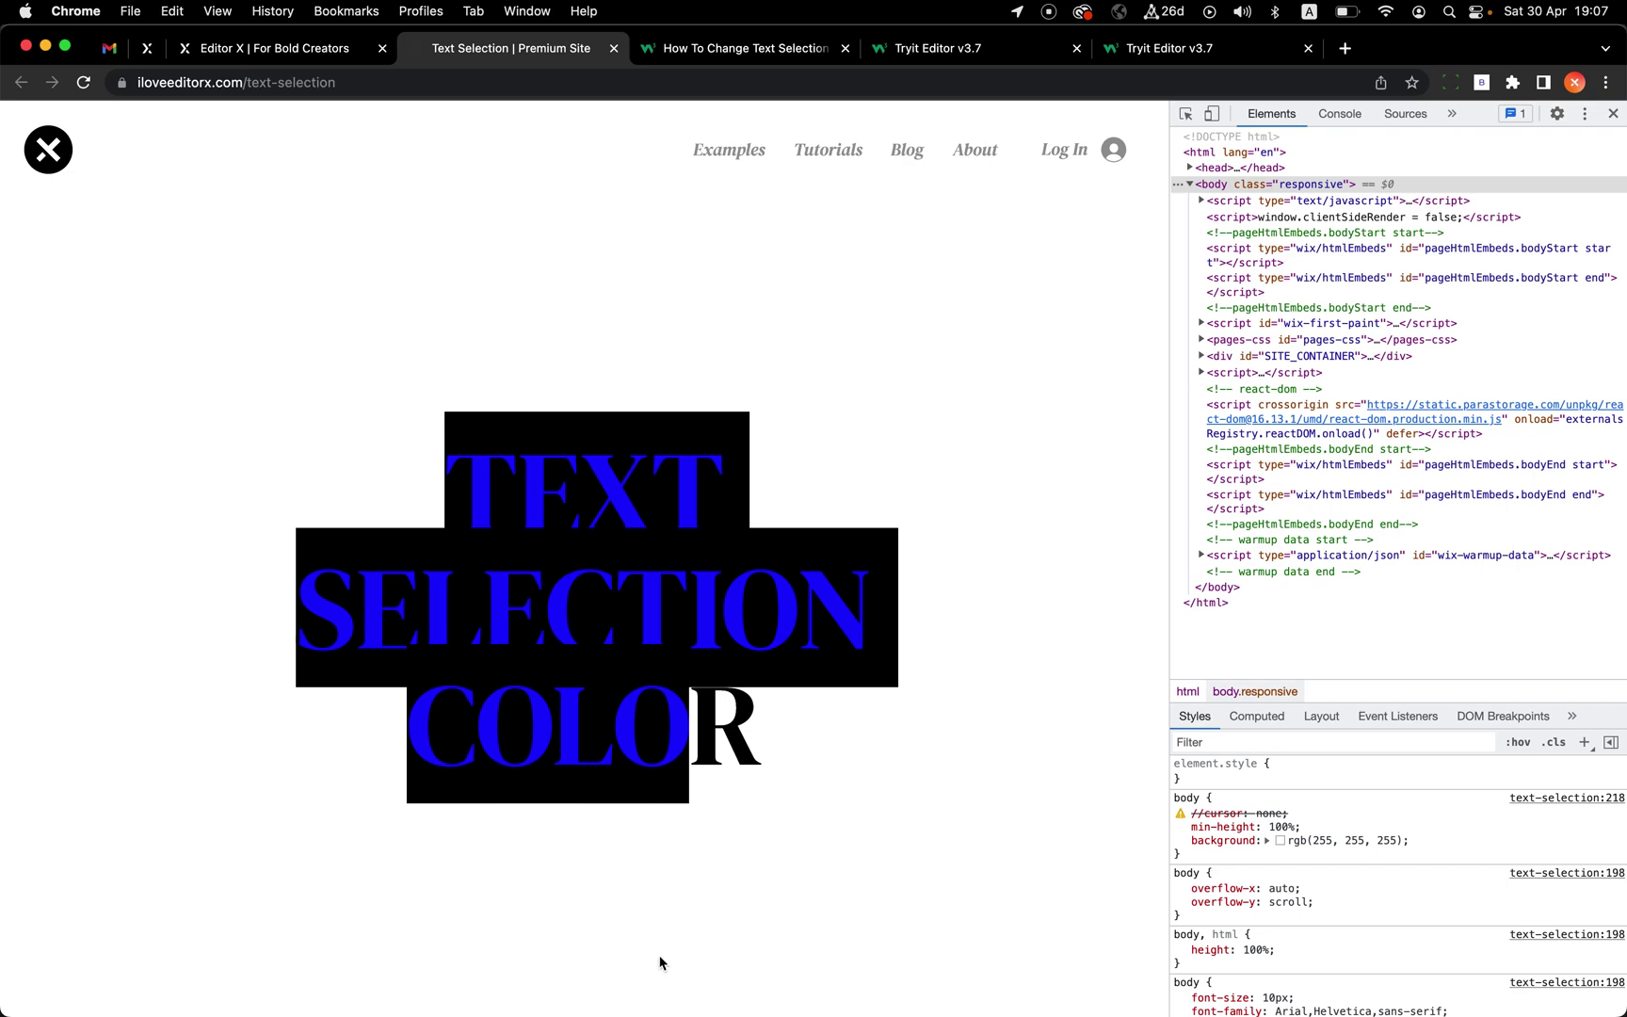
Step: Inspect the "TEXT SELECTION COLOR" heading to examine the span nested inside its h1 element
{"action": "left_click", "coordinate": [1186, 113]}
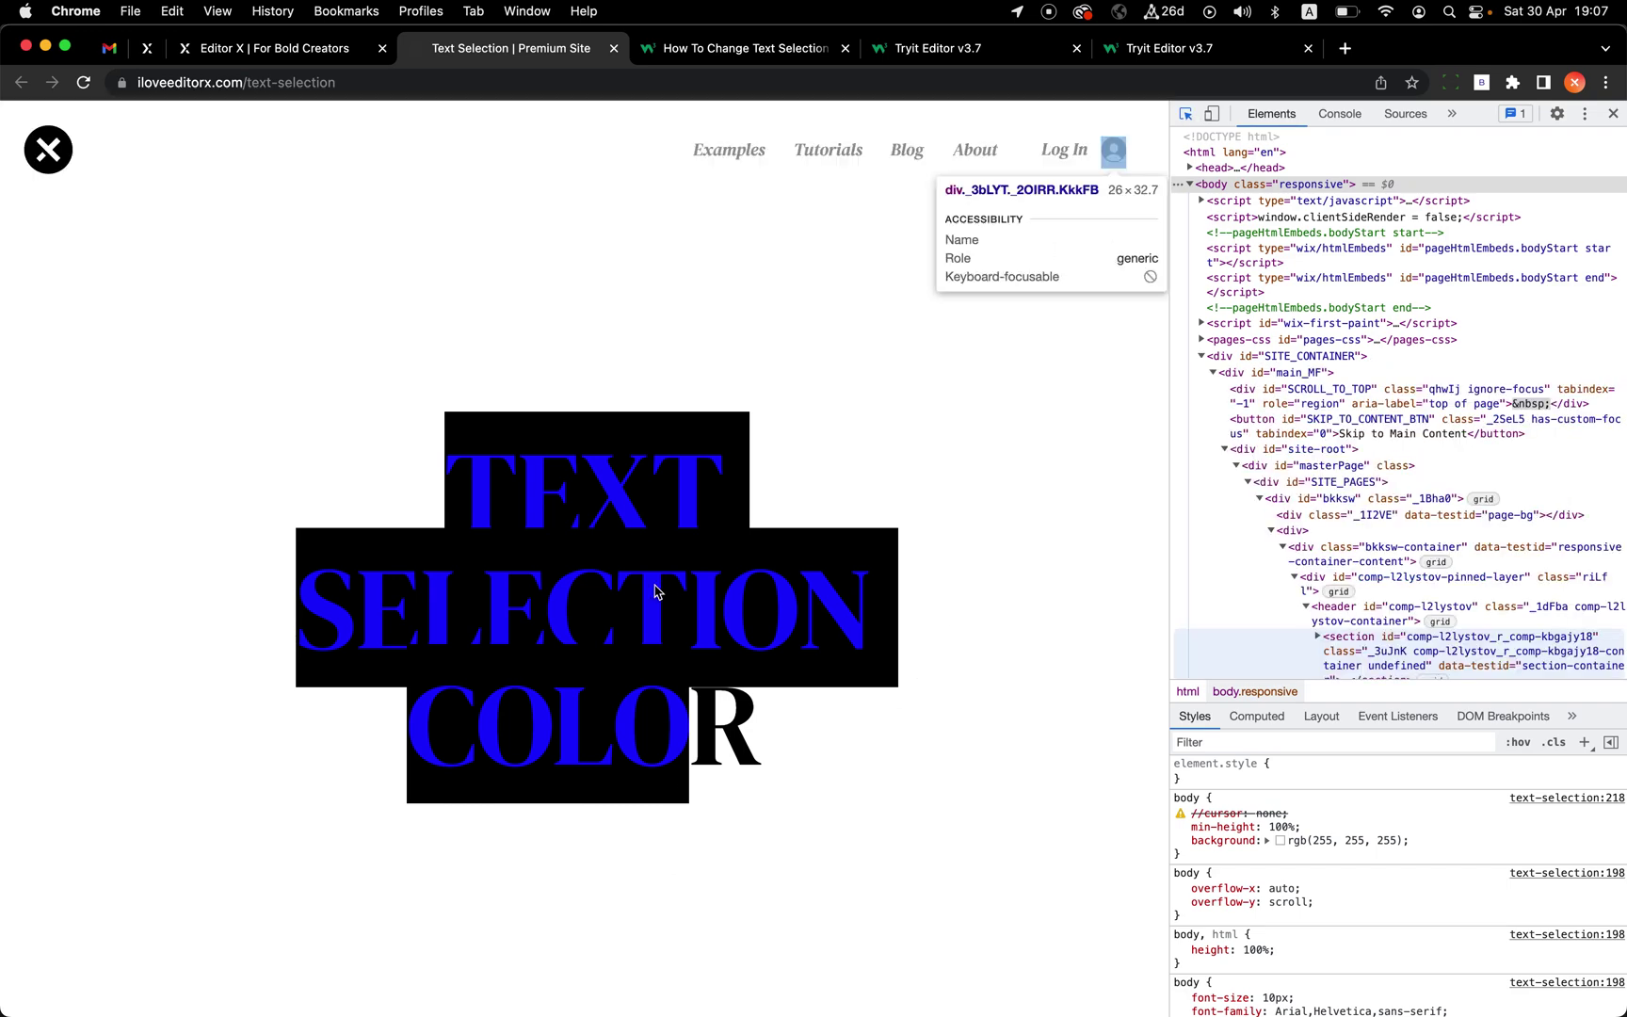
{"action": "left_click", "coordinate": [678, 563]}
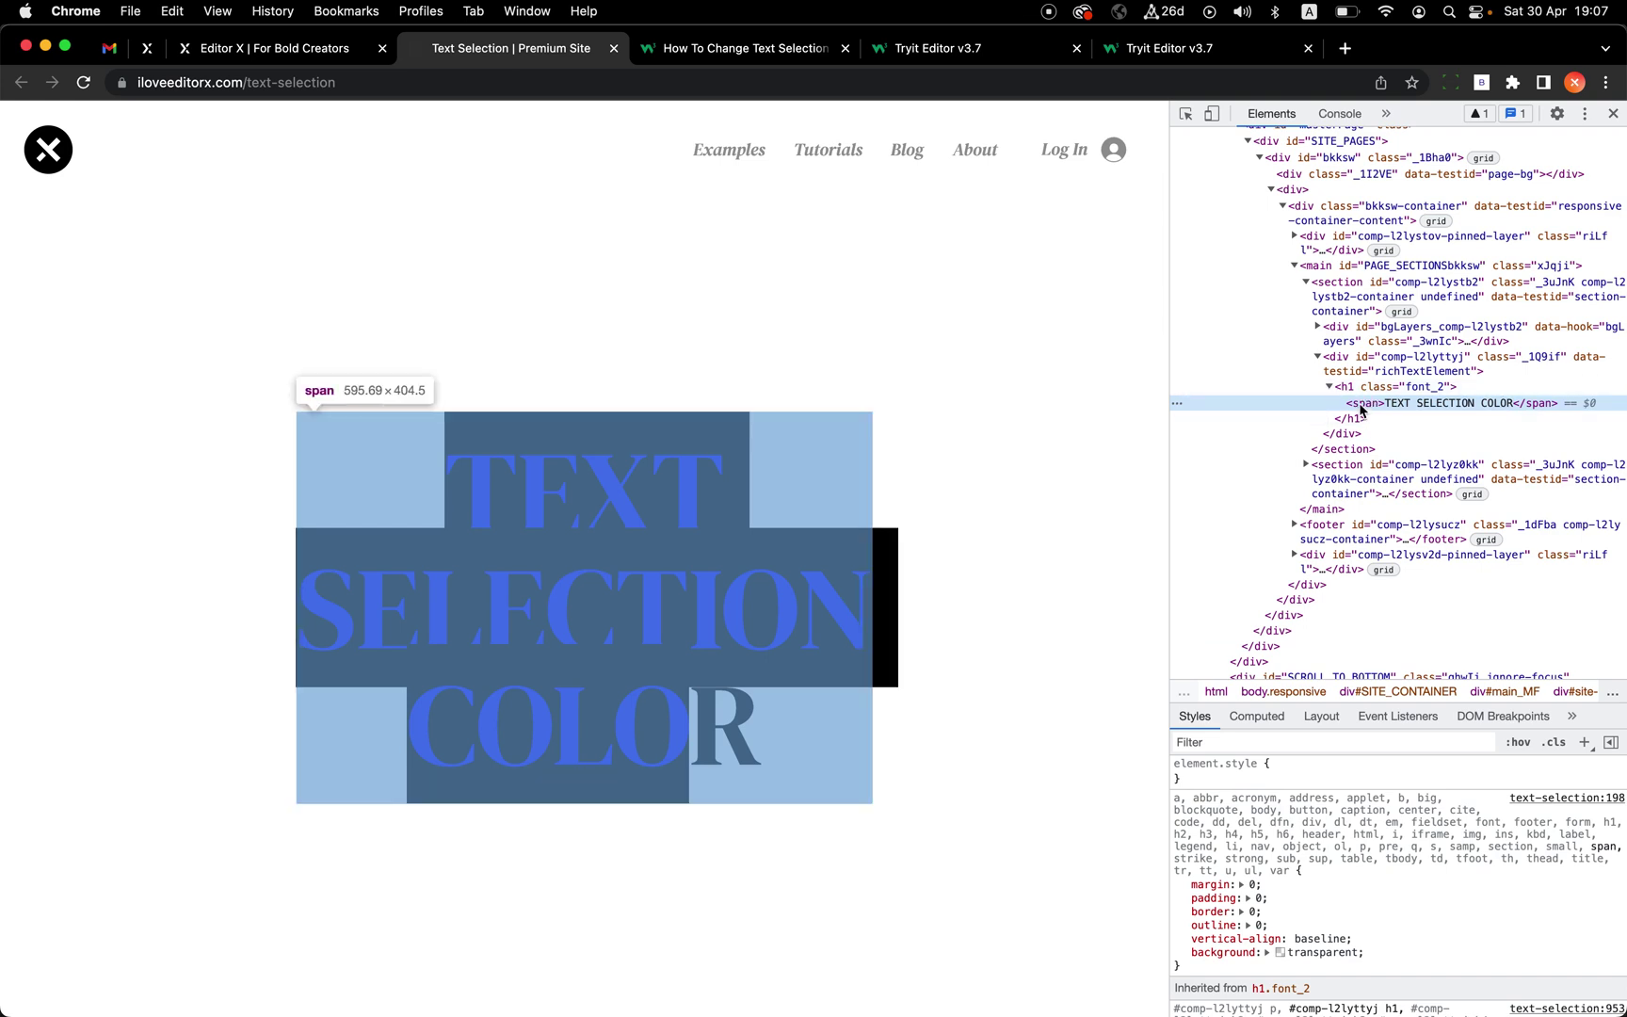
{"action": "left_click", "coordinate": [827, 403]}
Step: Compare the main heading's selection style with that of the "Heading 2 (H2)" title and the paragraph below it
{"action": "left_click_drag", "start_coordinate": [342, 488], "coordinate": [720, 699]}
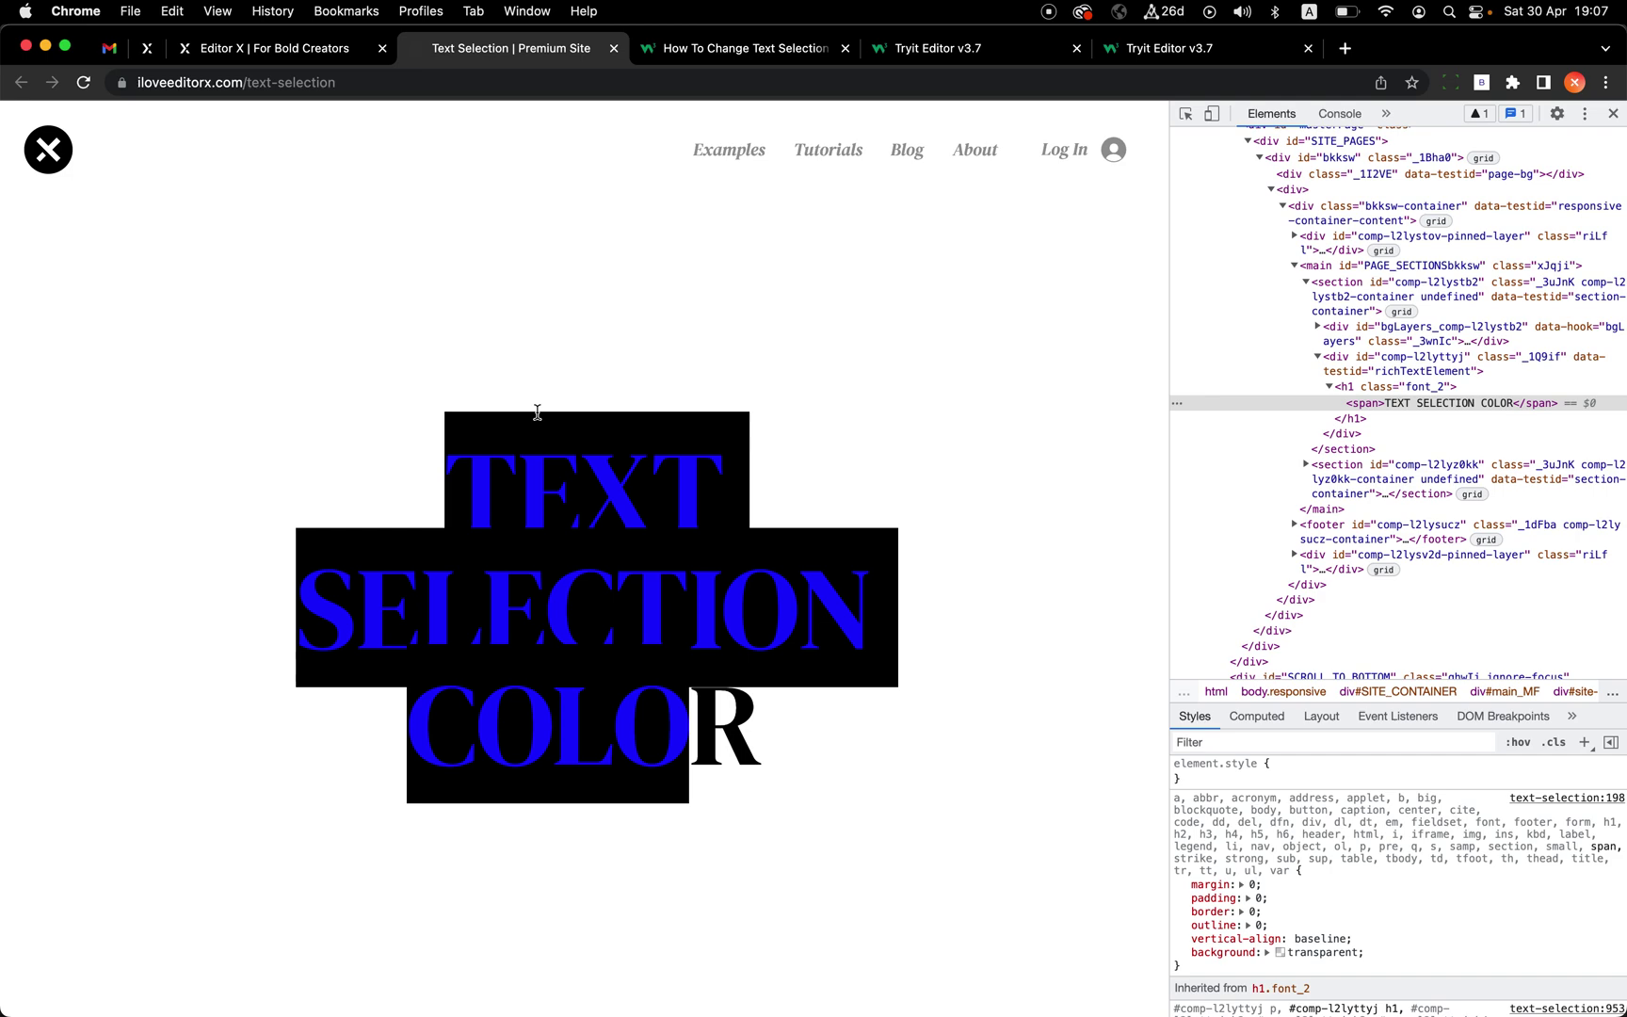
{"action": "scroll", "coordinate": [596, 509], "scroll_direction": "down", "scroll_amount": 10}
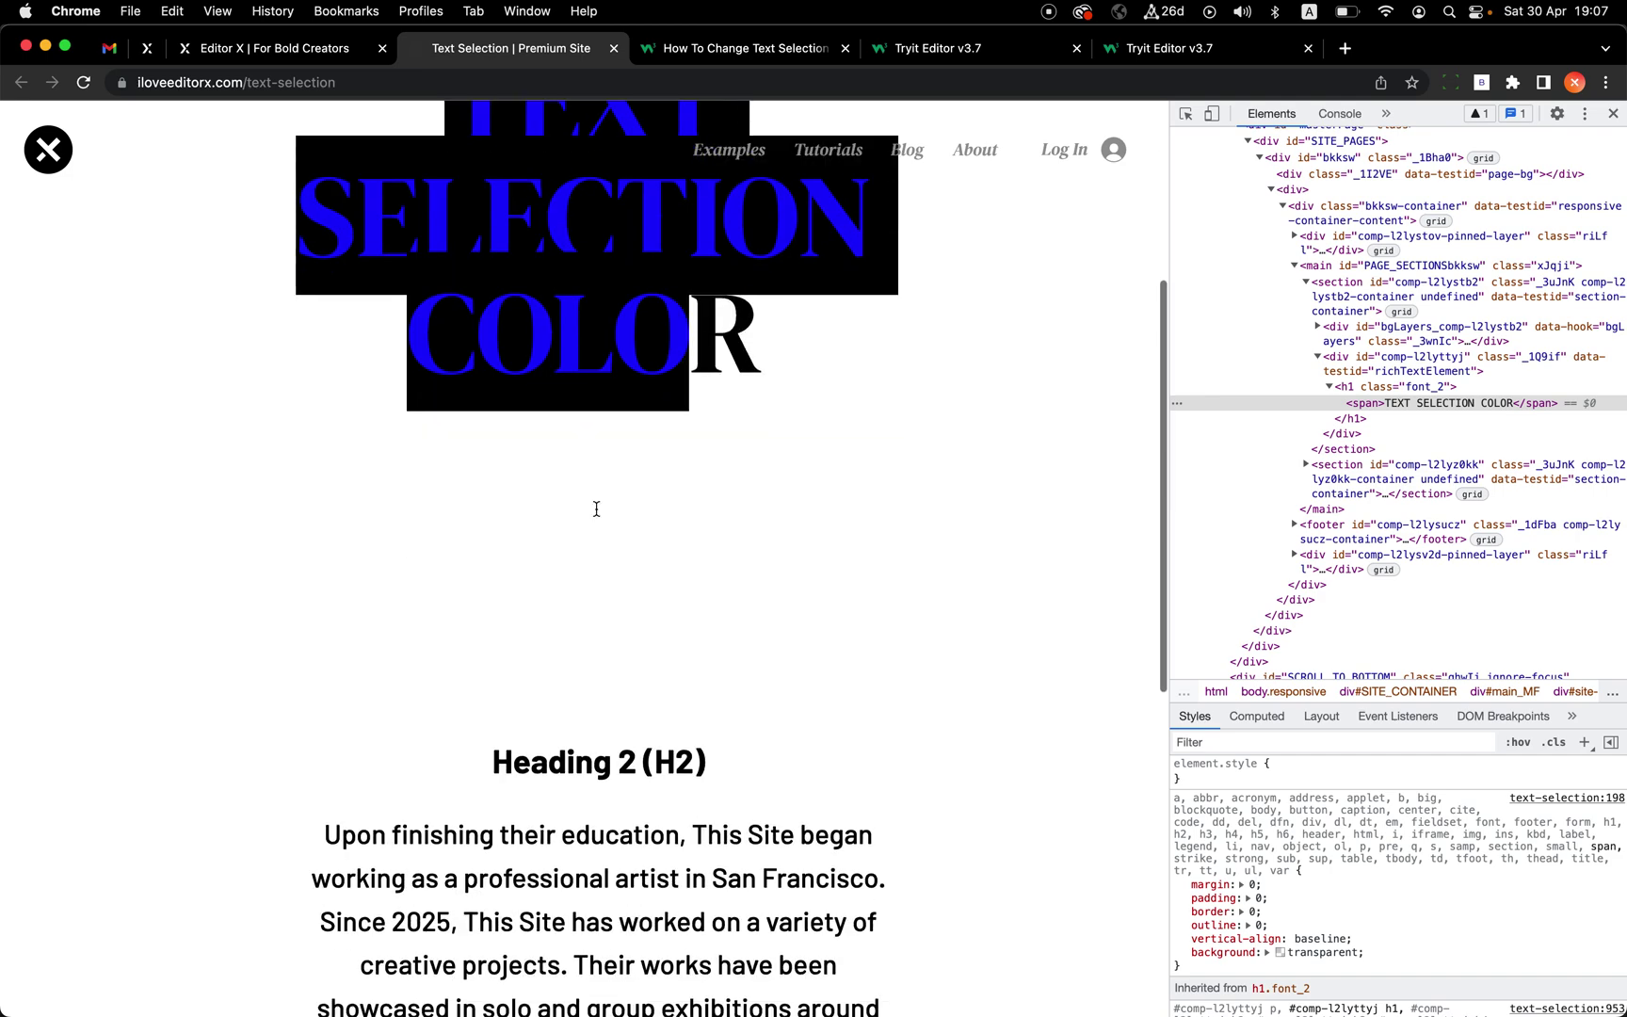
{"action": "left_click_drag", "start_coordinate": [513, 499], "coordinate": [662, 841]}
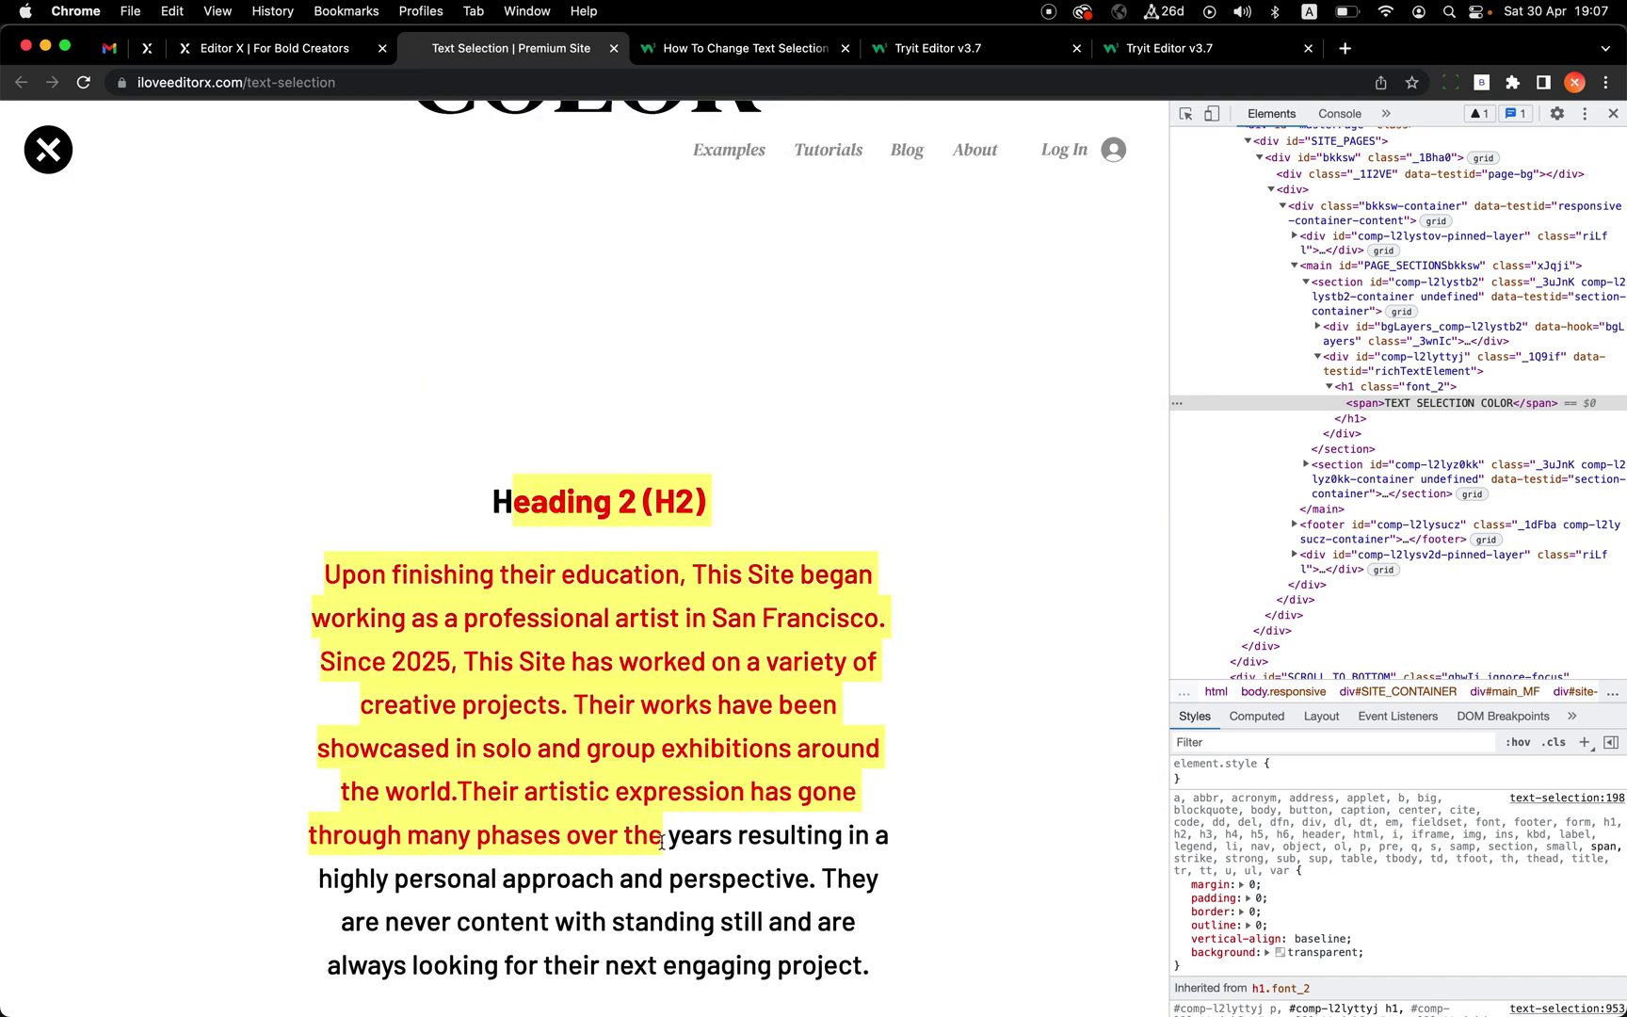